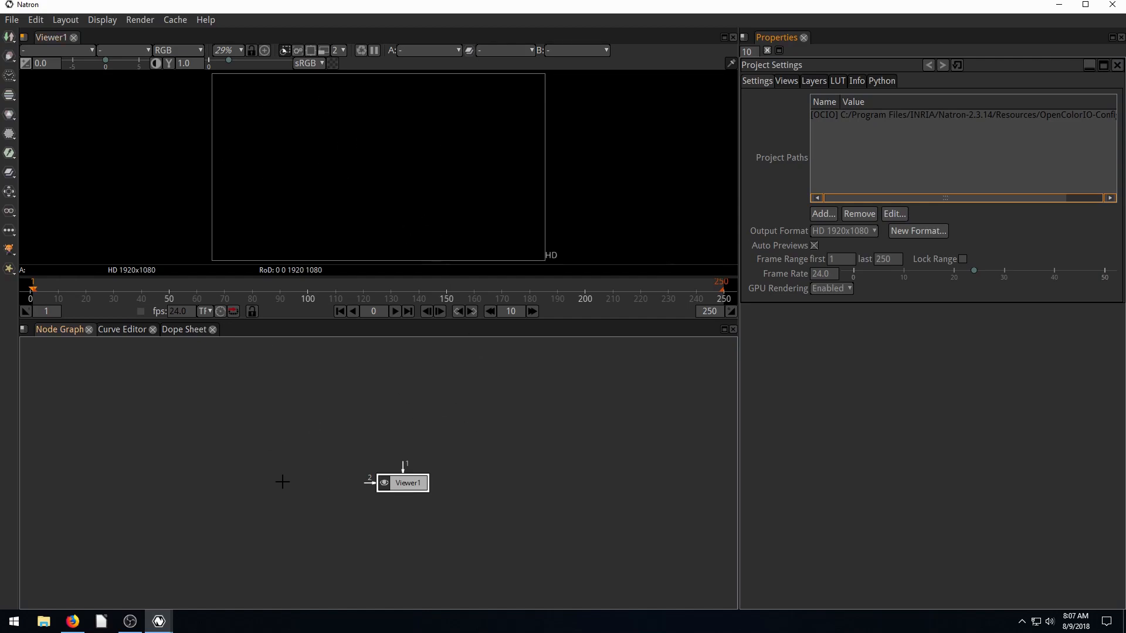
# Switch to Firefox and search Pixabay's vector graphics for "grass"
pyautogui.click(1059, 4)
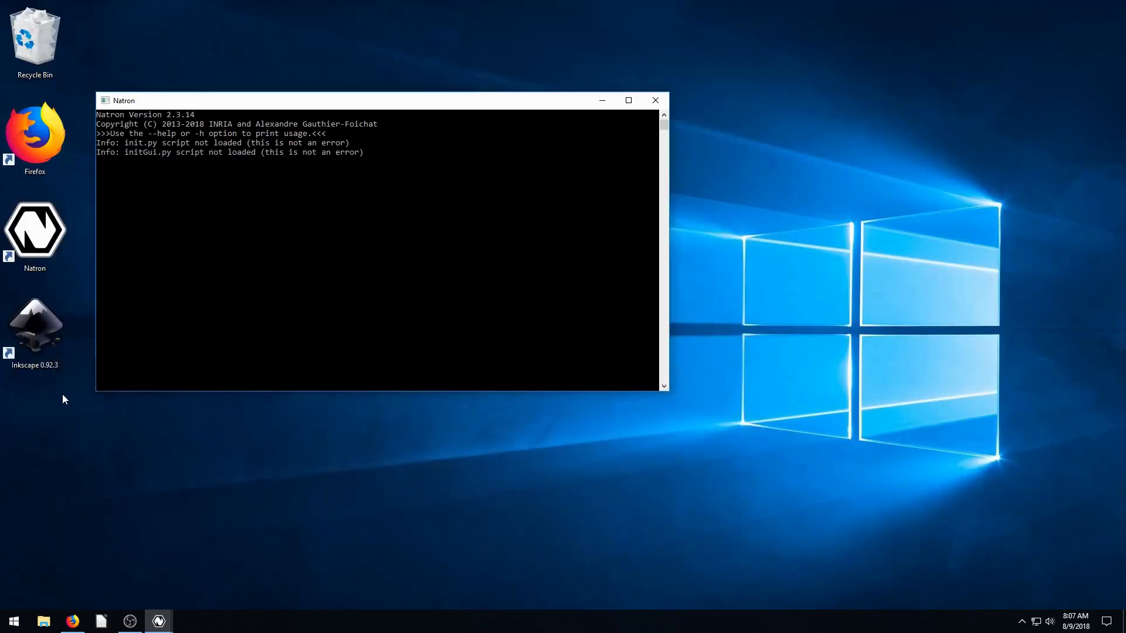
pyautogui.click(602, 100)
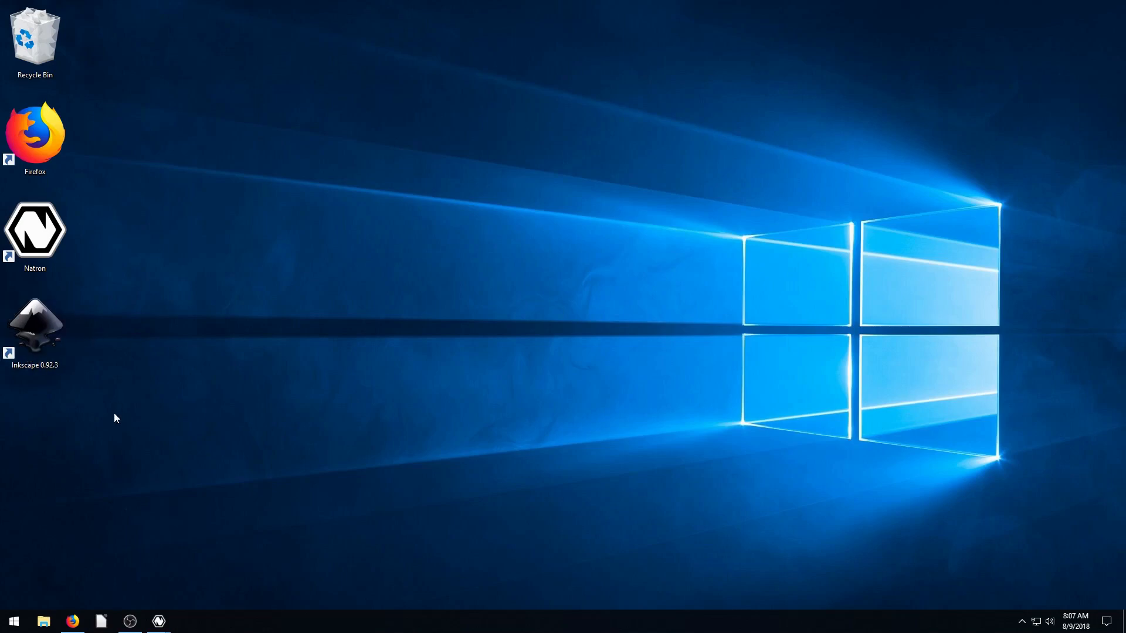
pyautogui.click(72, 621)
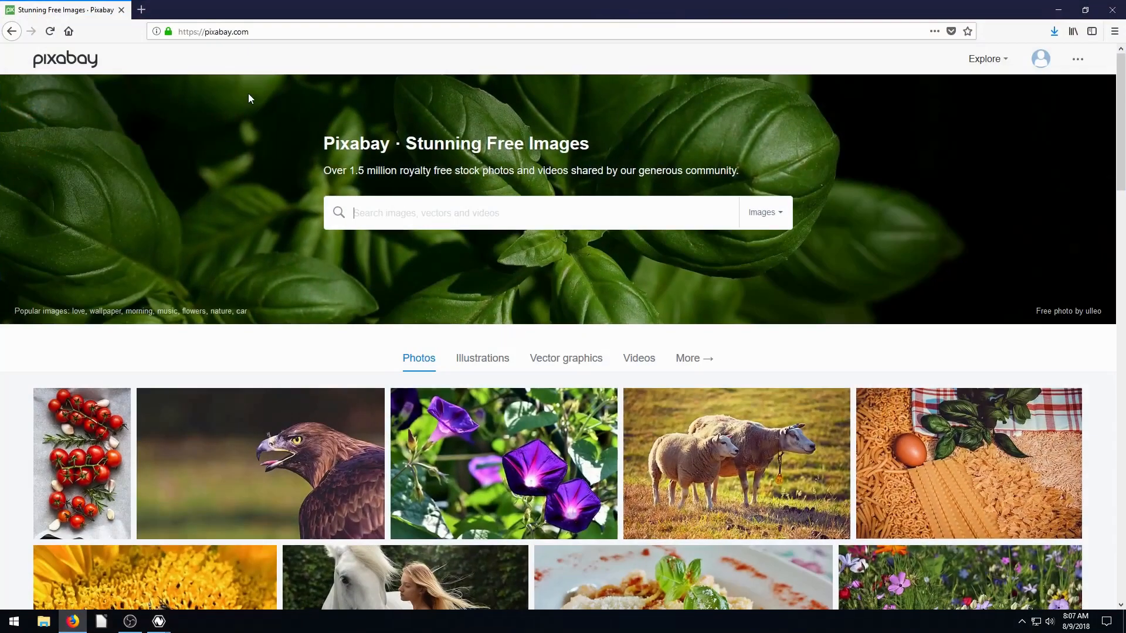
pyautogui.click(771, 215)
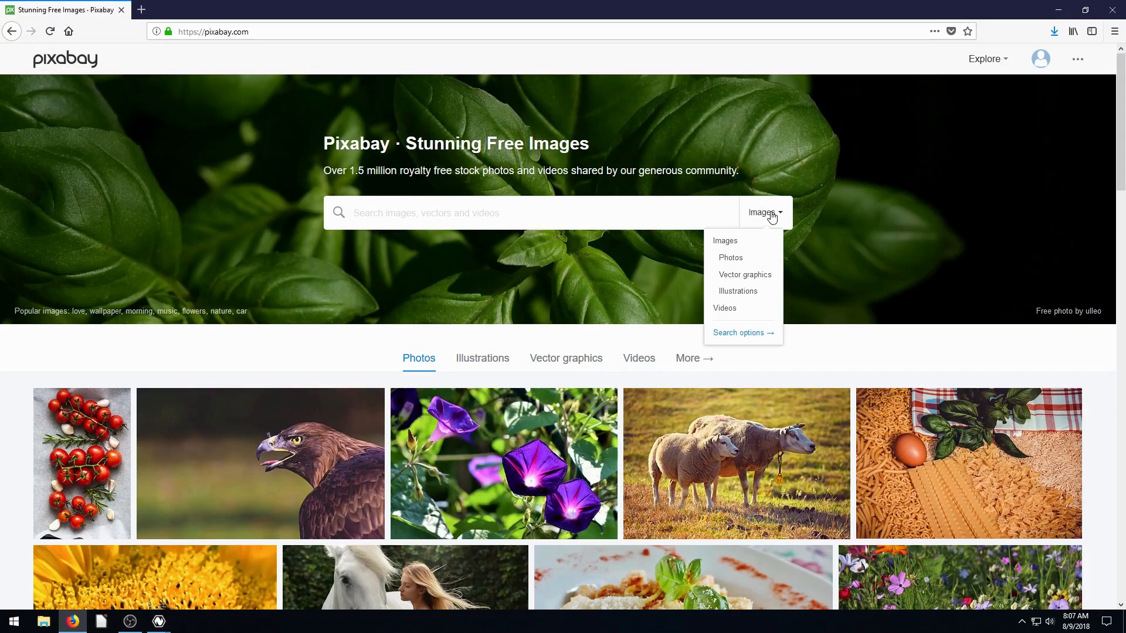
pyautogui.click(738, 281)
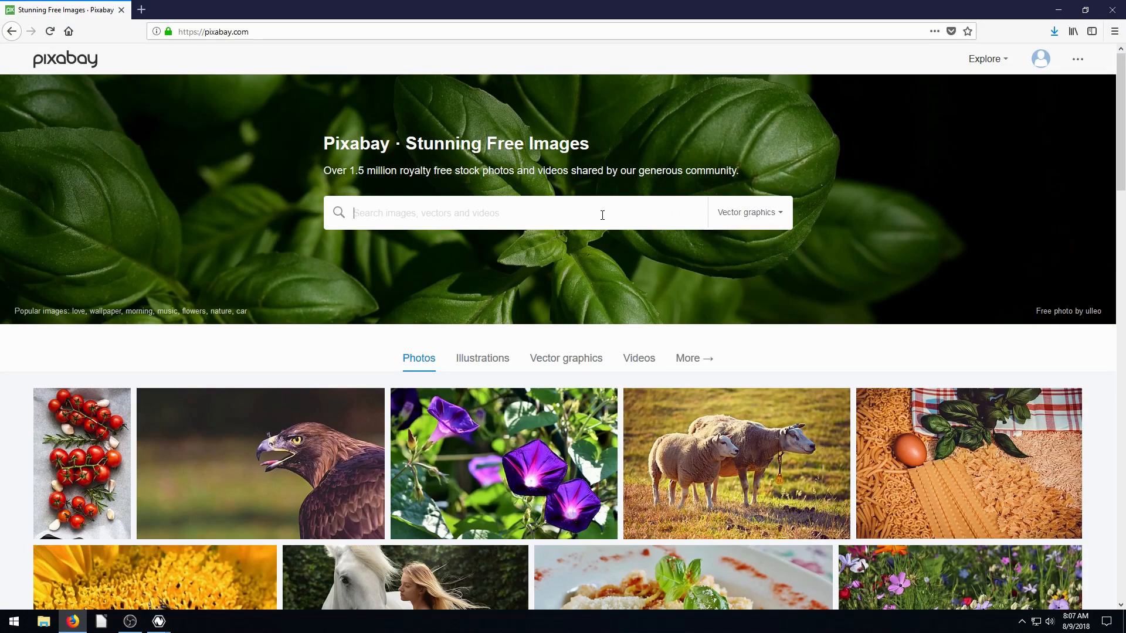
pyautogui.write('grass')
pyautogui.press('Return')
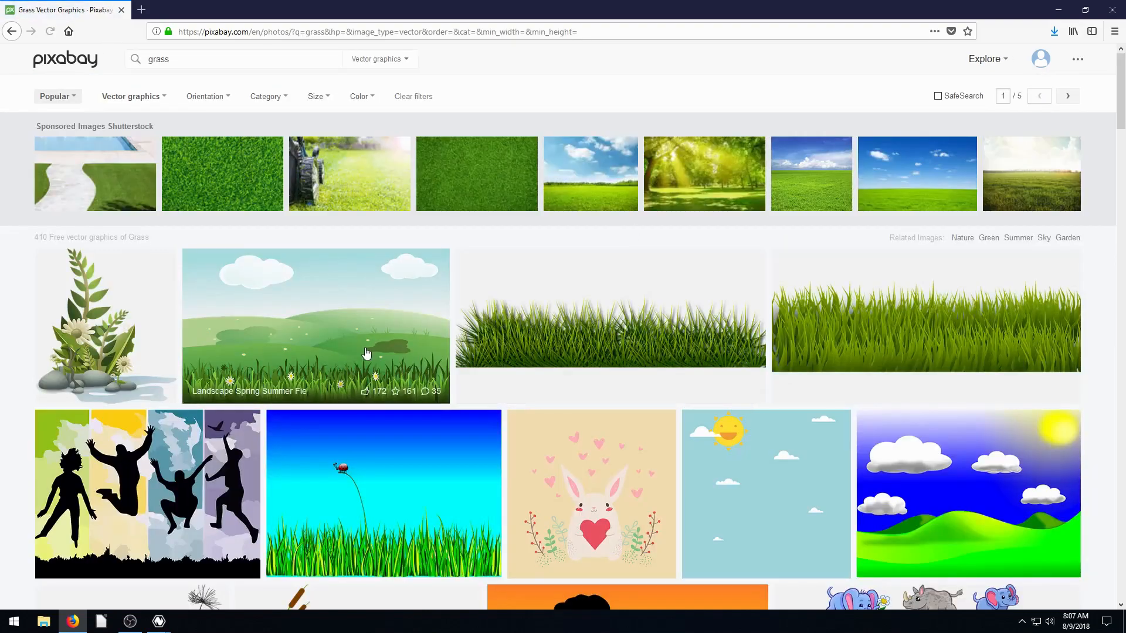
# Open the Country Cow Grass Landscape sunset image from the results and save it as an SVG vector graphic
pyautogui.scroll(-5, 366, 353)
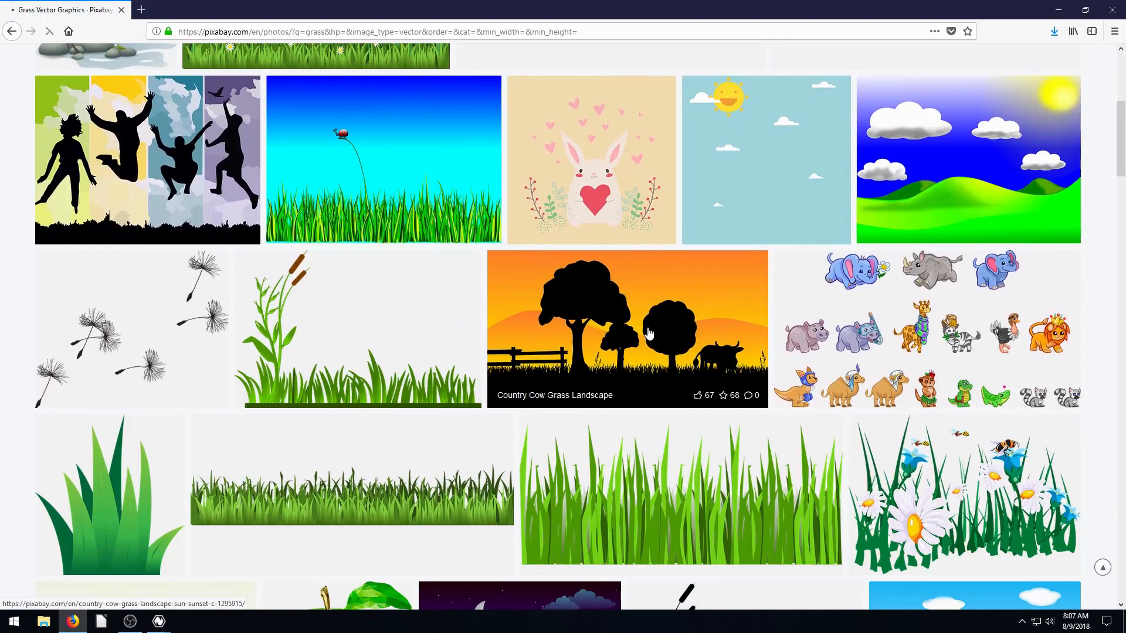
pyautogui.click(648, 333)
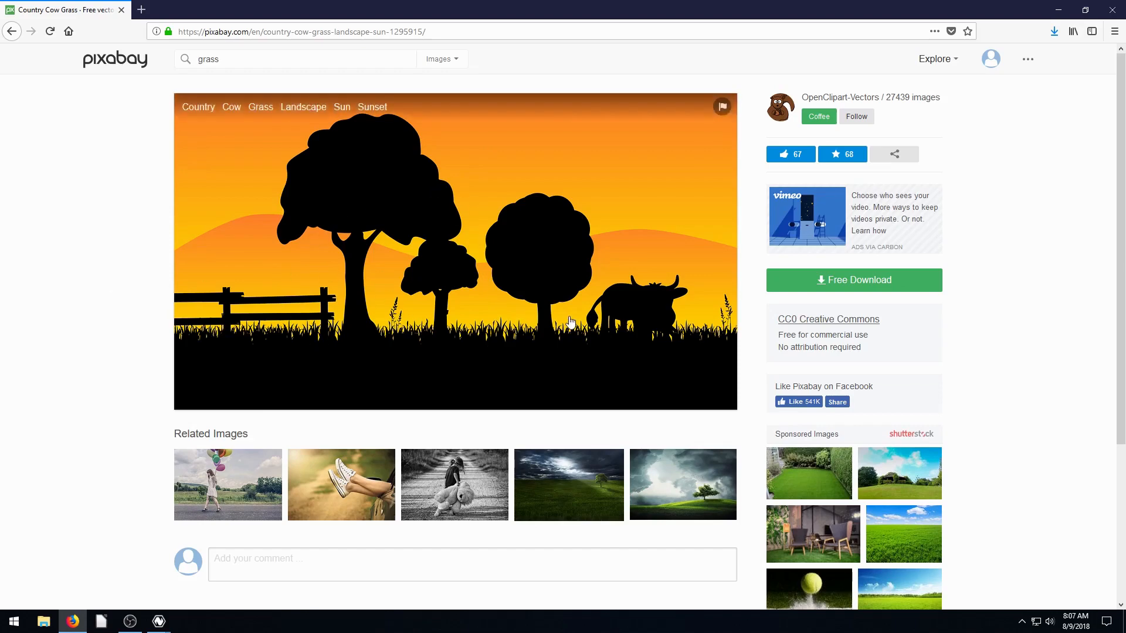
pyautogui.click(836, 286)
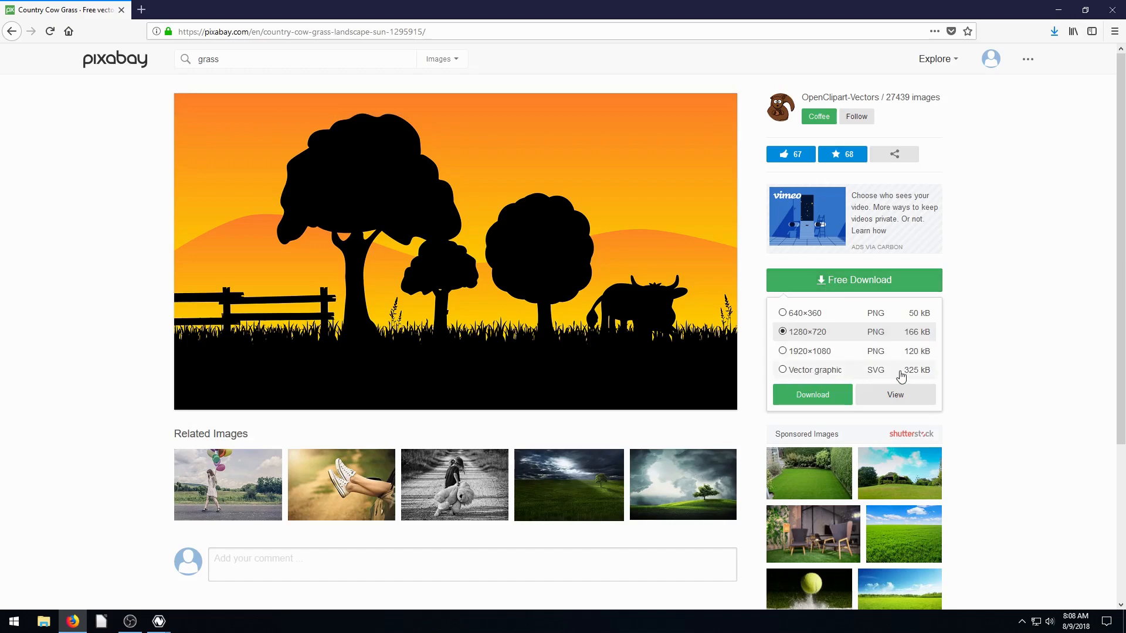
pyautogui.click(785, 371)
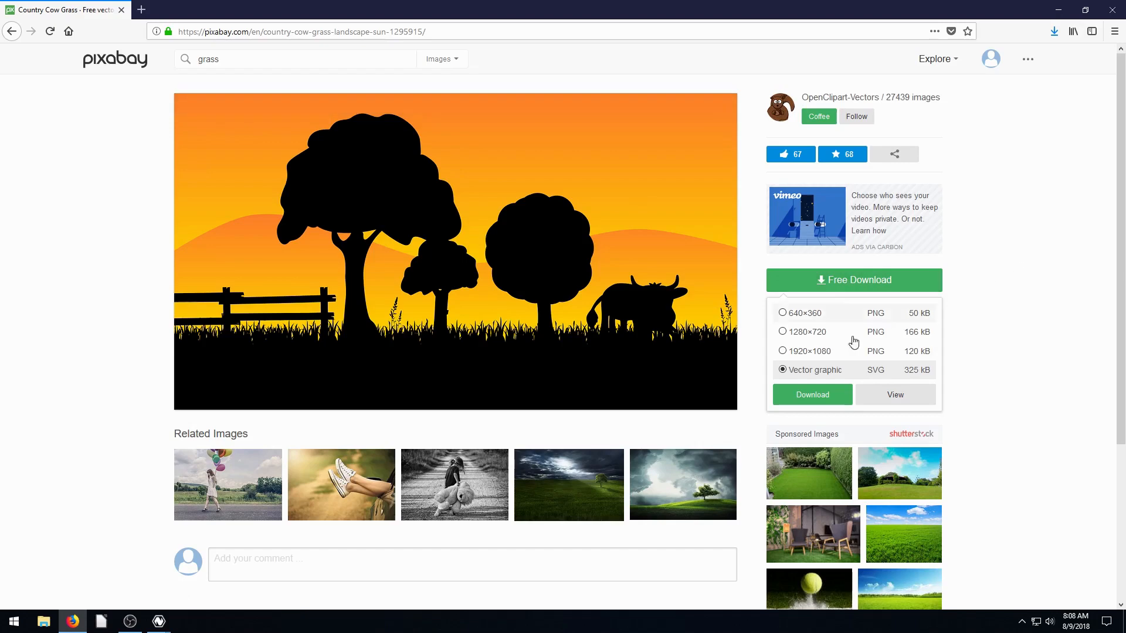
pyautogui.click(810, 399)
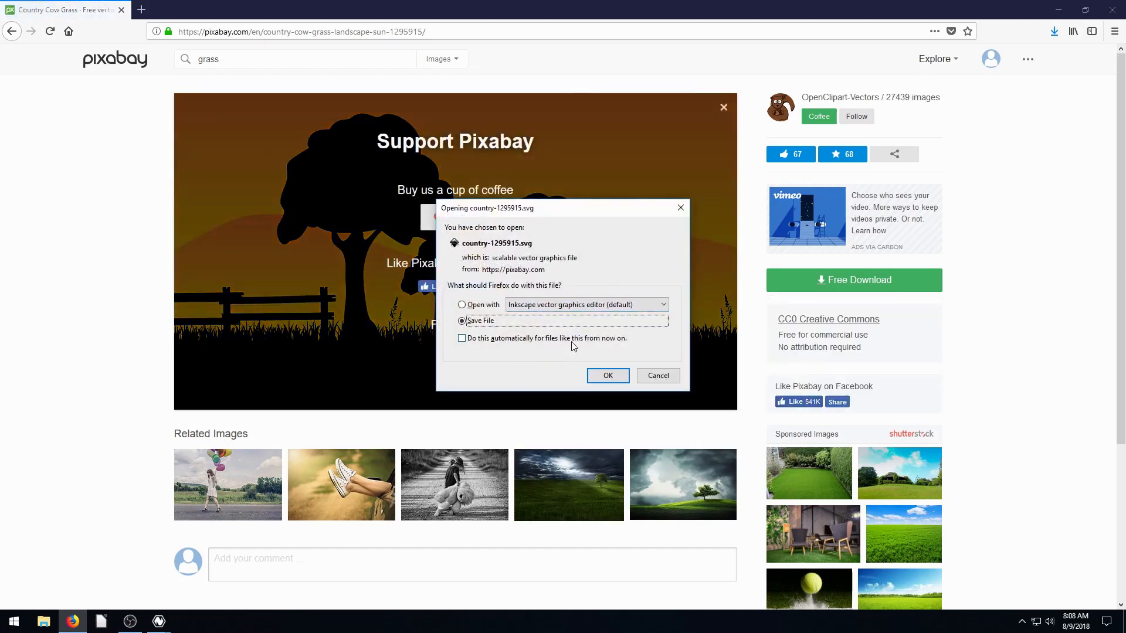
pyautogui.click(609, 374)
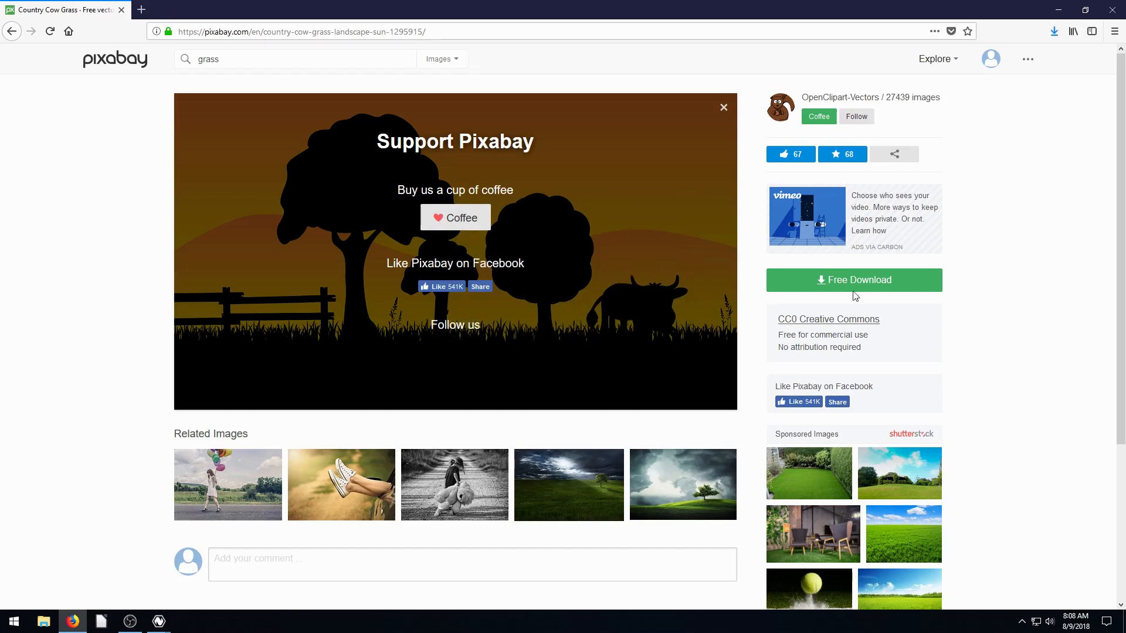
# Move the downloaded country-1295915 SVG from the Downloads folder to the desktop, placing it below the Inkscape shortcut
pyautogui.click(1054, 31)
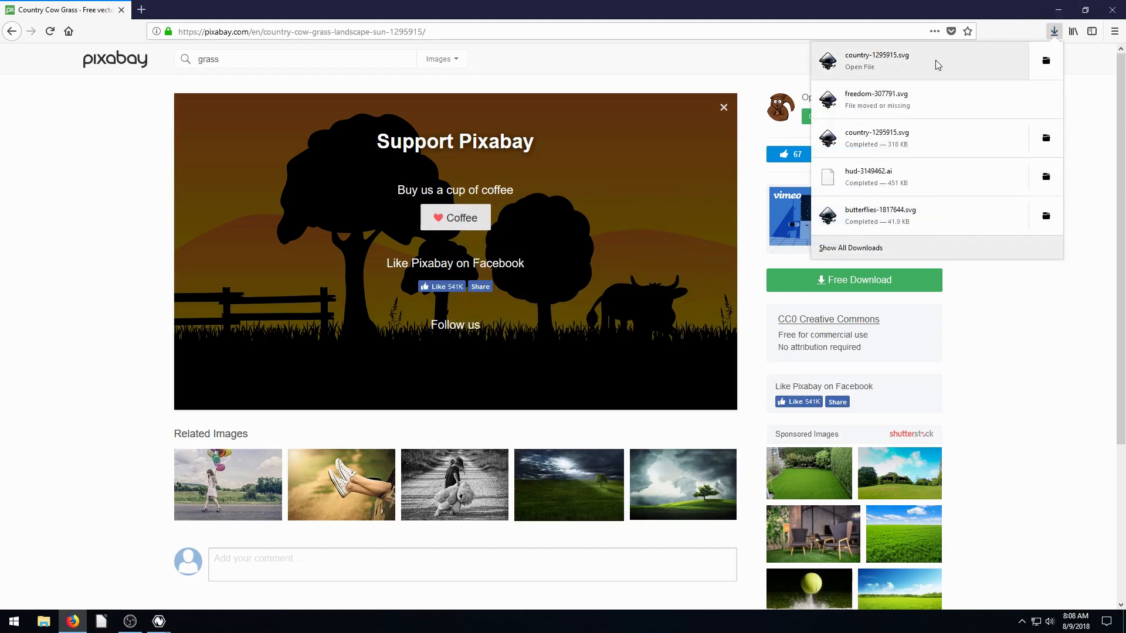
pyautogui.click(1043, 62)
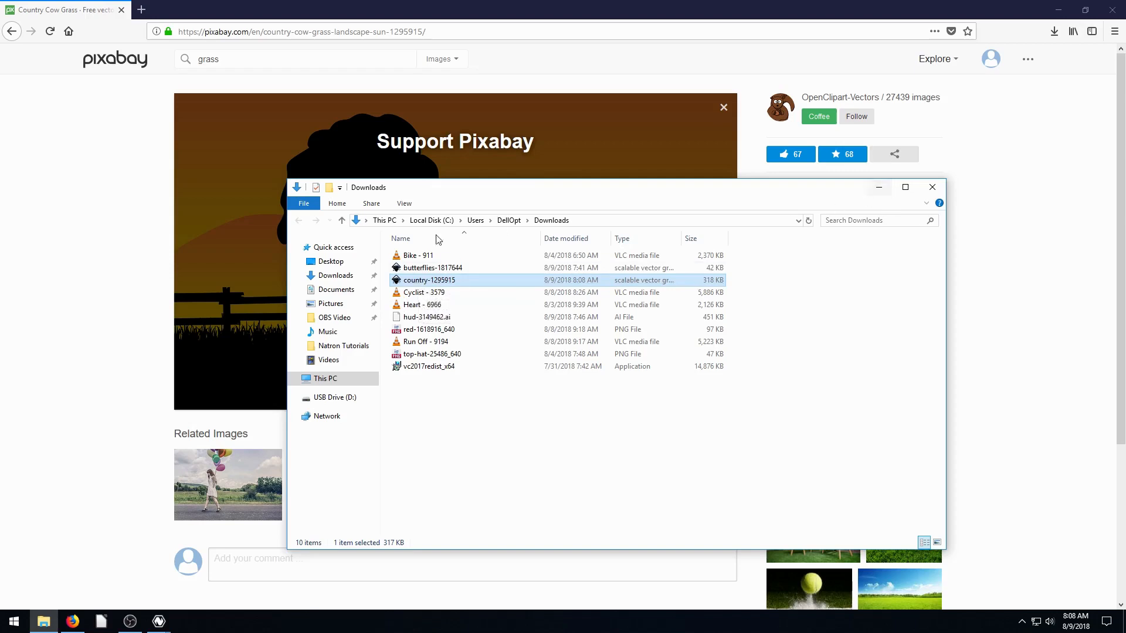
pyautogui.rightClick(421, 283)
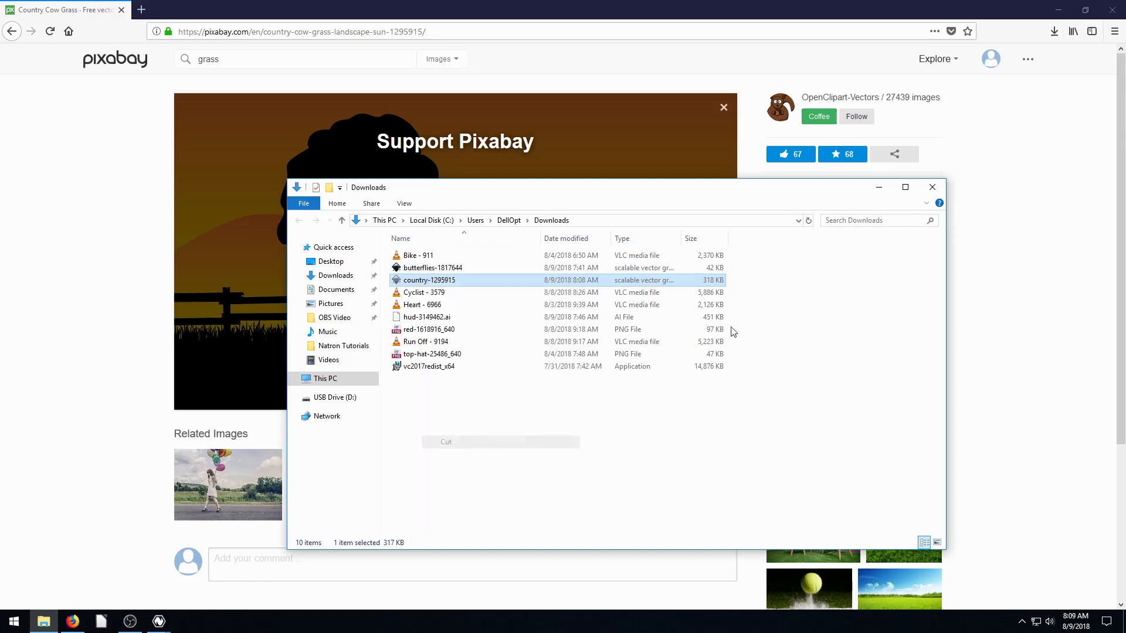
pyautogui.click(457, 443)
pyautogui.click(932, 187)
pyautogui.click(1058, 10)
pyautogui.rightClick(396, 340)
pyautogui.click(424, 391)
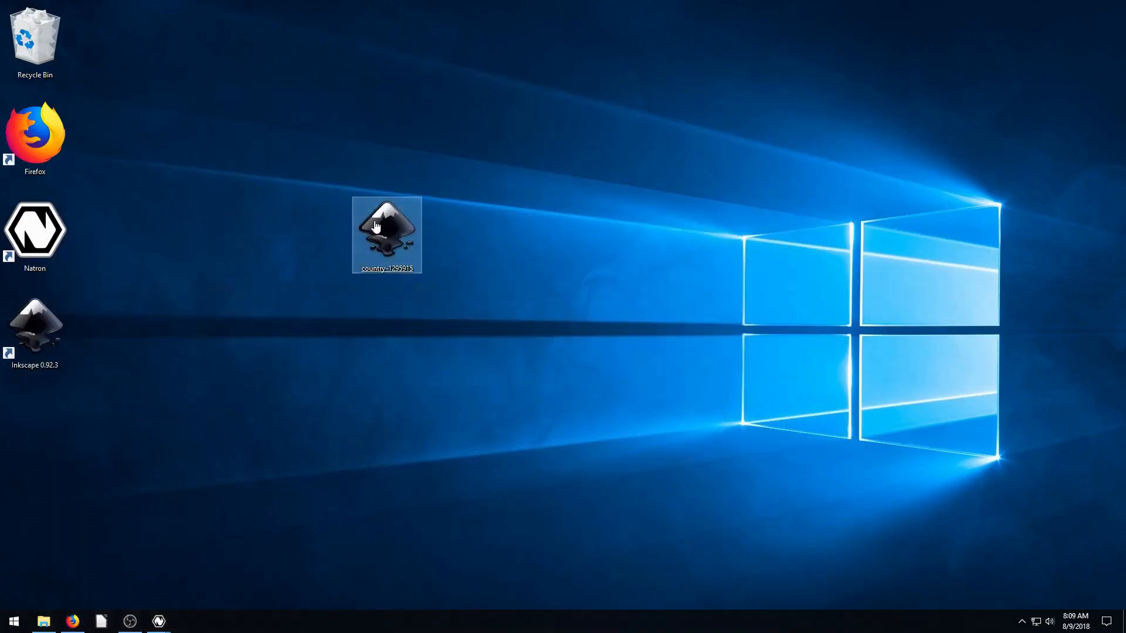
pyautogui.moveTo(21, 410); pyautogui.dragTo(23, 412)
# View the desktop file country-1295915.svg in a smaller Firefox window, and close that window
pyautogui.click(72, 621)
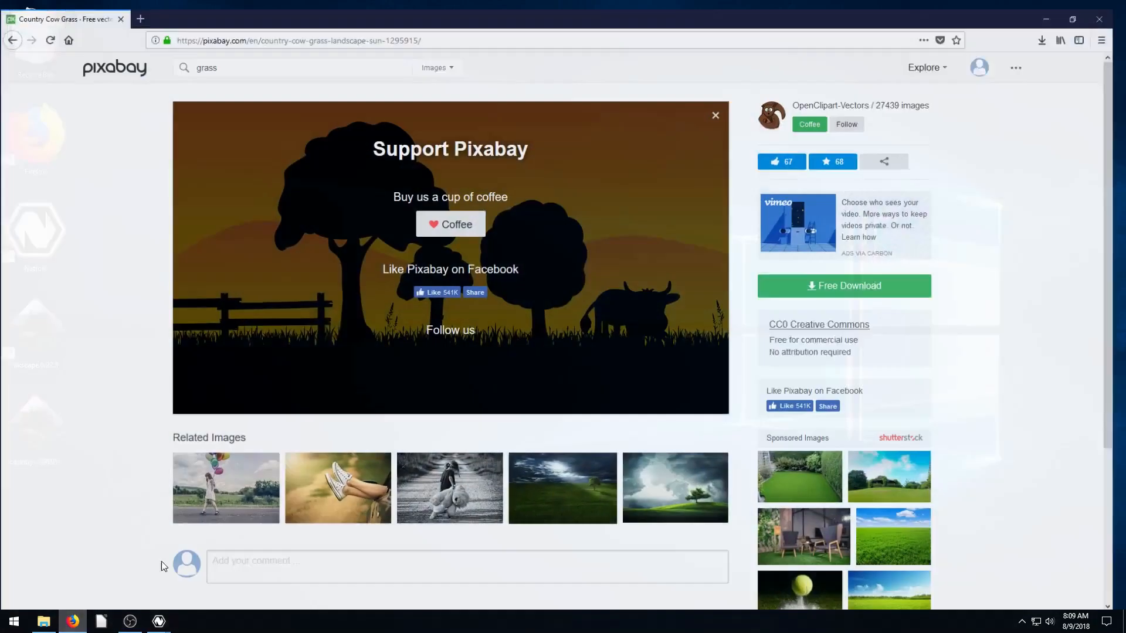
pyautogui.click(1086, 9)
pyautogui.moveTo(35, 422); pyautogui.dragTo(561, 255)
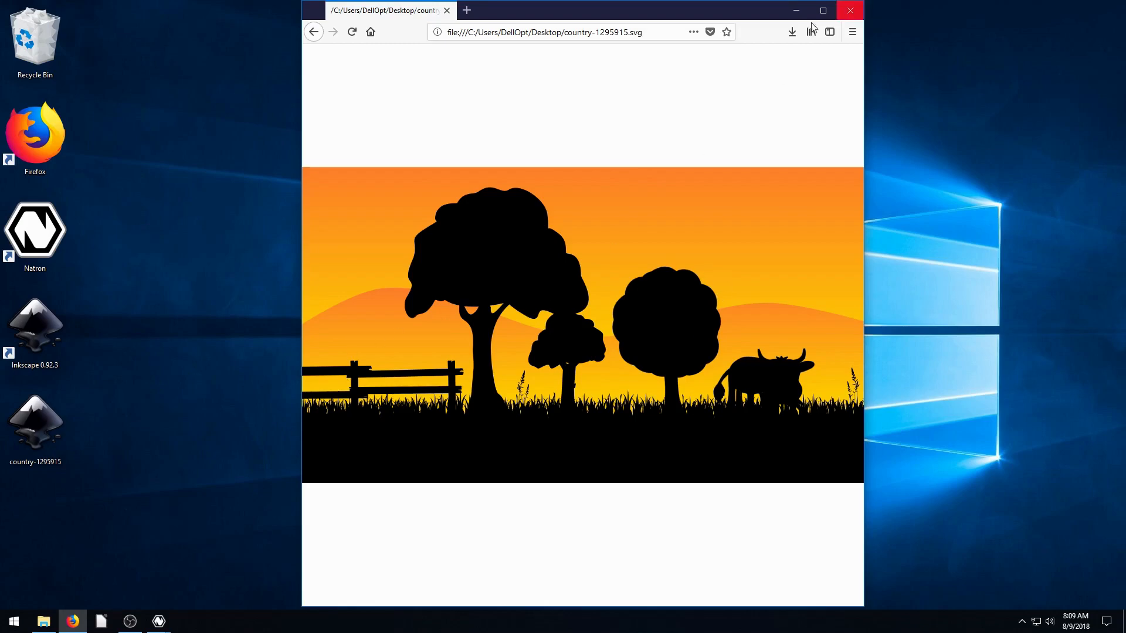
pyautogui.click(849, 11)
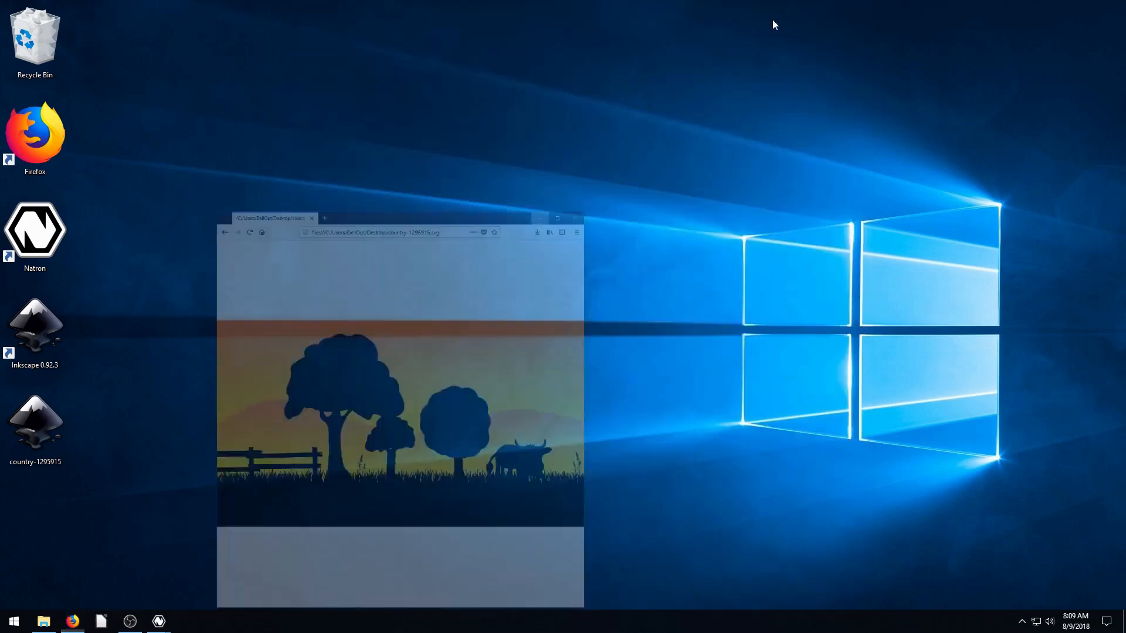
# Open the desktop file country-1295915 in Inkscape, examine the enlarged artwork in a maximized window, and minimize Inkscape
pyautogui.click(42, 439)
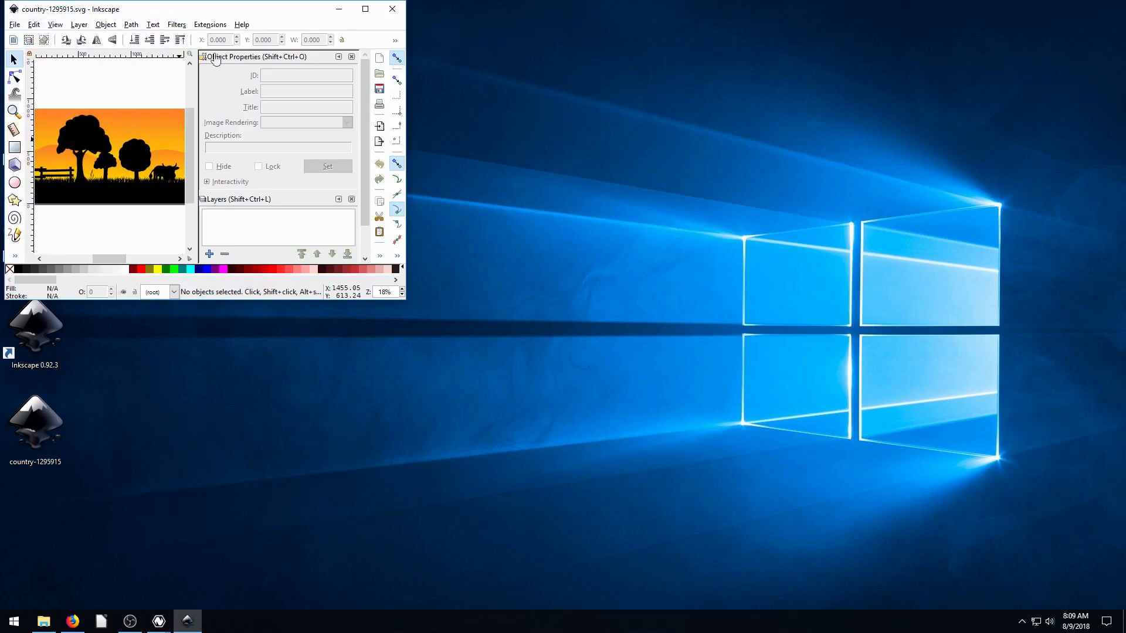
pyautogui.click(363, 10)
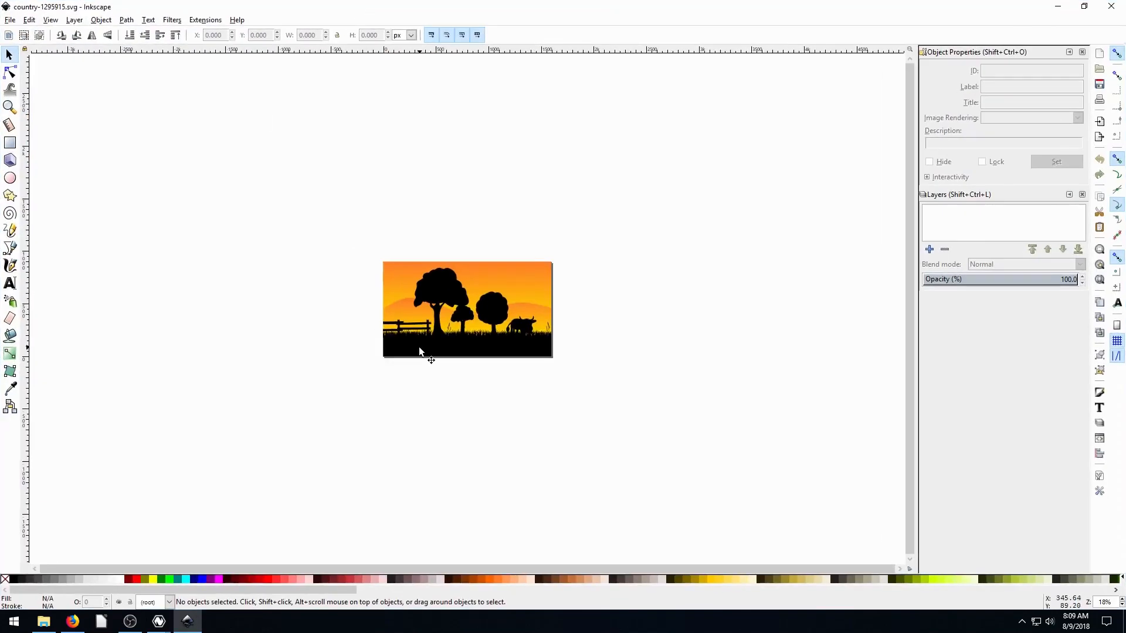
pyautogui.press('+')
pyautogui.press('+')
pyautogui.press('+')
pyautogui.press('+')
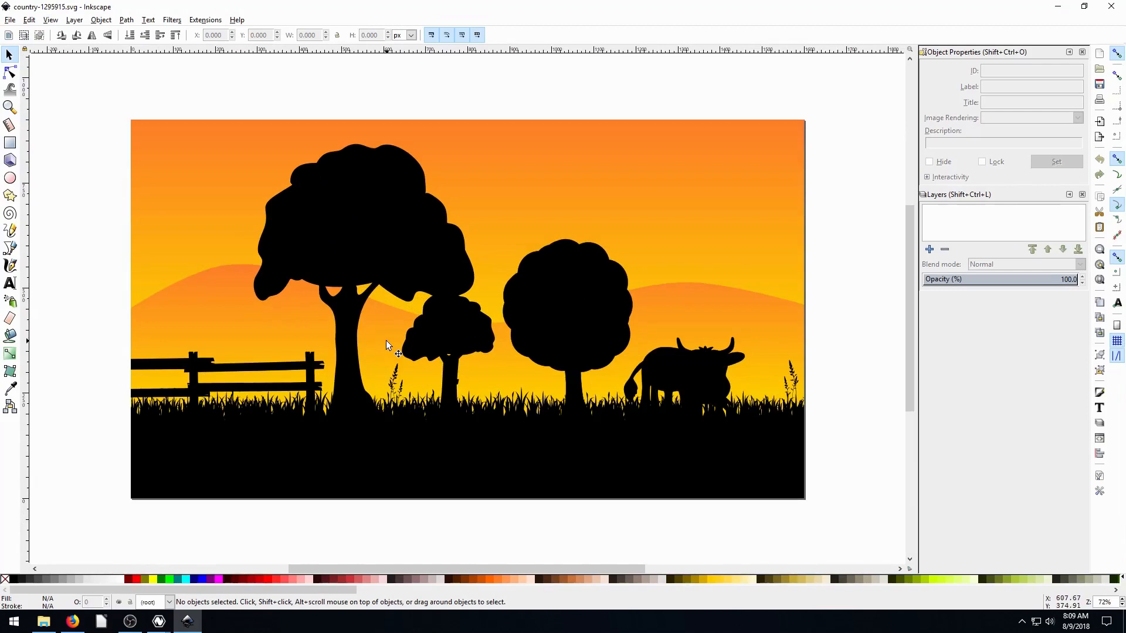
pyautogui.moveTo(454, 317); pyautogui.dragTo(416, 314)
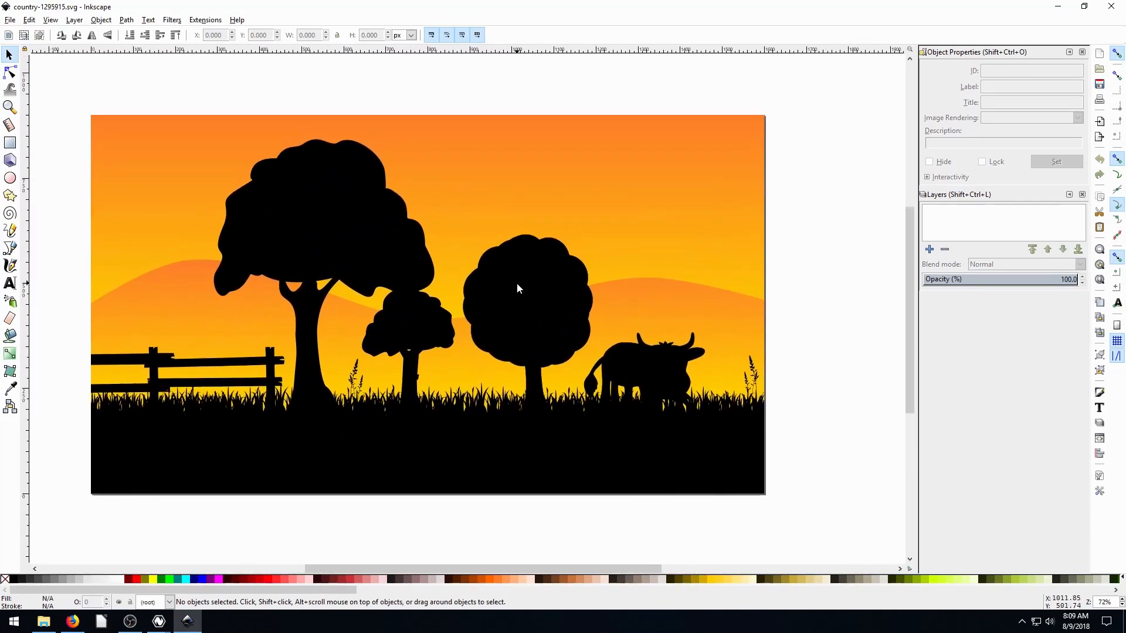
pyautogui.moveTo(517, 288)
pyautogui.mouseDown()
pyautogui.moveTo(540, 248)
pyautogui.moveTo(574, 249)
pyautogui.moveTo(534, 291)
pyautogui.moveTo(545, 289)
pyautogui.mouseUp()
pyautogui.click(1057, 6)
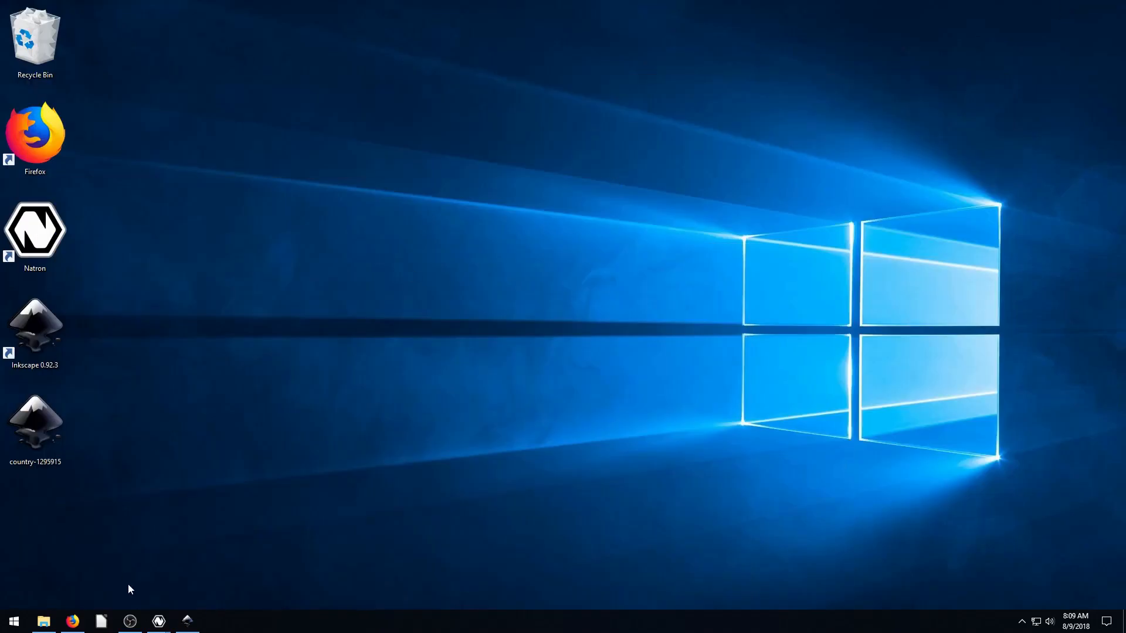
# Switch to Natron and import country-1295915.svg from the desktop with a Read node
pyautogui.moveTo(159, 616)
pyautogui.click(198, 577)
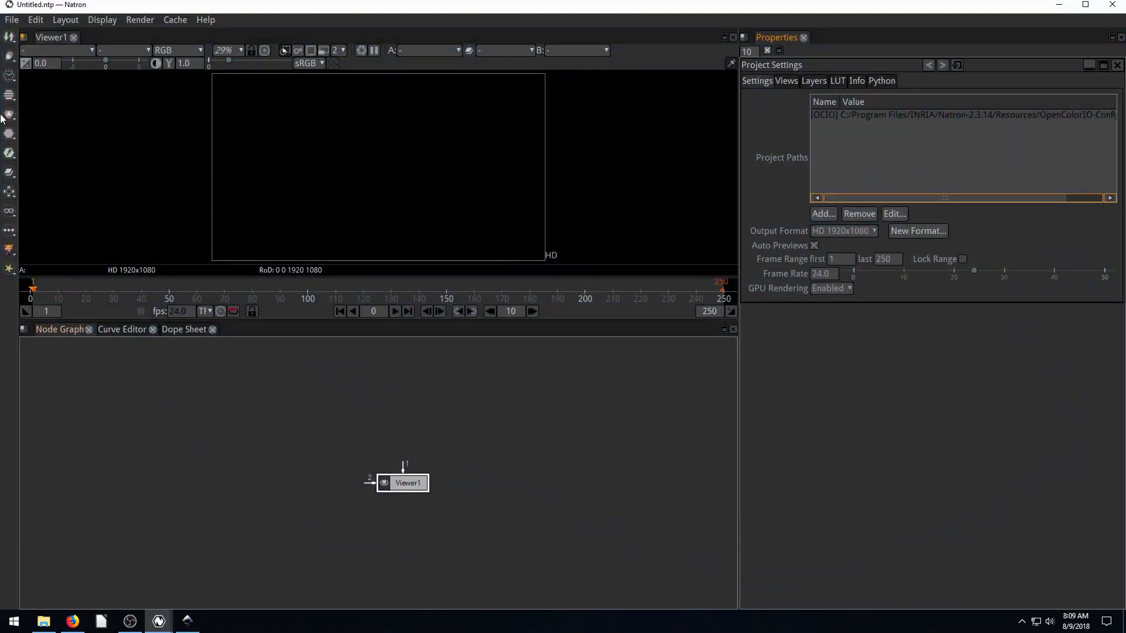
pyautogui.click(9, 37)
pyautogui.click(42, 96)
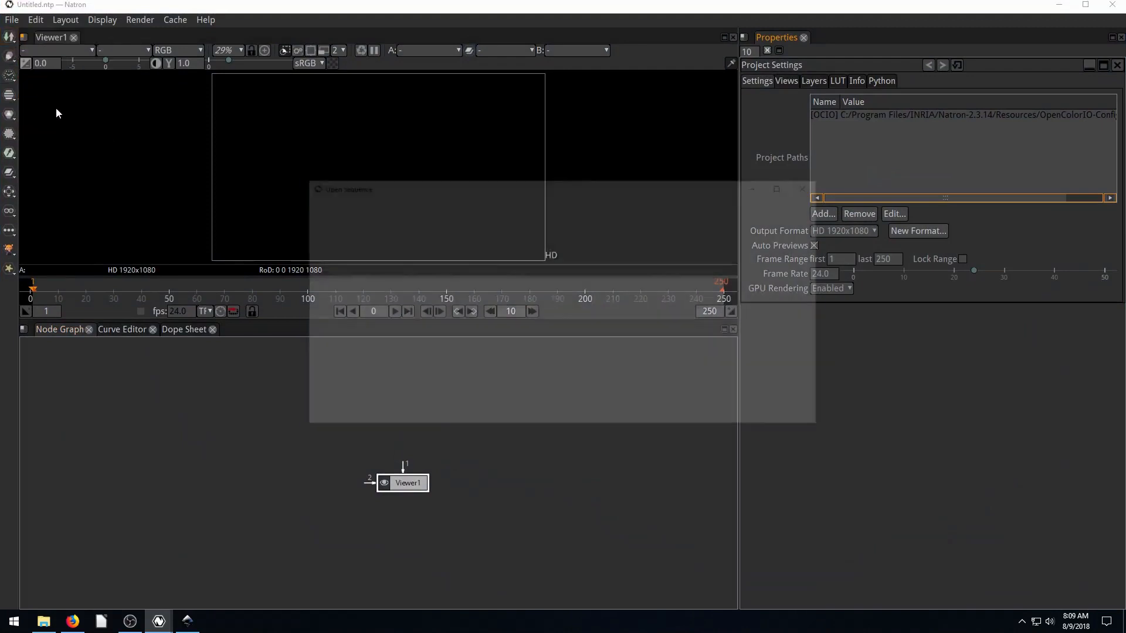
pyautogui.click(340, 249)
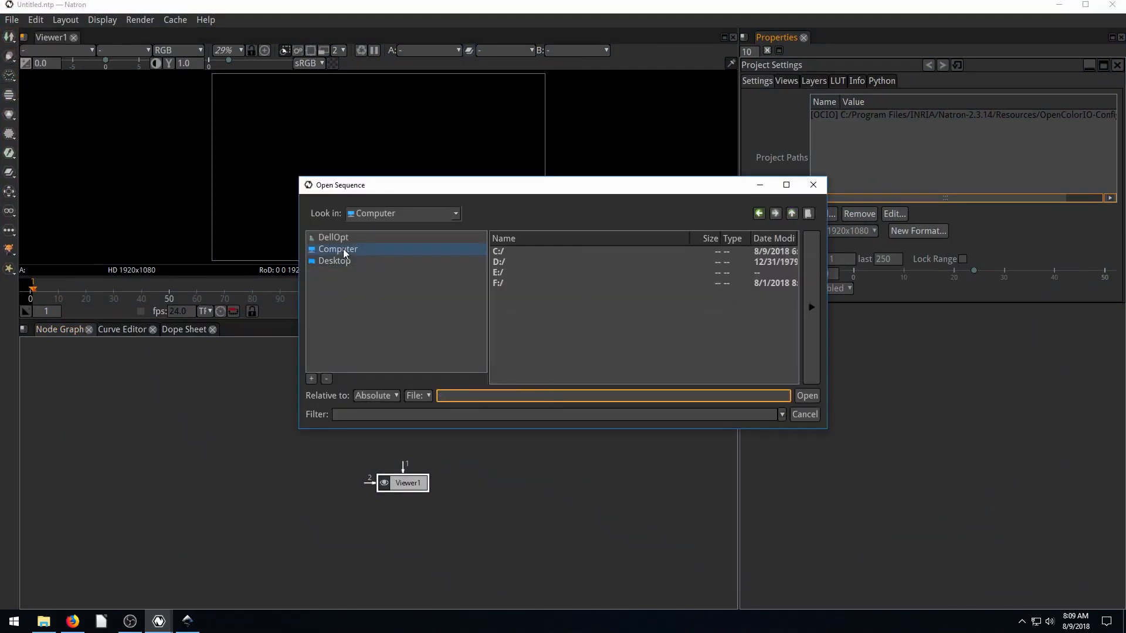
pyautogui.click(332, 259)
pyautogui.click(516, 252)
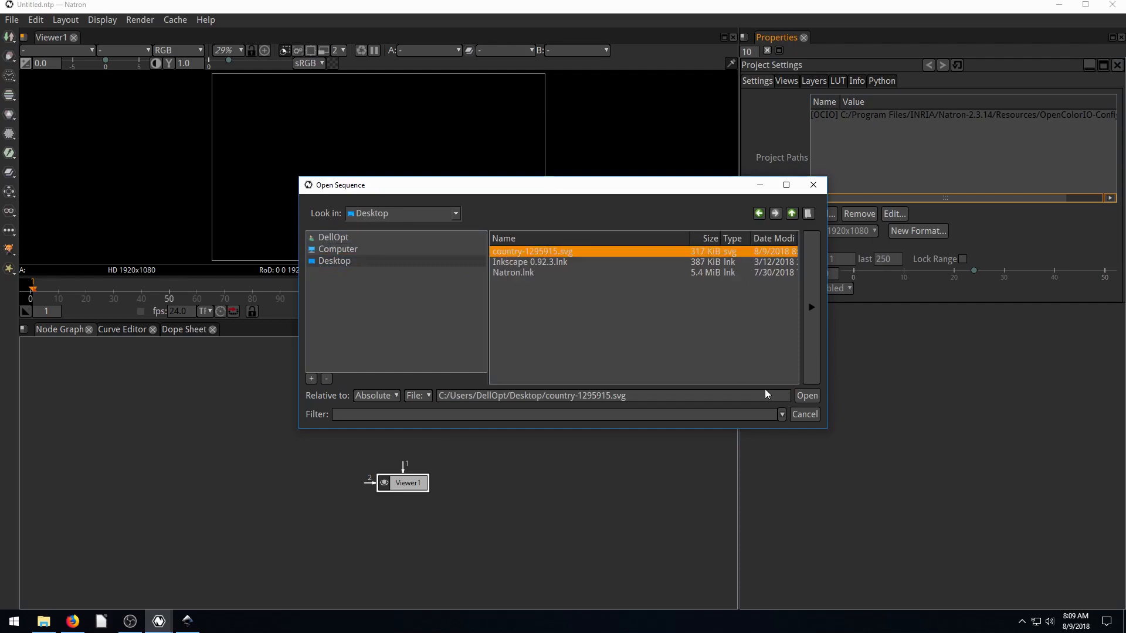
pyautogui.click(806, 395)
# Enlarge the viewer area and space the Read1 and Viewer1 nodes apart, with Read1 up and to the left of Viewer1
pyautogui.moveTo(407, 441); pyautogui.dragTo(256, 437)
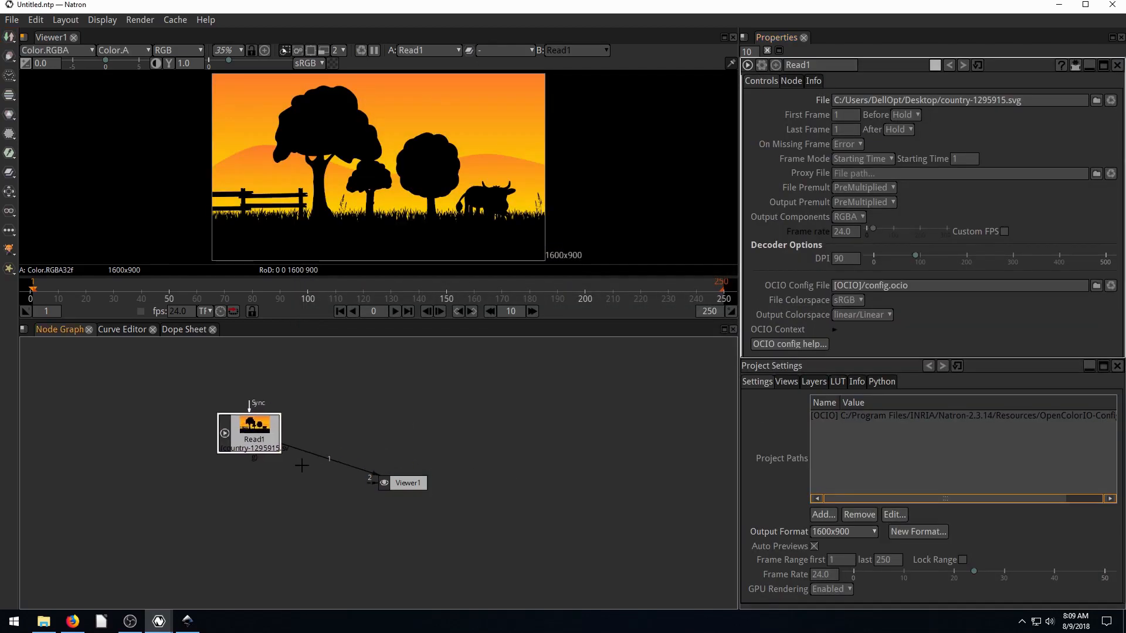
pyautogui.moveTo(410, 482); pyautogui.dragTo(442, 505)
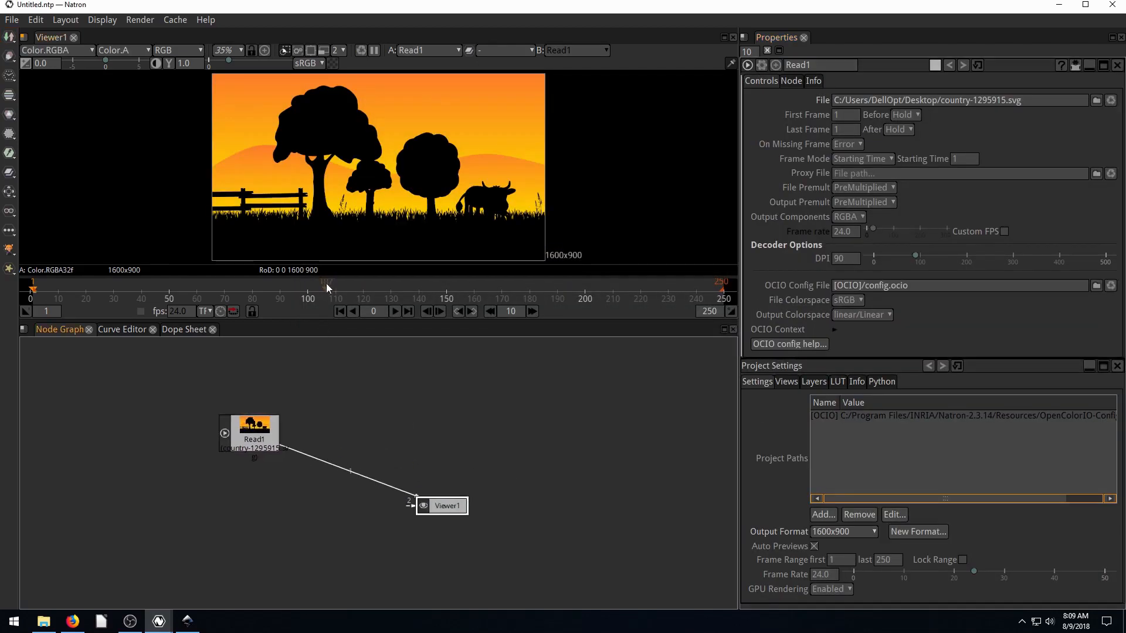
pyautogui.moveTo(321, 321); pyautogui.dragTo(323, 408)
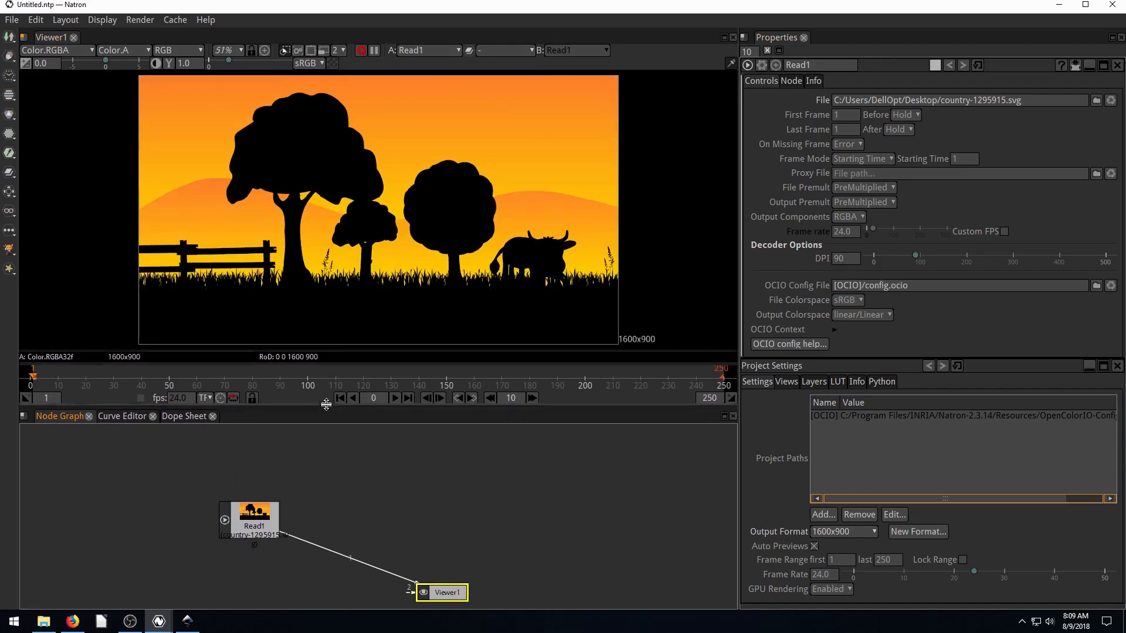
pyautogui.moveTo(441, 593); pyautogui.dragTo(438, 574)
pyautogui.moveTo(261, 508)
pyautogui.mouseDown()
pyautogui.moveTo(267, 488)
pyautogui.moveTo(233, 483)
pyautogui.mouseUp()
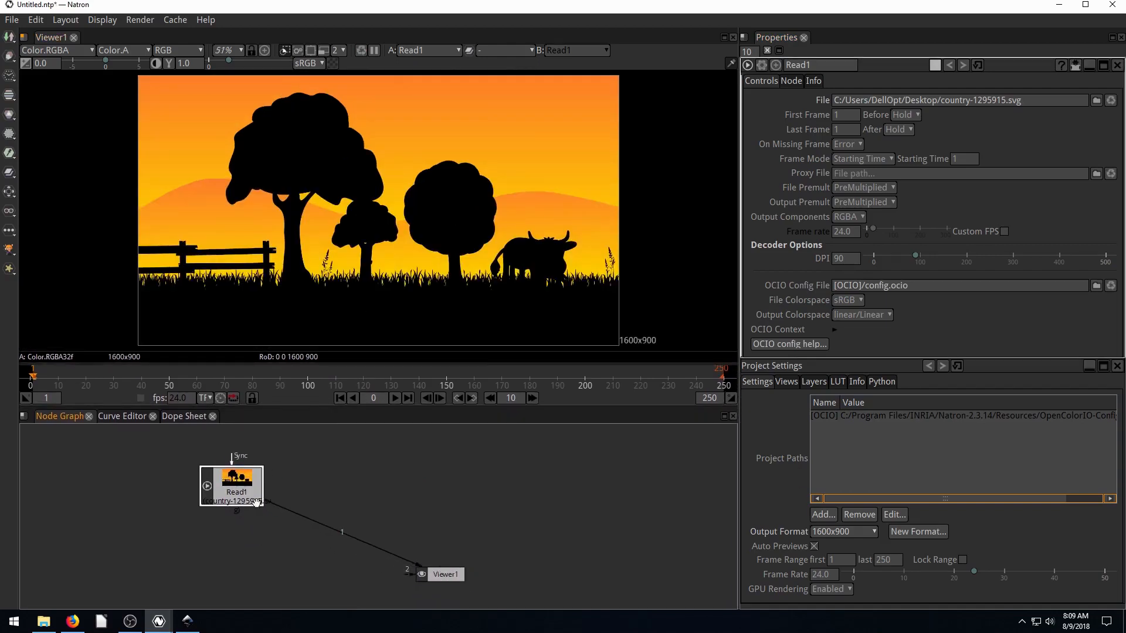
pyautogui.moveTo(214, 487); pyautogui.dragTo(237, 484)
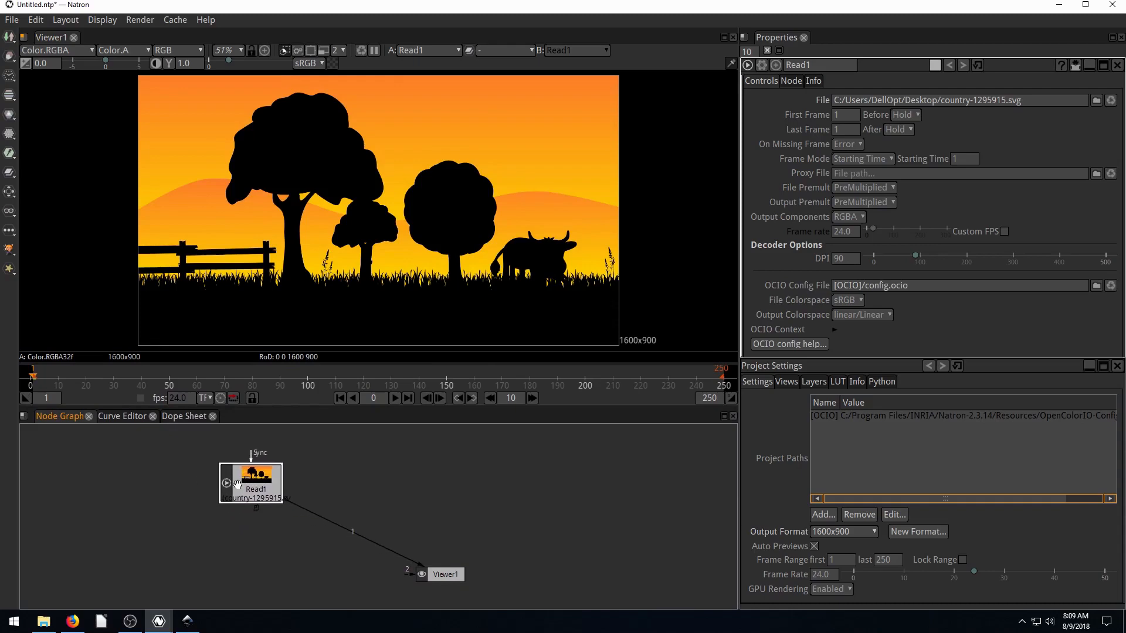
# Insert a Transform node between Read1 and Viewer1, with translate about -101, -23, rotate about -27.3 and scale about 0.62
pyautogui.press('t')
pyautogui.moveTo(251, 523); pyautogui.dragTo(346, 536)
pyautogui.moveTo(380, 213); pyautogui.dragTo(340, 224)
pyautogui.moveTo(990, 113)
pyautogui.mouseDown()
pyautogui.moveTo(963, 110)
pyautogui.moveTo(972, 111)
pyautogui.mouseUp()
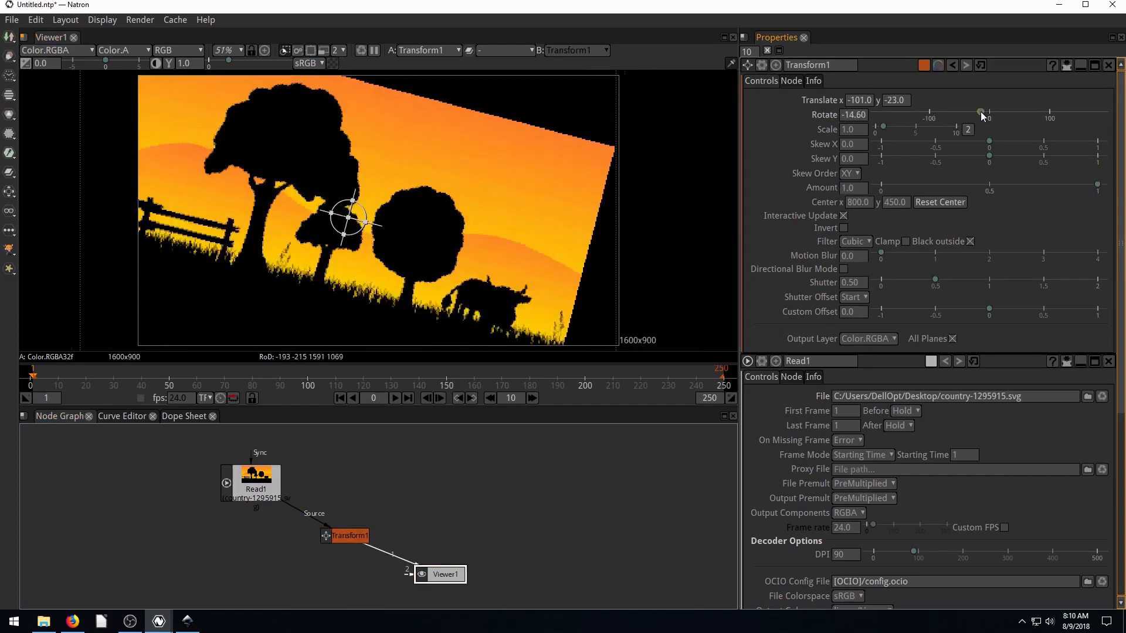
pyautogui.moveTo(884, 124); pyautogui.dragTo(881, 125)
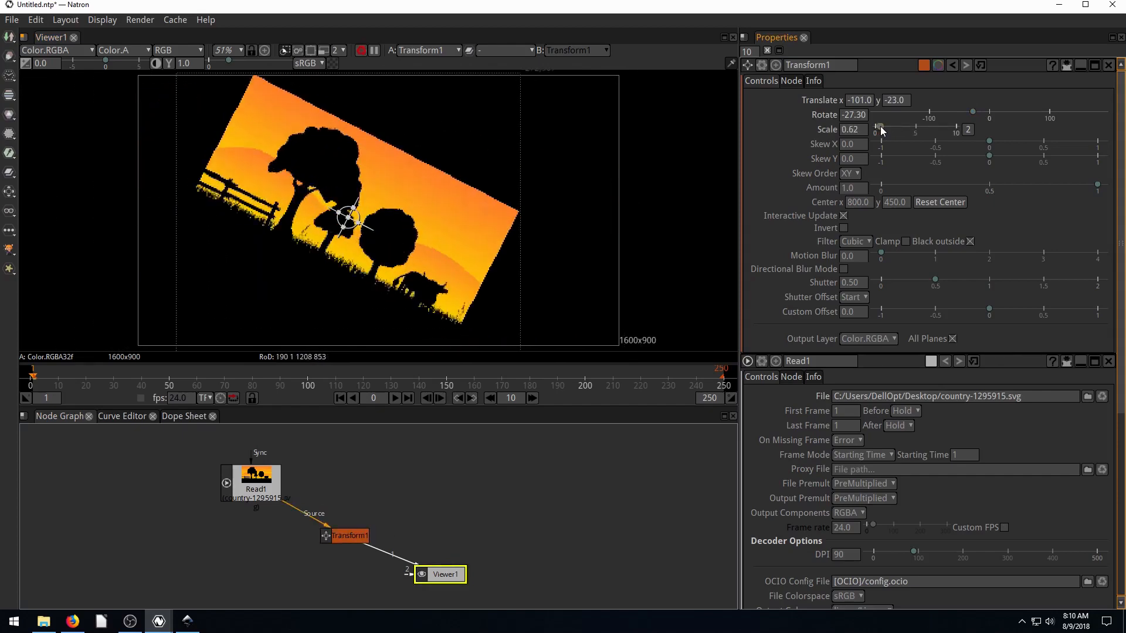
# Move the transformed image to translate 41, 32 and delete the Transform1 node
pyautogui.moveTo(358, 224); pyautogui.dragTo(400, 208)
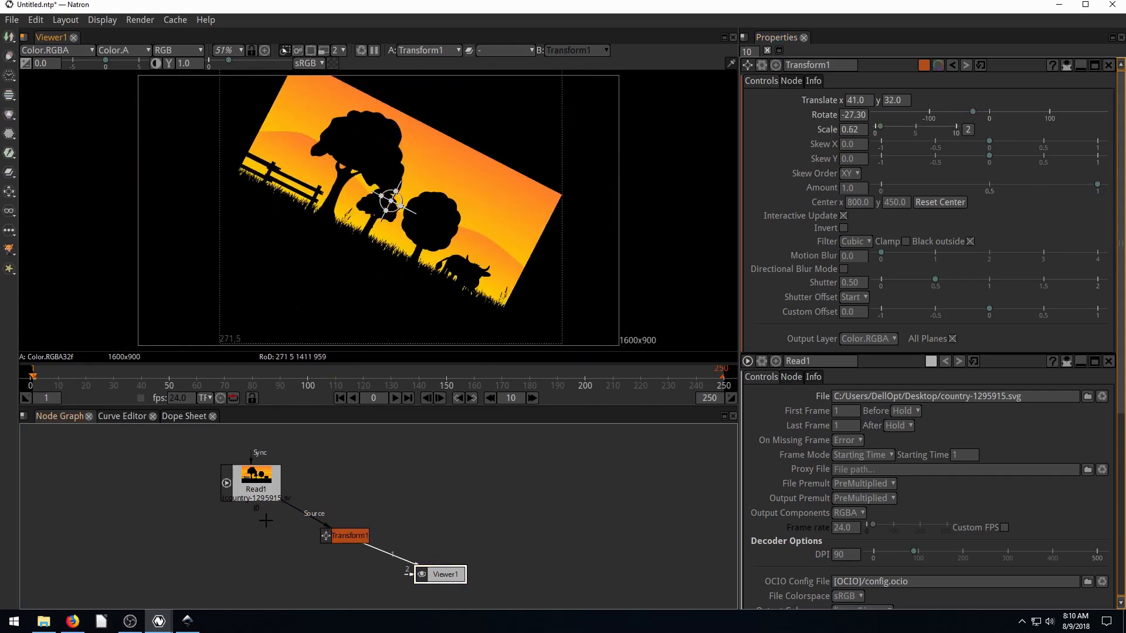
pyautogui.click(343, 538)
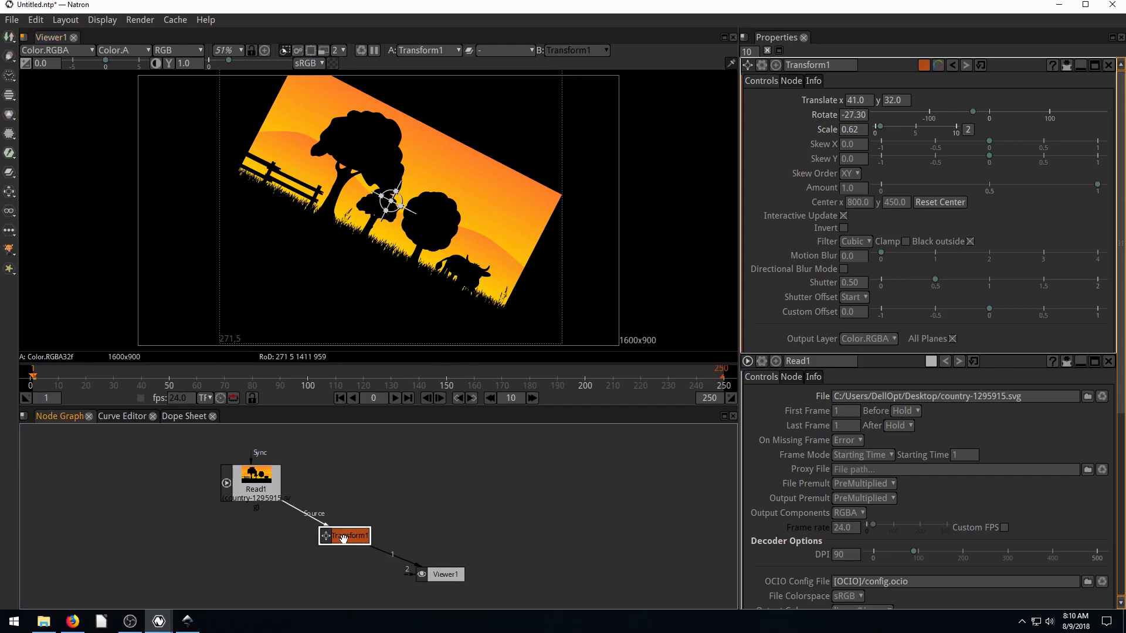
pyautogui.press('Delete')
# Move Read1 farther left and insert a Merge node between it and Viewer1, with Read1 feeding input A
pyautogui.click(246, 478)
pyautogui.moveTo(246, 477); pyautogui.dragTo(213, 474)
pyautogui.press('m')
pyautogui.moveTo(204, 531); pyautogui.dragTo(294, 516)
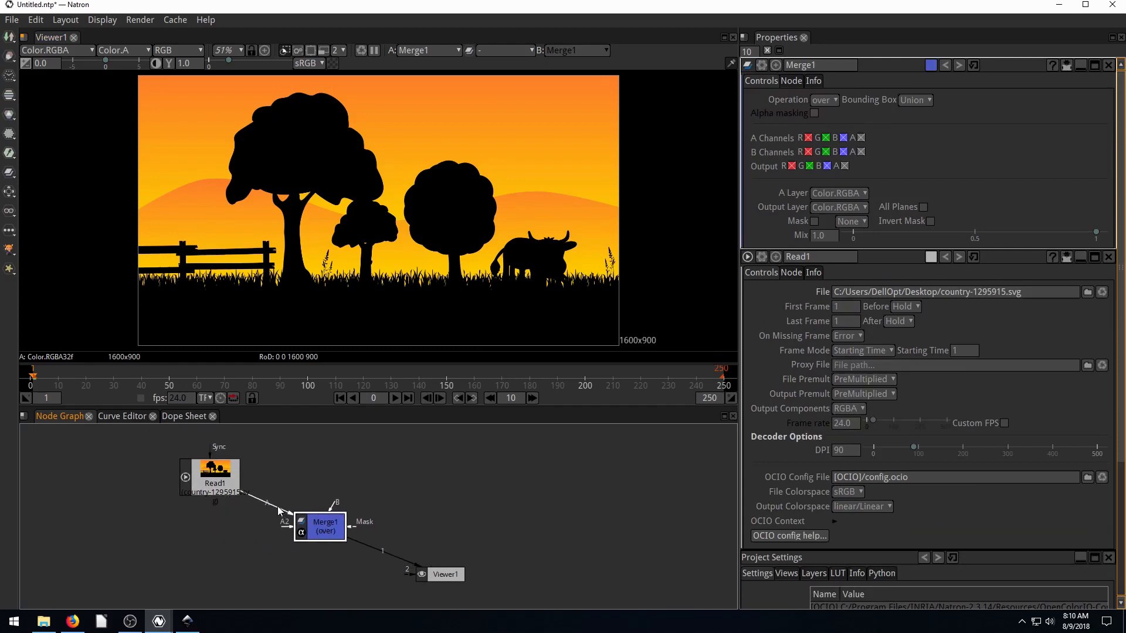
pyautogui.moveTo(443, 575); pyautogui.dragTo(454, 568)
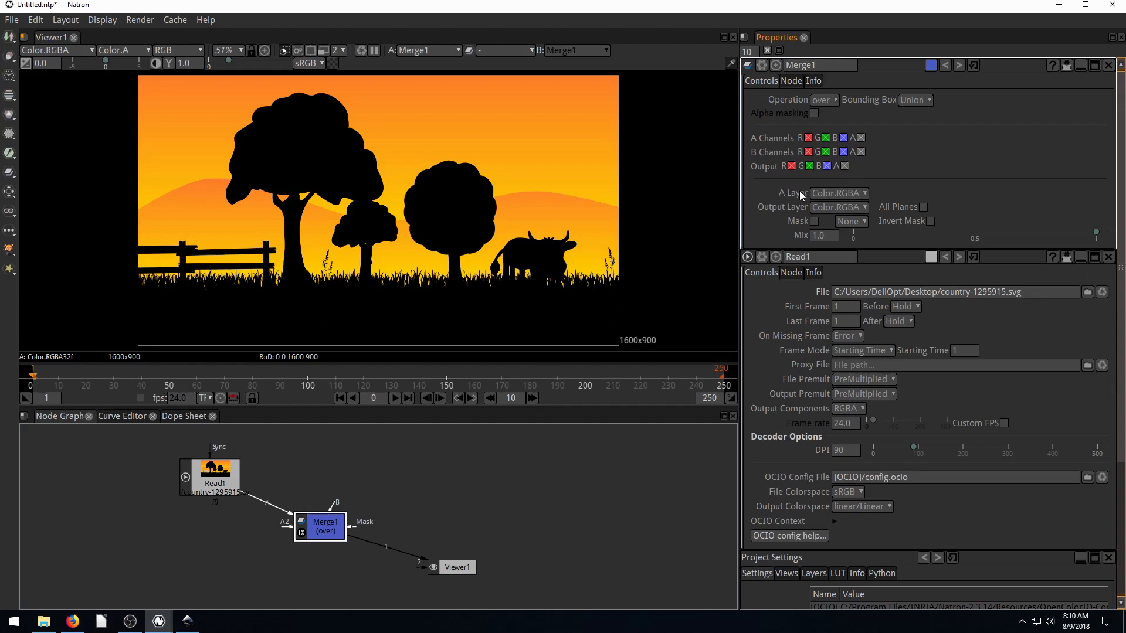
# Try None as Merge1's A Layer and restore Color.RGBA
pyautogui.click(824, 193)
pyautogui.click(825, 206)
pyautogui.click(828, 194)
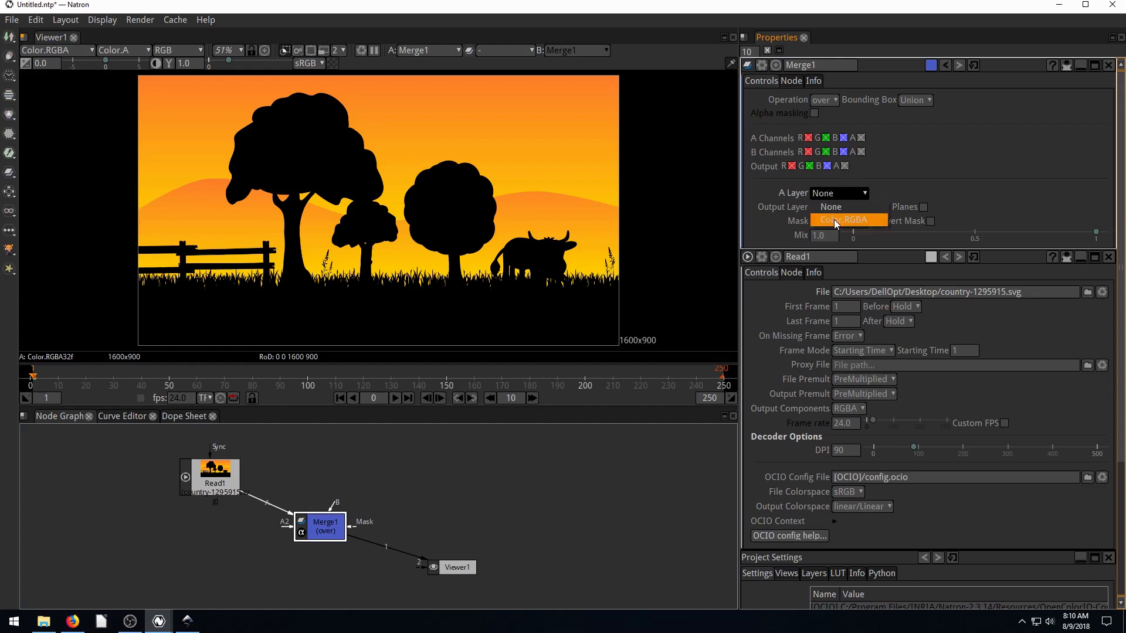
pyautogui.click(834, 220)
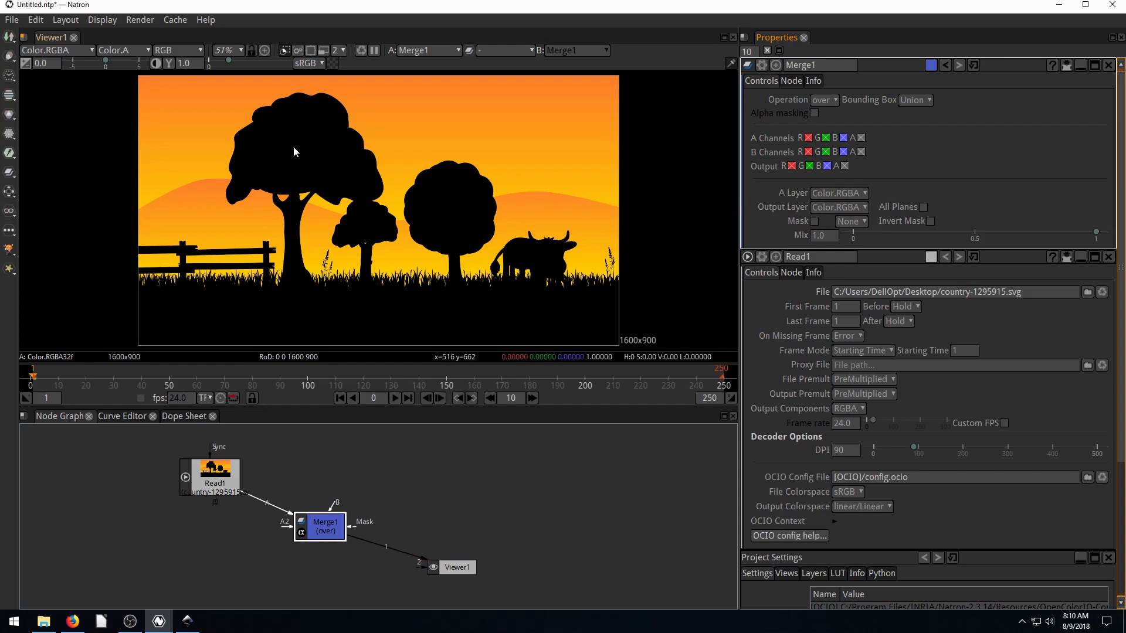
# Minimize Natron and switch to the country-1295915.svg artwork in Inkscape
pyautogui.click(281, 159)
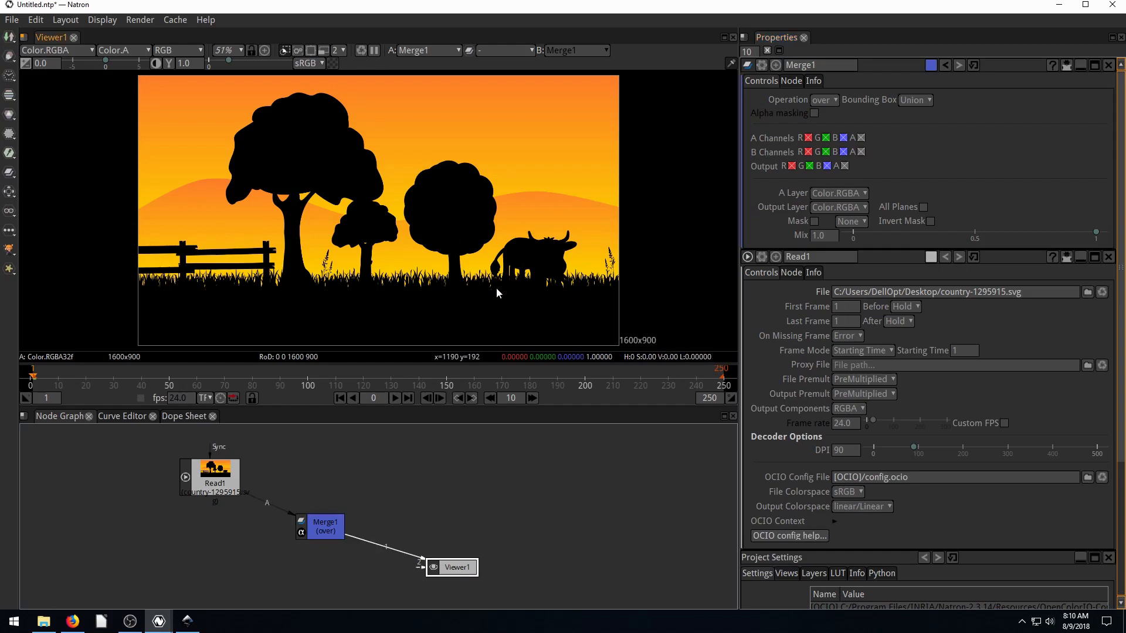
pyautogui.click(1061, 7)
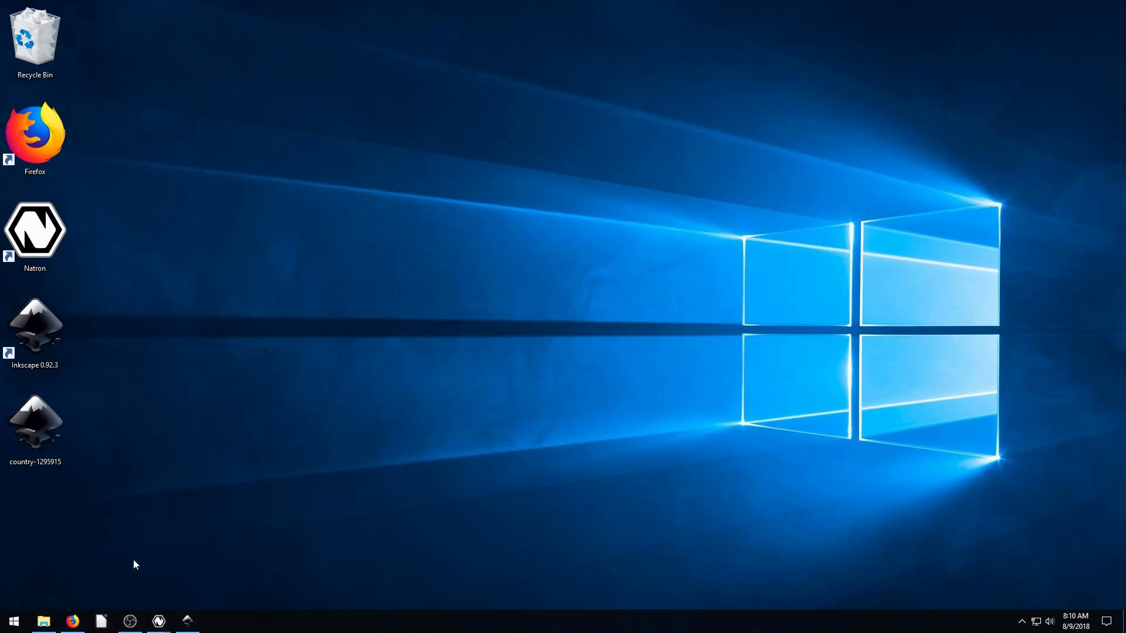
pyautogui.click(188, 623)
# Try moving the whole grouped artwork off the page, undo the moves and clear the selection
pyautogui.moveTo(394, 432); pyautogui.dragTo(449, 449)
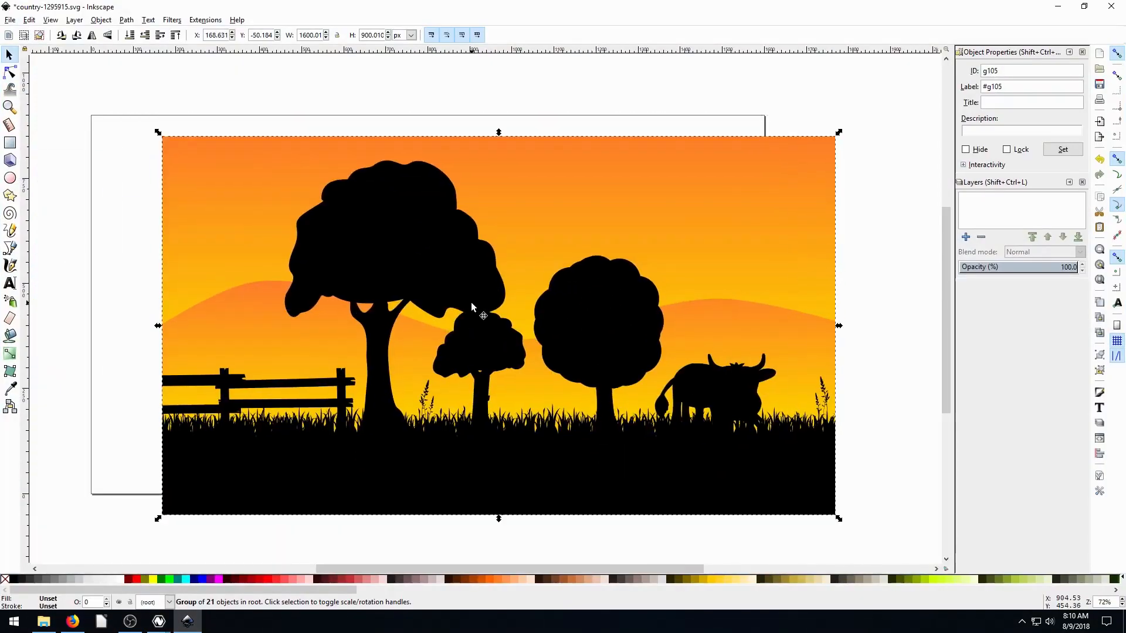
pyautogui.hotkey('ctrl', 'z')
pyautogui.hotkey('ctrl', 'z')
pyautogui.click(836, 309)
pyautogui.moveTo(373, 292); pyautogui.dragTo(377, 287)
pyautogui.hotkey('ctrl', 'z')
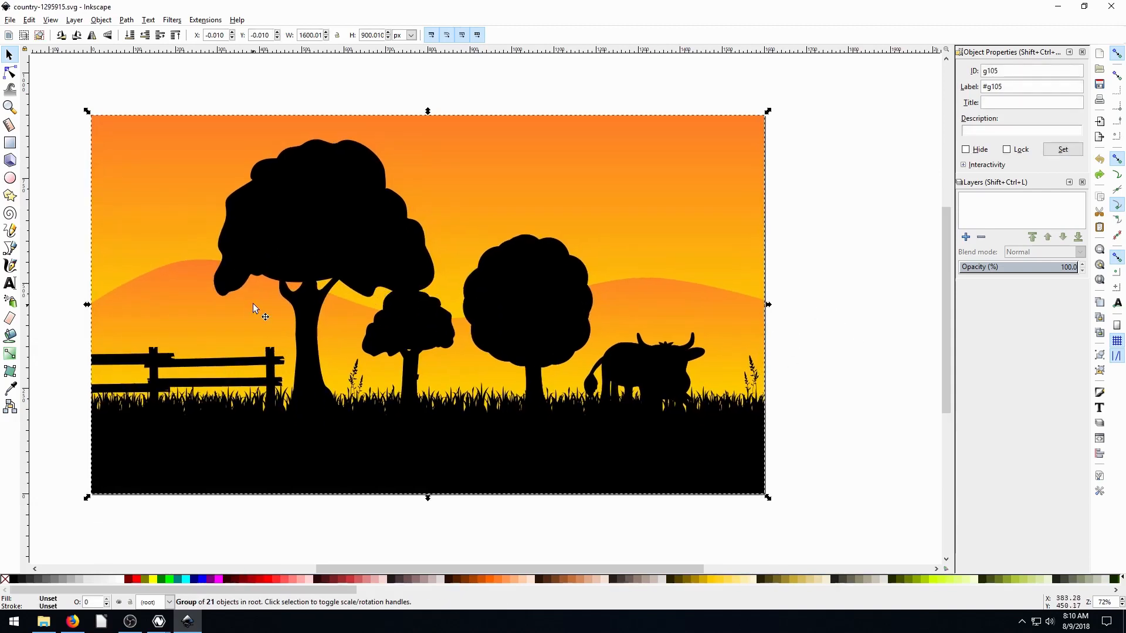
pyautogui.click(71, 249)
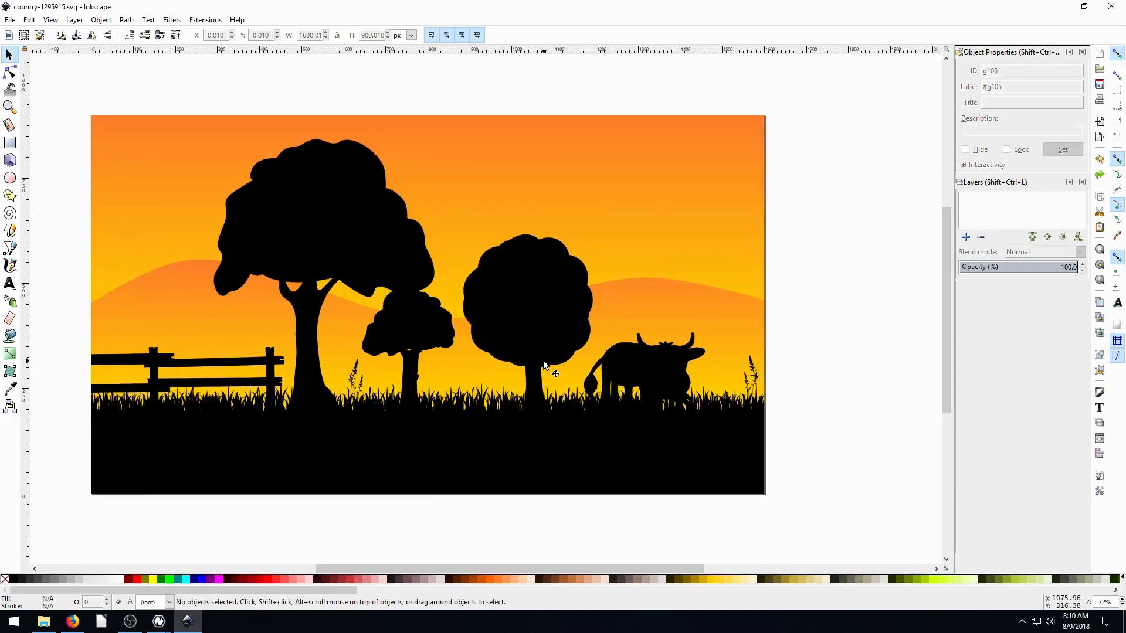
# Ungroup the country artwork into its separate objects and clear the selection
pyautogui.moveTo(488, 334)
pyautogui.mouseDown()
pyautogui.moveTo(616, 352)
pyautogui.moveTo(542, 334)
pyautogui.mouseUp()
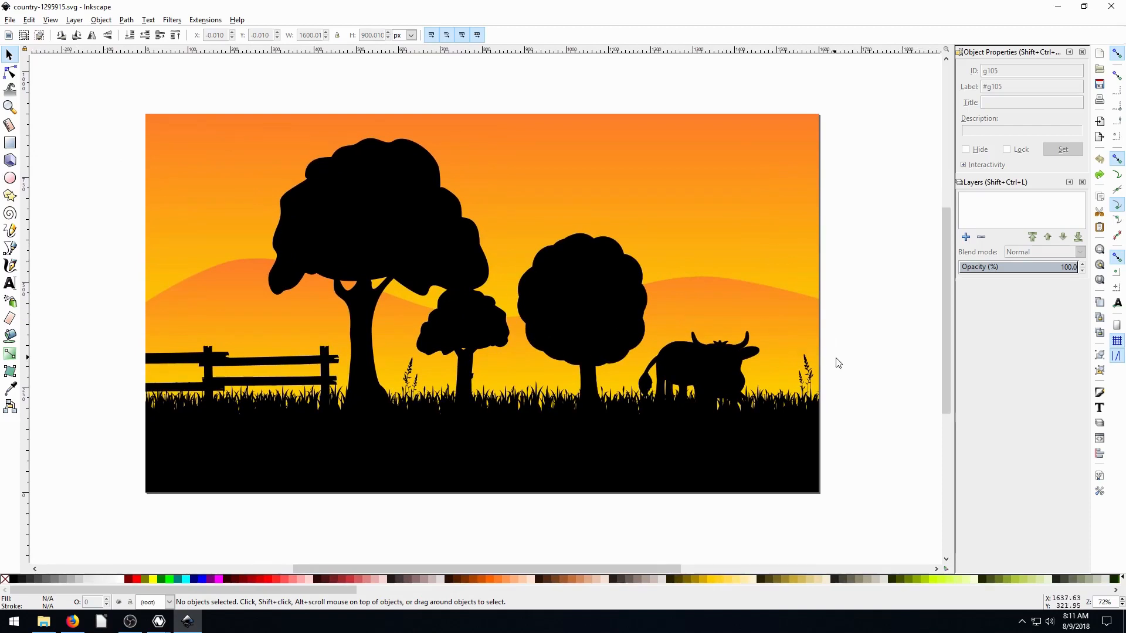
pyautogui.click(360, 283)
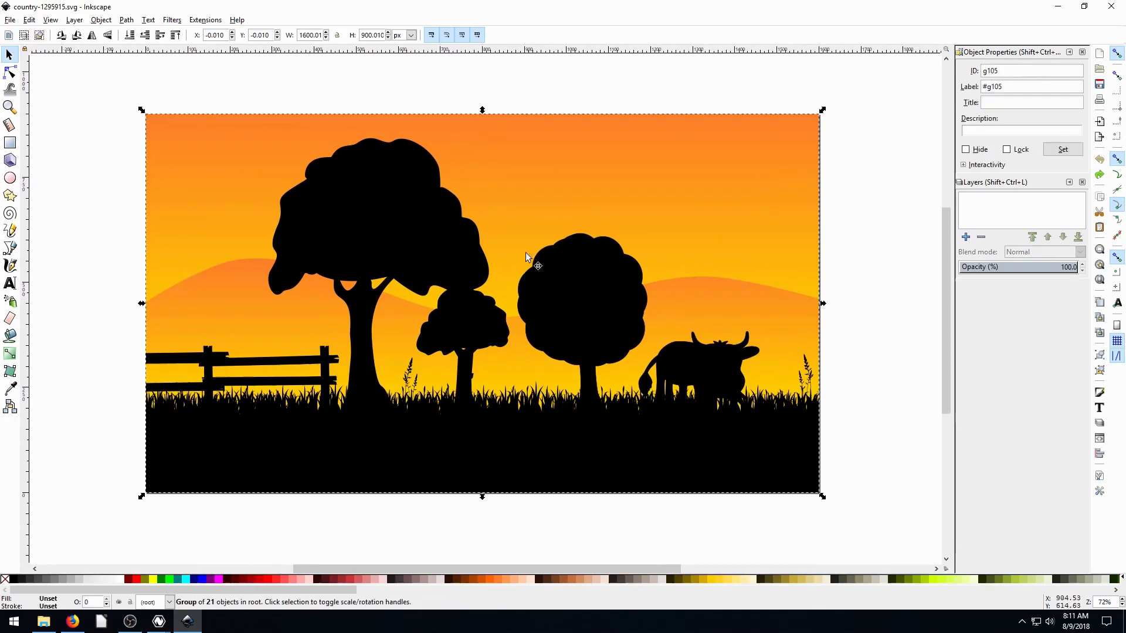
pyautogui.press('ctrl')
pyautogui.press('shift')
pyautogui.hotkey('ctrl', 'shift', 'g')
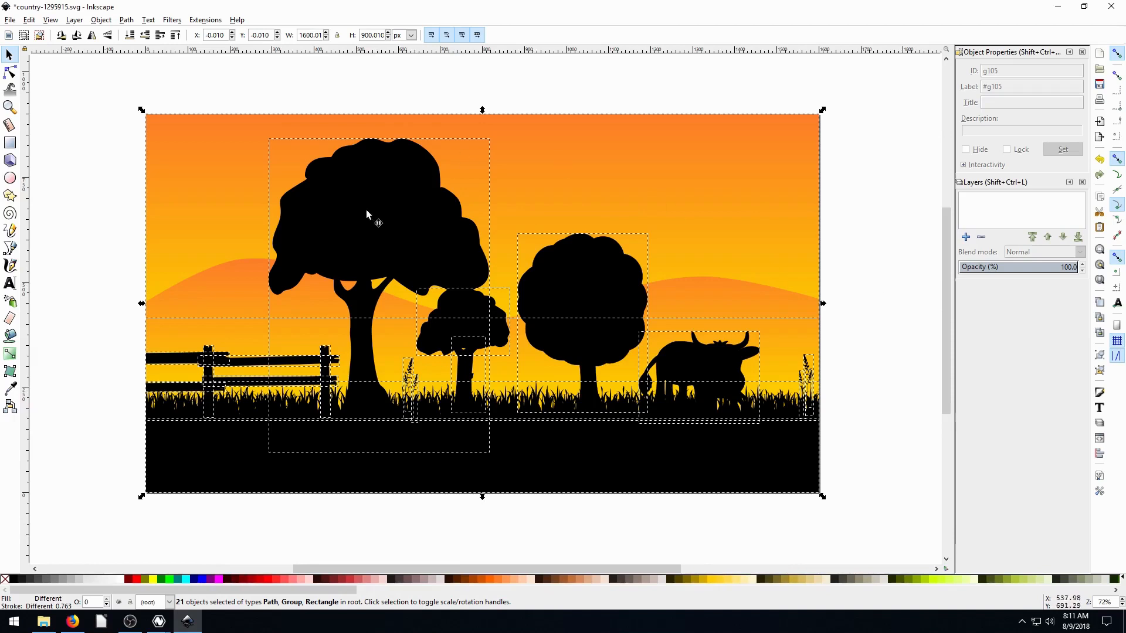
pyautogui.click(883, 333)
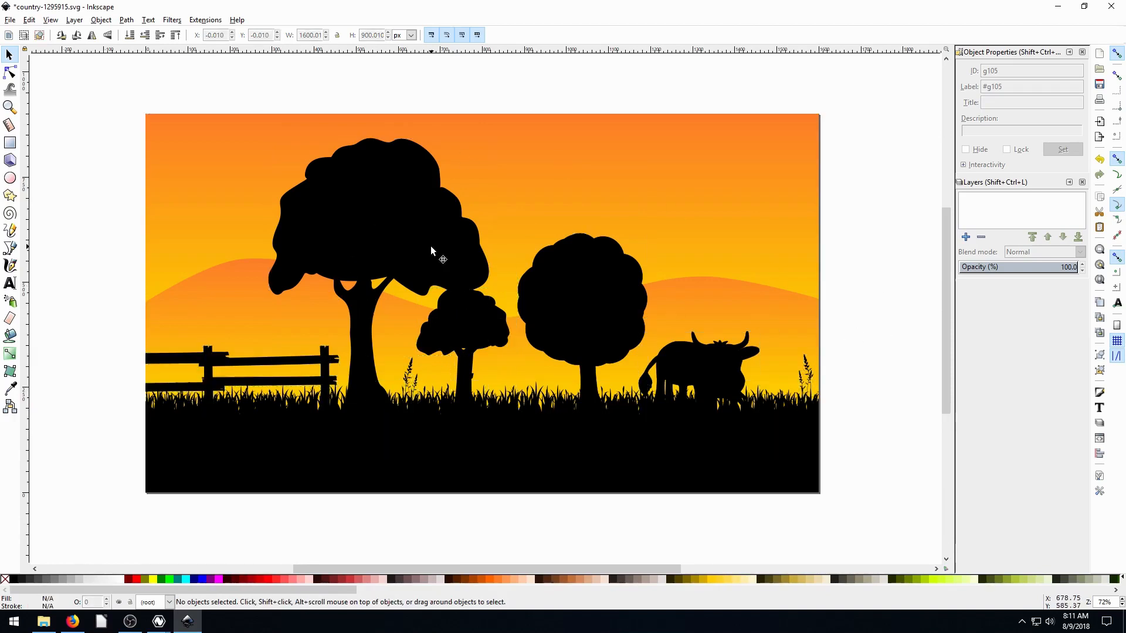
# Move the round tree slightly up and to the right
pyautogui.click(368, 227)
pyautogui.click(577, 297)
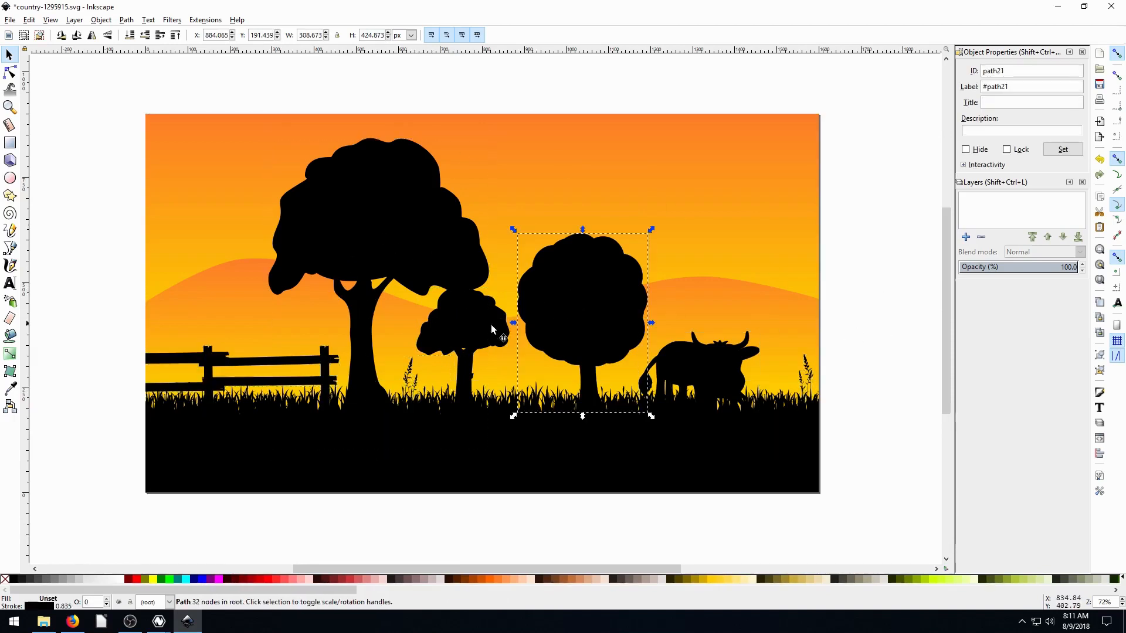
pyautogui.moveTo(588, 299); pyautogui.dragTo(595, 294)
# Move the large tree left so it overlaps the fence, trying to ungroup it as well
pyautogui.click(370, 222)
pyautogui.moveTo(380, 217); pyautogui.dragTo(326, 214)
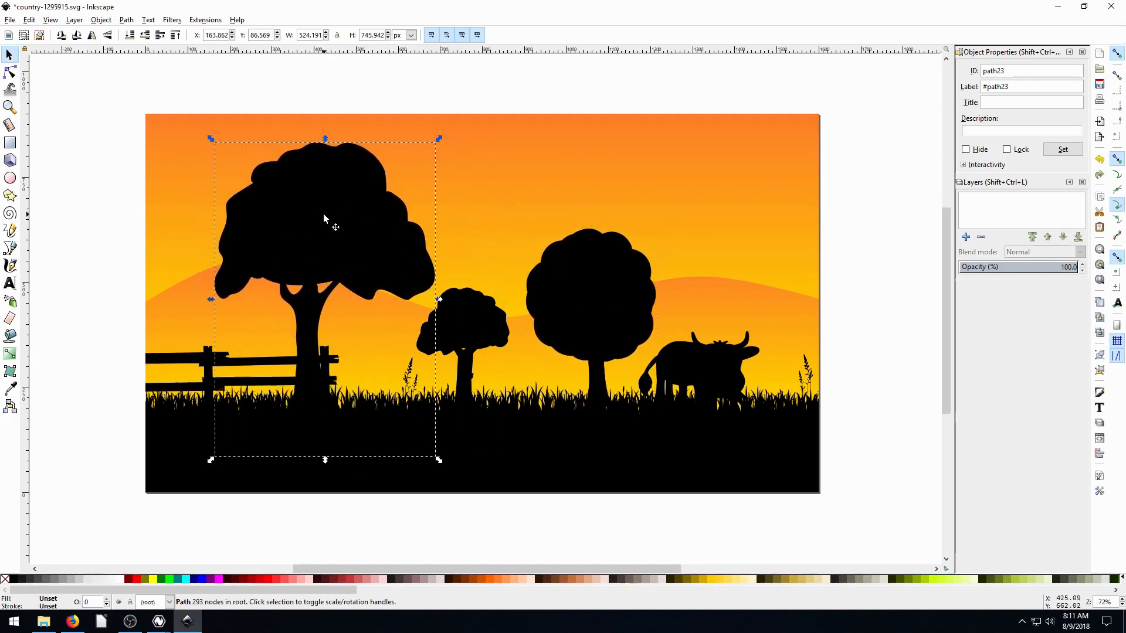
pyautogui.hotkey('ctrl', 'shift', 'g')
pyautogui.moveTo(325, 208); pyautogui.dragTo(249, 195)
pyautogui.click(97, 280)
# Shift the fence's upper-left rail slightly past the page edge and lower the neighbouring rail to about Y 288.6 px
pyautogui.click(189, 355)
pyautogui.moveTo(190, 358)
pyautogui.mouseDown()
pyautogui.moveTo(189, 327)
pyautogui.moveTo(185, 354)
pyautogui.mouseUp()
pyautogui.click(251, 360)
pyautogui.moveTo(251, 360)
pyautogui.mouseDown()
pyautogui.moveTo(253, 329)
pyautogui.moveTo(251, 363)
pyautogui.mouseUp()
pyautogui.click(251, 364)
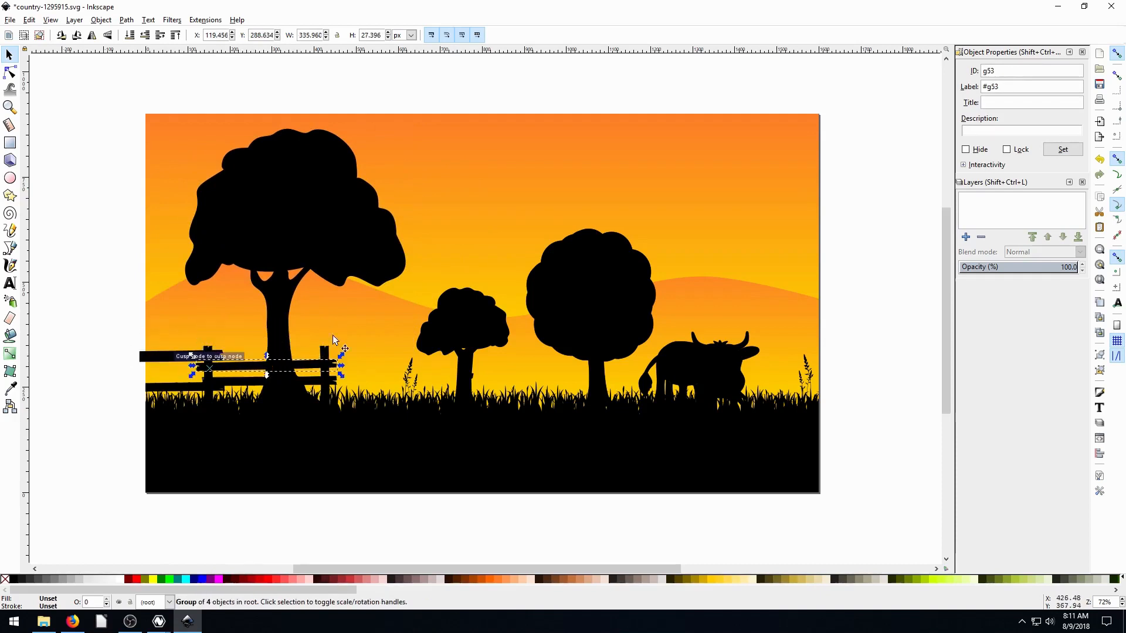
# Move the large tree farther left and slightly down, and shift the round tree a little left
pyautogui.moveTo(328, 222); pyautogui.dragTo(279, 227)
pyautogui.click(601, 339)
pyautogui.moveTo(603, 297); pyautogui.dragTo(580, 298)
# Nudge the small tree's trunk up and right and place its crown at about X 638.5, Y 343.4 px
pyautogui.click(453, 313)
pyautogui.moveTo(452, 313); pyautogui.dragTo(467, 271)
pyautogui.moveTo(468, 356)
pyautogui.mouseDown()
pyautogui.moveTo(456, 362)
pyautogui.moveTo(472, 353)
pyautogui.mouseUp()
pyautogui.moveTo(461, 281); pyautogui.dragTo(462, 315)
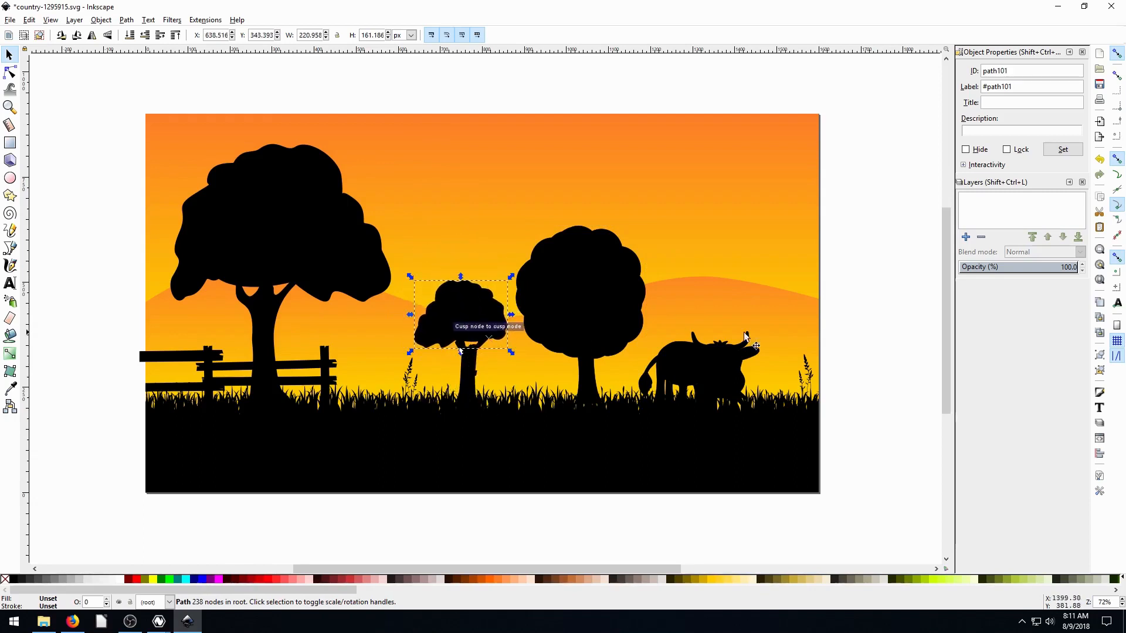
# Move the cow right to about X 1215.7, Y 176.3 px and clear the selection
pyautogui.click(848, 322)
pyautogui.click(687, 370)
pyautogui.moveTo(698, 364)
pyautogui.mouseDown()
pyautogui.moveTo(712, 355)
pyautogui.moveTo(711, 201)
pyautogui.moveTo(719, 361)
pyautogui.mouseUp()
pyautogui.click(872, 301)
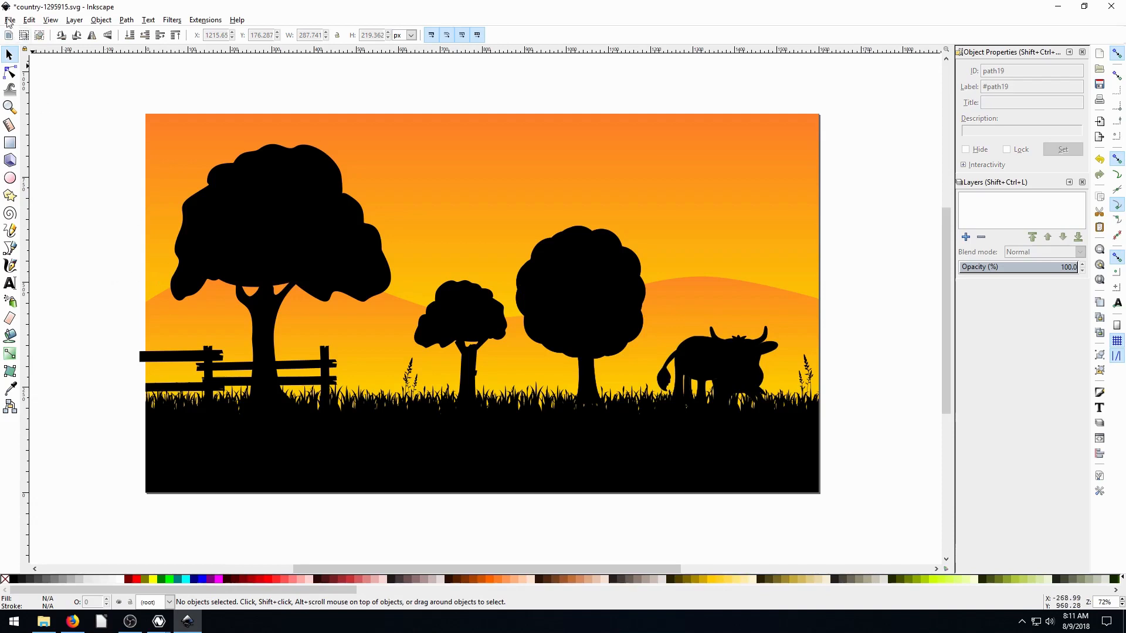
# Save the edited artwork to the desktop as an Inkscape SVG named country-ungrouped
pyautogui.click(10, 21)
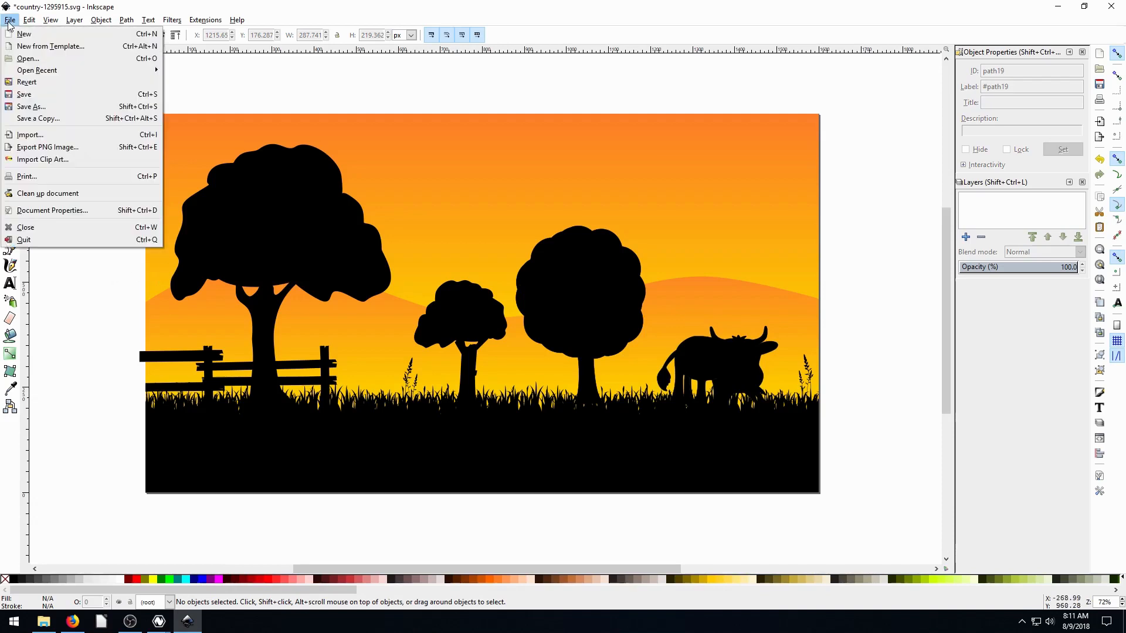
pyautogui.click(30, 106)
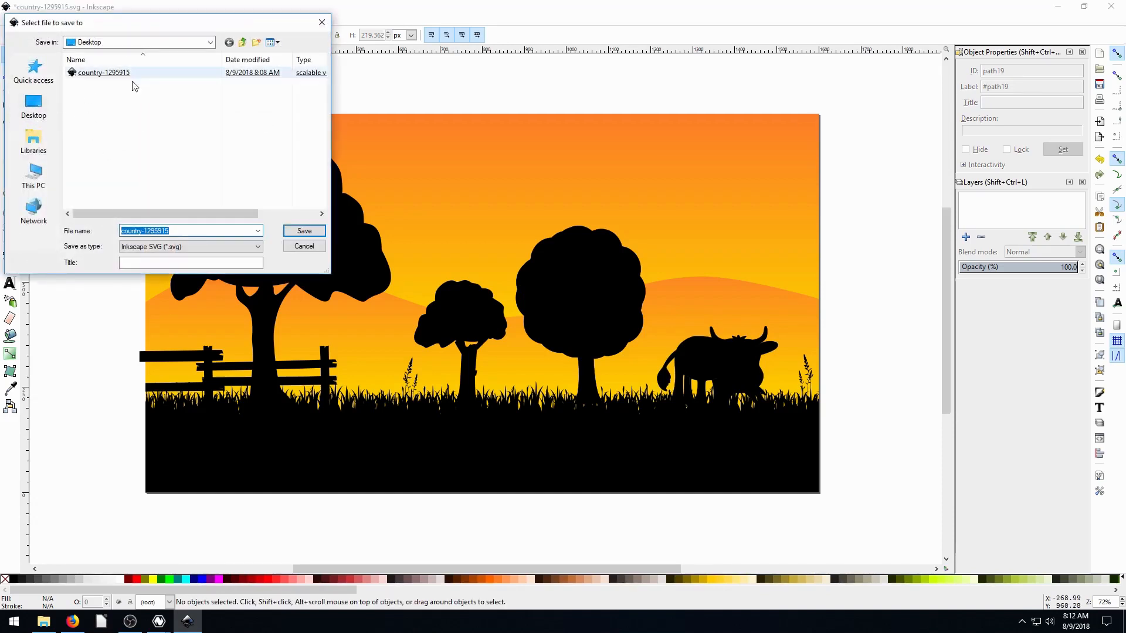
pyautogui.click(182, 232)
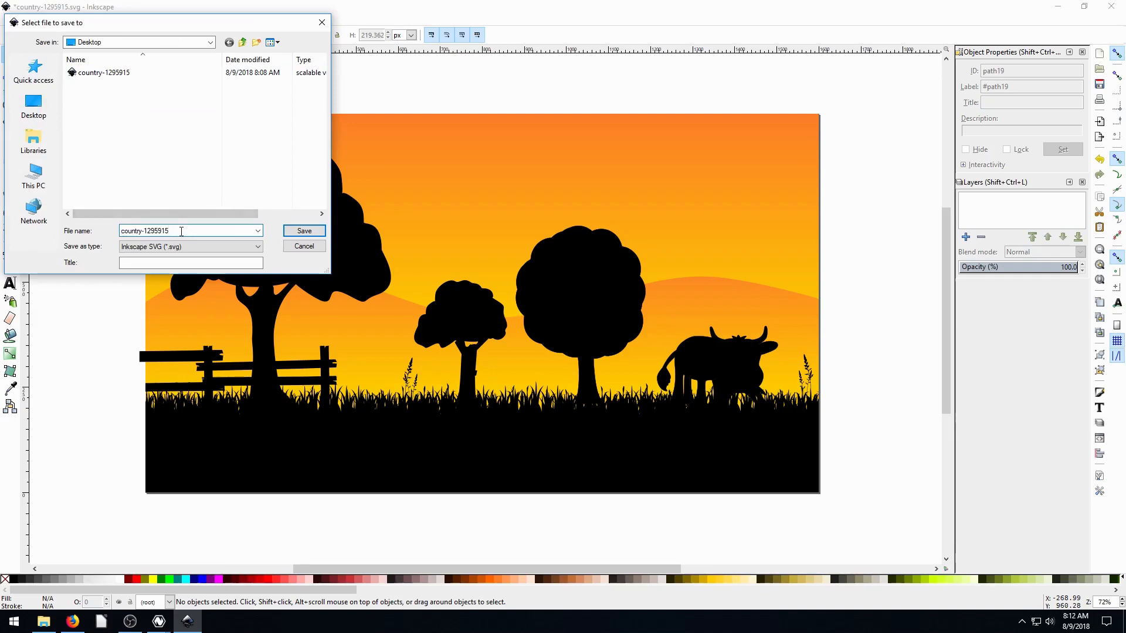
pyautogui.press('BackSpace')
pyautogui.press('BackSpace')
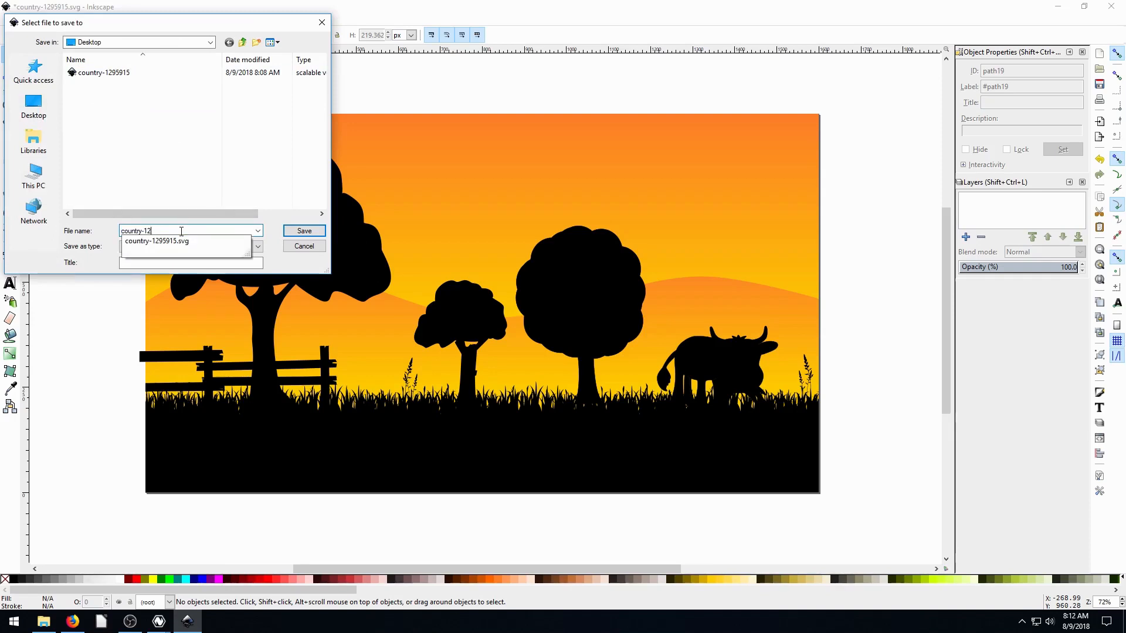
pyautogui.write('ungrouped')
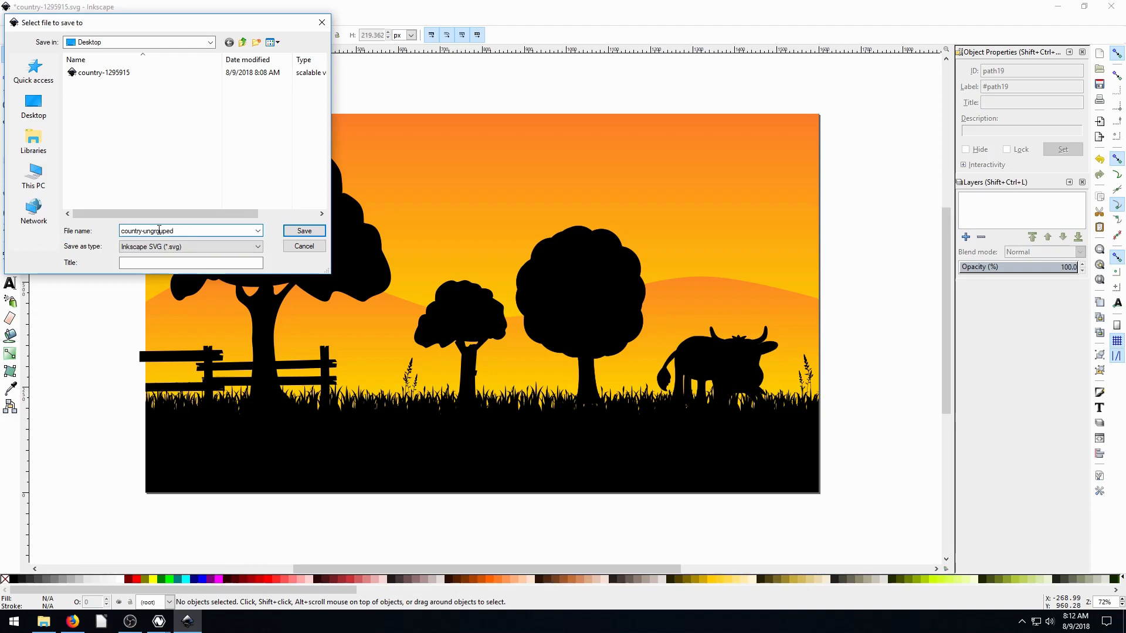
pyautogui.click(293, 233)
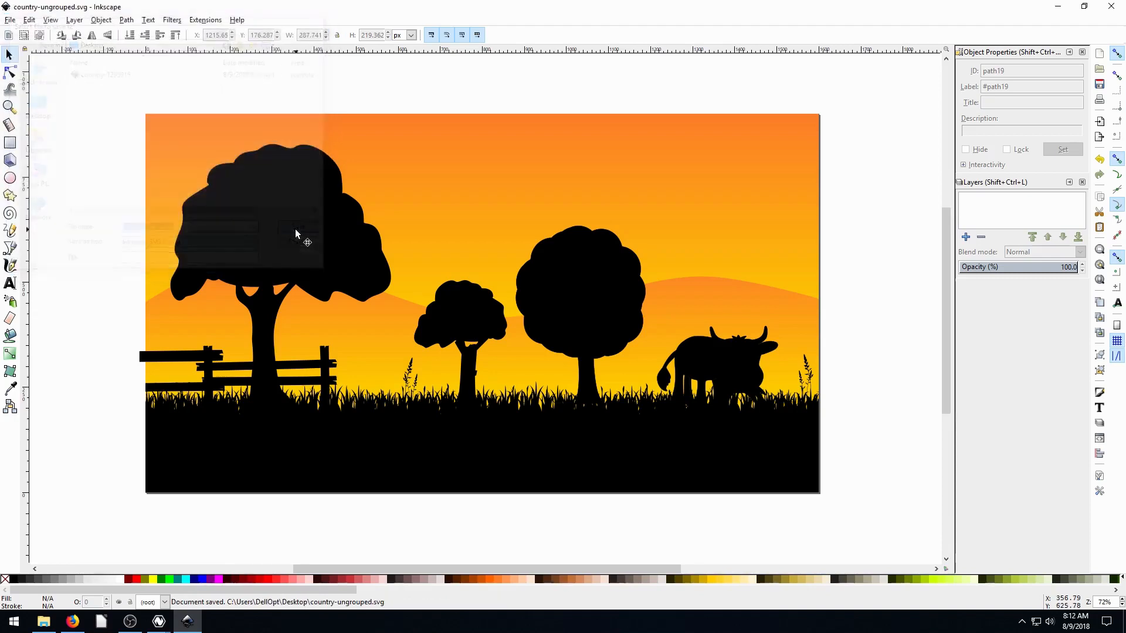
# Minimize Inkscape, switch back to Natron, nudge Merge1 to the right and delete the Read1 node
pyautogui.click(1055, 8)
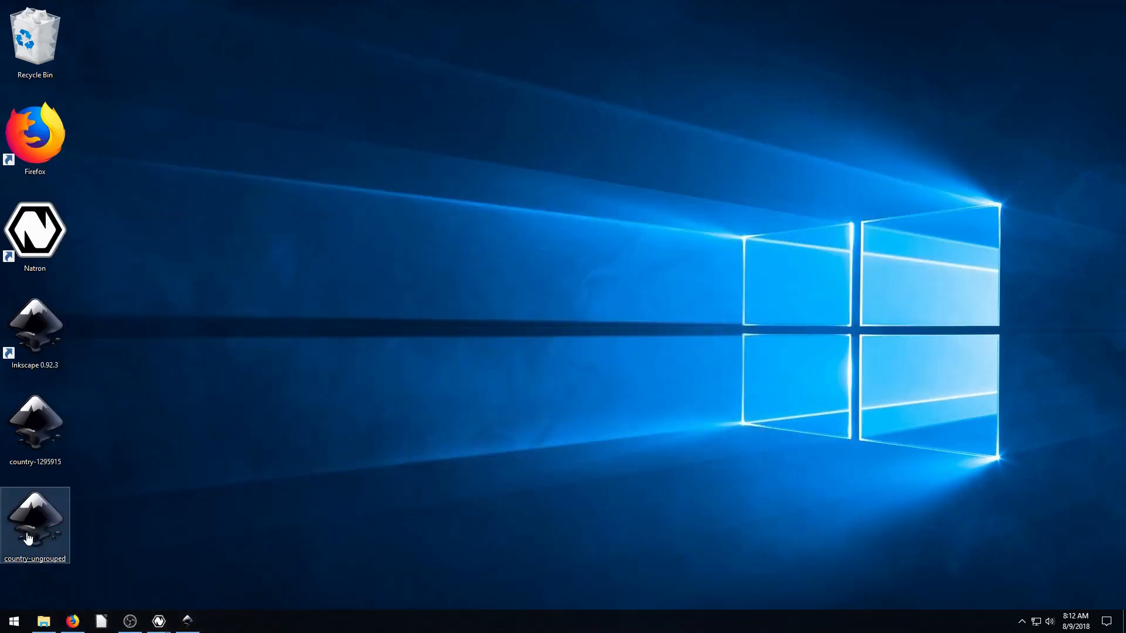
pyautogui.moveTo(160, 625)
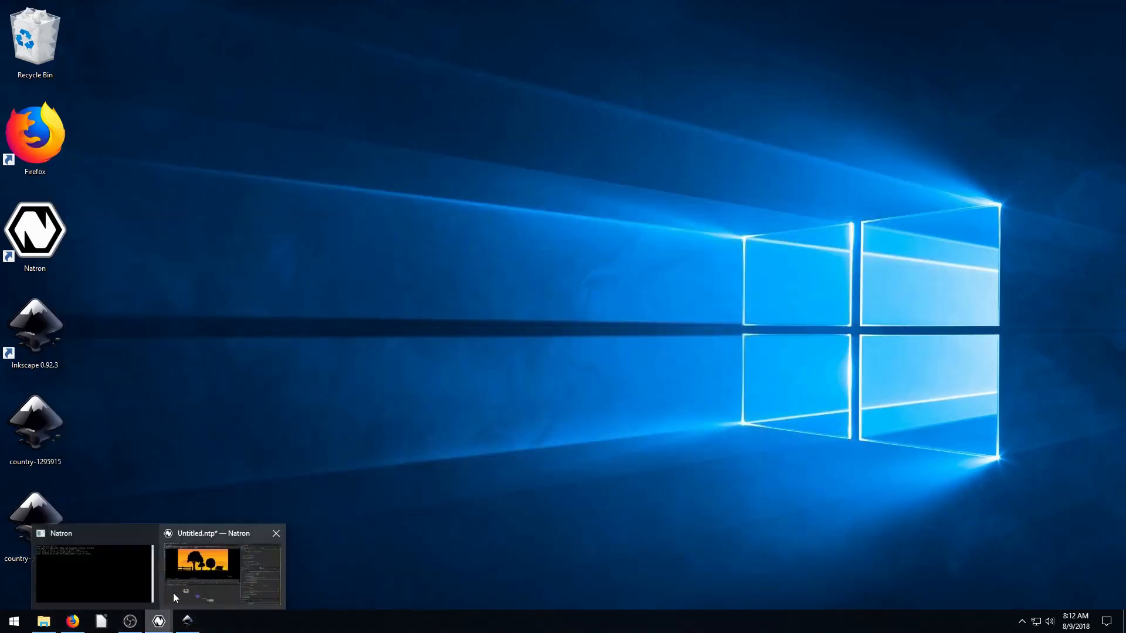
pyautogui.click(217, 560)
pyautogui.moveTo(324, 532); pyautogui.dragTo(334, 533)
pyautogui.click(217, 478)
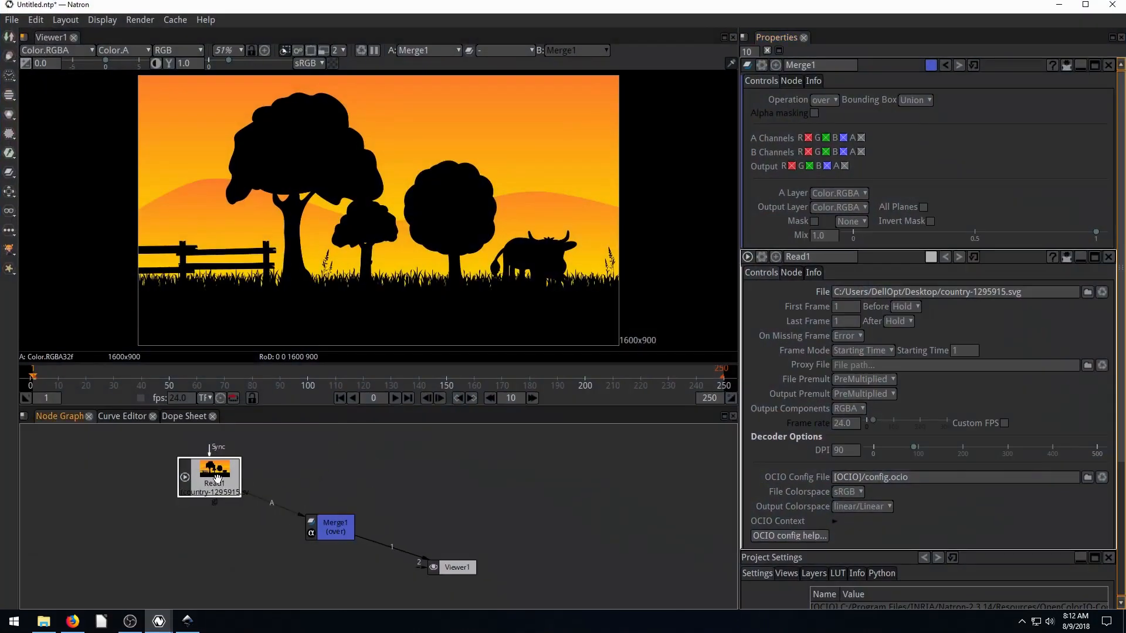
pyautogui.press('Delete')
# Import country-ungrouped.svg from the desktop with a Read node and connect it to Merge1's A input
pyautogui.click(9, 36)
pyautogui.click(48, 94)
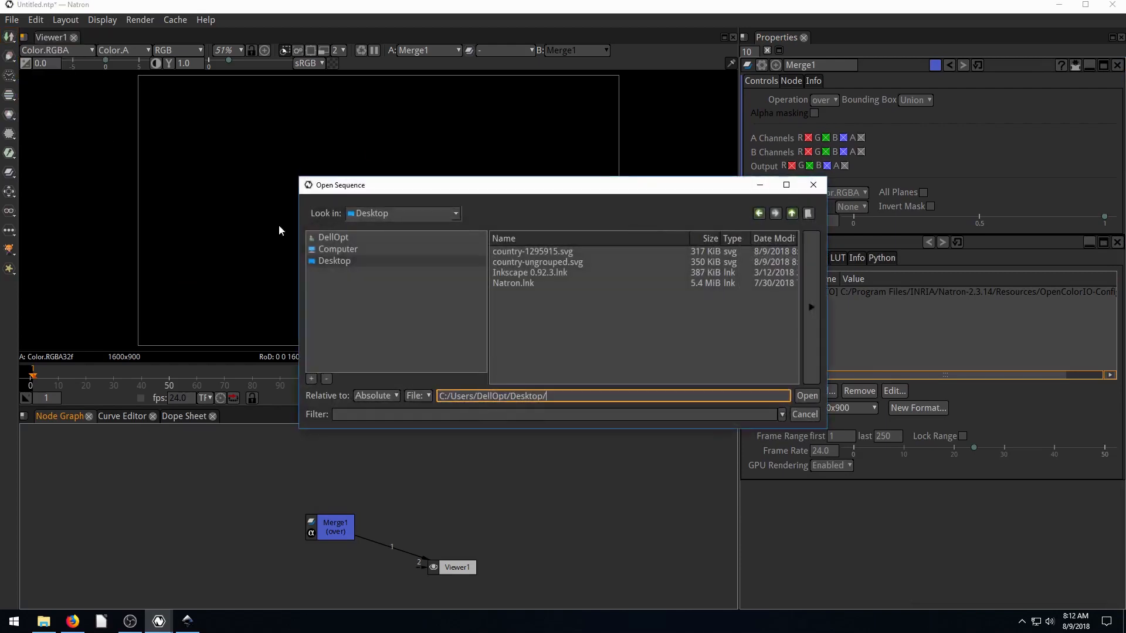
pyautogui.click(543, 264)
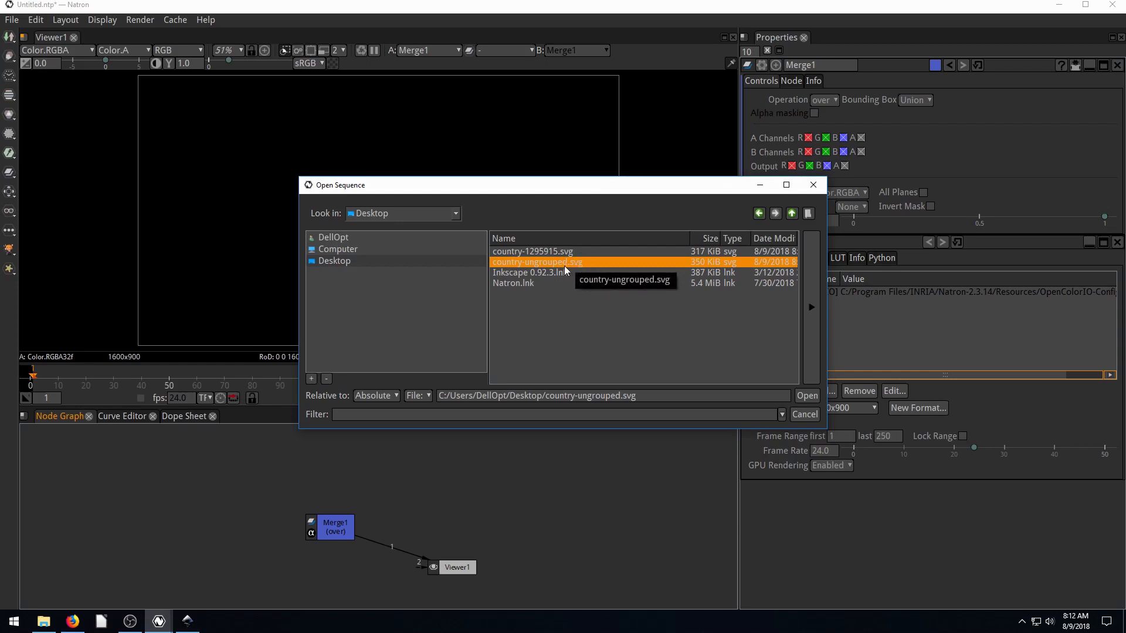
pyautogui.click(805, 396)
pyautogui.moveTo(406, 536); pyautogui.dragTo(332, 530)
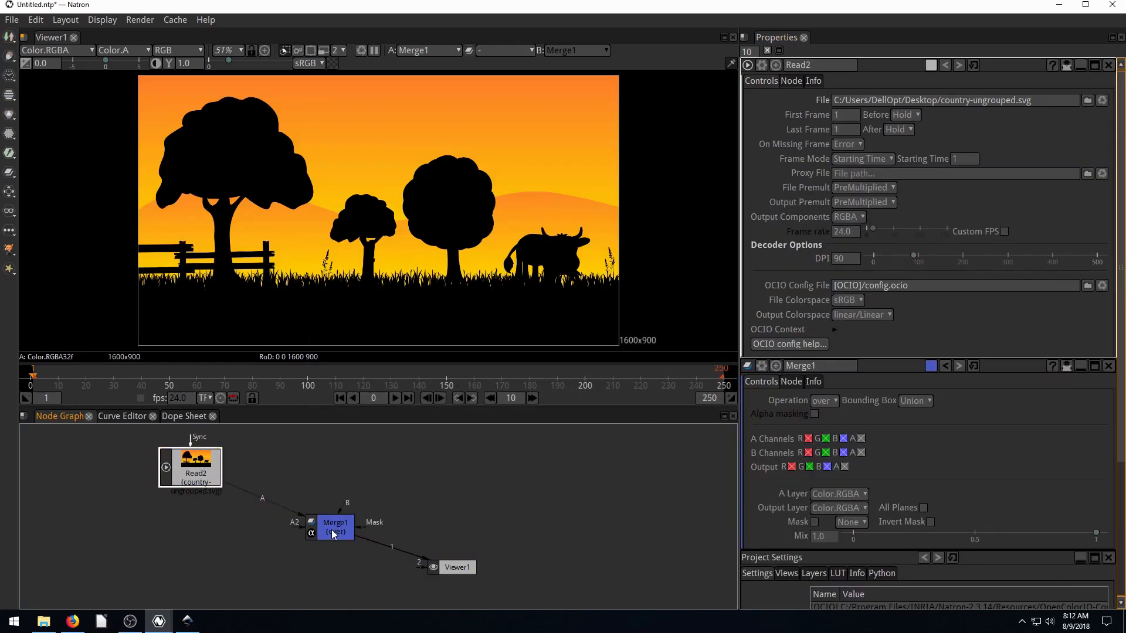
# Bring up Merge1's properties and set its A layer to path15.RGBA
pyautogui.moveTo(377, 195); pyautogui.dragTo(332, 205)
pyautogui.moveTo(444, 228); pyautogui.dragTo(473, 239)
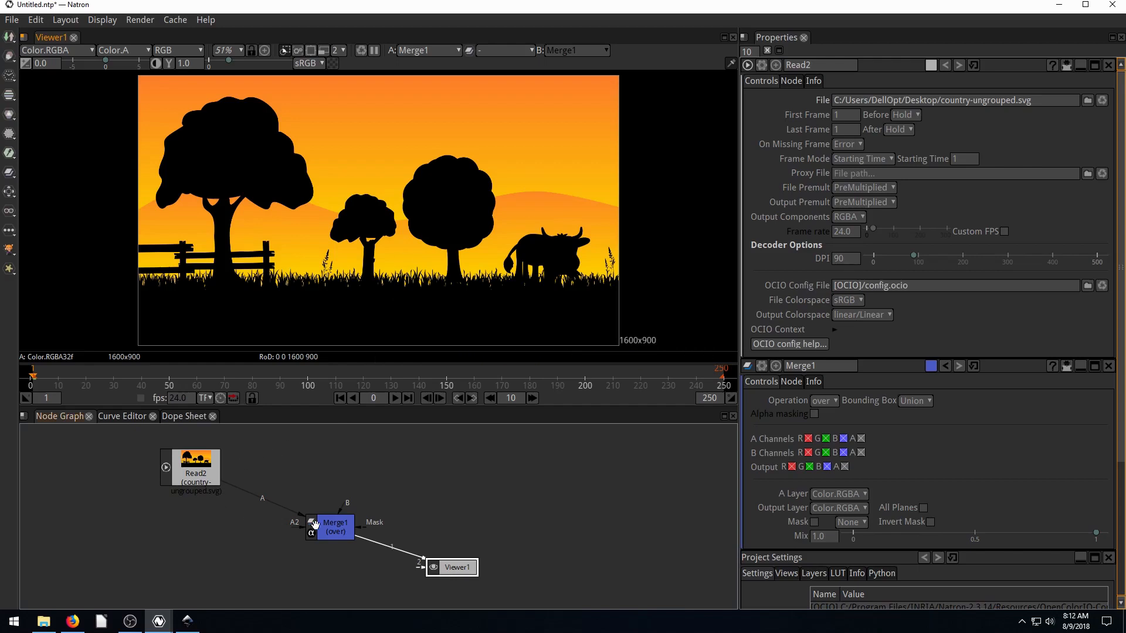
pyautogui.click(336, 532)
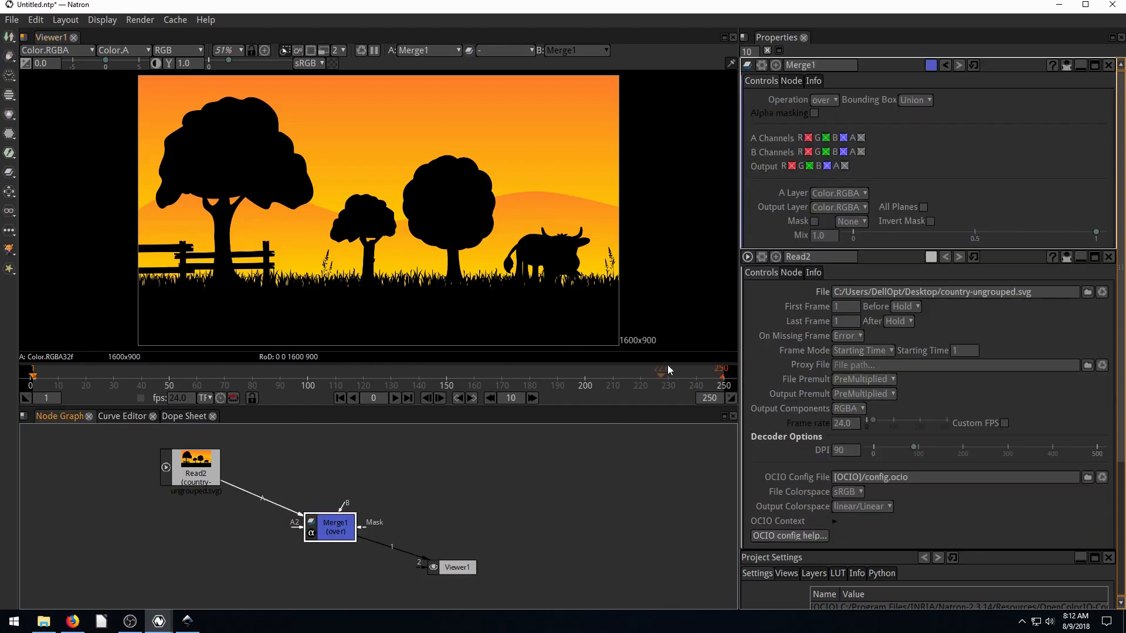
pyautogui.click(832, 193)
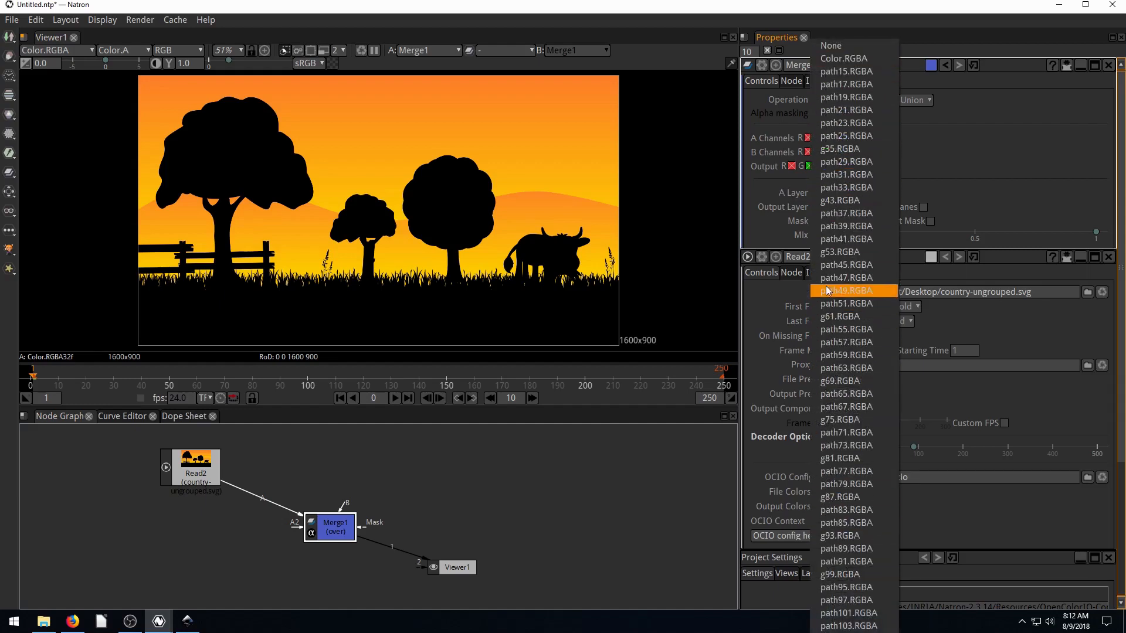
pyautogui.click(835, 72)
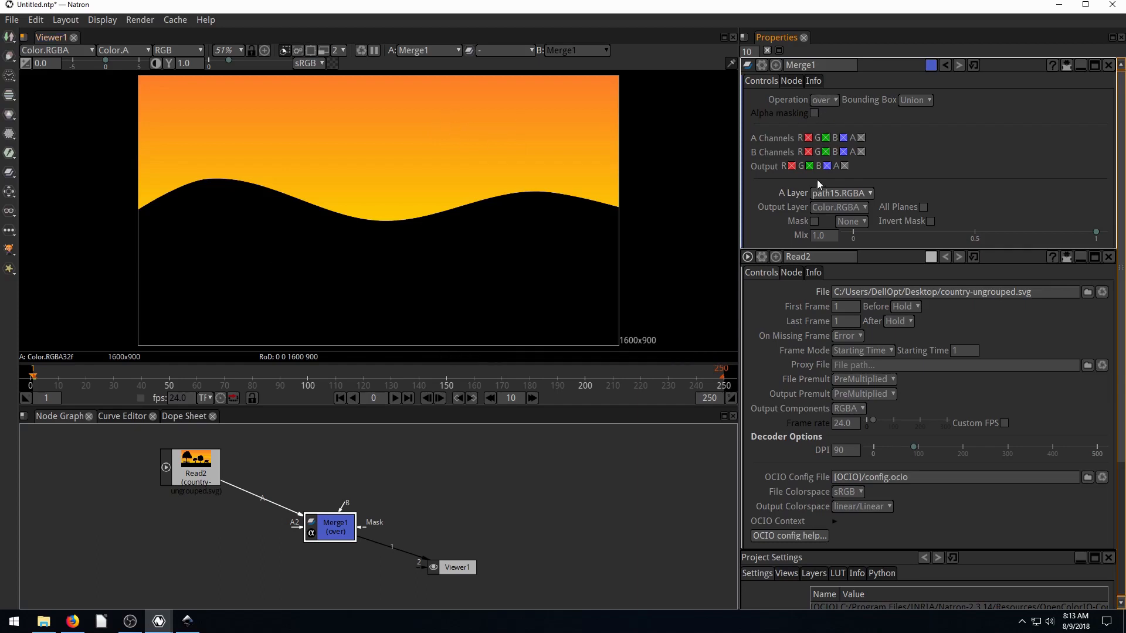
# Set Merge1's A layer to path19.RGBA, then check the artwork in Inkscape and return to Natron
pyautogui.click(828, 193)
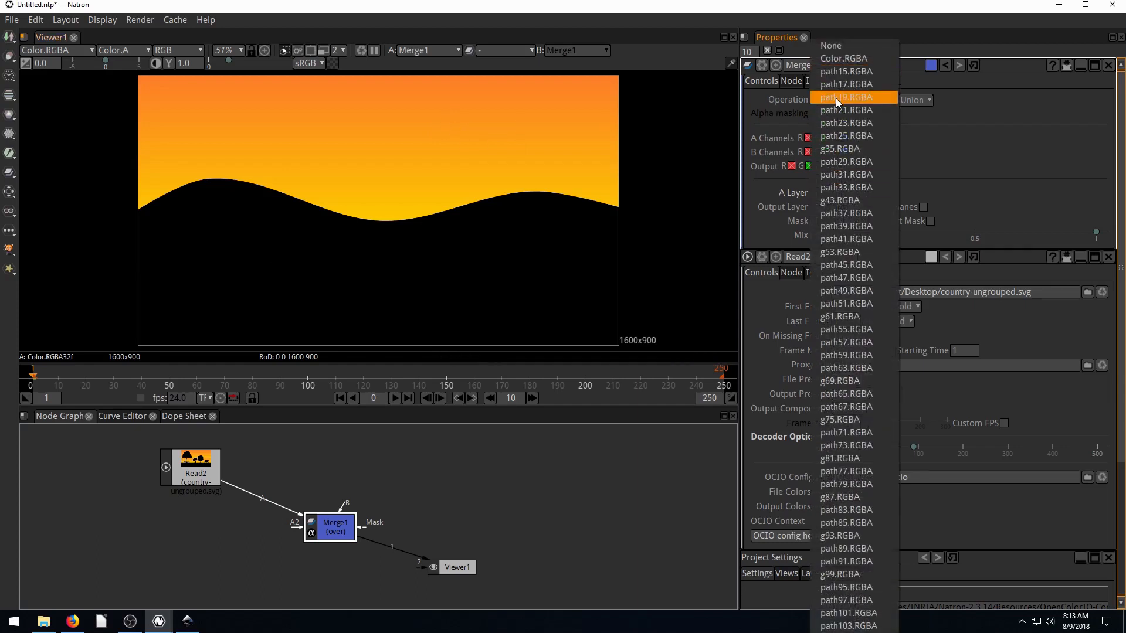
pyautogui.click(836, 98)
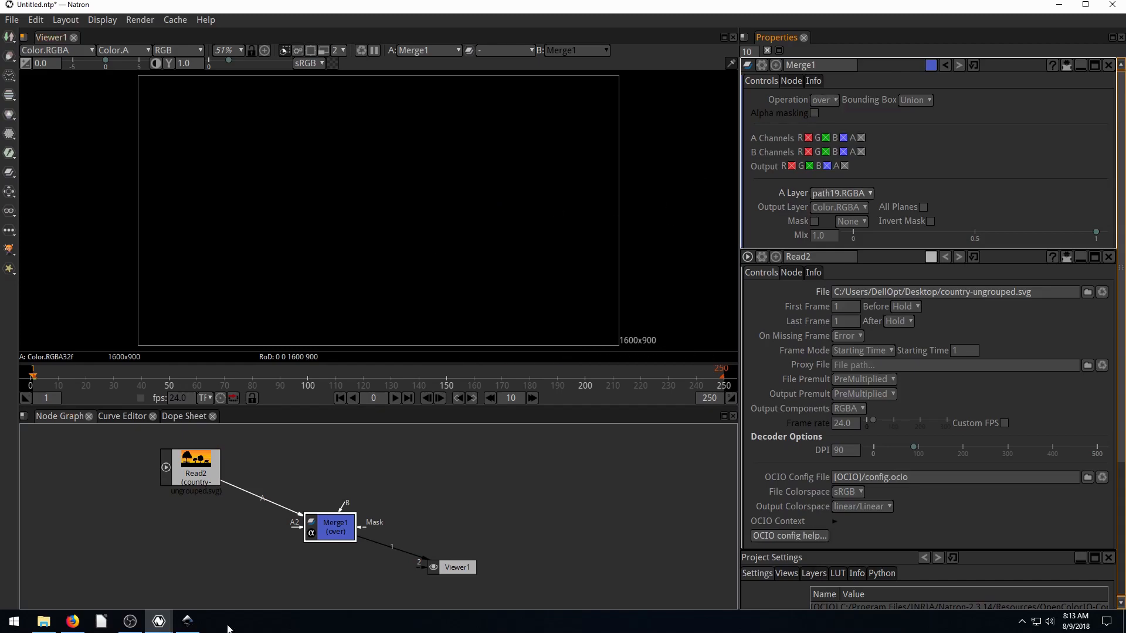
pyautogui.click(188, 623)
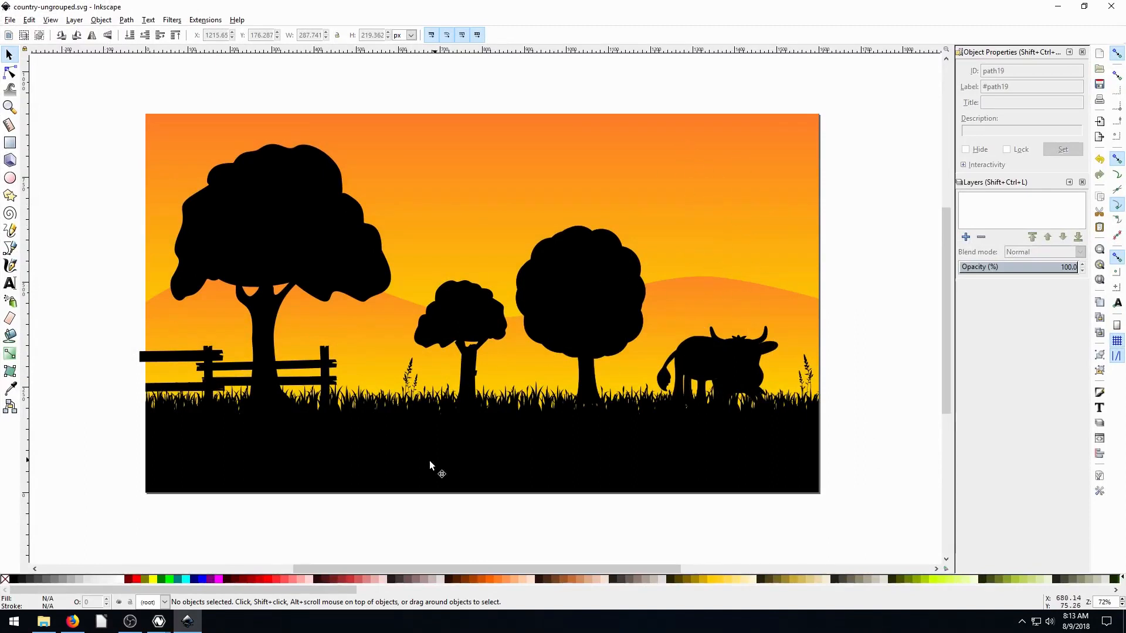
pyautogui.click(1058, 6)
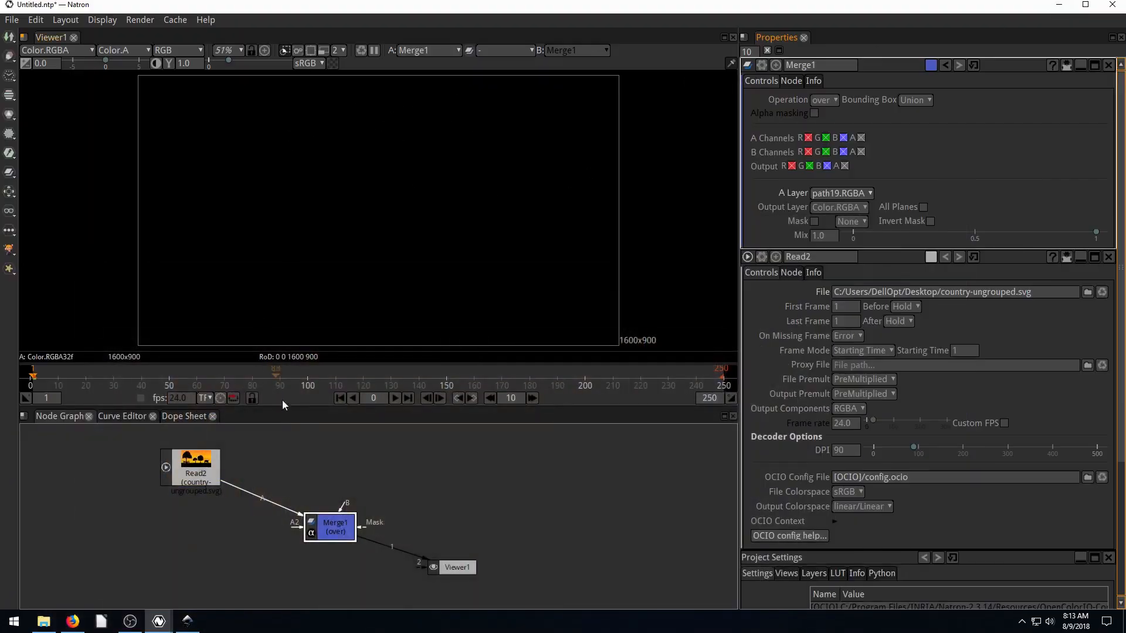
# Turn on the viewer's checkerboard background and set Merge1's A layer to path15.RGBA
pyautogui.click(332, 64)
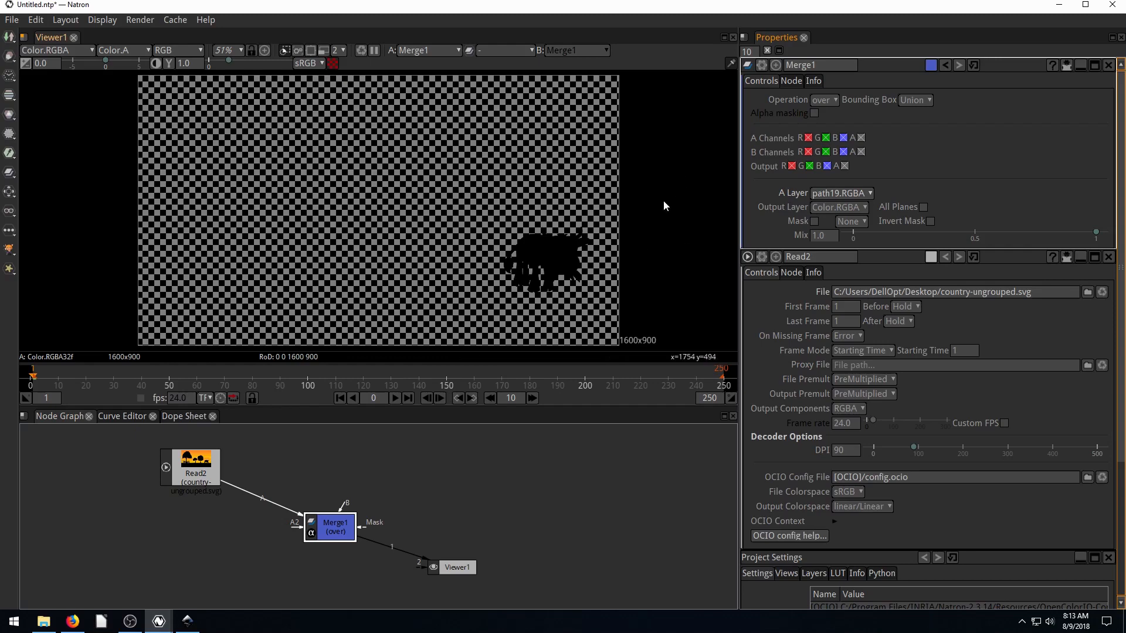
pyautogui.click(832, 193)
pyautogui.click(846, 72)
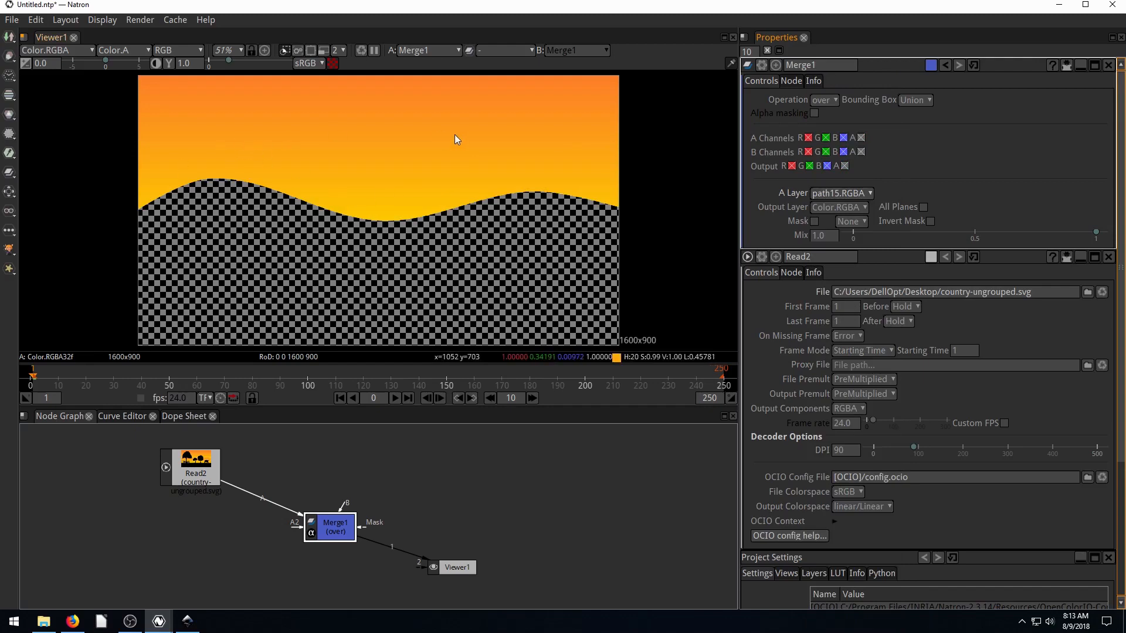
# Preview the path17.RGBA and path29.RGBA layers through Merge1's A layer, inspecting path17 up close
pyautogui.click(839, 191)
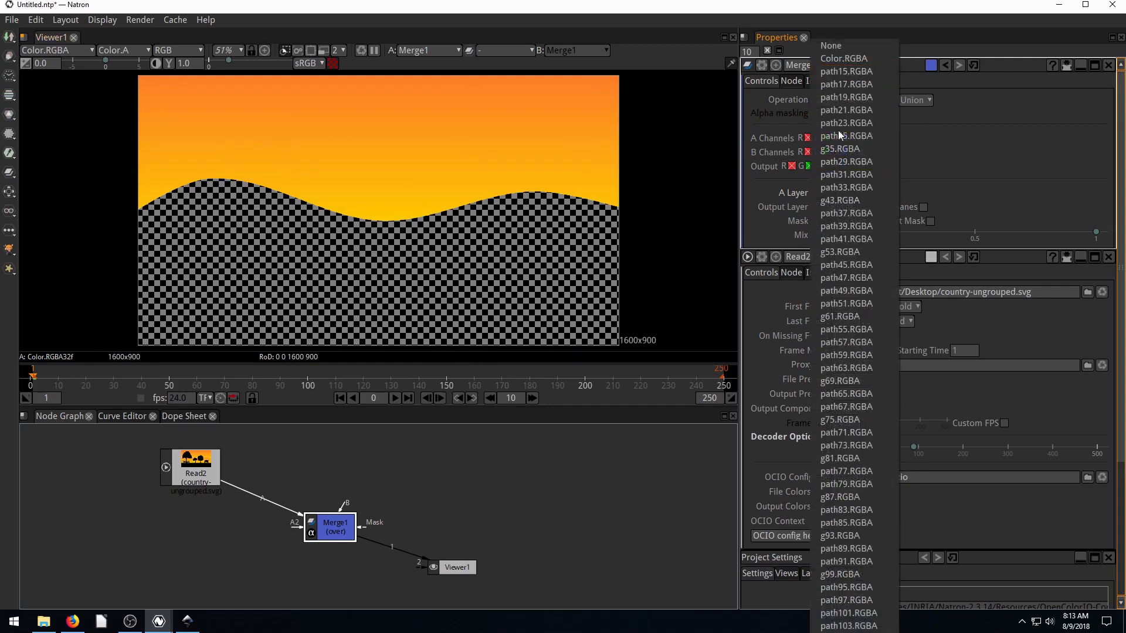
pyautogui.click(832, 84)
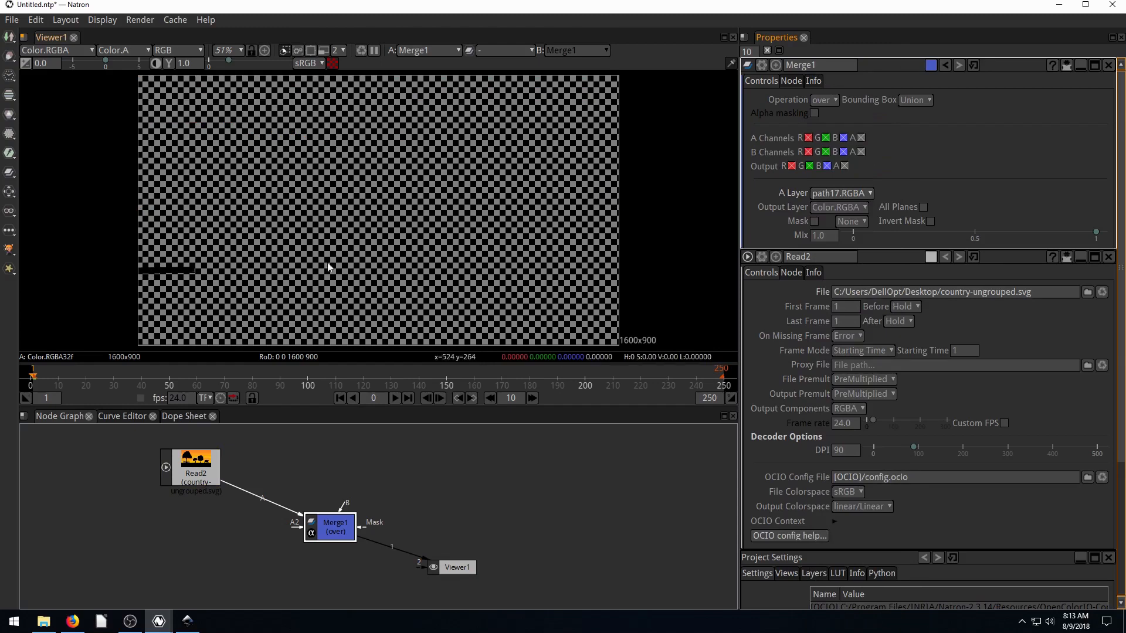
pyautogui.scroll(8, 166, 271)
pyautogui.scroll(-8, 167, 271)
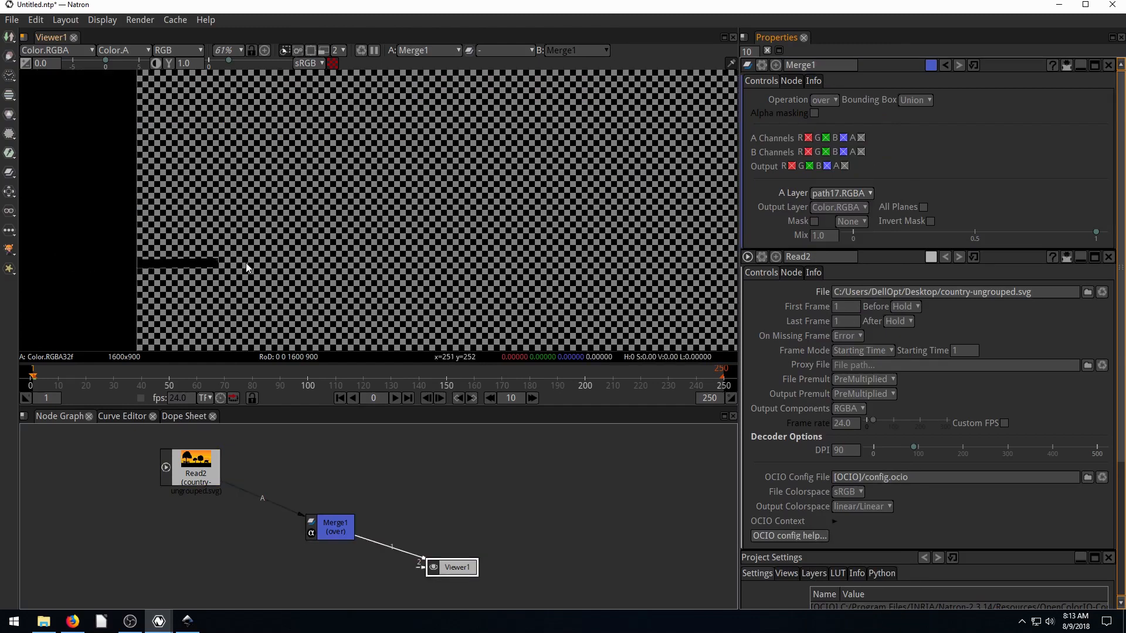
pyautogui.click(832, 193)
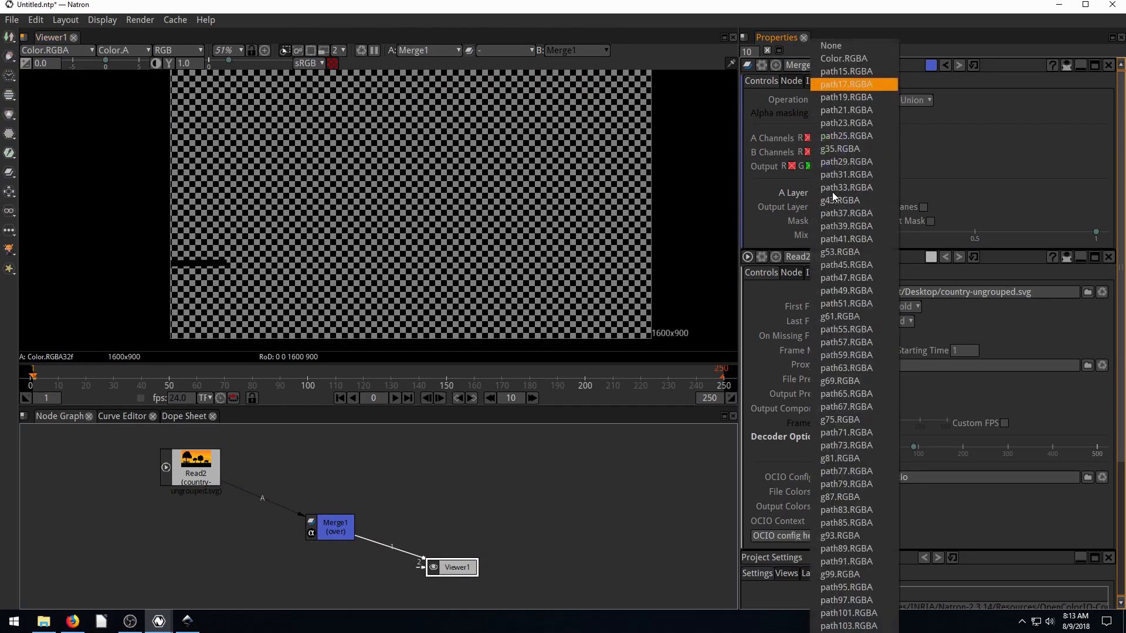
pyautogui.click(842, 166)
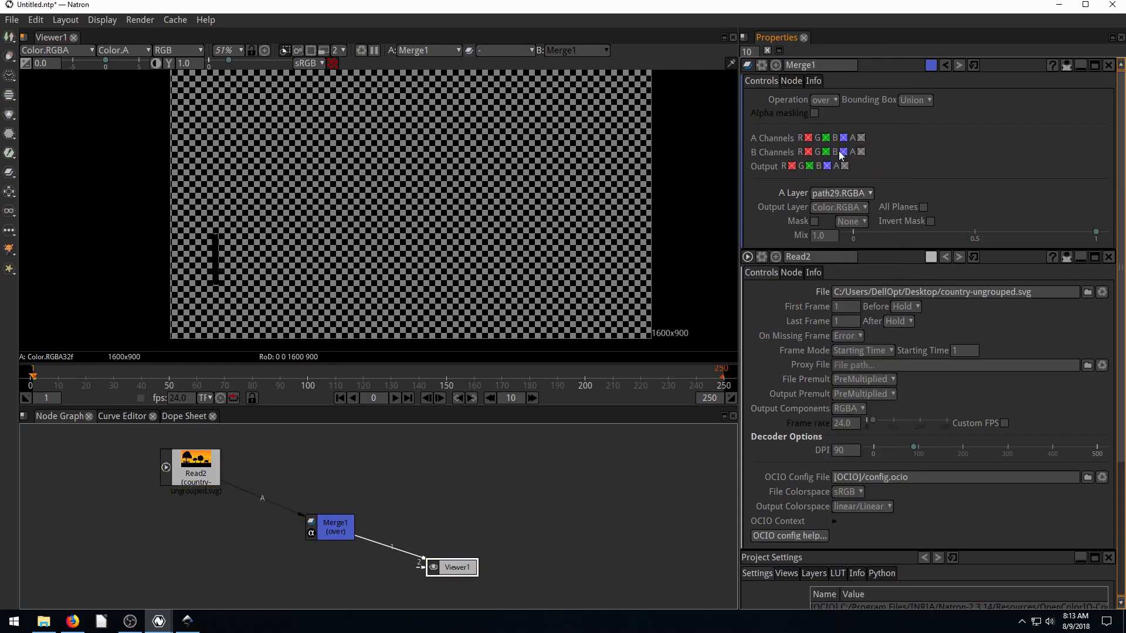
# Preview further fence and tree layers, including g61.RGBA and path65.RGBA, through Merge1's A layer
pyautogui.click(836, 191)
pyautogui.click(836, 318)
pyautogui.click(843, 194)
pyautogui.click(845, 406)
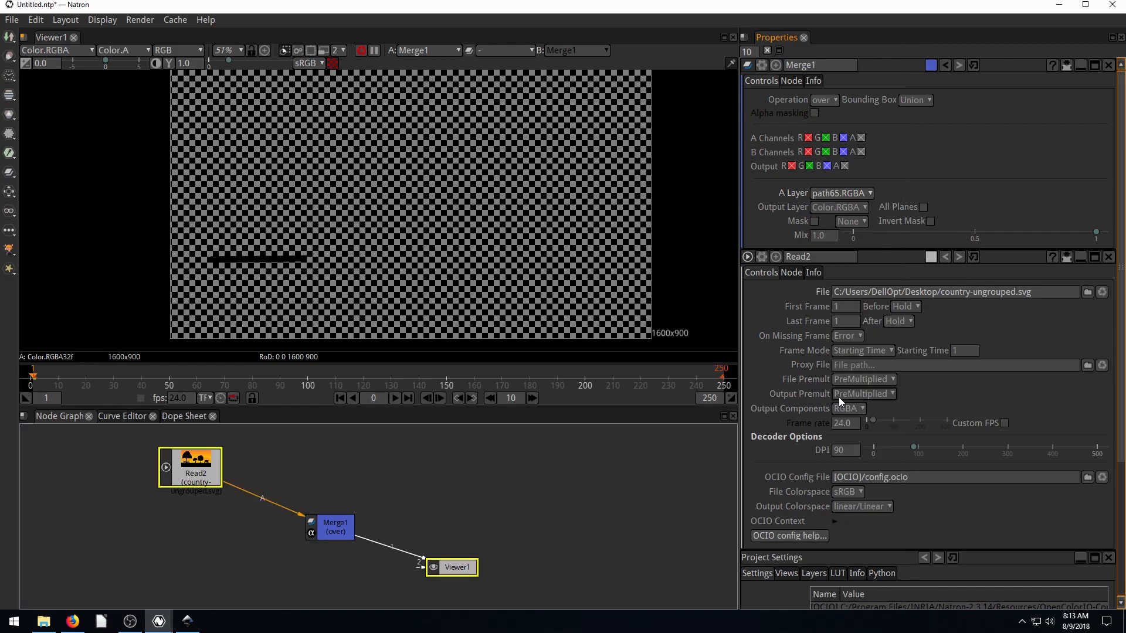
pyautogui.click(853, 194)
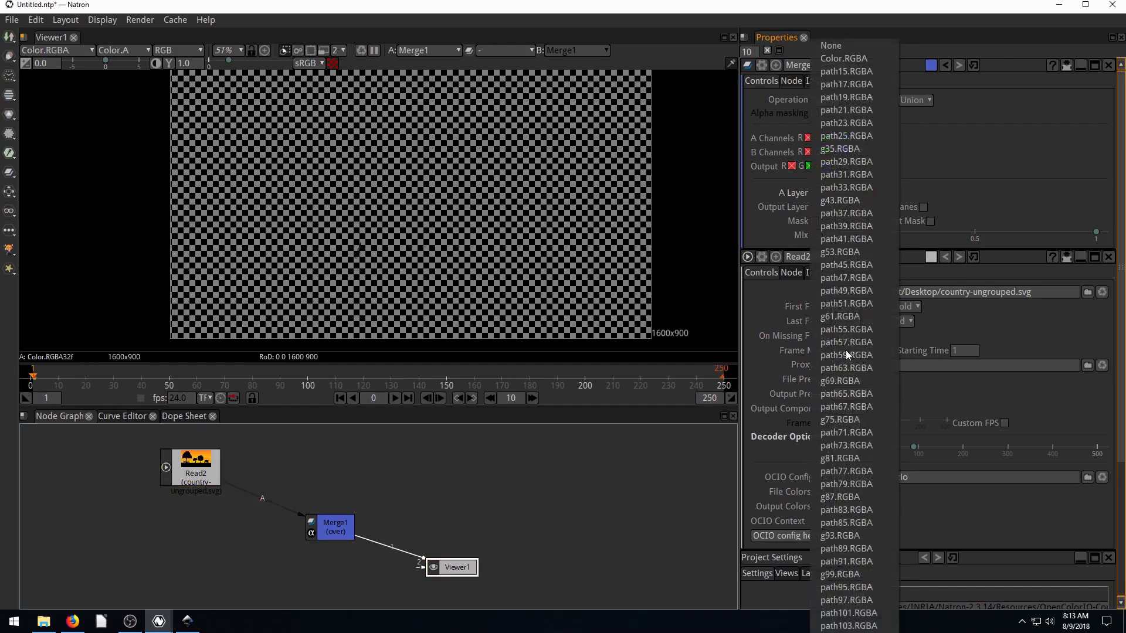
pyautogui.click(834, 466)
# Continue previewing objects through Merge1's A layer, including path85.RGBA and finally path101.RGBA
pyautogui.click(833, 193)
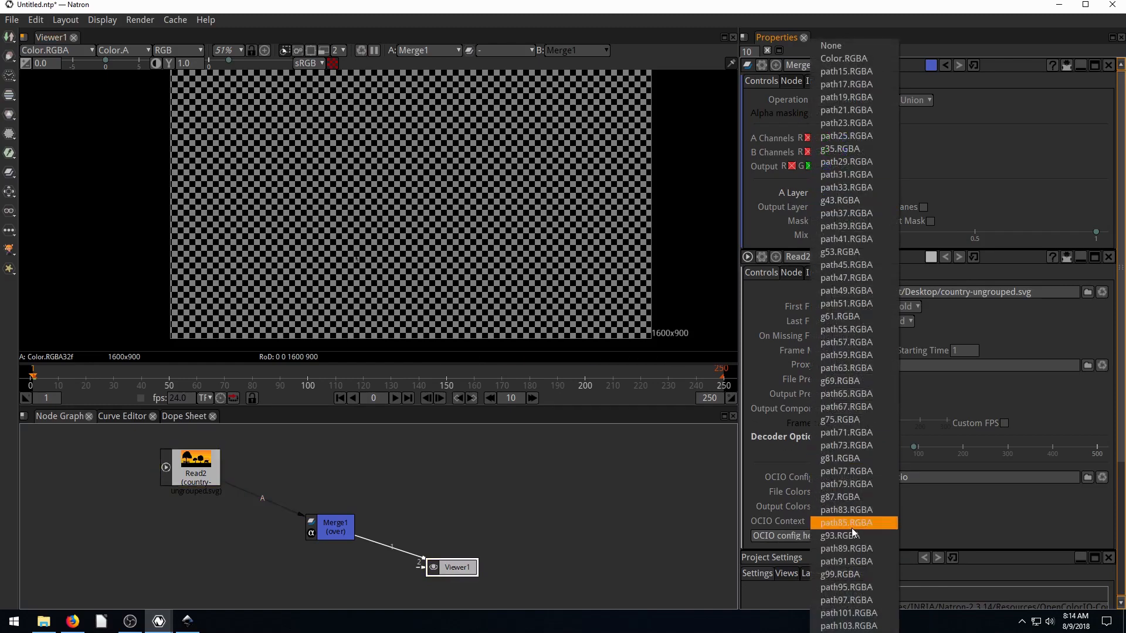
pyautogui.click(849, 525)
pyautogui.click(839, 195)
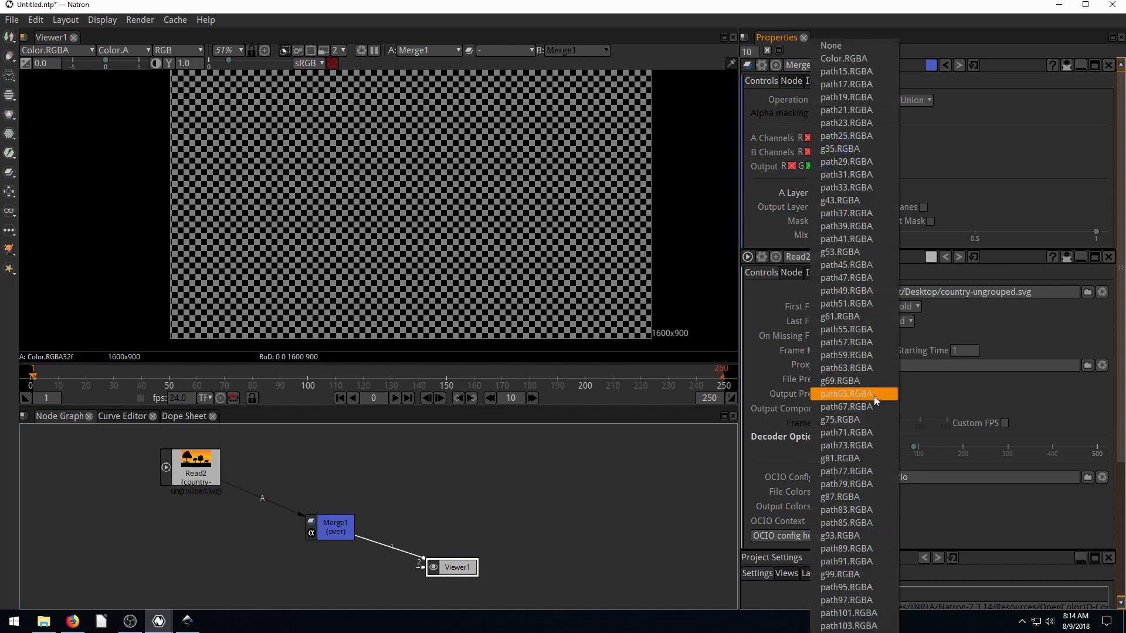
pyautogui.click(851, 558)
pyautogui.click(838, 195)
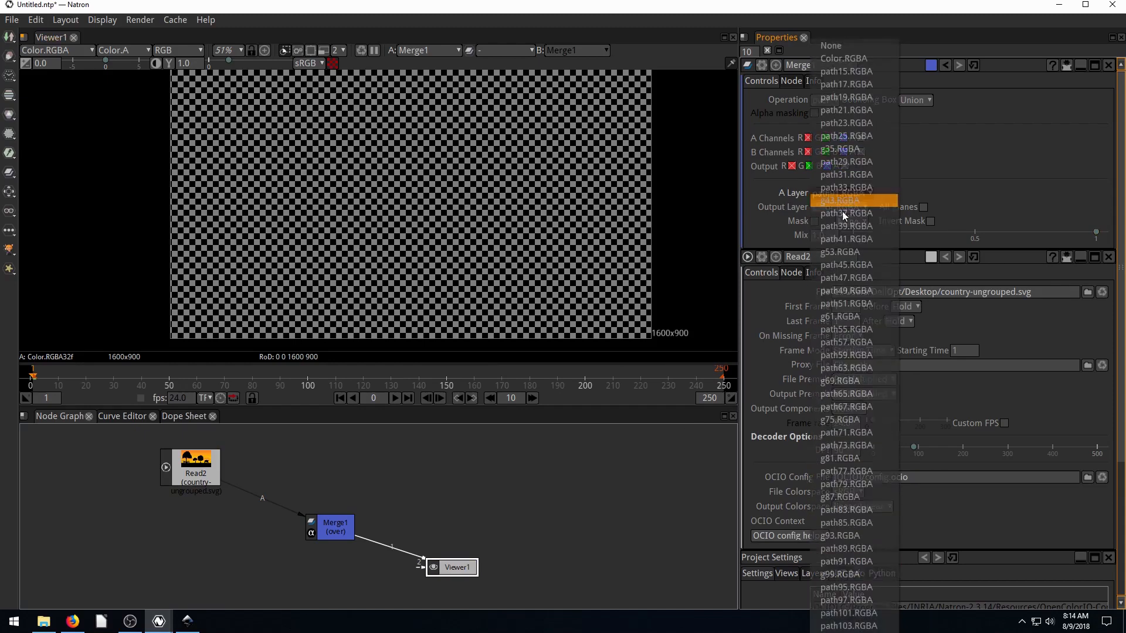
pyautogui.click(854, 613)
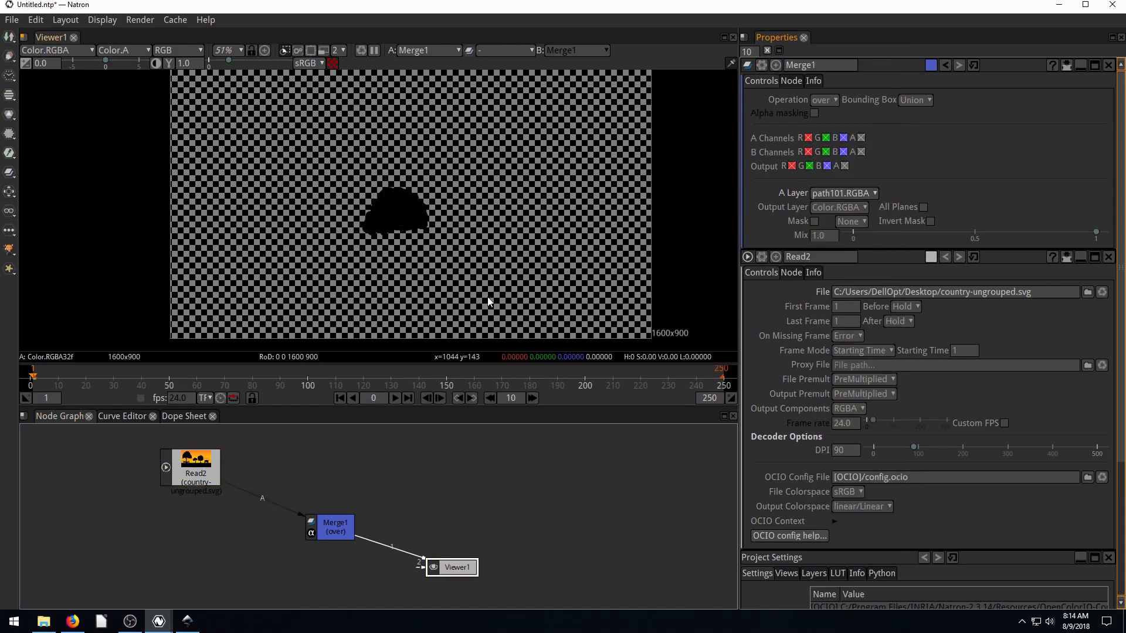
# Preview path39.RGBA as Merge1's A layer and switch back to the path15.RGBA sky layer
pyautogui.click(847, 194)
pyautogui.click(836, 227)
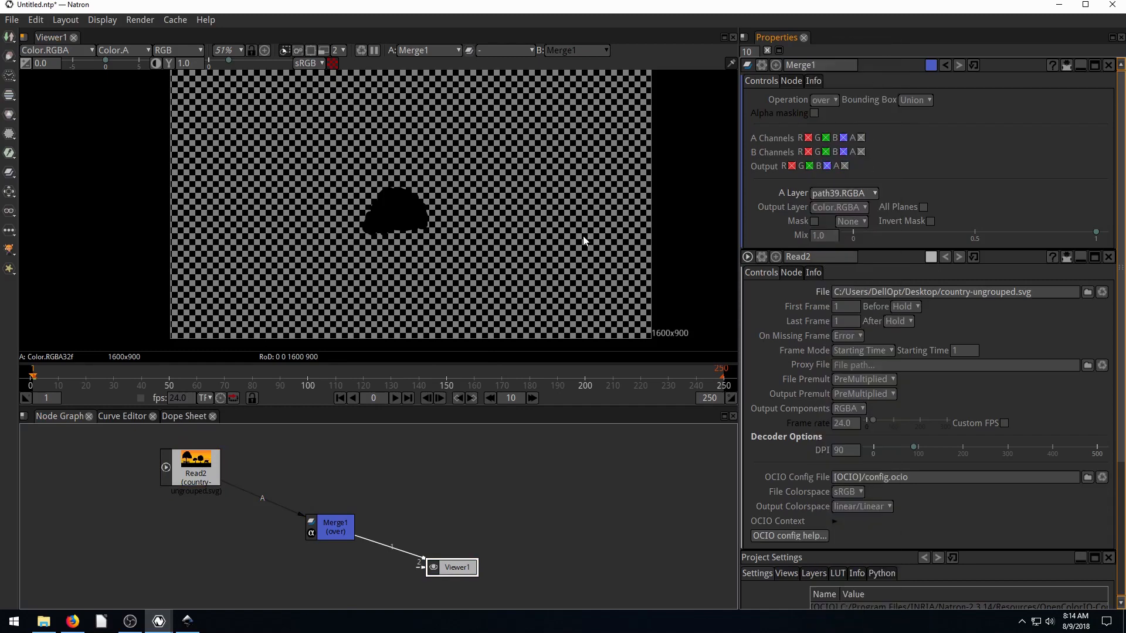
pyautogui.click(820, 196)
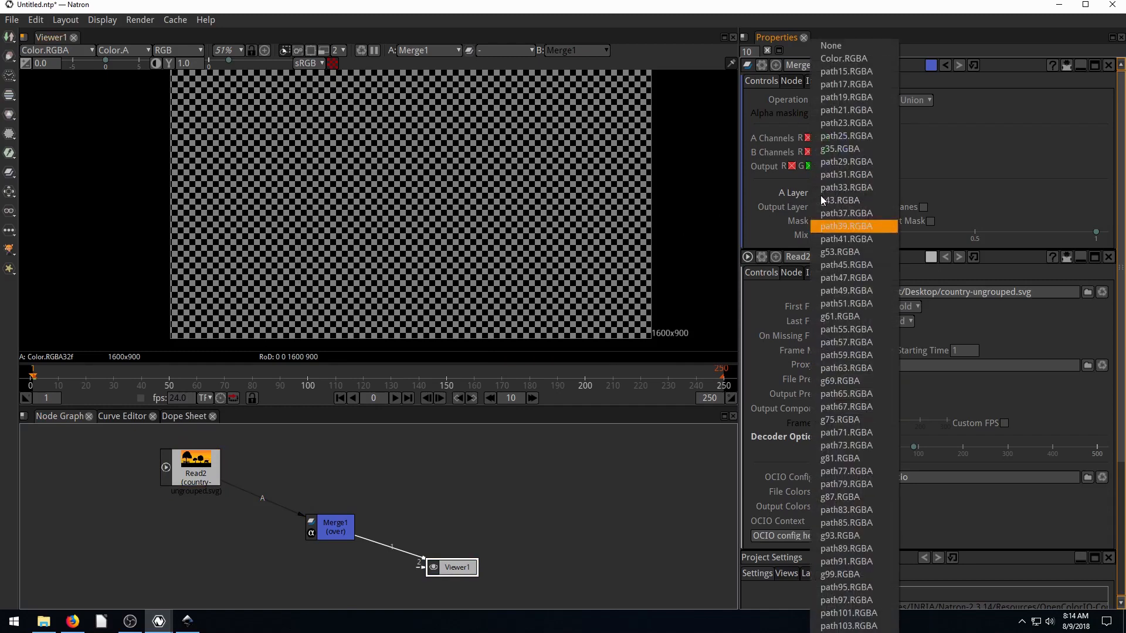
pyautogui.click(836, 71)
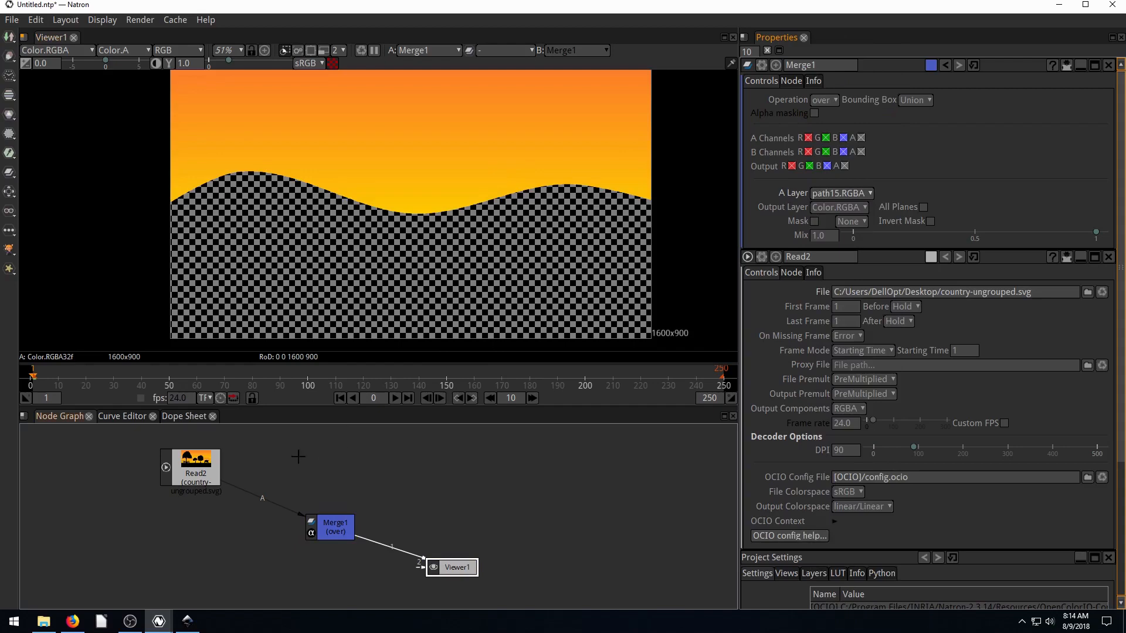
# Set Merge1's A layer back to Color.RGBA
pyautogui.click(193, 473)
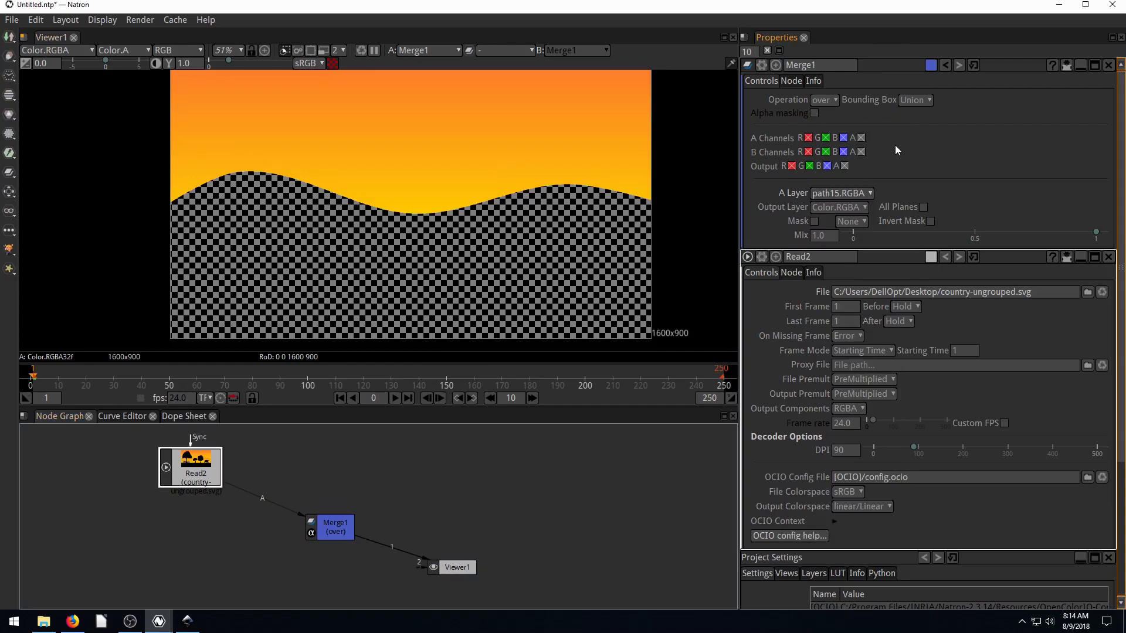
pyautogui.click(832, 192)
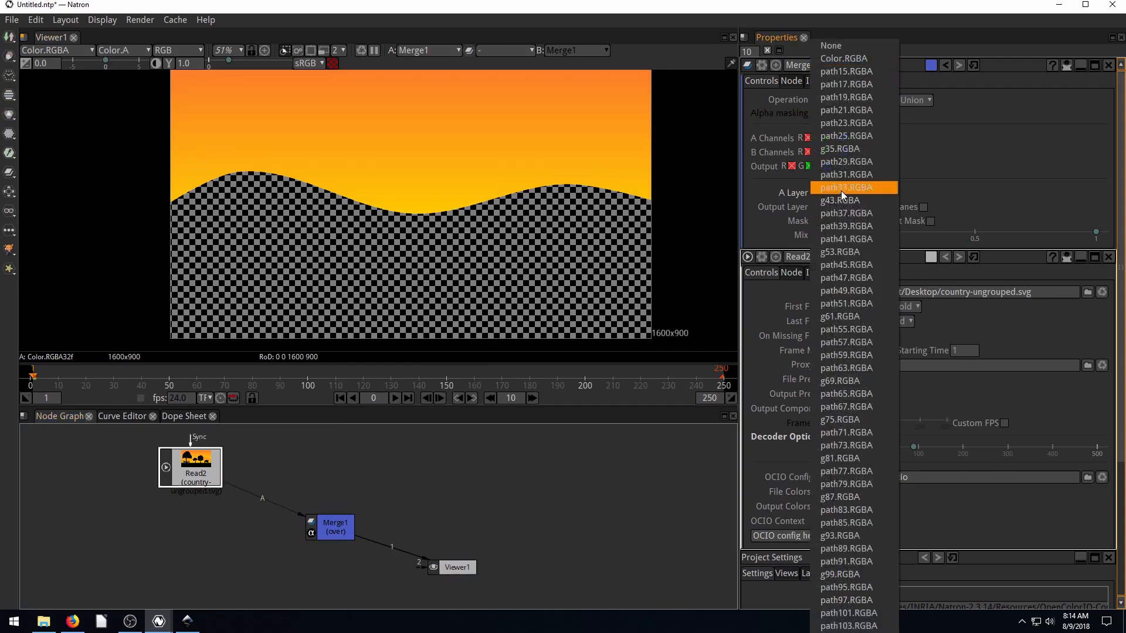
pyautogui.click(830, 58)
# Duplicate the Read2 node and arrange the two Read nodes side by side above Merge1
pyautogui.click(252, 472)
pyautogui.moveTo(185, 462); pyautogui.dragTo(205, 464)
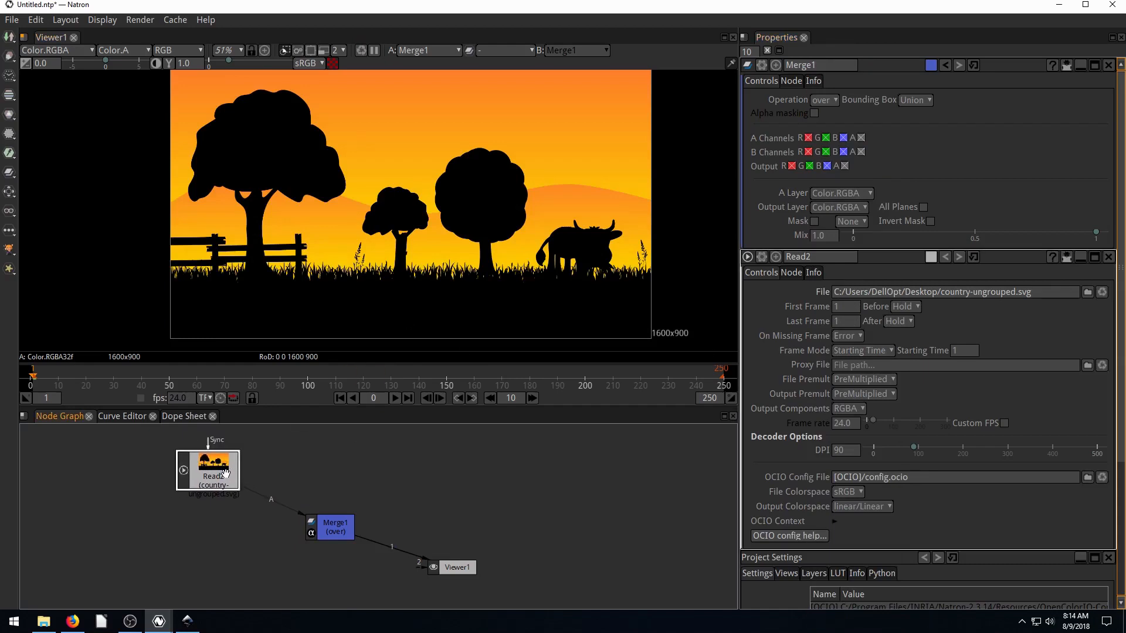
pyautogui.hotkey('alt', 'c')
pyautogui.moveTo(245, 492); pyautogui.dragTo(389, 472)
pyautogui.moveTo(322, 527); pyautogui.dragTo(286, 551)
pyautogui.moveTo(403, 469); pyautogui.dragTo(350, 467)
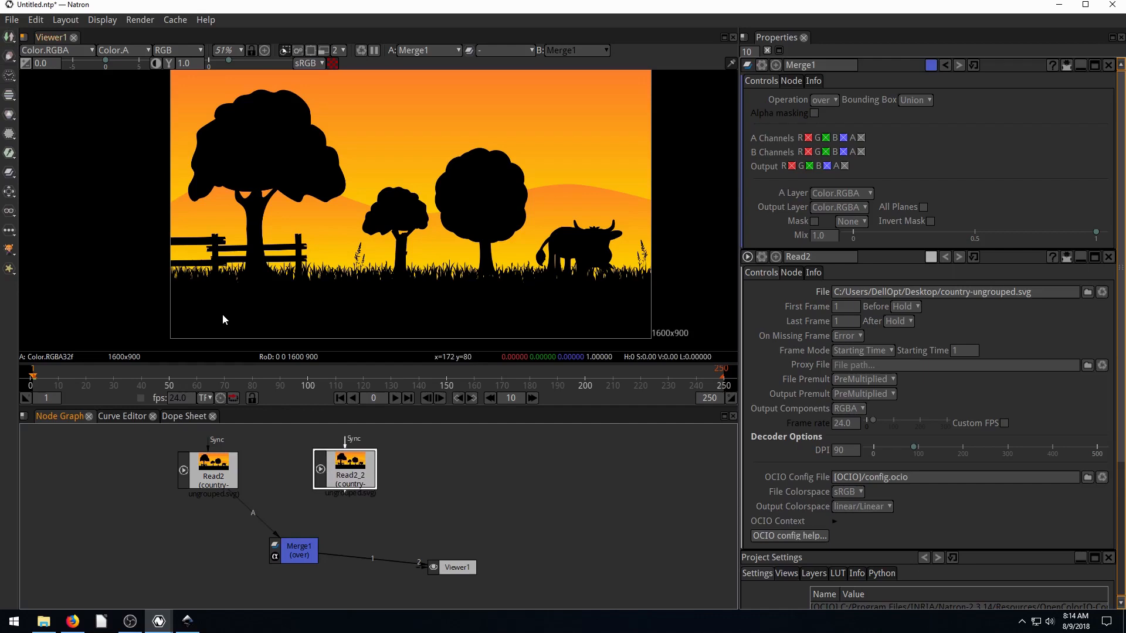
# Connect the Read2_2 node to Merge1's B input and disable the Read2 node
pyautogui.moveTo(345, 494); pyautogui.dragTo(296, 544)
pyautogui.moveTo(343, 472); pyautogui.dragTo(383, 473)
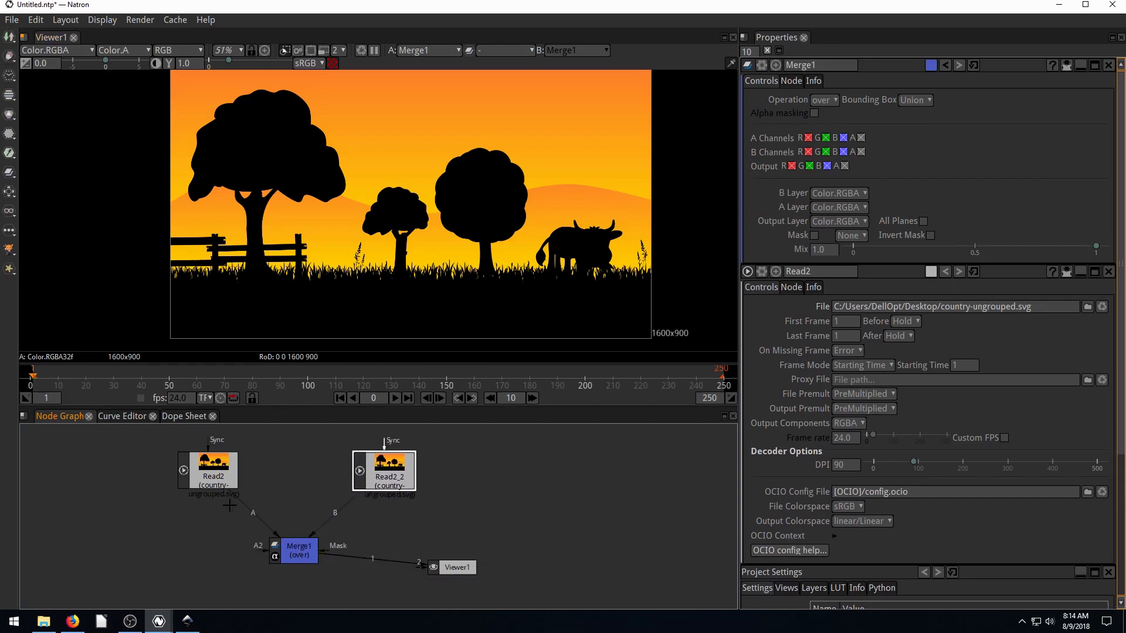
pyautogui.moveTo(208, 477)
pyautogui.mouseDown()
pyautogui.moveTo(235, 481)
pyautogui.moveTo(220, 475)
pyautogui.mouseUp()
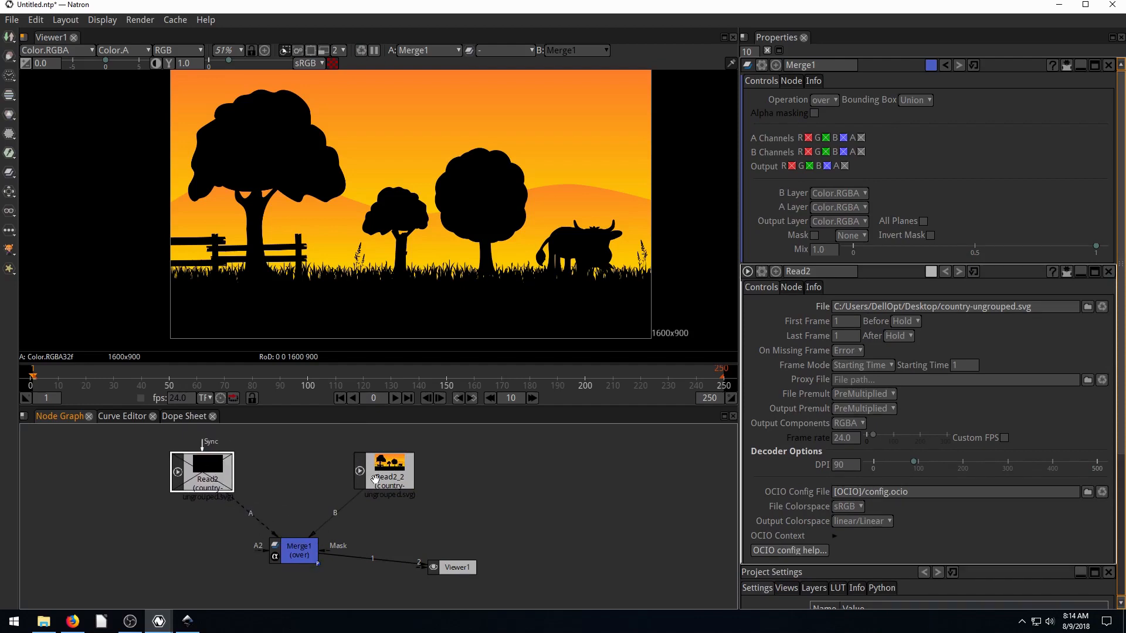
pyautogui.moveTo(373, 482); pyautogui.dragTo(380, 478)
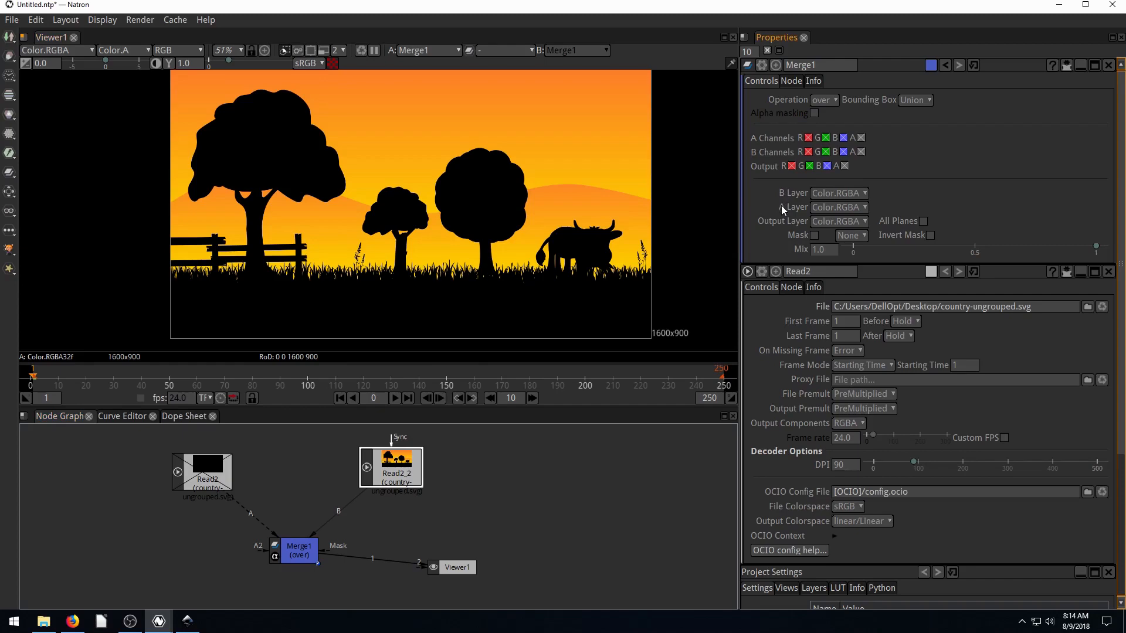
# Set Merge1's B layer to path15.RGBA and nudge the Read2_2 node slightly
pyautogui.click(821, 196)
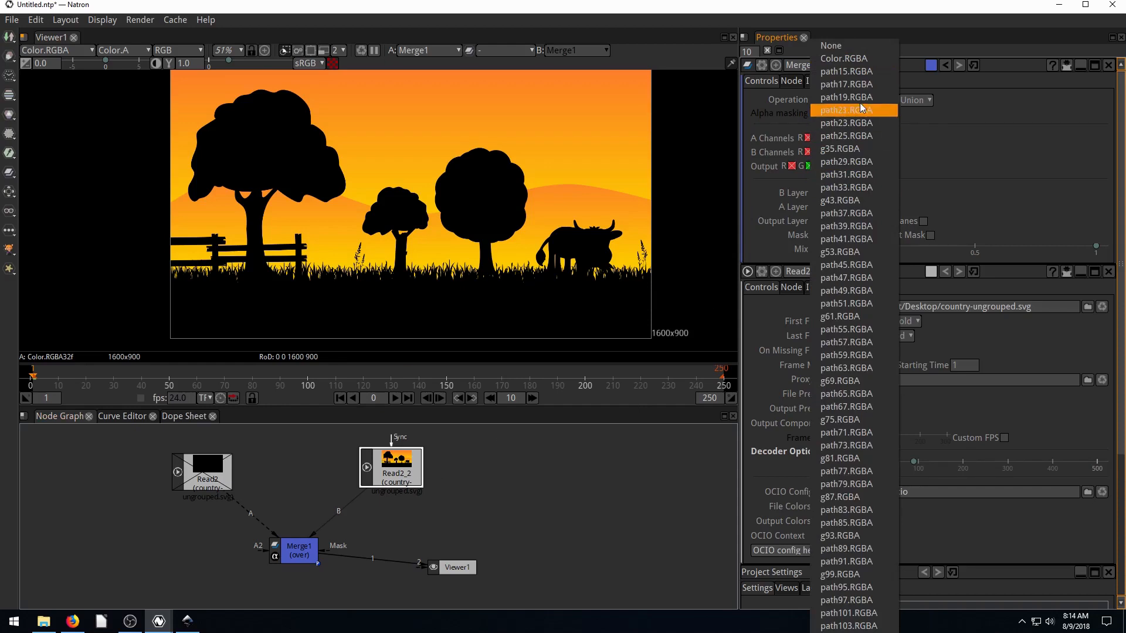
pyautogui.click(840, 72)
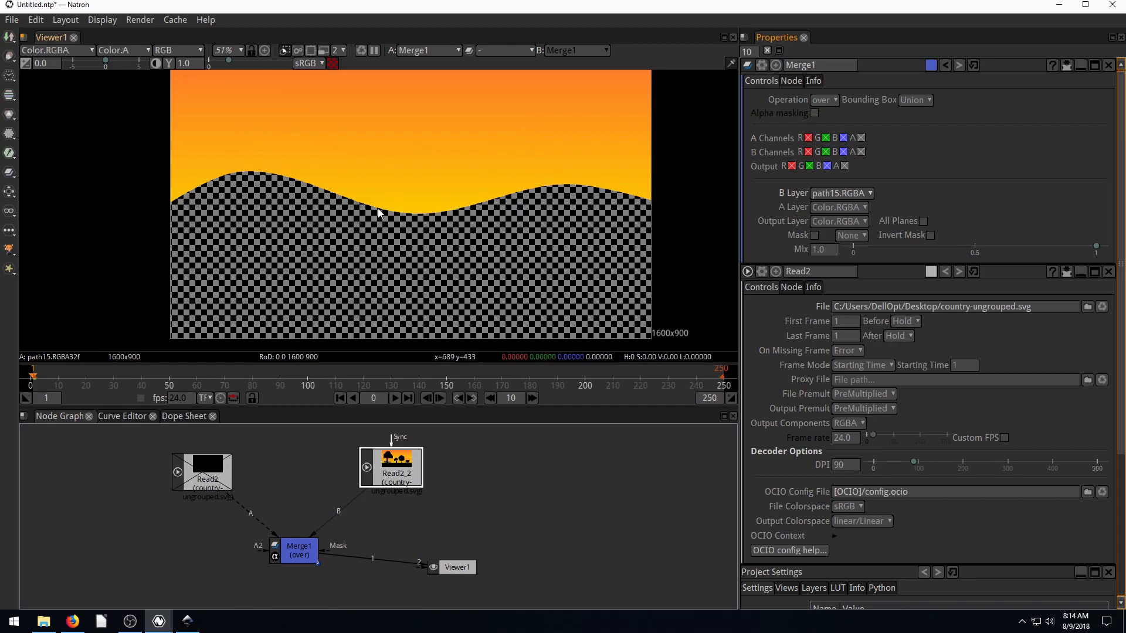
pyautogui.moveTo(381, 466); pyautogui.dragTo(366, 465)
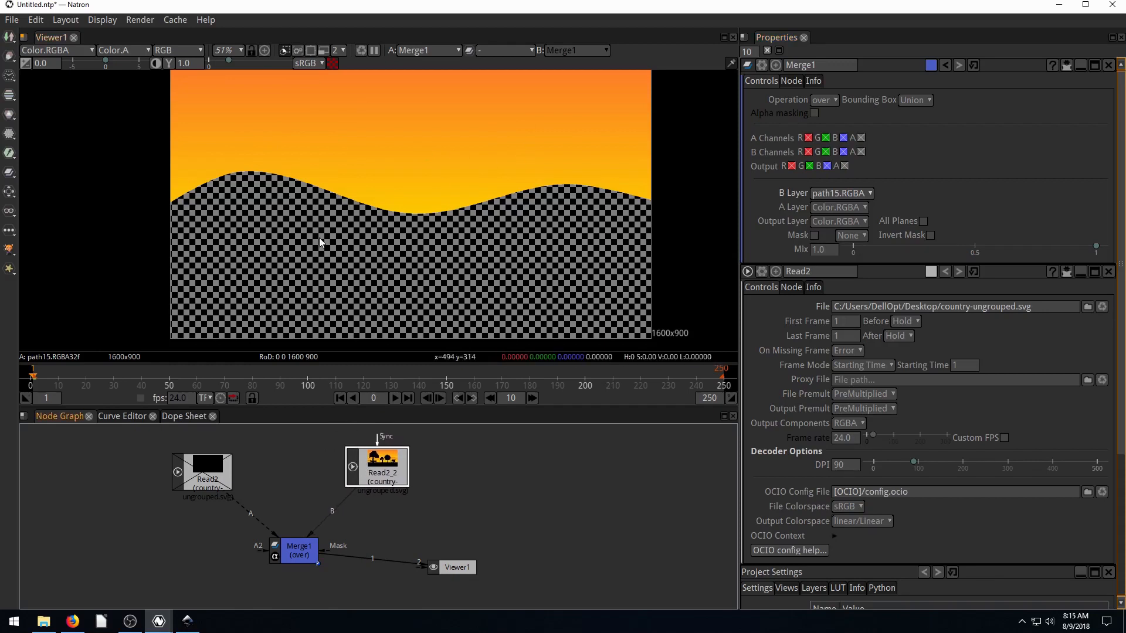
# Move the Read2 node slightly closer to Merge1, disable the Read2_2 node and re-enable Read2
pyautogui.click(207, 477)
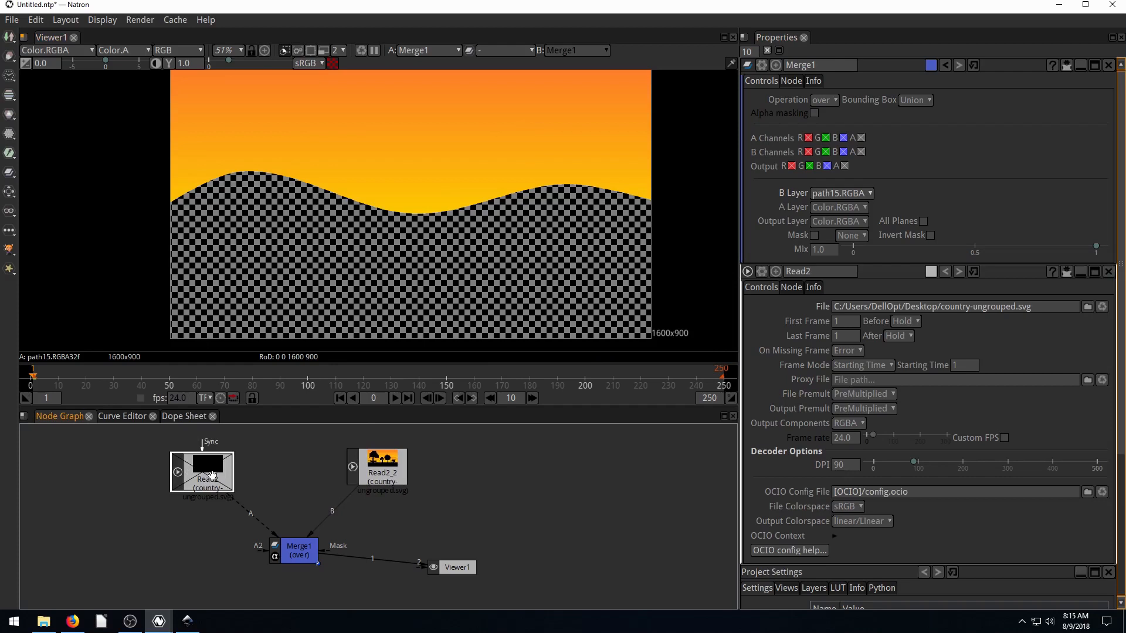
pyautogui.moveTo(212, 475); pyautogui.dragTo(233, 473)
pyautogui.click(392, 473)
pyautogui.press('d')
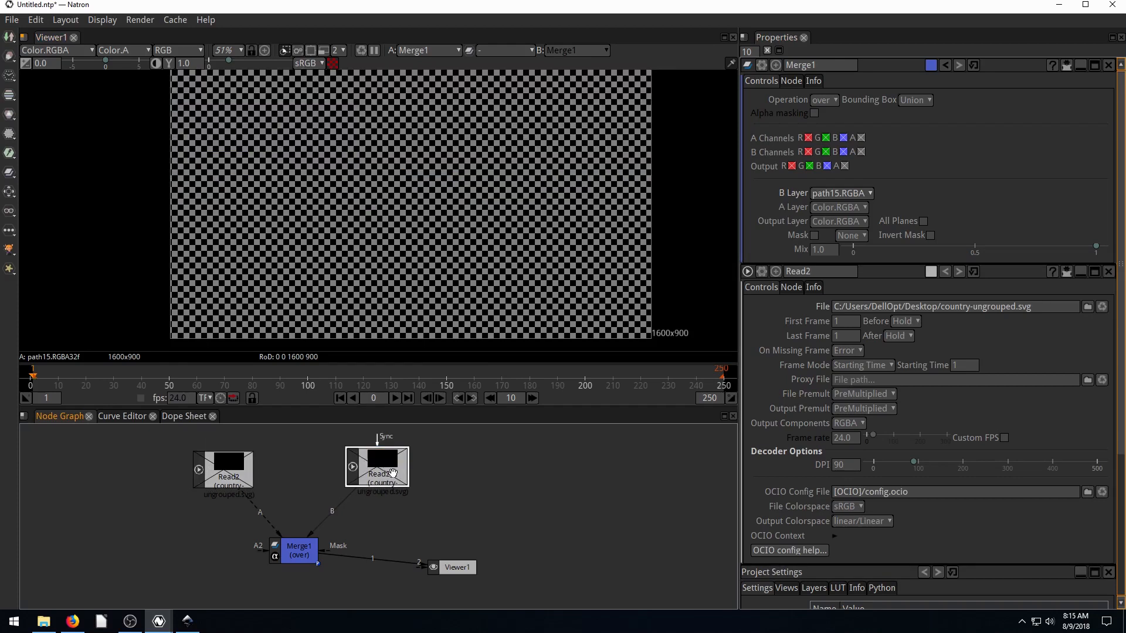
pyautogui.click(232, 478)
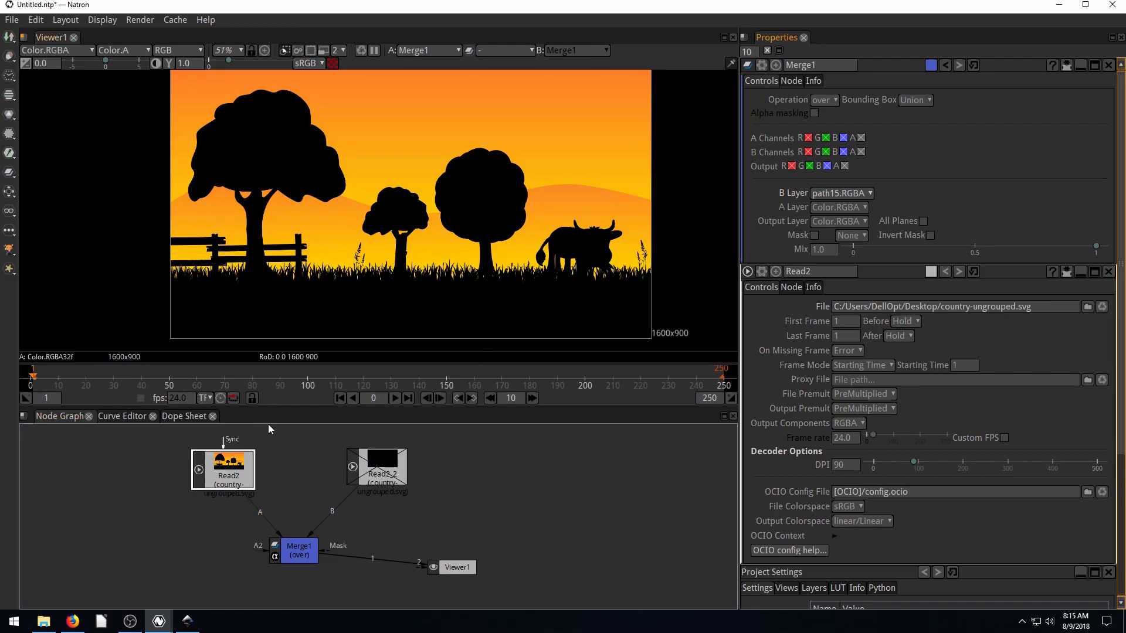
# Try path17.RGBA and path21.RGBA as Merge1's A layer
pyautogui.click(830, 209)
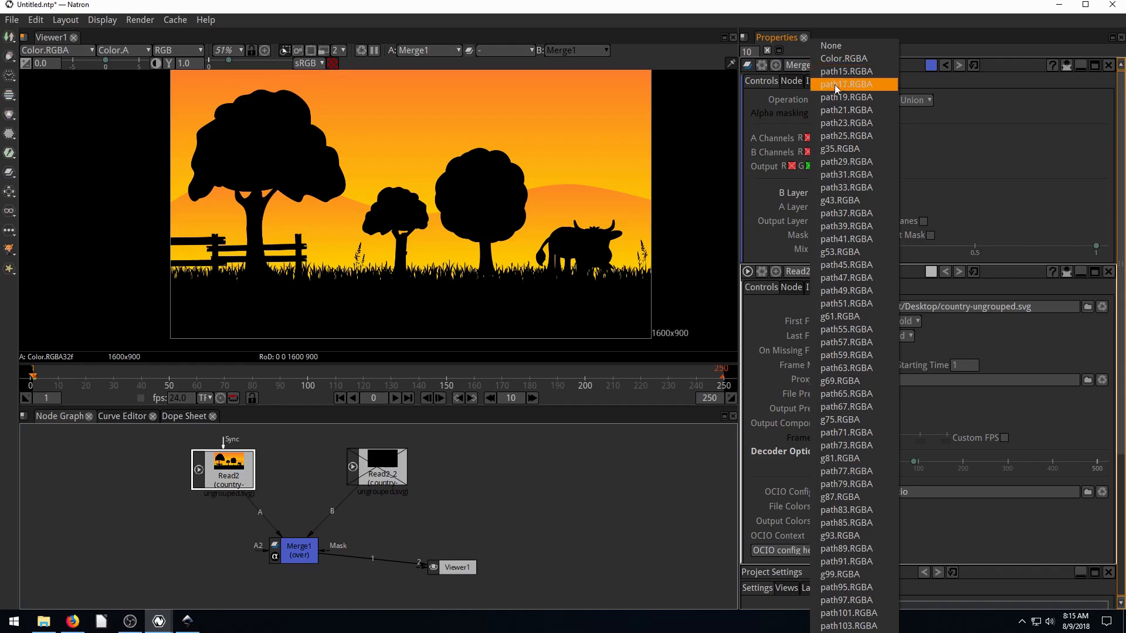
pyautogui.click(842, 85)
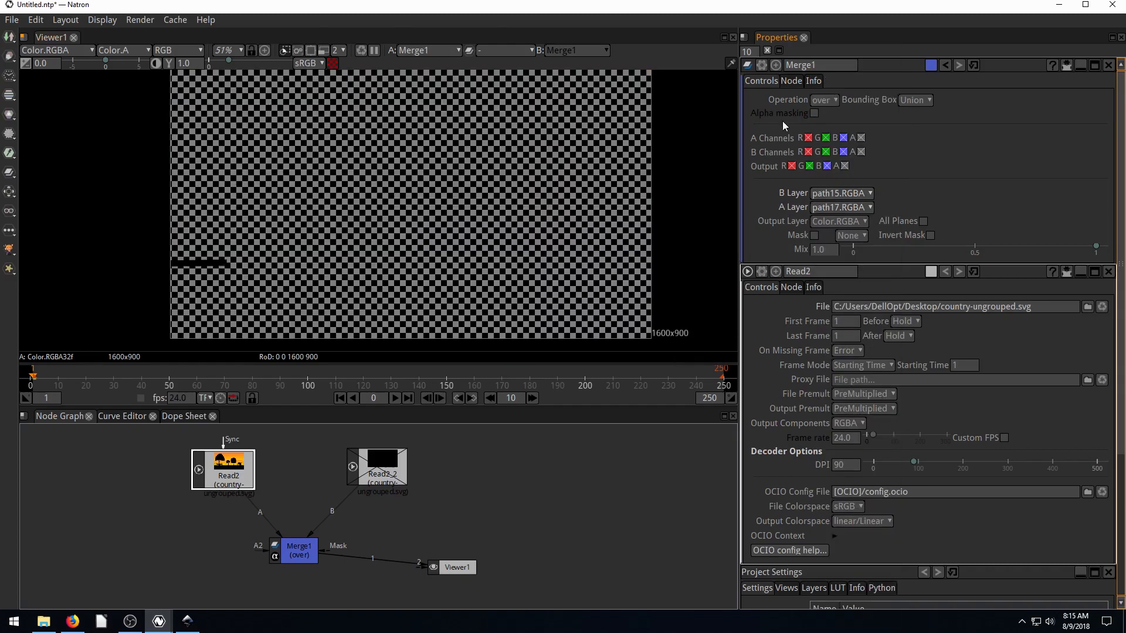
pyautogui.click(837, 209)
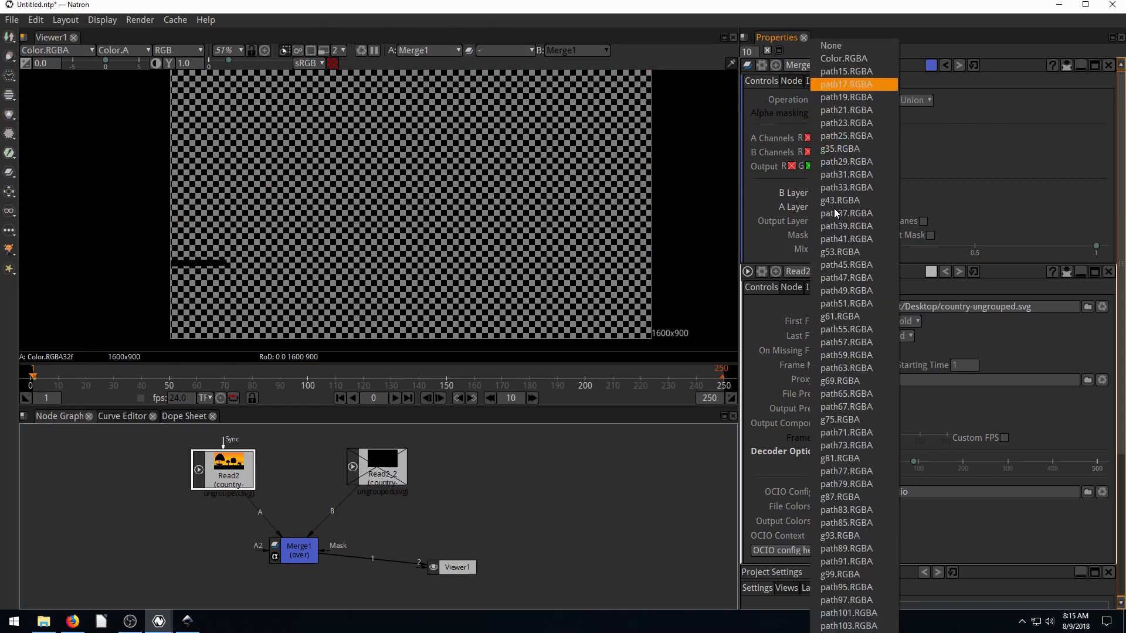
pyautogui.click(830, 117)
pyautogui.click(823, 100)
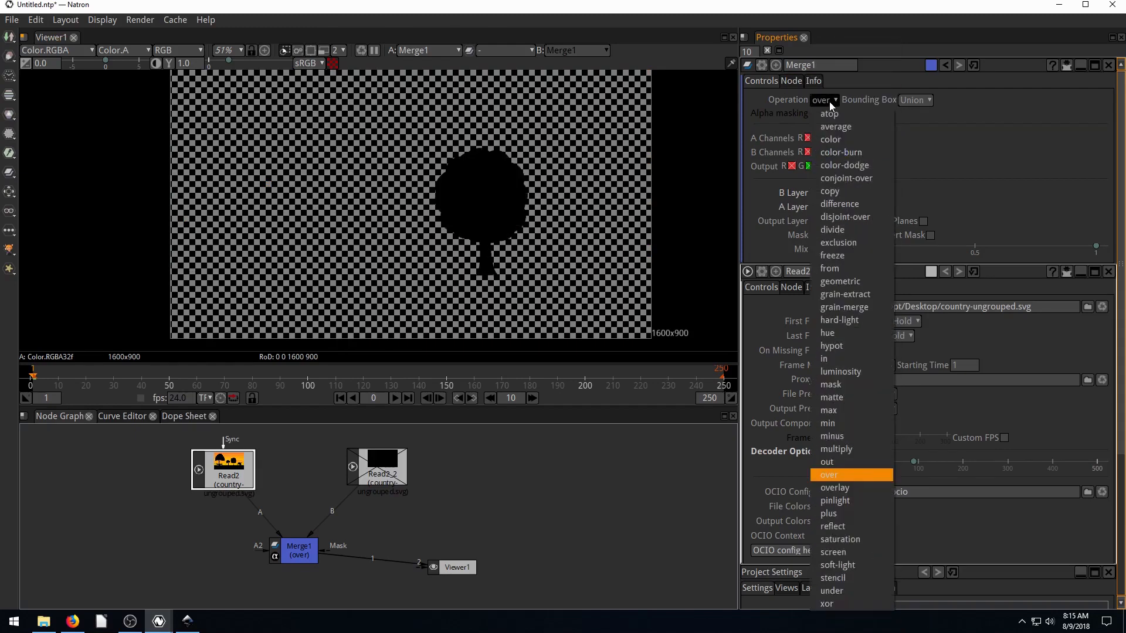
pyautogui.click(919, 149)
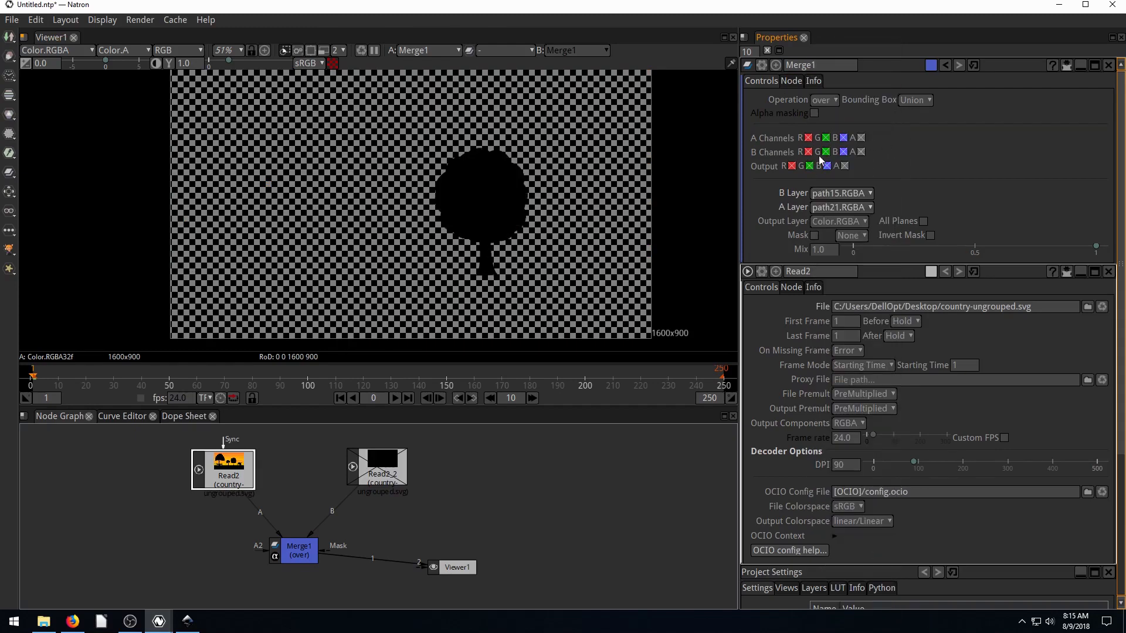
# Set Merge1's A layer to path19.RGBA and re-enable the Read2_2 node, adjusting both Read nodes' positions slightly
pyautogui.click(830, 195)
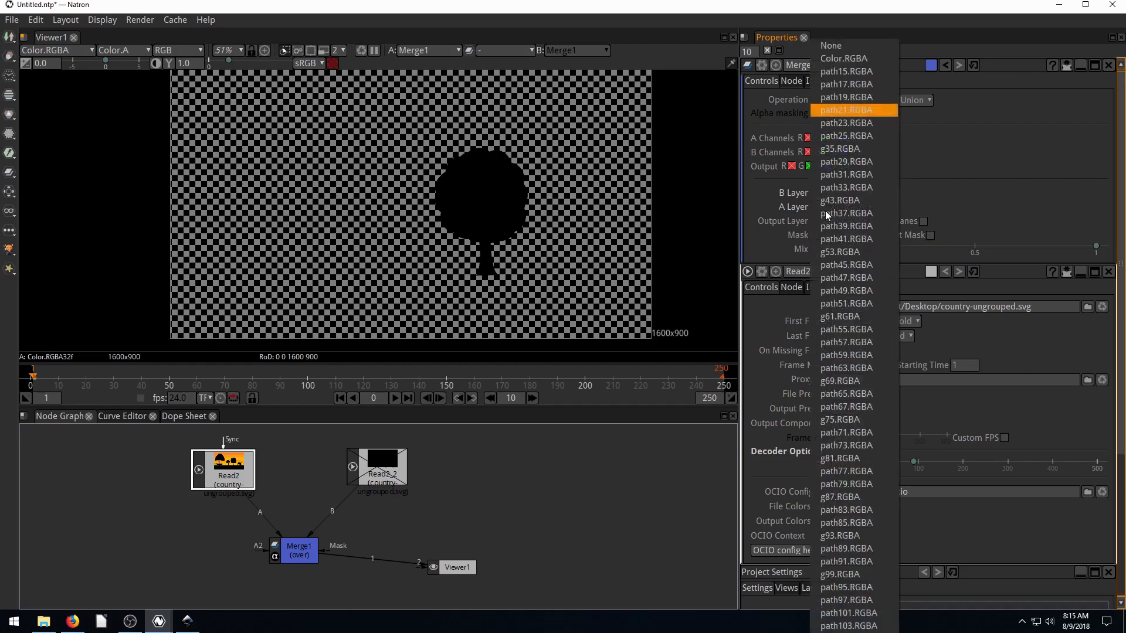
pyautogui.click(838, 97)
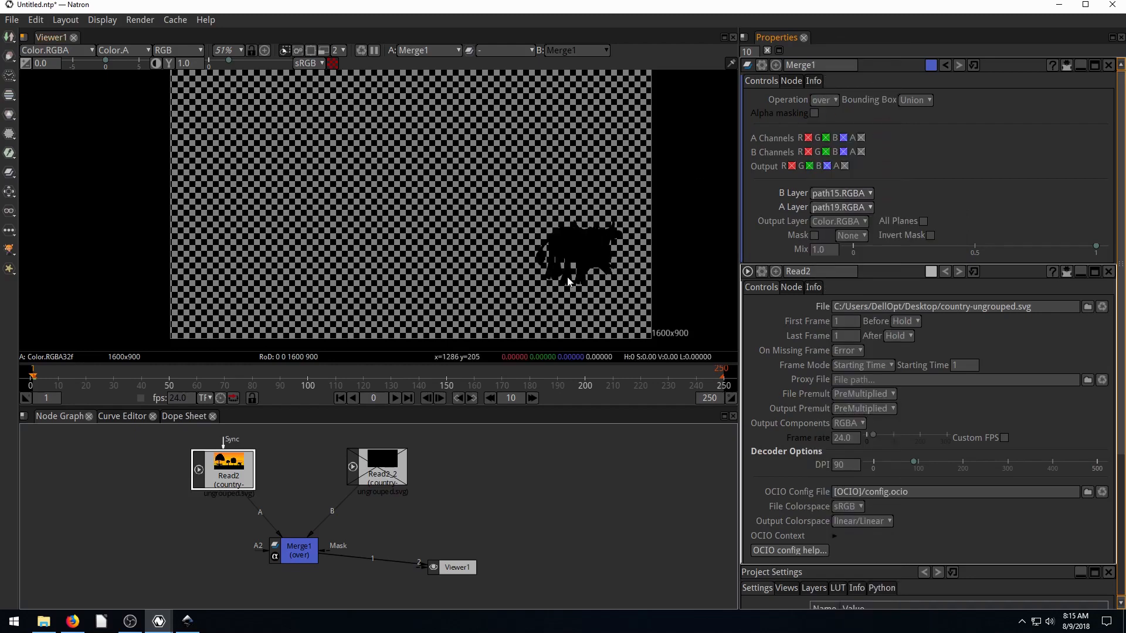
pyautogui.moveTo(237, 470); pyautogui.dragTo(230, 473)
pyautogui.moveTo(378, 471); pyautogui.dragTo(382, 475)
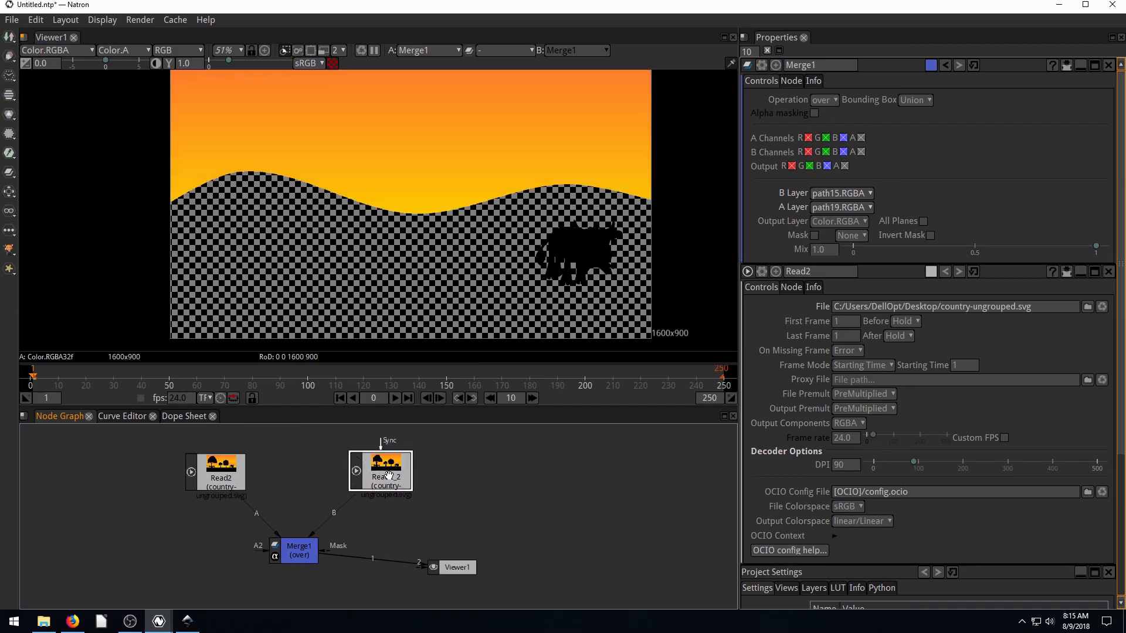
pyautogui.moveTo(380, 471)
pyautogui.mouseDown()
pyautogui.moveTo(328, 473)
pyautogui.moveTo(363, 474)
pyautogui.mouseUp()
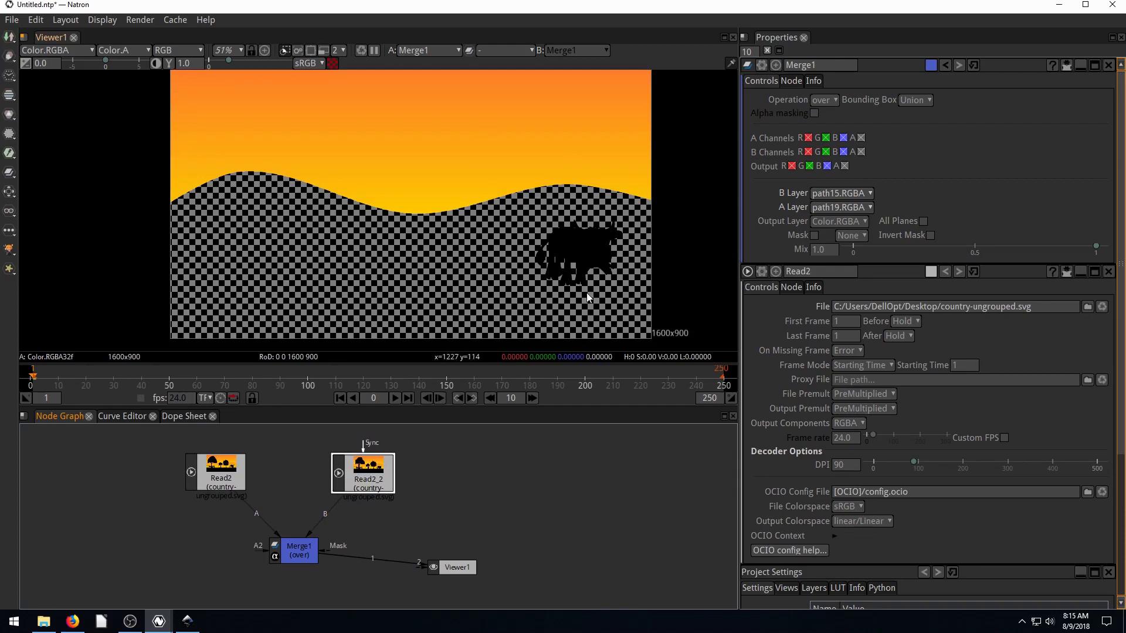
pyautogui.click(829, 195)
pyautogui.click(924, 214)
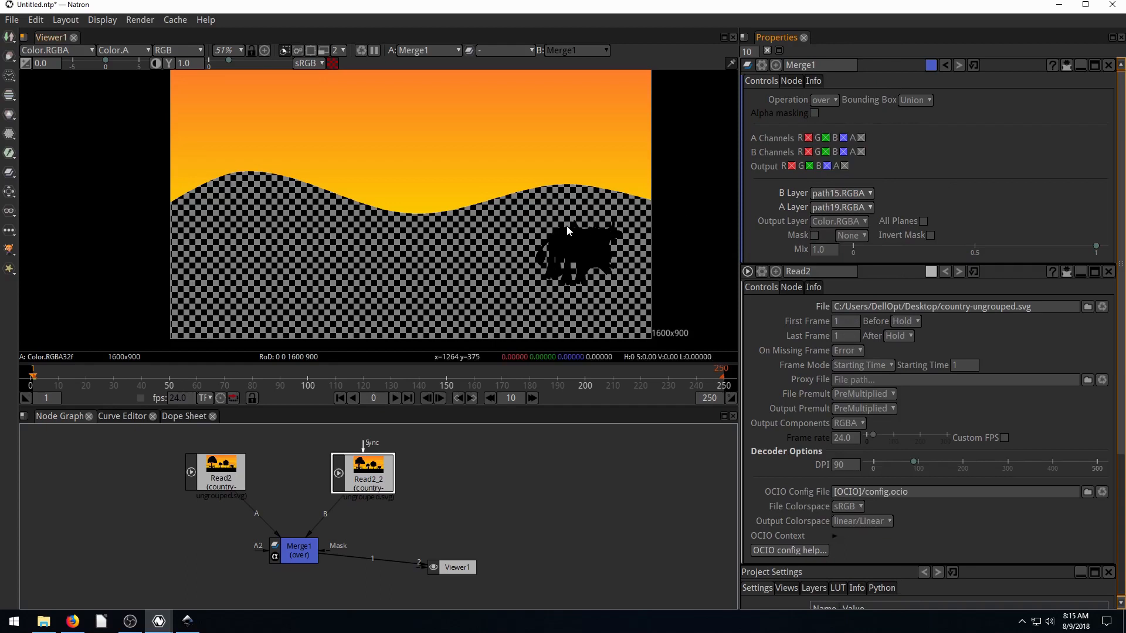
pyautogui.click(588, 249)
# Spread the two Read nodes farther apart and insert a Transform node between Read2 and Merge1
pyautogui.moveTo(364, 470); pyautogui.dragTo(377, 469)
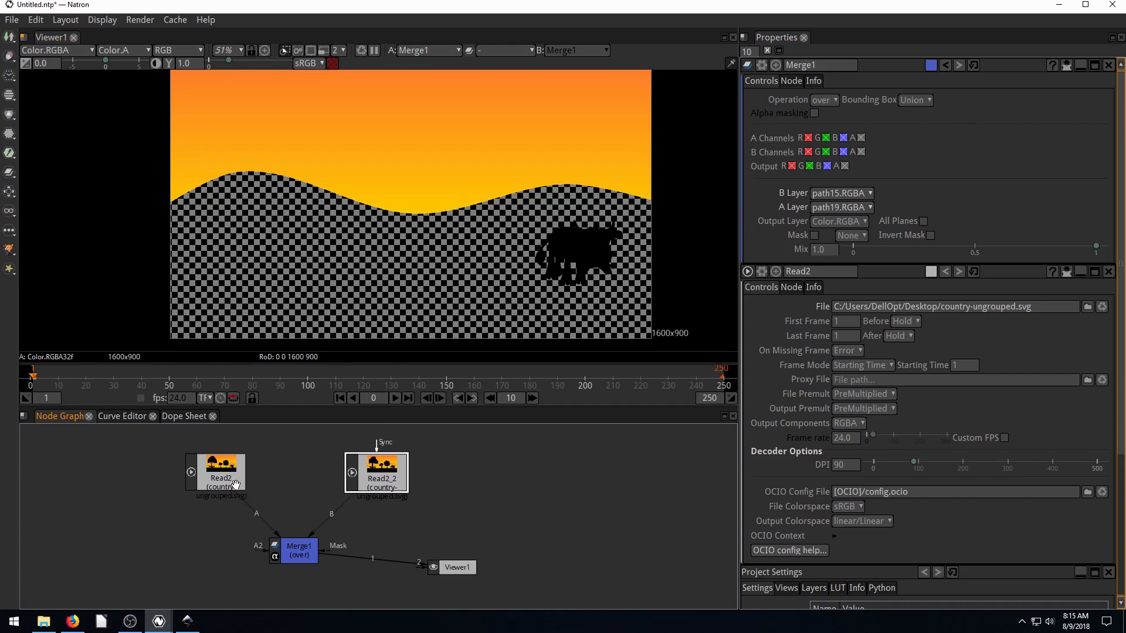
pyautogui.click(206, 456)
pyautogui.moveTo(218, 469); pyautogui.dragTo(169, 471)
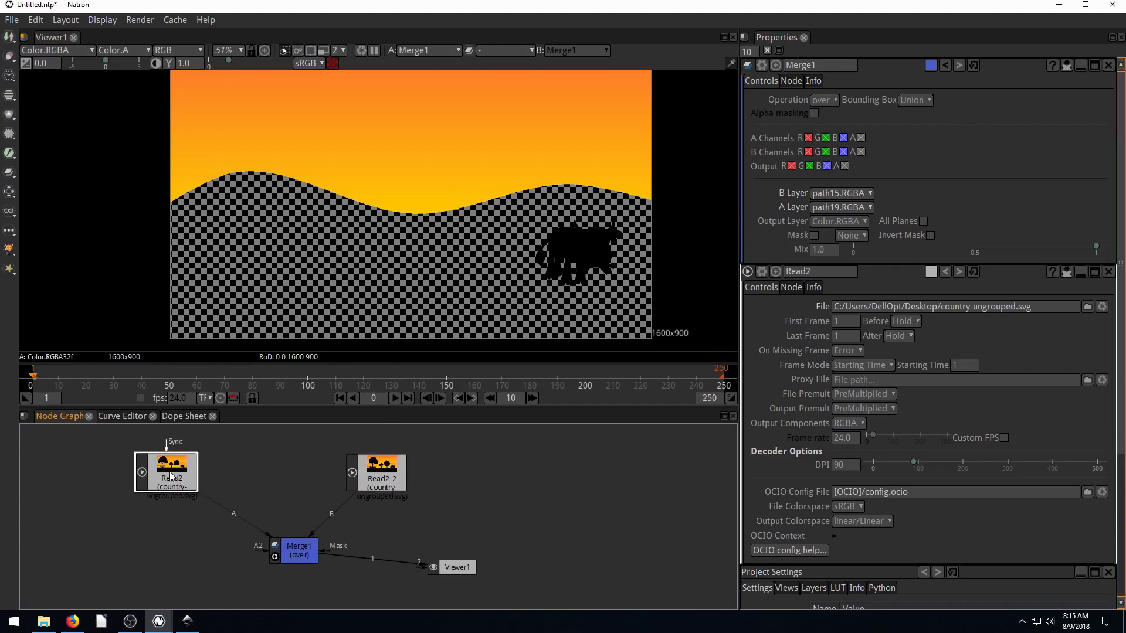
pyautogui.press('t')
pyautogui.moveTo(181, 519); pyautogui.dragTo(229, 534)
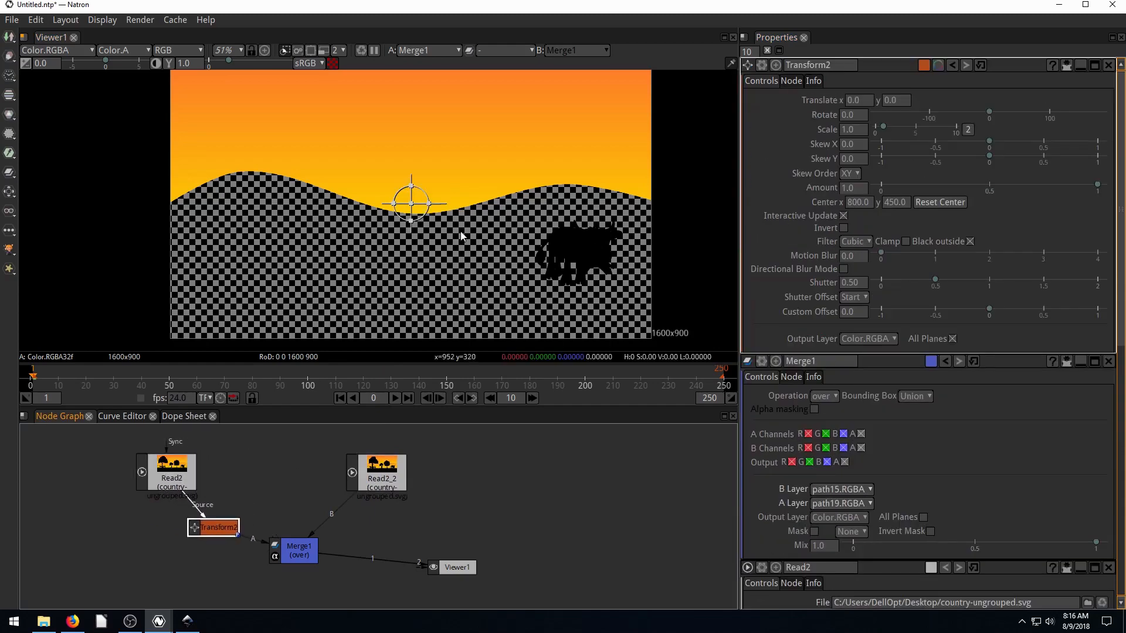
# Move the cow layer to about x -888, y 299 with Transform2 and set a Translate keyframe at the timeline's start
pyautogui.moveTo(395, 200); pyautogui.dragTo(147, 119)
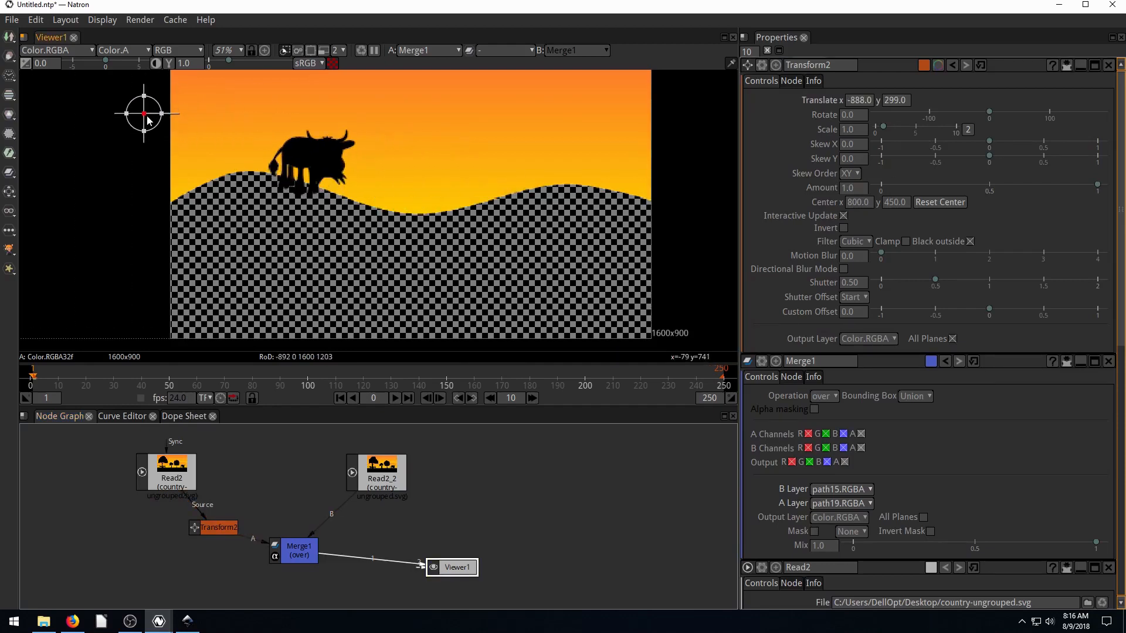
pyautogui.click(219, 523)
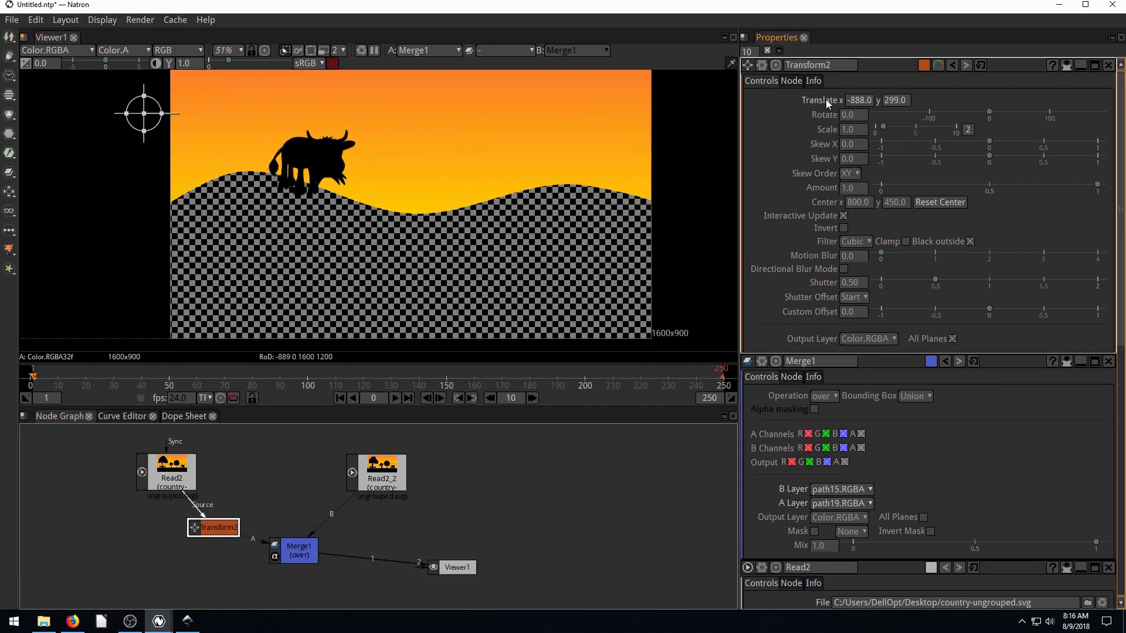
pyautogui.rightClick(859, 98)
pyautogui.click(877, 105)
# Keyframe the cow's translation at about x -124, y 377 on frame 98 and about x -602, y 211 on frame 36
pyautogui.click(301, 377)
pyautogui.moveTo(148, 121); pyautogui.dragTo(376, 93)
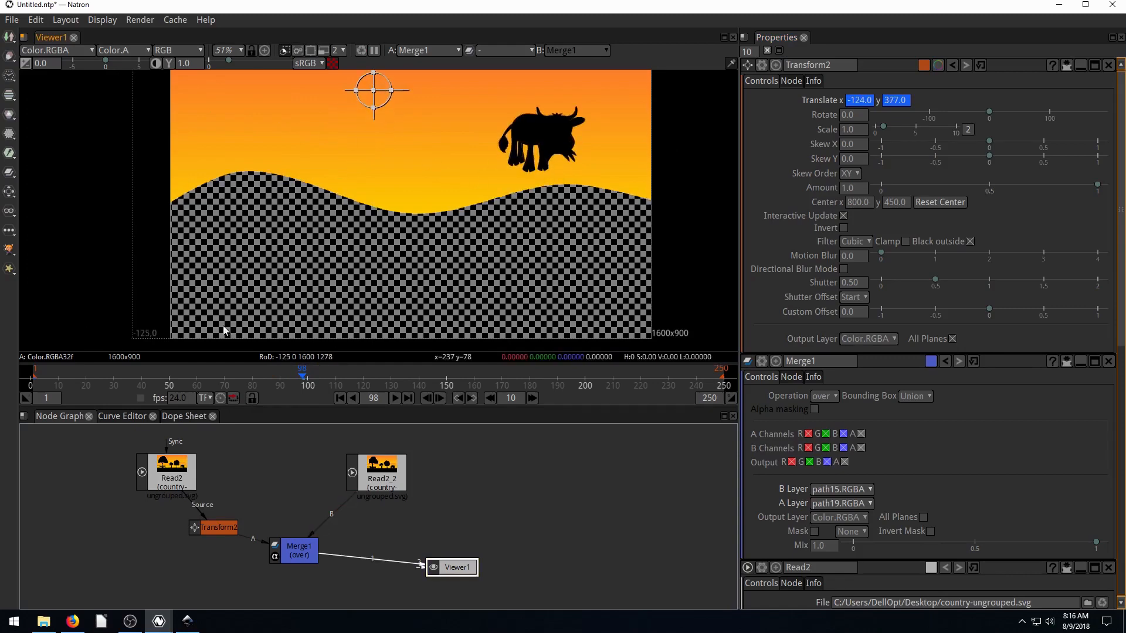
pyautogui.click(132, 375)
pyautogui.moveTo(228, 109); pyautogui.dragTo(232, 144)
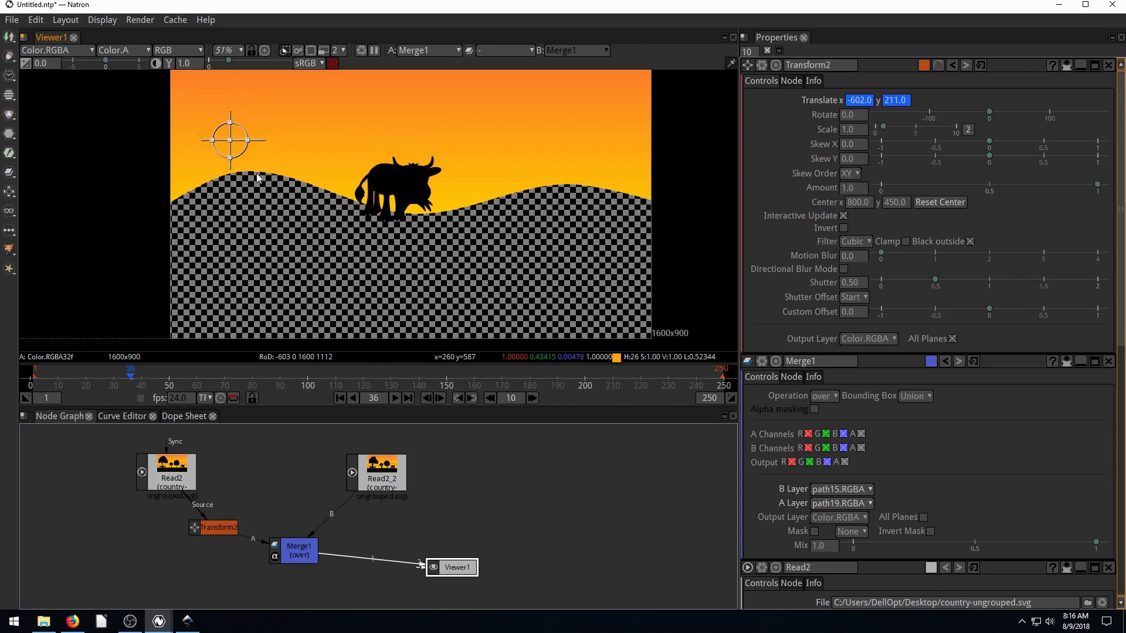
# Play the cow animation from the first frame, stopping after the last keyframe
pyautogui.click(340, 398)
pyautogui.click(394, 398)
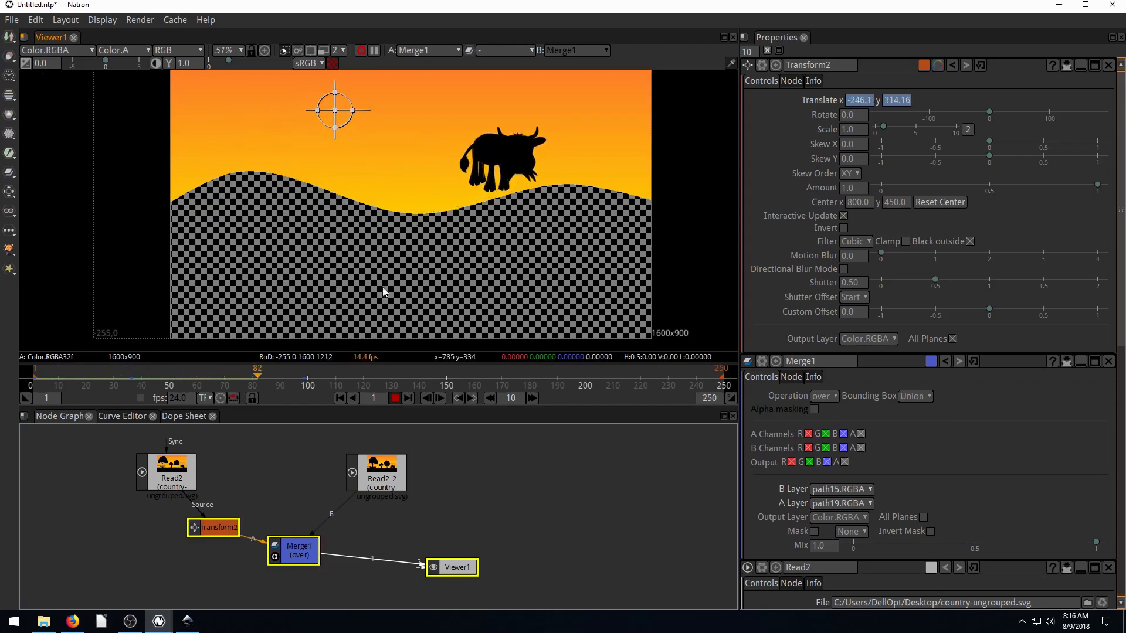
pyautogui.click(394, 398)
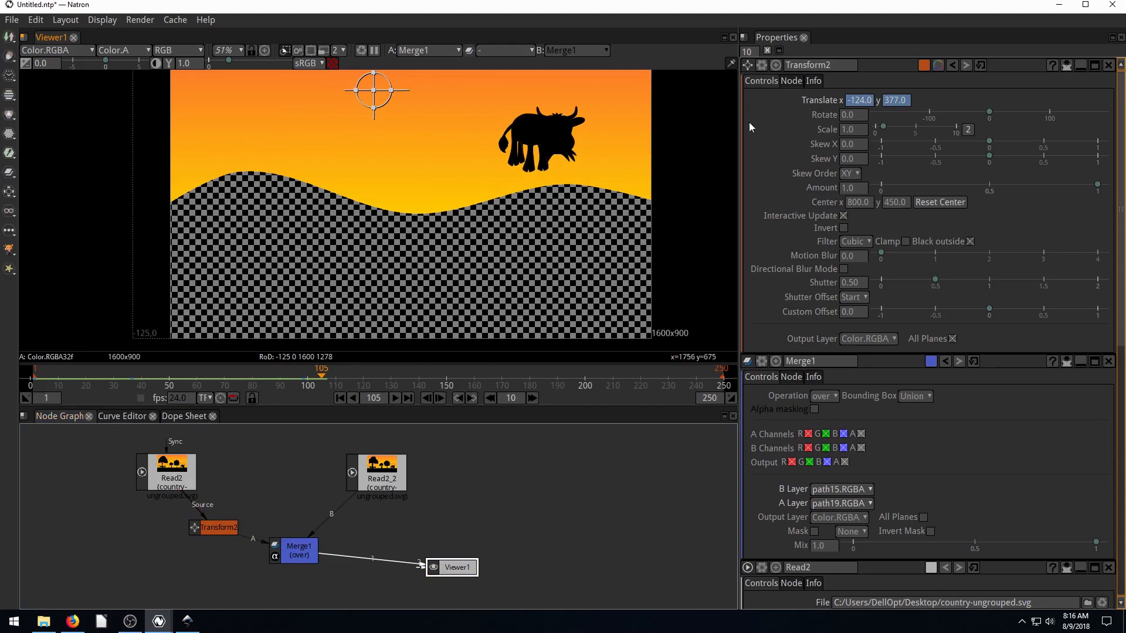
# Switch to country-ungrouped.svg in Inkscape and move the cow off the page's left side to about X -453, Y 419 px
pyautogui.click(1062, 9)
pyautogui.click(189, 623)
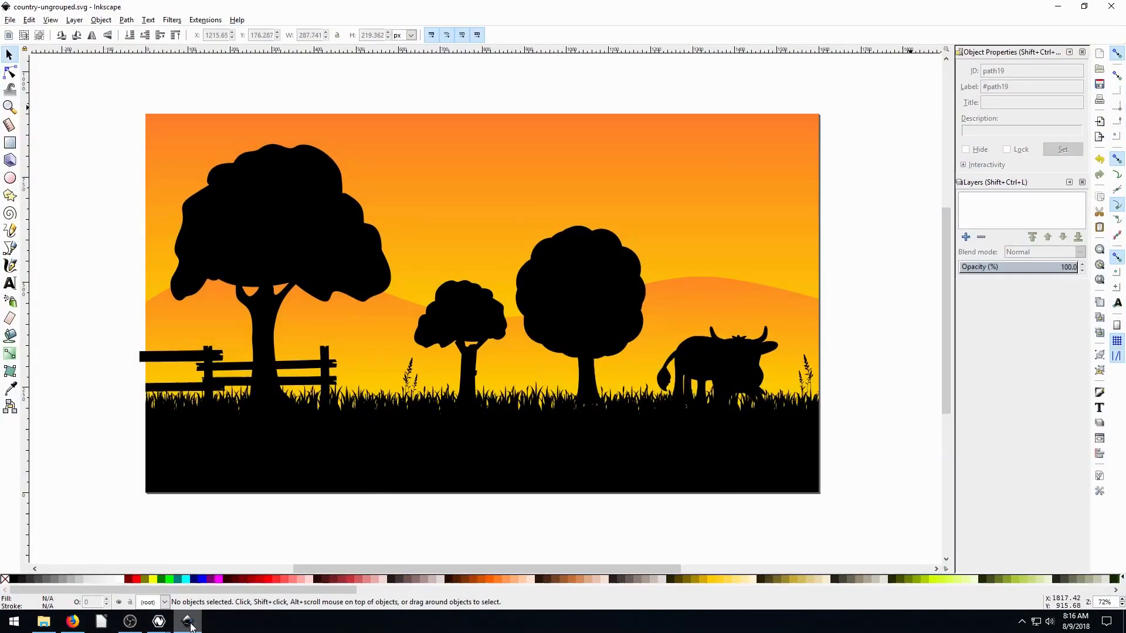
pyautogui.moveTo(723, 352)
pyautogui.mouseDown()
pyautogui.moveTo(716, 360)
pyautogui.moveTo(733, 341)
pyautogui.moveTo(726, 324)
pyautogui.moveTo(731, 347)
pyautogui.mouseUp()
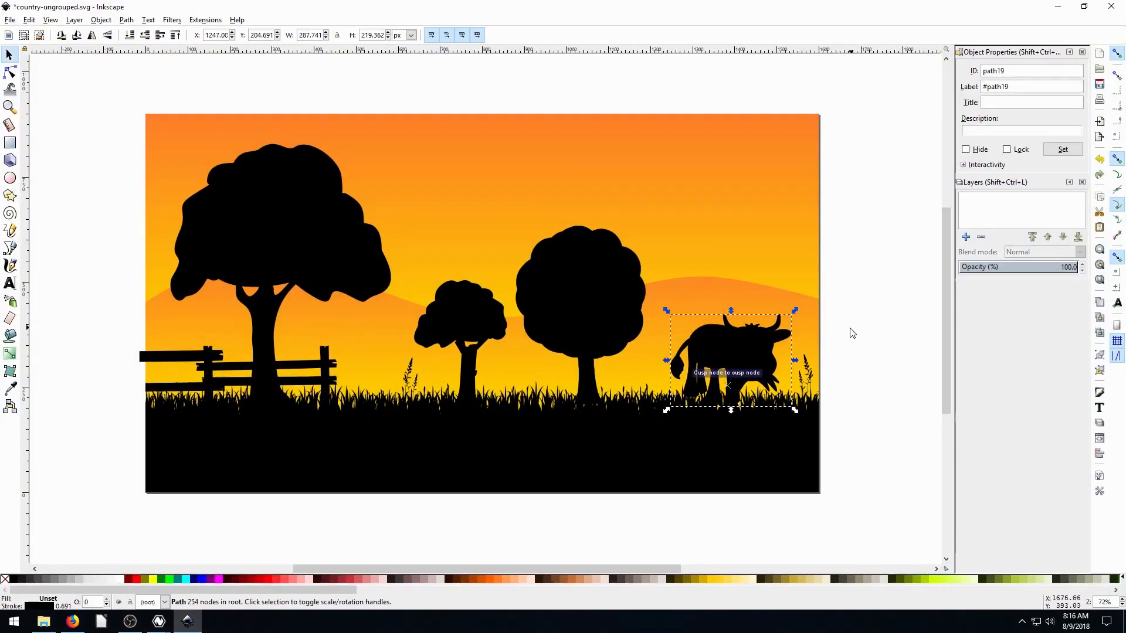
pyautogui.click(852, 332)
pyautogui.click(740, 354)
pyautogui.click(872, 350)
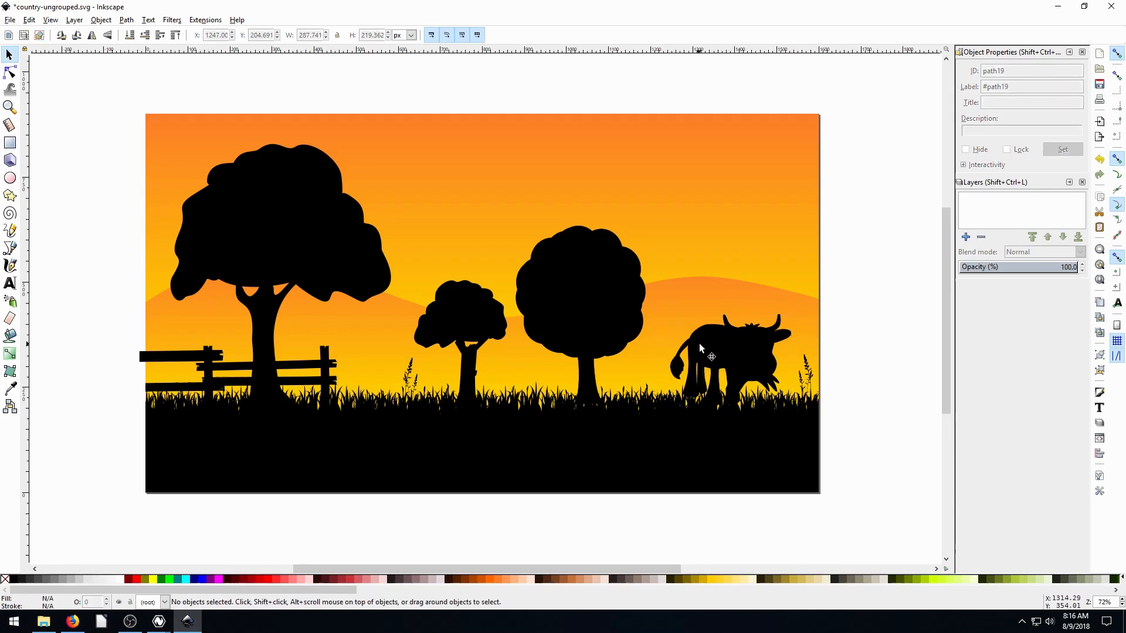
pyautogui.moveTo(730, 346); pyautogui.dragTo(85, 267)
pyautogui.hscroll(-4, 282, 366)
pyautogui.moveTo(202, 280); pyautogui.dragTo(124, 269)
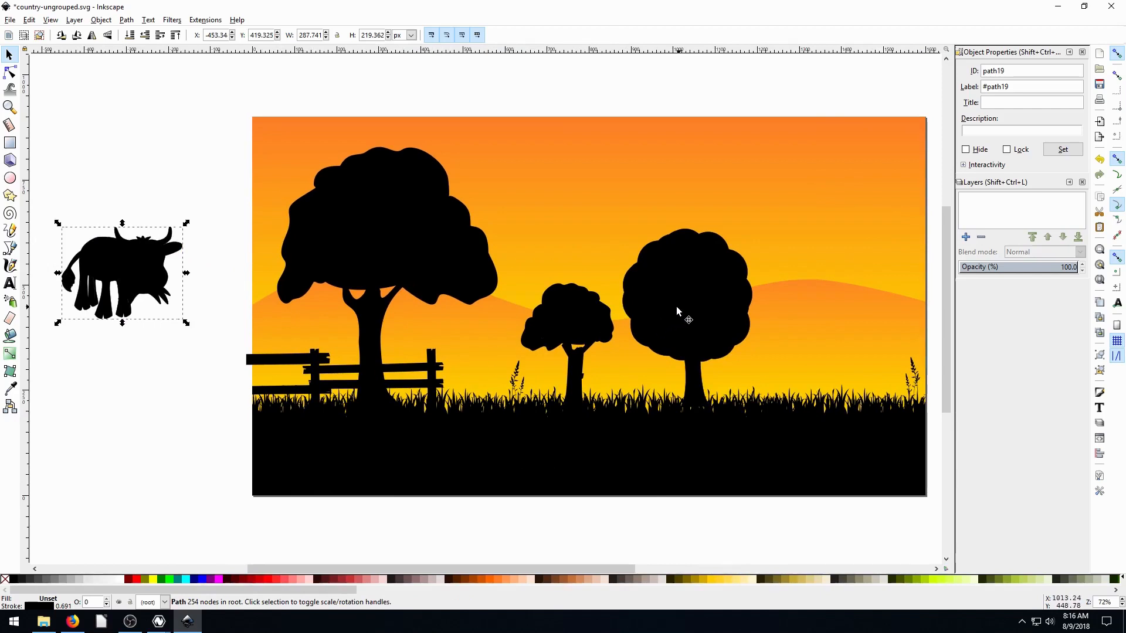
# Move the small middle tree's foliage off the page beneath the cow, to about X -426, Y 171 px
pyautogui.click(379, 246)
pyautogui.click(562, 303)
pyautogui.moveTo(561, 303); pyautogui.dragTo(116, 386)
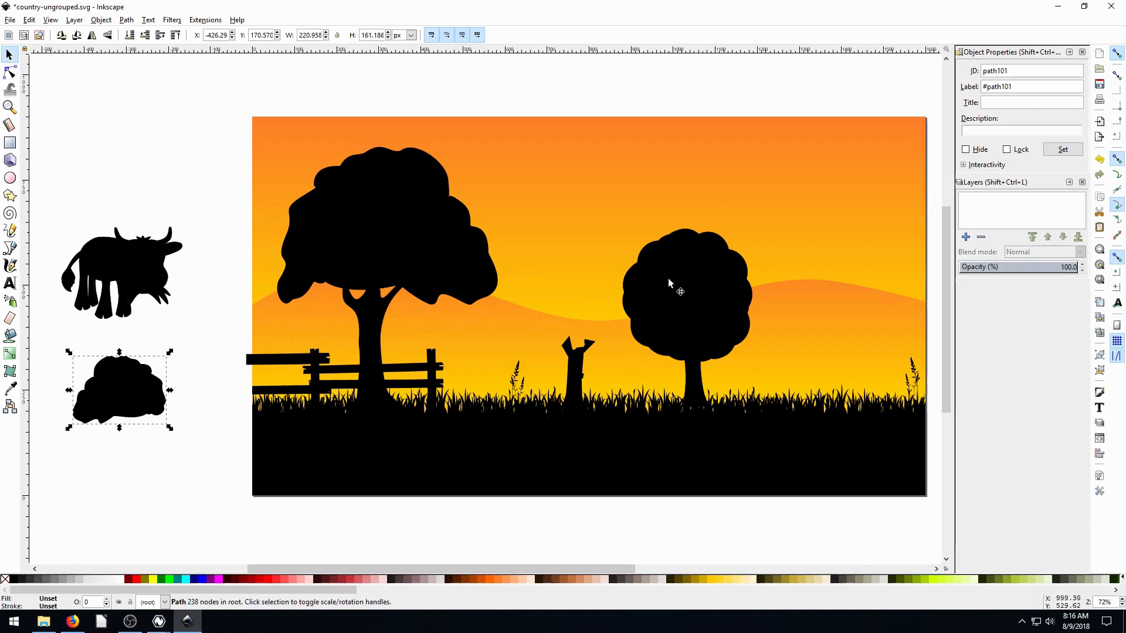
# Try moving the wavy upper sky shape (path15) over the scene, undoing each move
pyautogui.click(491, 329)
pyautogui.moveTo(808, 205); pyautogui.dragTo(788, 238)
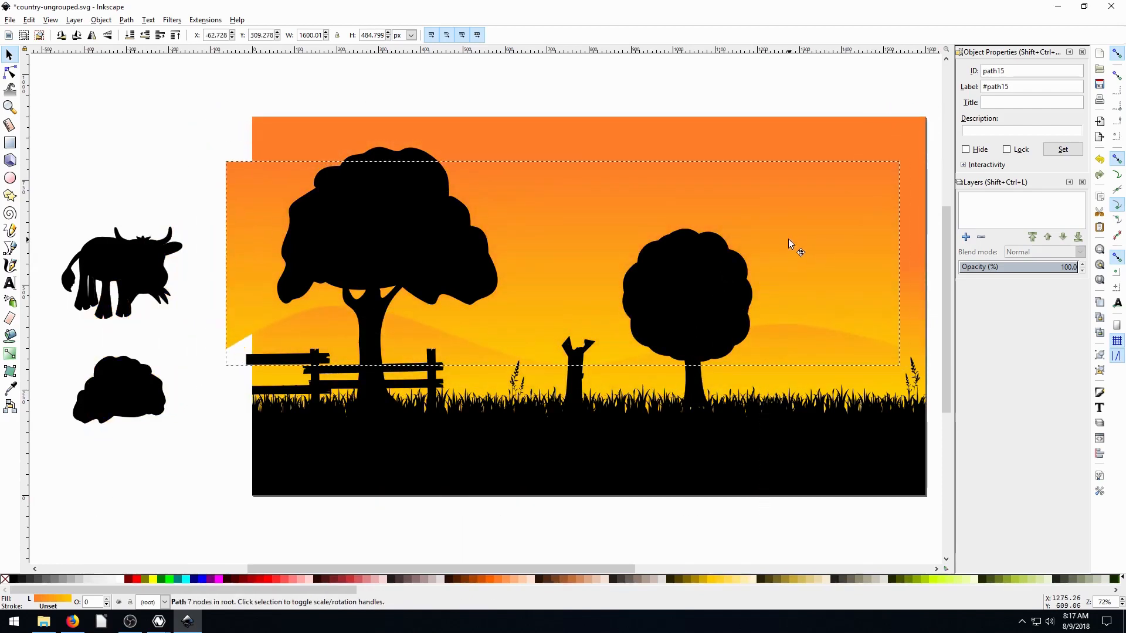
pyautogui.hotkey('ctrl', 'z')
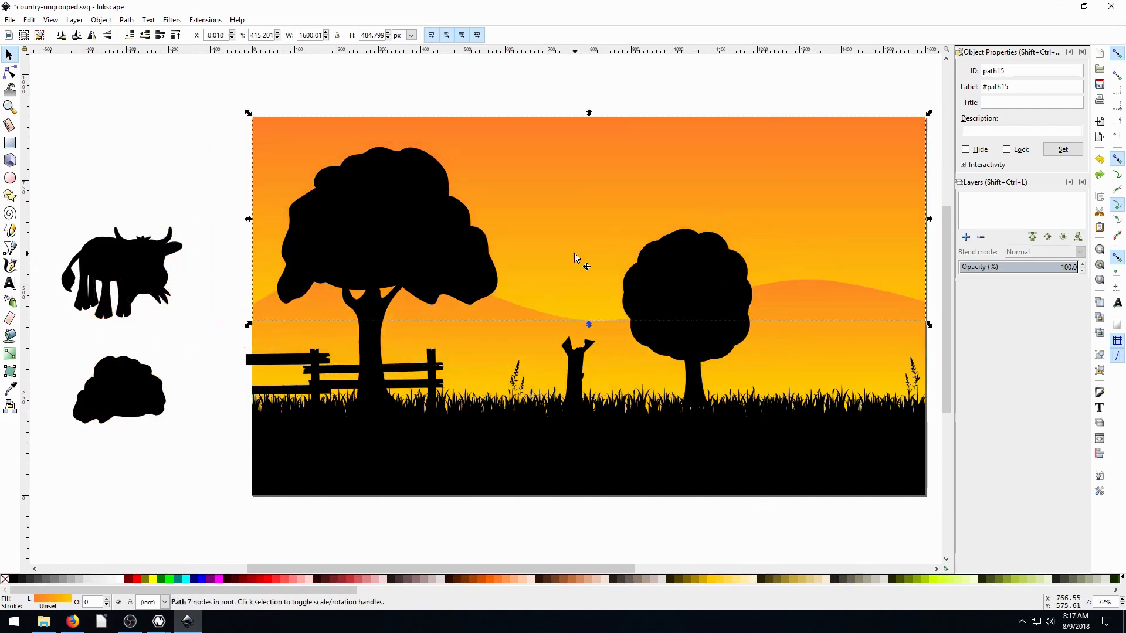
pyautogui.click(816, 339)
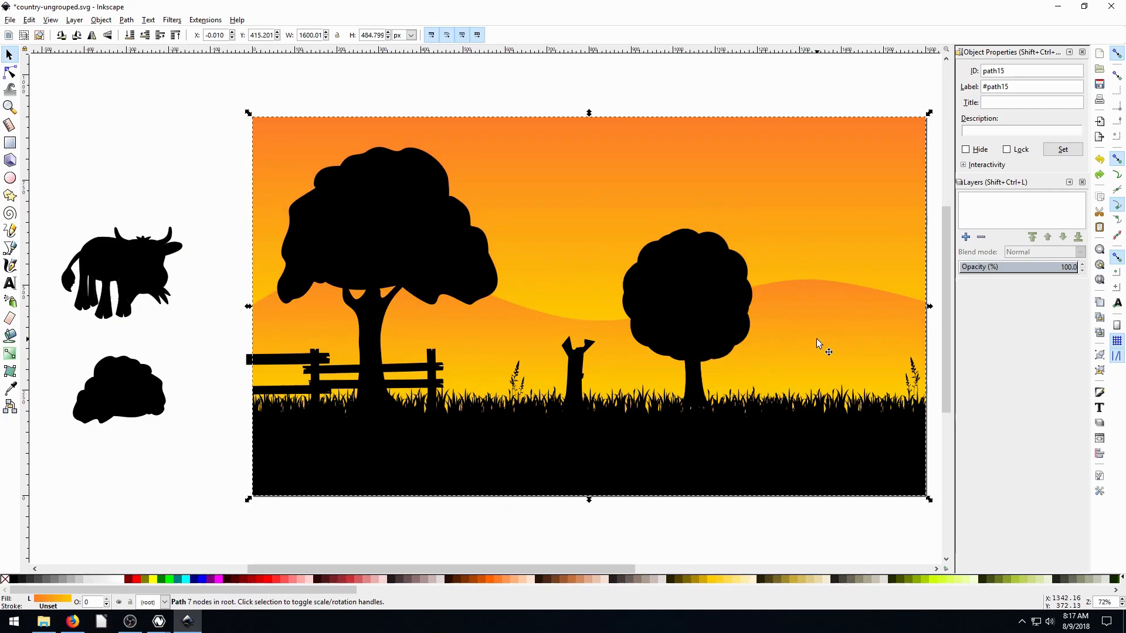
pyautogui.moveTo(766, 204); pyautogui.dragTo(582, 187)
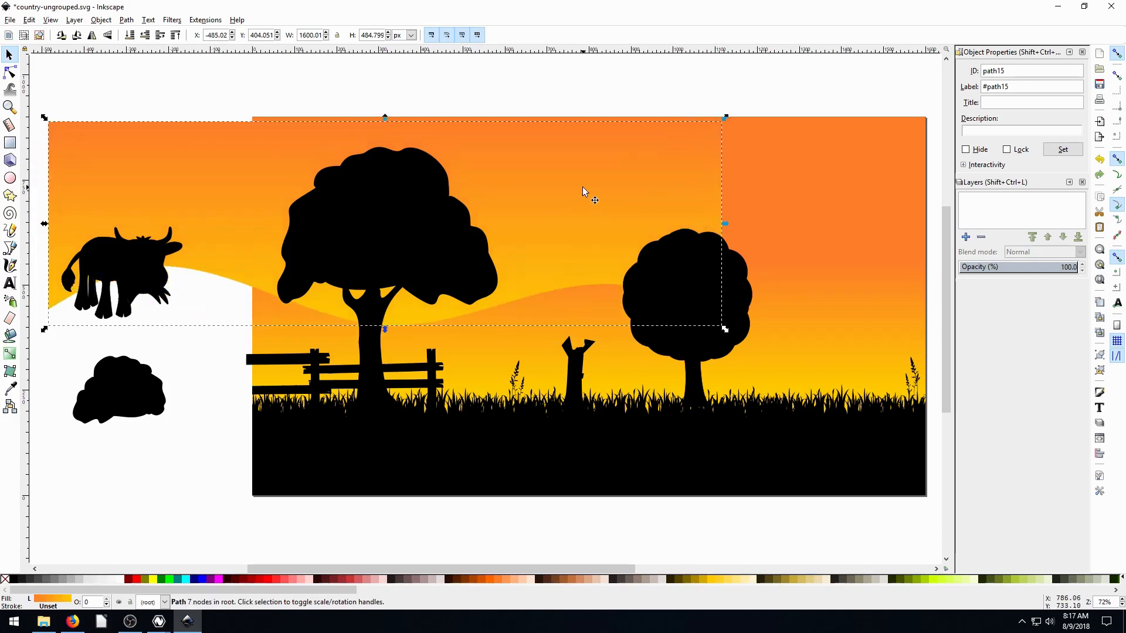
pyautogui.hotkey('ctrl', 'z')
# Move the background rectangle (rect13) off the page's left side to about X -1828, Y -10 px
pyautogui.click(849, 340)
pyautogui.moveTo(849, 340); pyautogui.dragTo(79, 346)
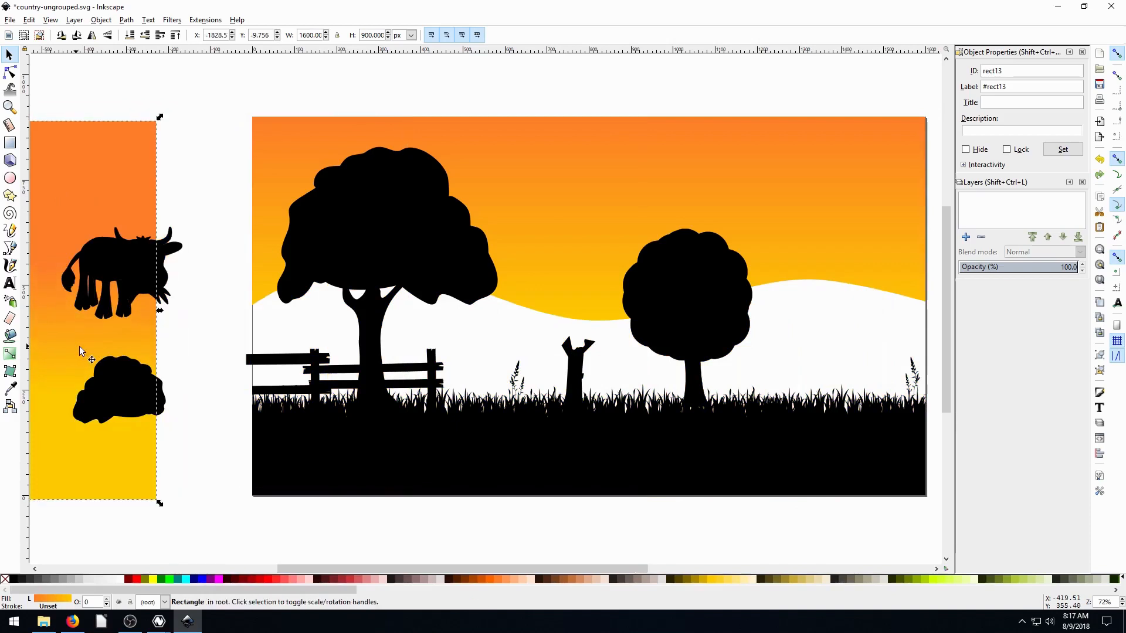
pyautogui.click(213, 261)
# Group all objects remaining on the page and shift the group slightly to about X -71, Y 7 px
pyautogui.moveTo(371, 203); pyautogui.dragTo(934, 525)
pyautogui.hotkey('ctrl', 'g')
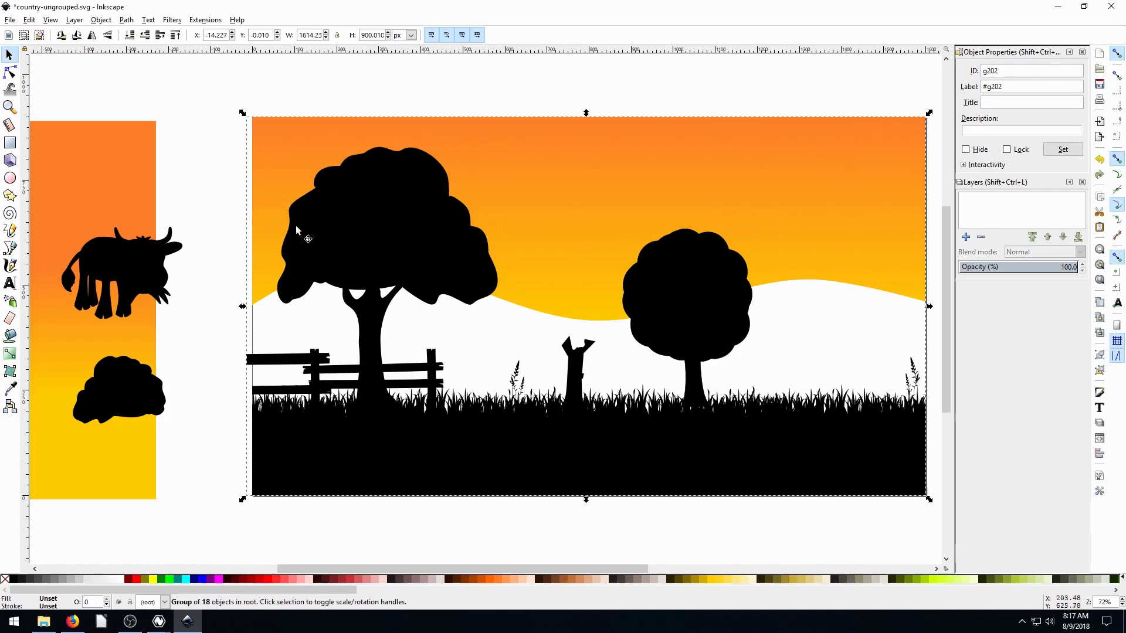
pyautogui.click(224, 199)
pyautogui.moveTo(355, 220); pyautogui.dragTo(331, 217)
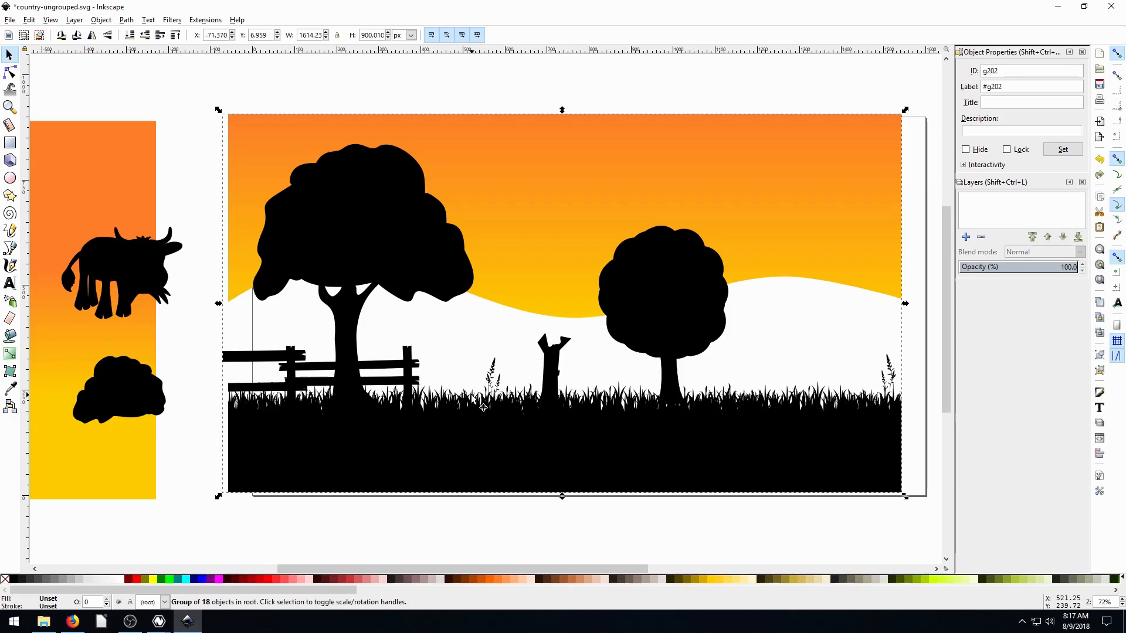
# Move the background rectangle, the cow and the small tree's foliage back into the scene
pyautogui.click(110, 158)
pyautogui.moveTo(111, 159); pyautogui.dragTo(848, 158)
pyautogui.moveTo(132, 276); pyautogui.dragTo(821, 367)
pyautogui.moveTo(113, 390); pyautogui.dragTo(549, 316)
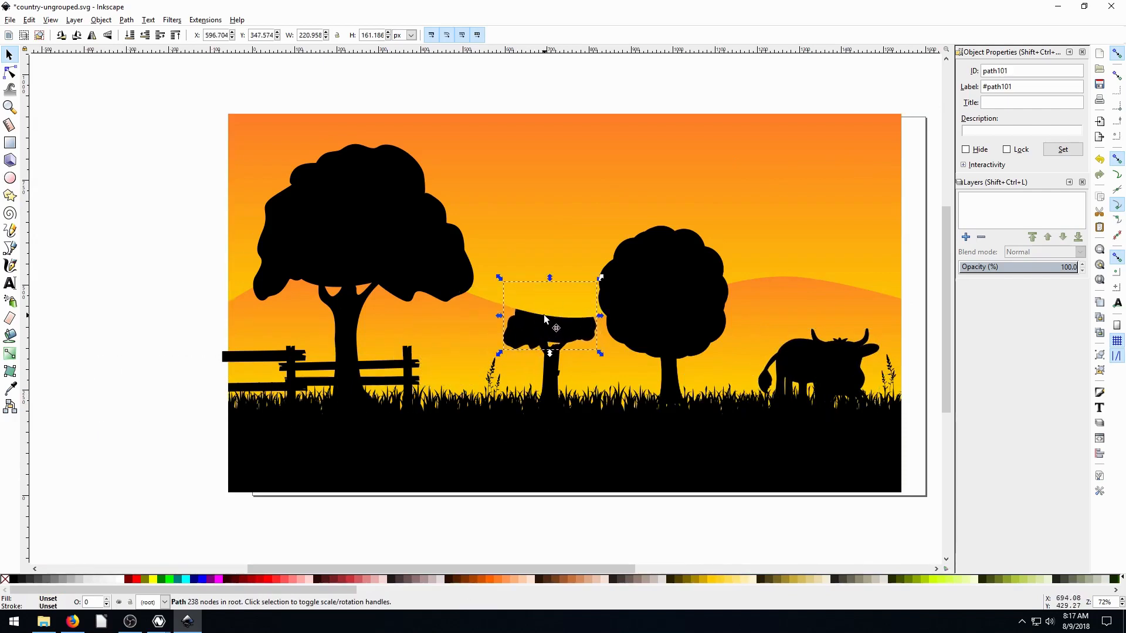
# Raise the small tree's foliage to the top and shift the cow to about X 1173, Y 219 px
pyautogui.click(175, 36)
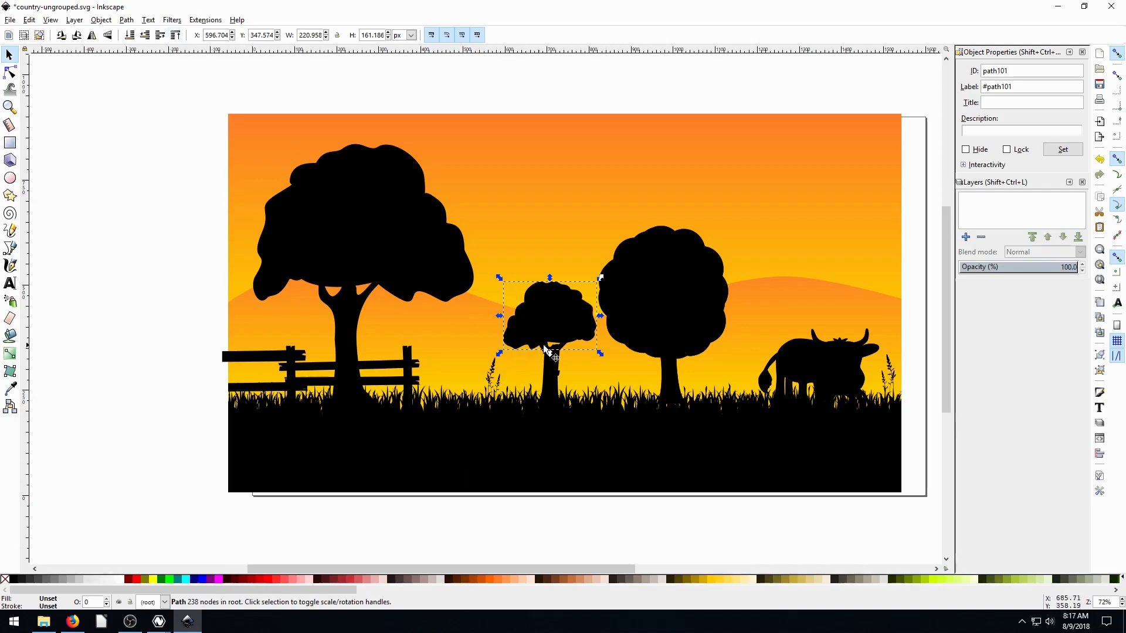
pyautogui.moveTo(815, 353); pyautogui.dragTo(796, 336)
pyautogui.click(149, 200)
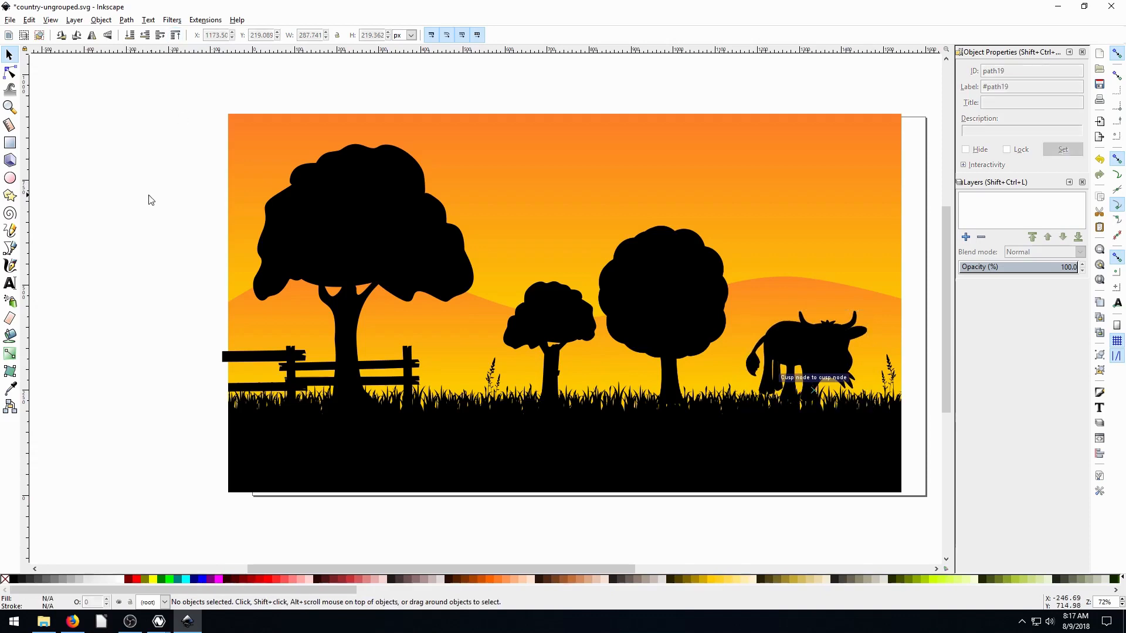
# Move all scene objects together onto the page, placing the group at about X -11, Y 1 px
pyautogui.moveTo(176, 94); pyautogui.dragTo(879, 533)
pyautogui.moveTo(560, 193)
pyautogui.mouseDown()
pyautogui.moveTo(590, 201)
pyautogui.moveTo(581, 193)
pyautogui.mouseUp()
pyautogui.click(86, 274)
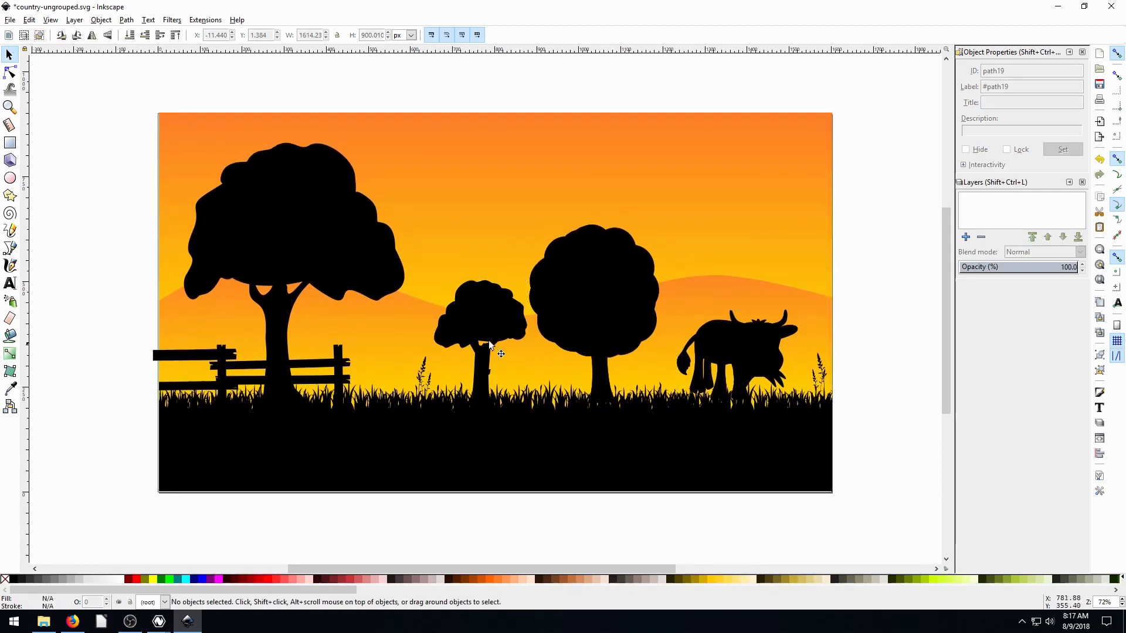
pyautogui.click(158, 355)
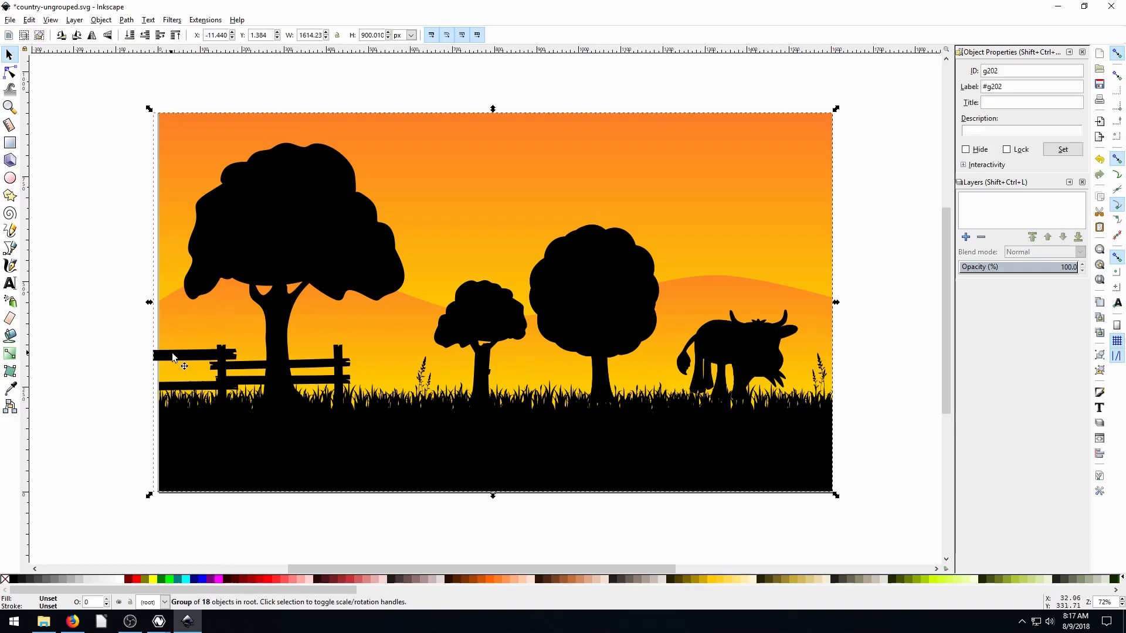
pyautogui.click(120, 370)
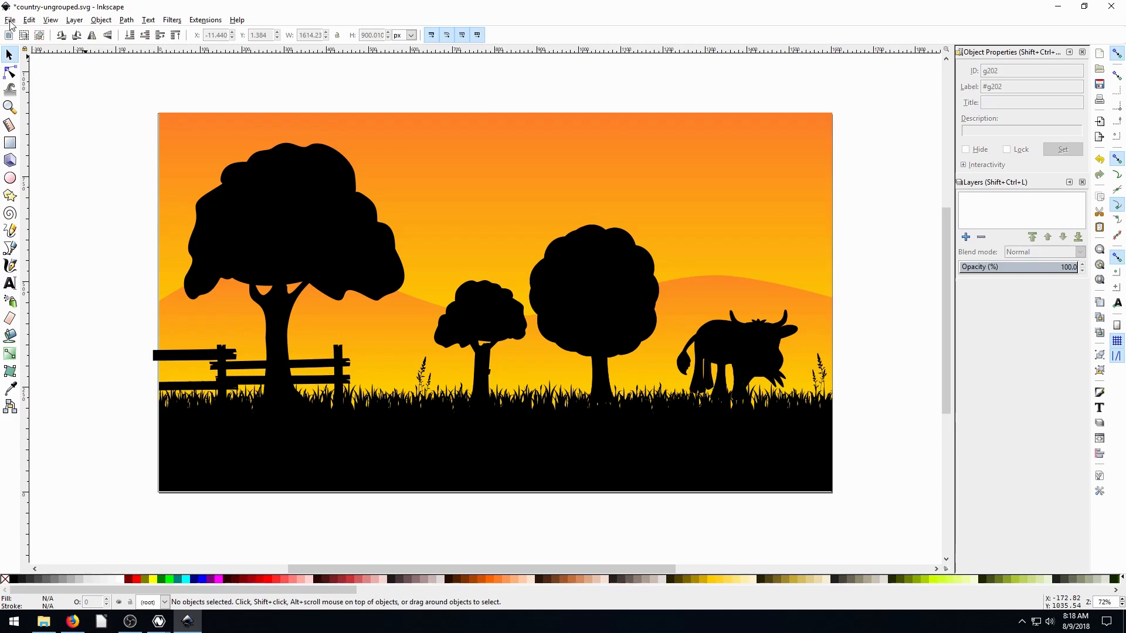
# Set the cow's object ID to Cow
pyautogui.click(742, 346)
pyautogui.rightClick(741, 342)
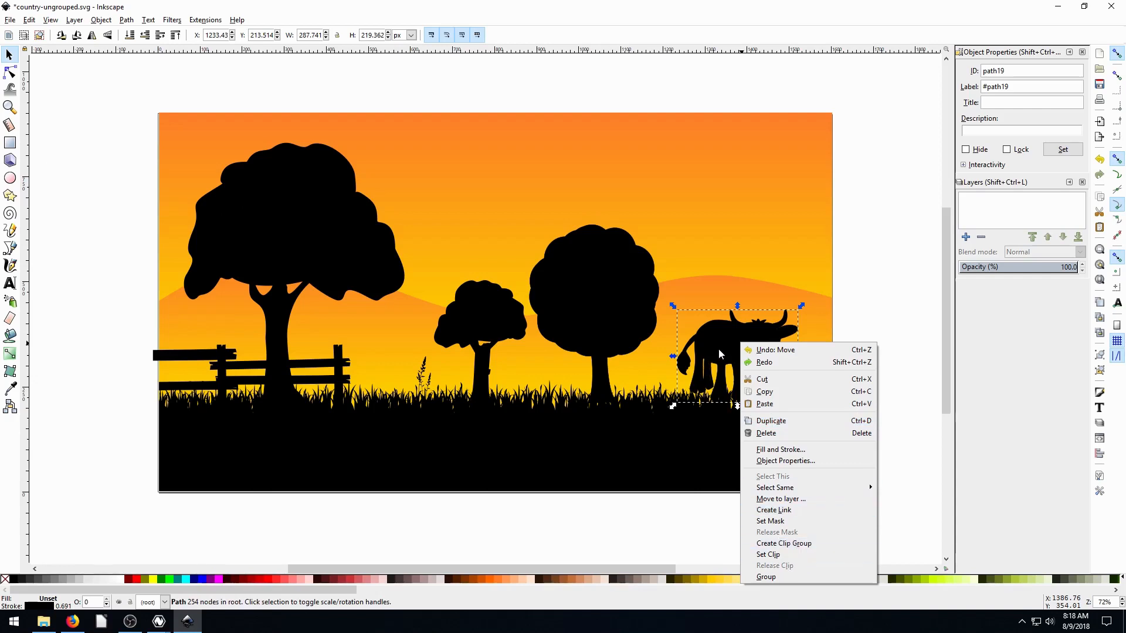
pyautogui.click(774, 463)
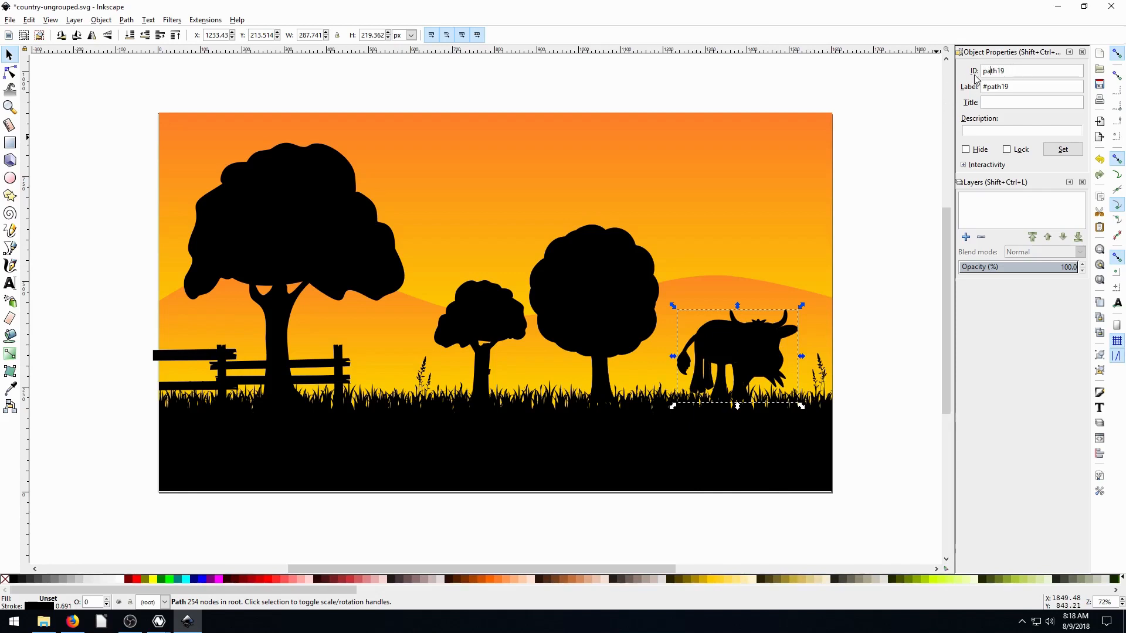
pyautogui.moveTo(1013, 72); pyautogui.dragTo(973, 76)
pyautogui.write('Cow')
pyautogui.press('Return')
# Switch to Natron, set Merge1's A layer to path101.RGBA and move the small tree's foliage to about X 98, Y 199
pyautogui.click(497, 312)
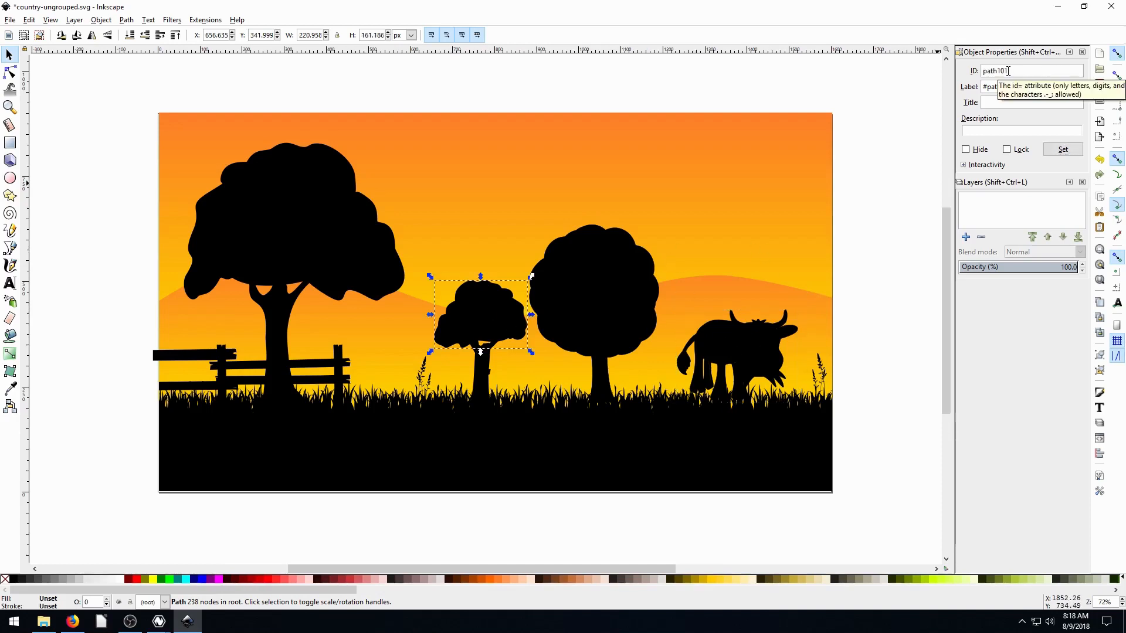
pyautogui.click(158, 624)
pyautogui.click(217, 563)
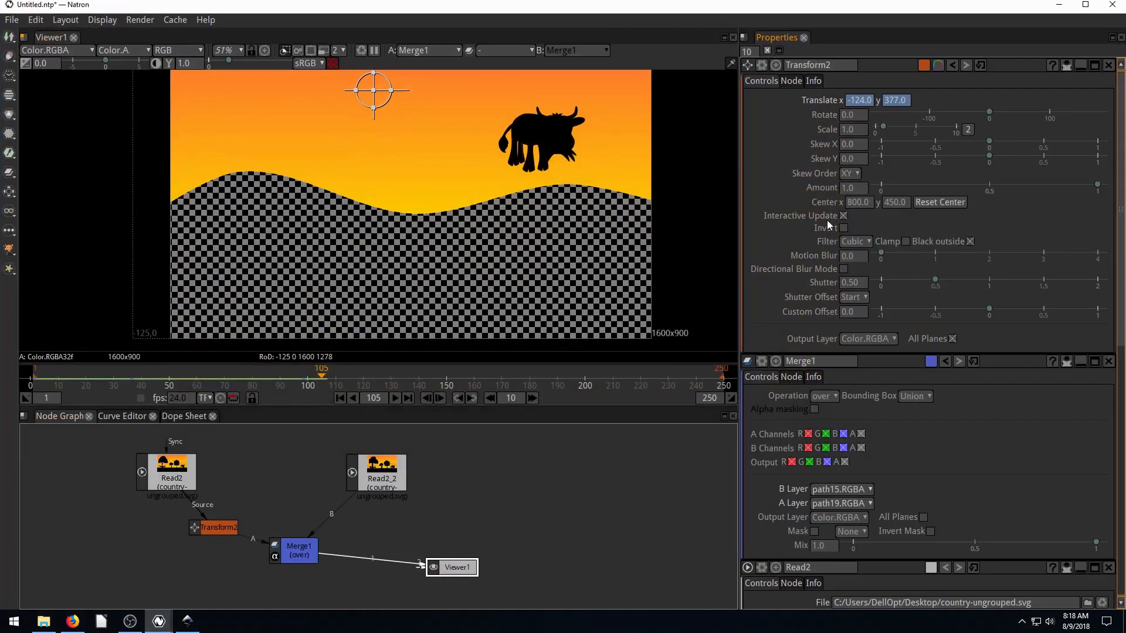
pyautogui.click(299, 551)
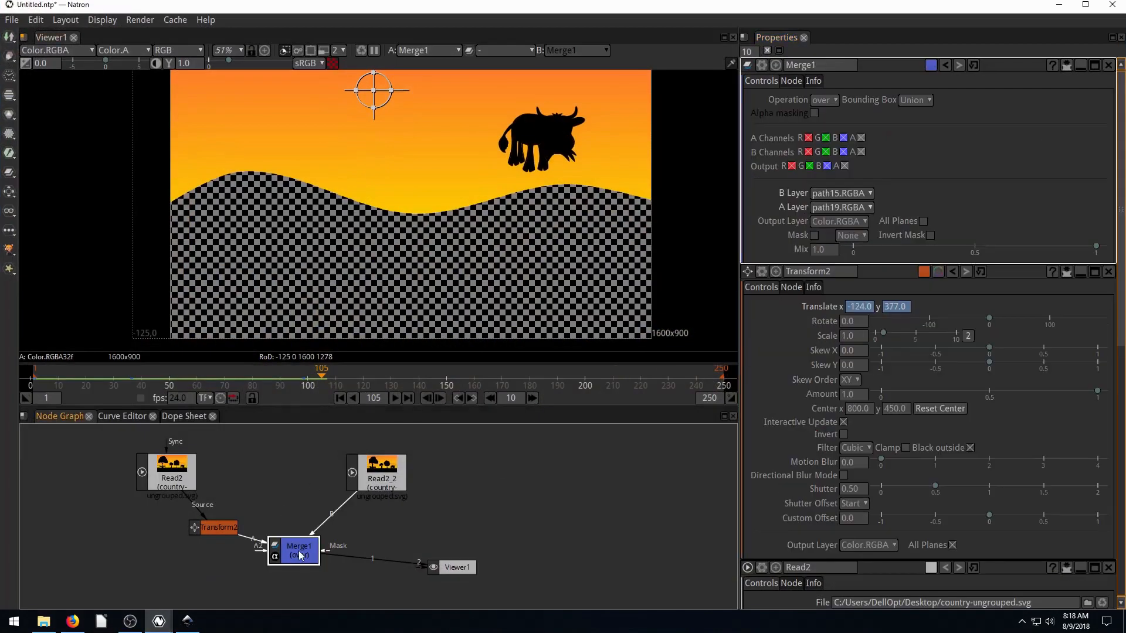
pyautogui.click(842, 207)
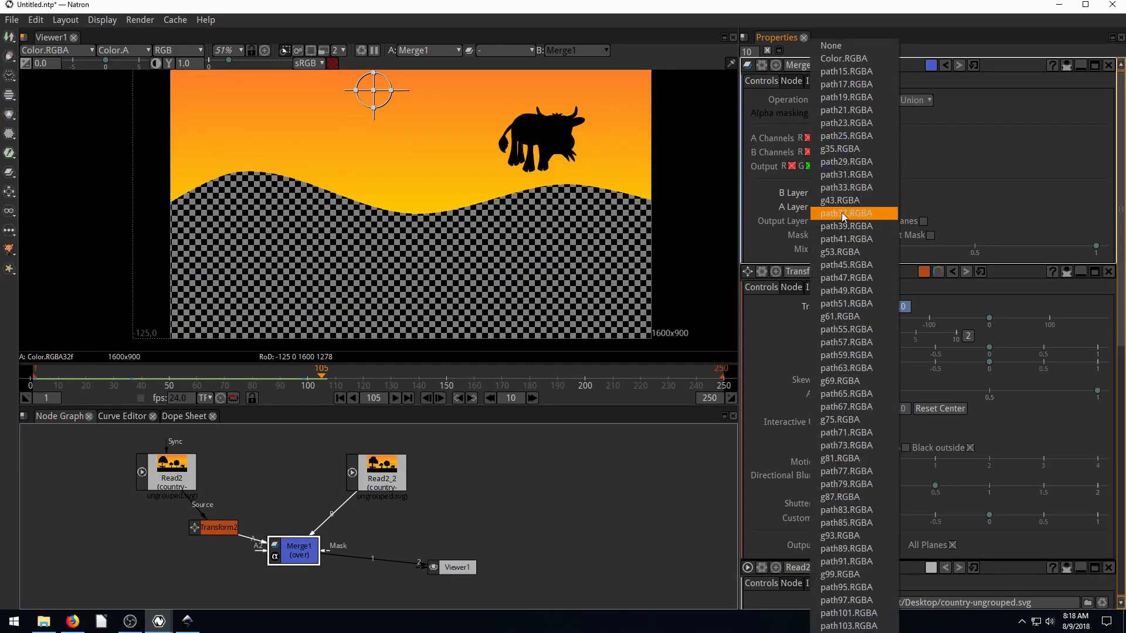
pyautogui.click(849, 613)
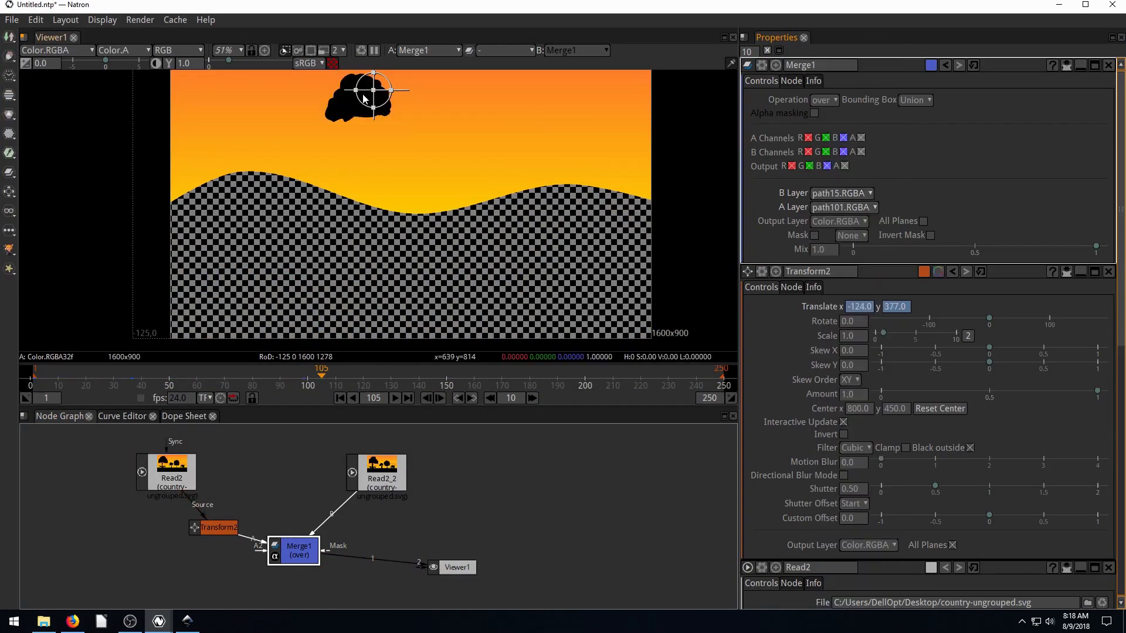
pyautogui.moveTo(363, 98); pyautogui.dragTo(430, 151)
# Return to Inkscape and set the object ID of the small tree's foliage to TreeTop
pyautogui.click(1058, 6)
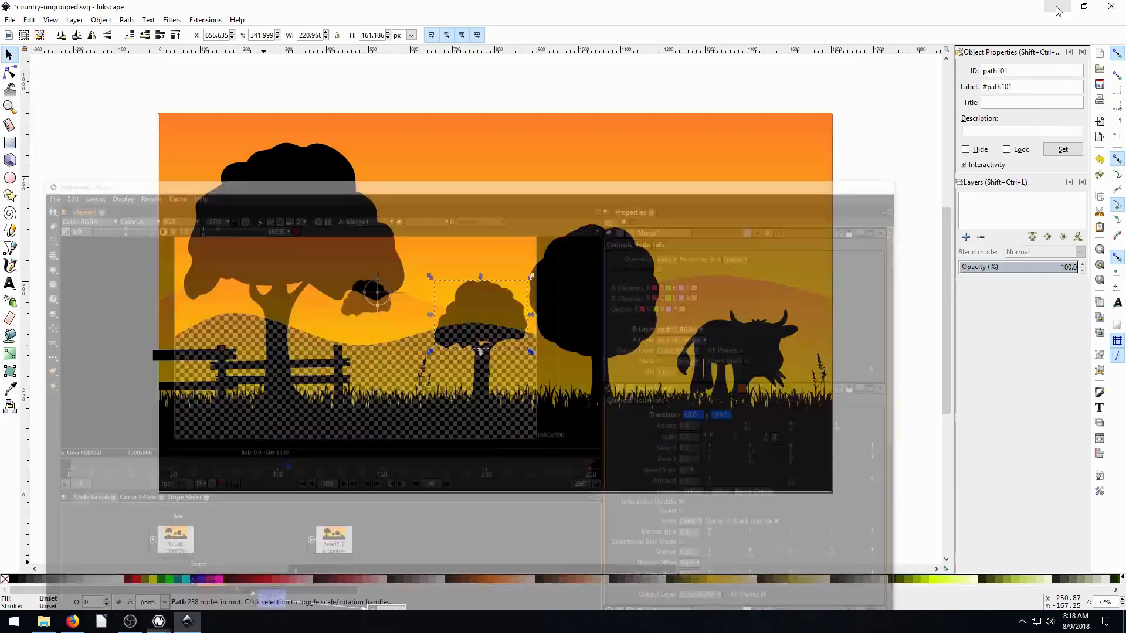
pyautogui.rightClick(484, 301)
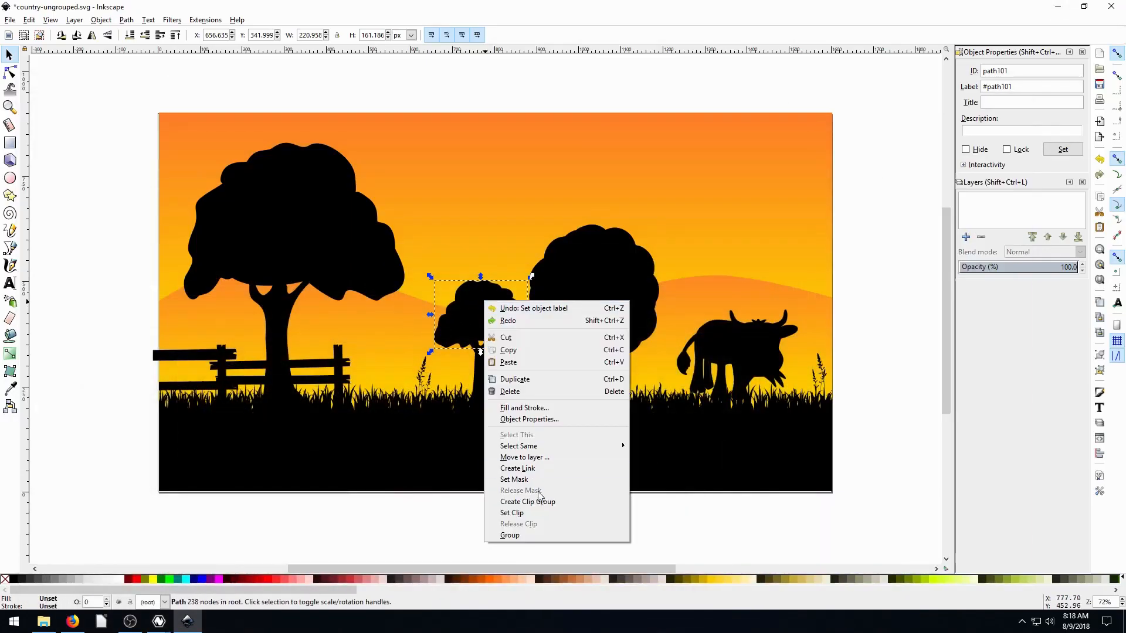
pyautogui.click(516, 420)
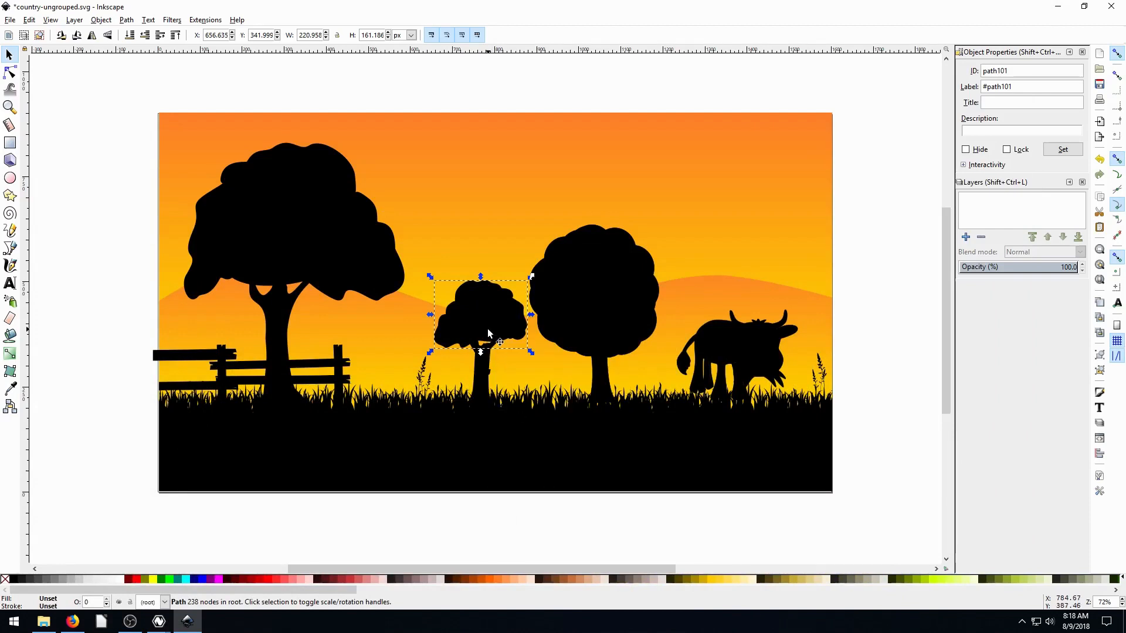
pyautogui.doubleClick(1016, 69)
pyautogui.write('TreeTop')
pyautogui.click(1063, 149)
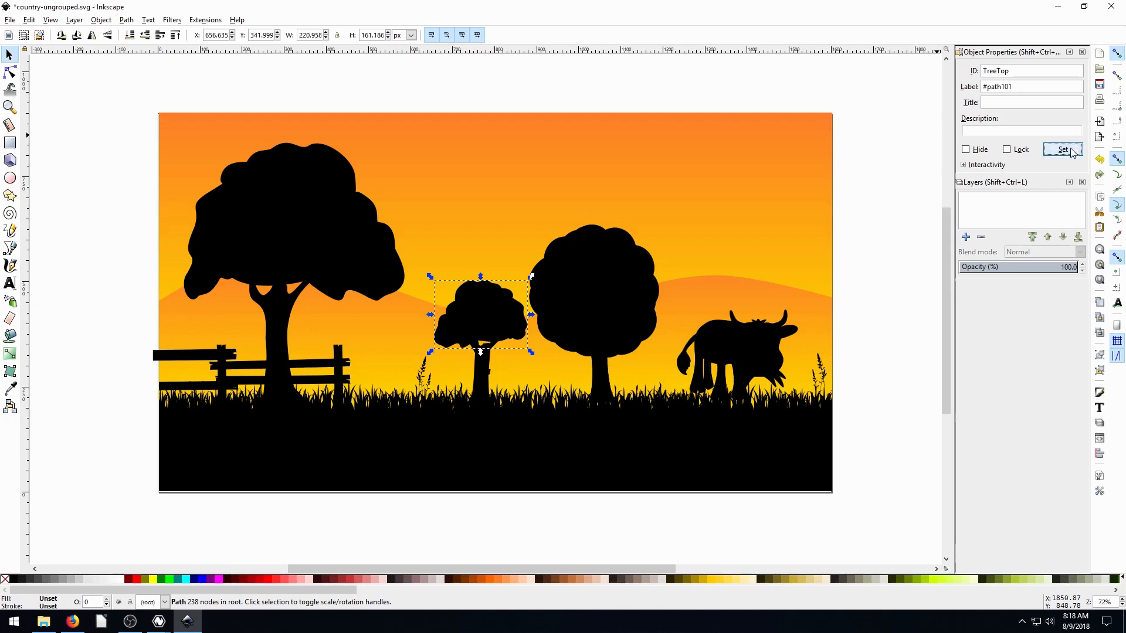
pyautogui.click(901, 182)
# Set the background rectangle's object ID to Sky
pyautogui.click(707, 305)
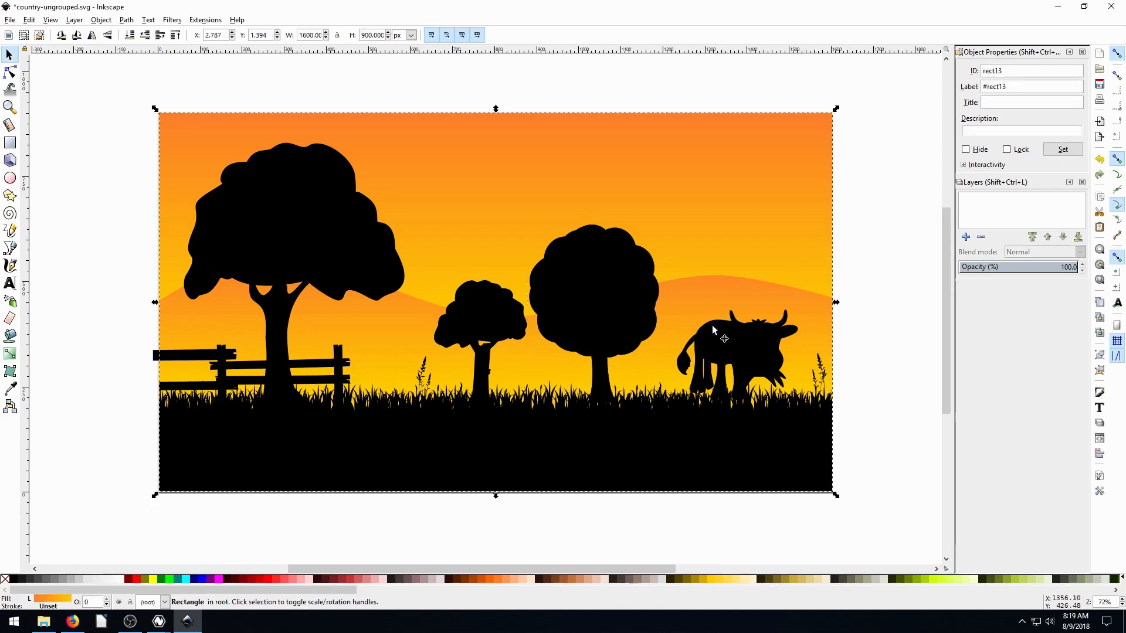
pyautogui.doubleClick(1005, 73)
pyautogui.write('Sky')
pyautogui.click(1064, 159)
# Try moving the grouped scene objects over the Sky rectangle, and undo the move
pyautogui.moveTo(763, 150); pyautogui.dragTo(743, 216)
pyautogui.hotkey('ctrl', 'z')
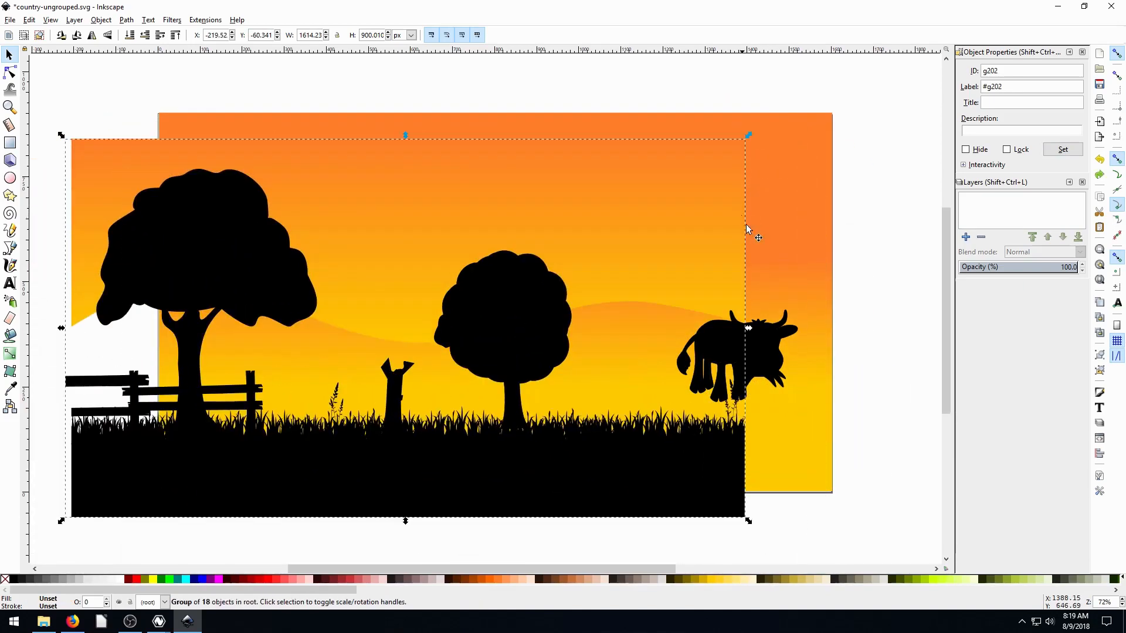
pyautogui.click(793, 234)
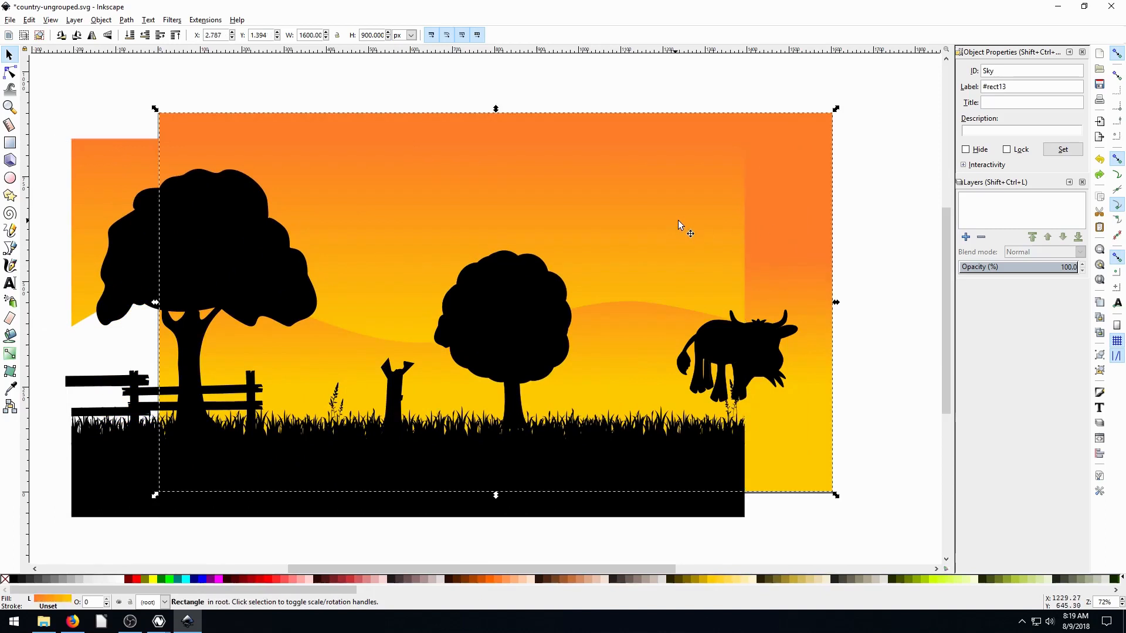
pyautogui.hotkey('ctrl', 'z')
pyautogui.press('Escape')
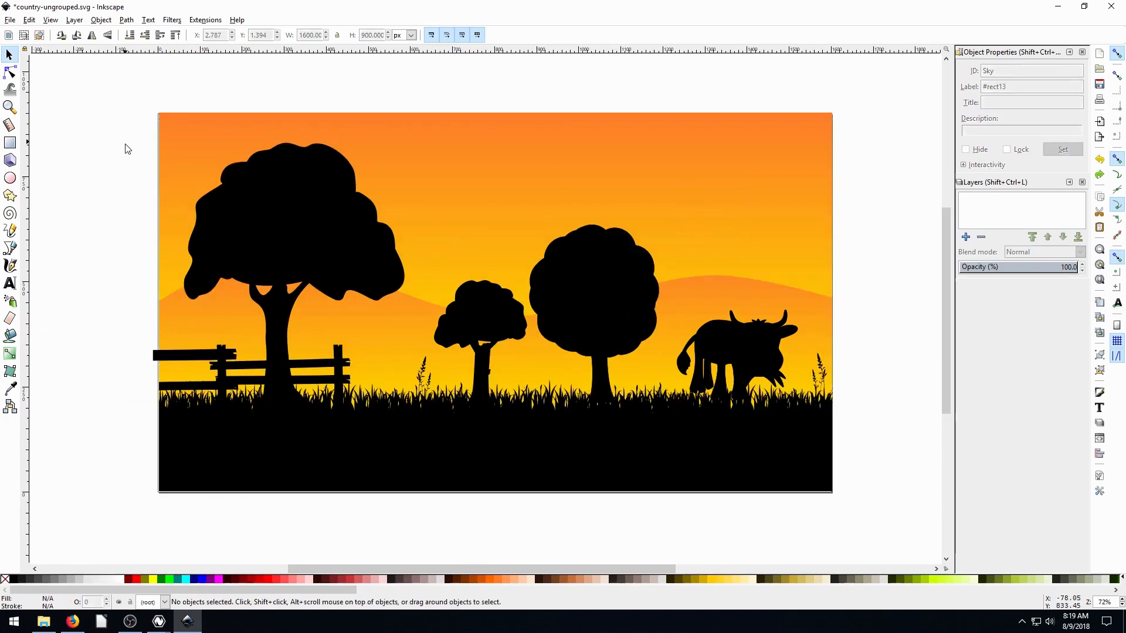
# Save country-ungrouped.svg and switch to Natron
pyautogui.click(10, 20)
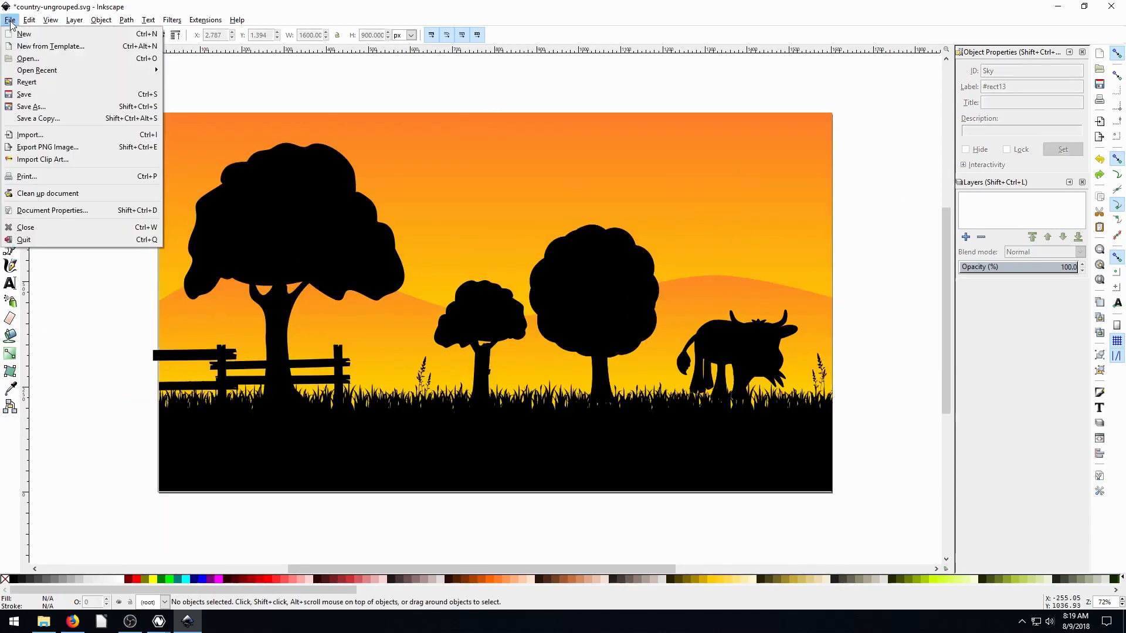
pyautogui.click(24, 95)
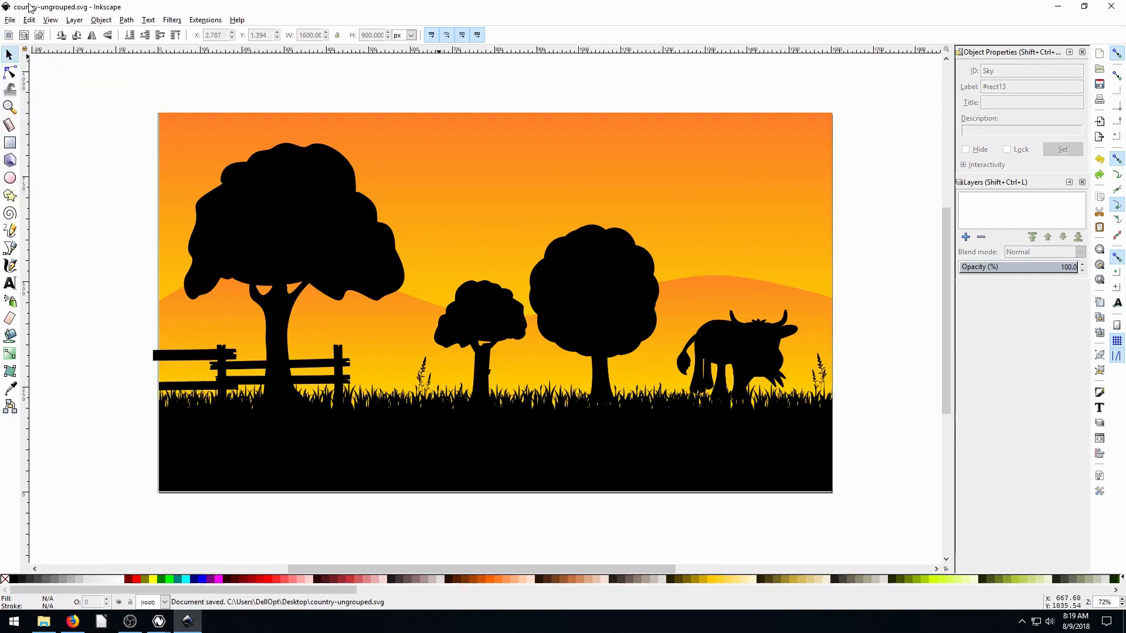
pyautogui.click(1052, 10)
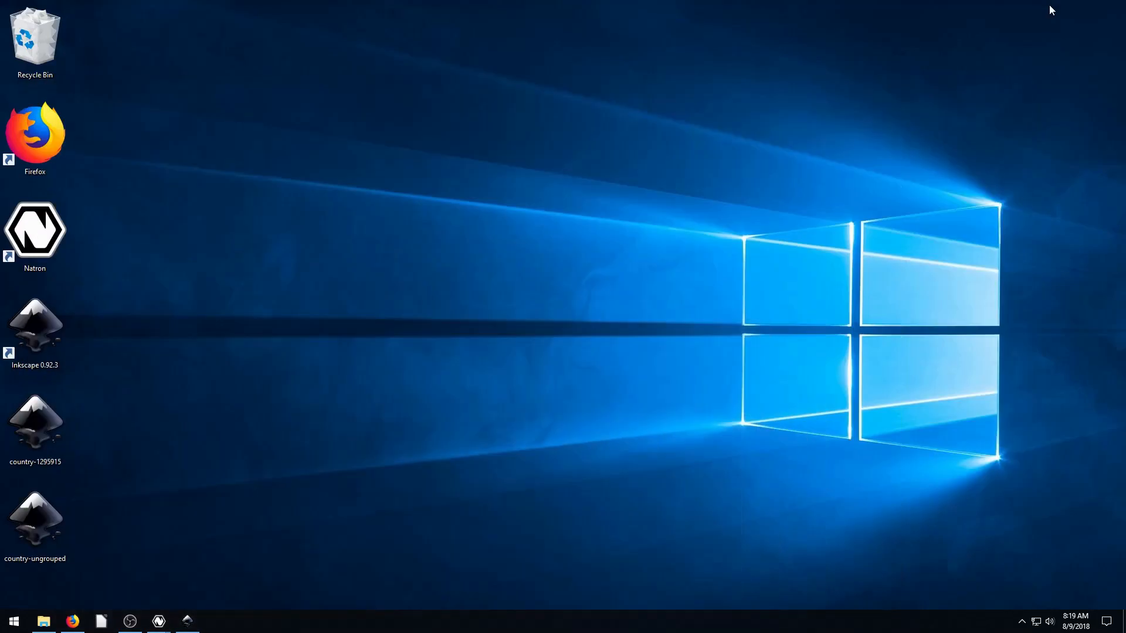
pyautogui.moveTo(159, 621)
pyautogui.click(215, 573)
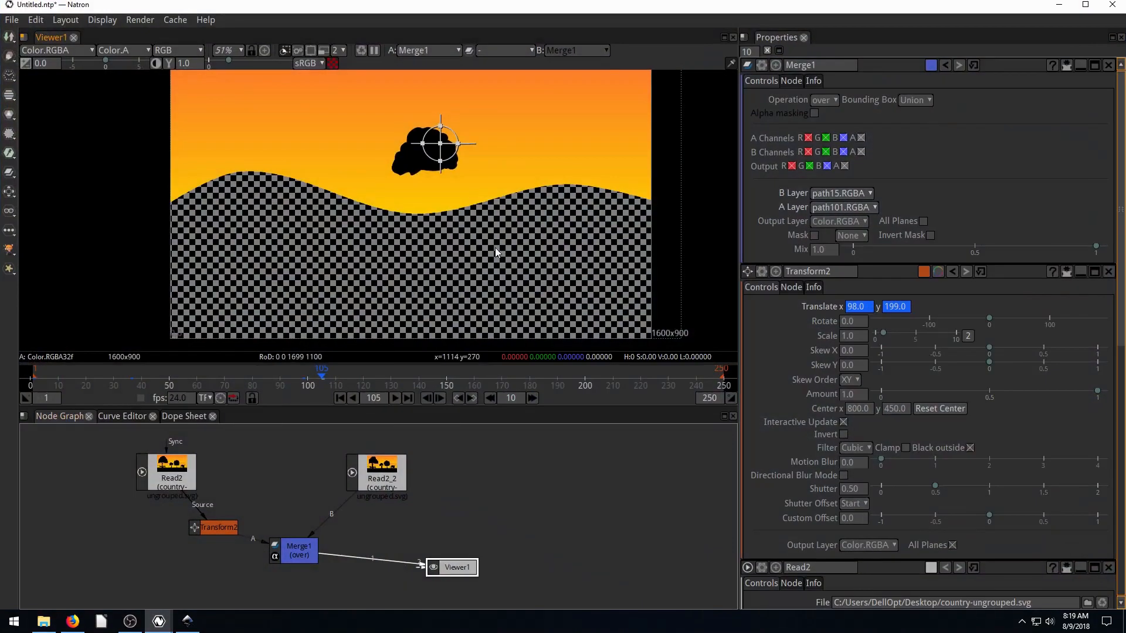
# Delete the Read2, Read2_2, Transform2 and Merge1 nodes from the node graph, keeping only Viewer1
pyautogui.click(177, 484)
pyautogui.press('Delete')
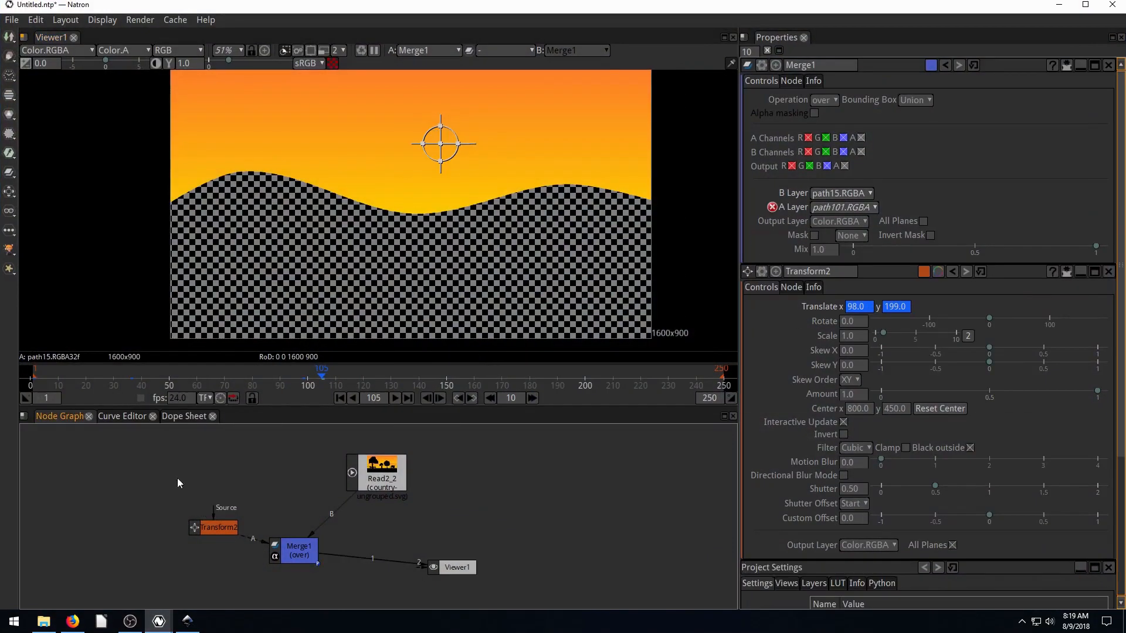
pyautogui.rightClick(376, 477)
pyautogui.click(291, 474)
pyautogui.doubleClick(378, 469)
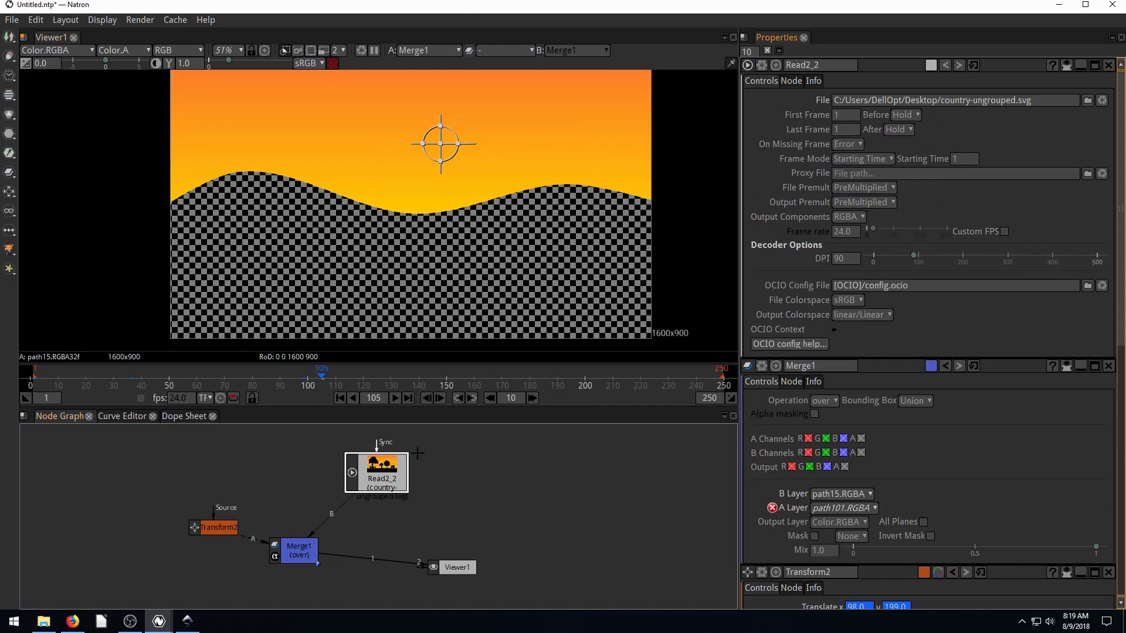
pyautogui.click(382, 472)
pyautogui.press('Delete')
pyautogui.click(206, 530)
pyautogui.press('Delete')
pyautogui.click(294, 551)
pyautogui.press('Delete')
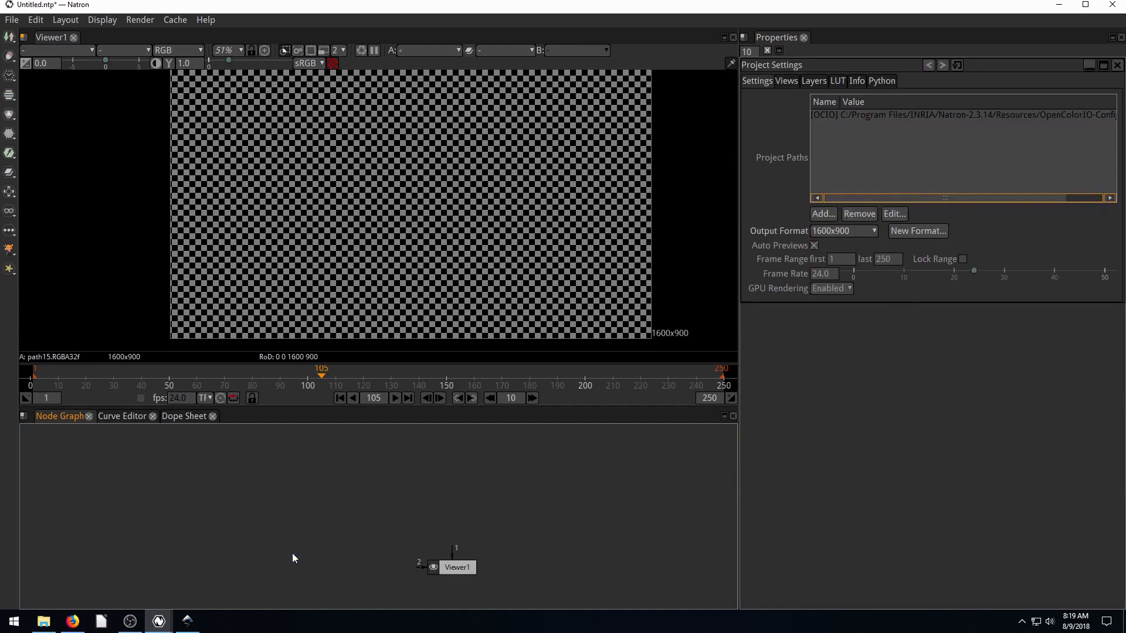
# Add a Read node loading country-ungrouped.svg from the Desktop and place it to the upper left of the connected Viewer1
pyautogui.moveTo(447, 562); pyautogui.dragTo(403, 521)
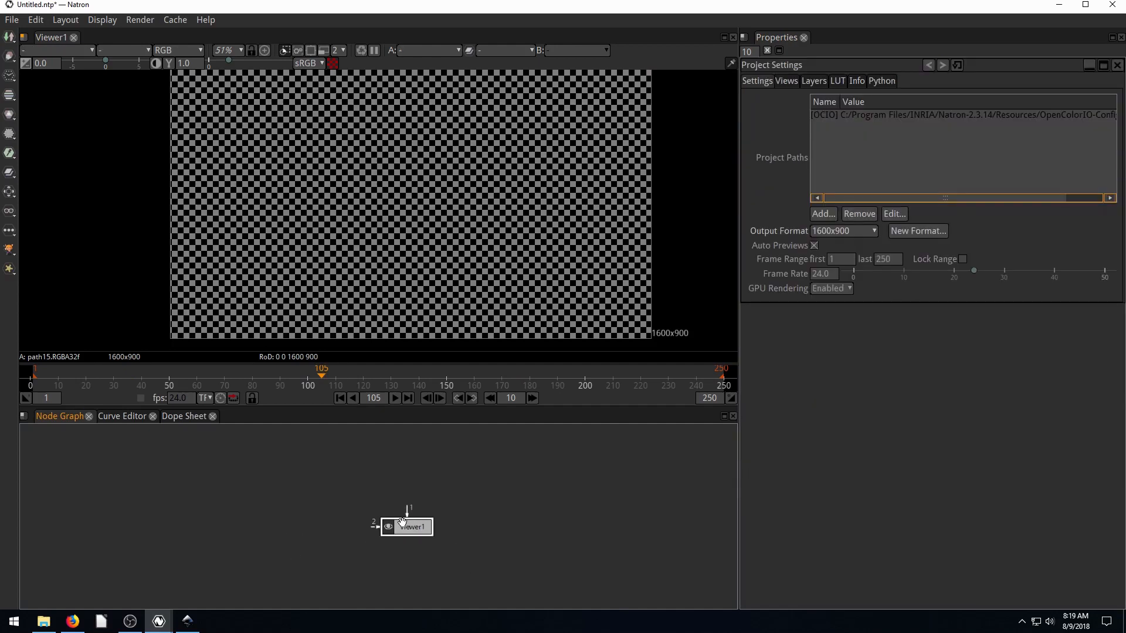
pyautogui.click(17, 35)
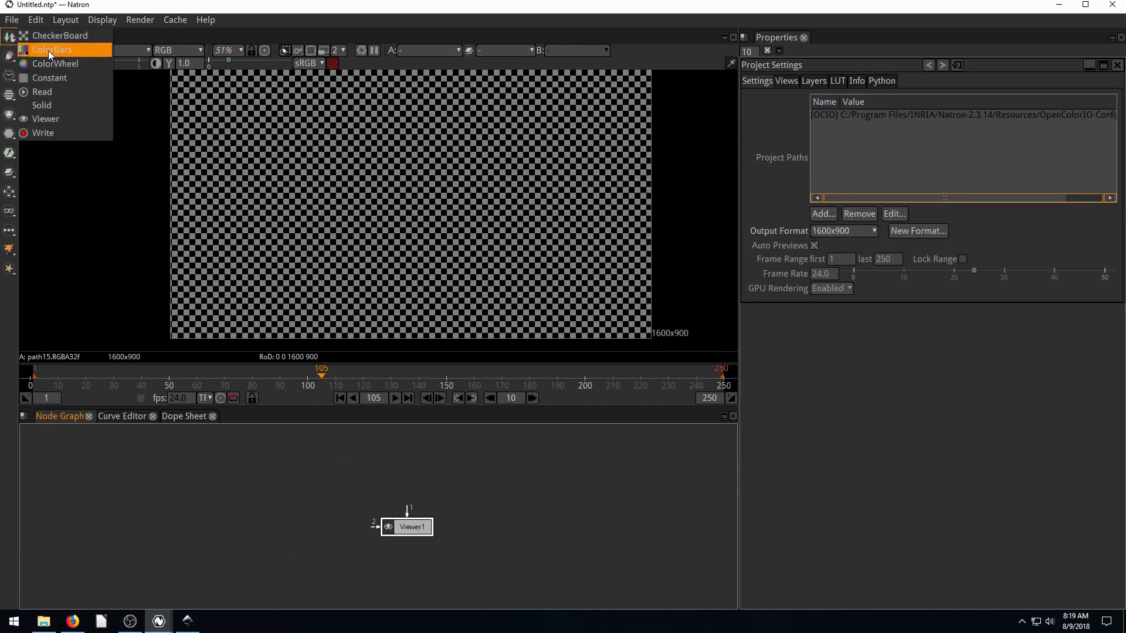
pyautogui.click(46, 92)
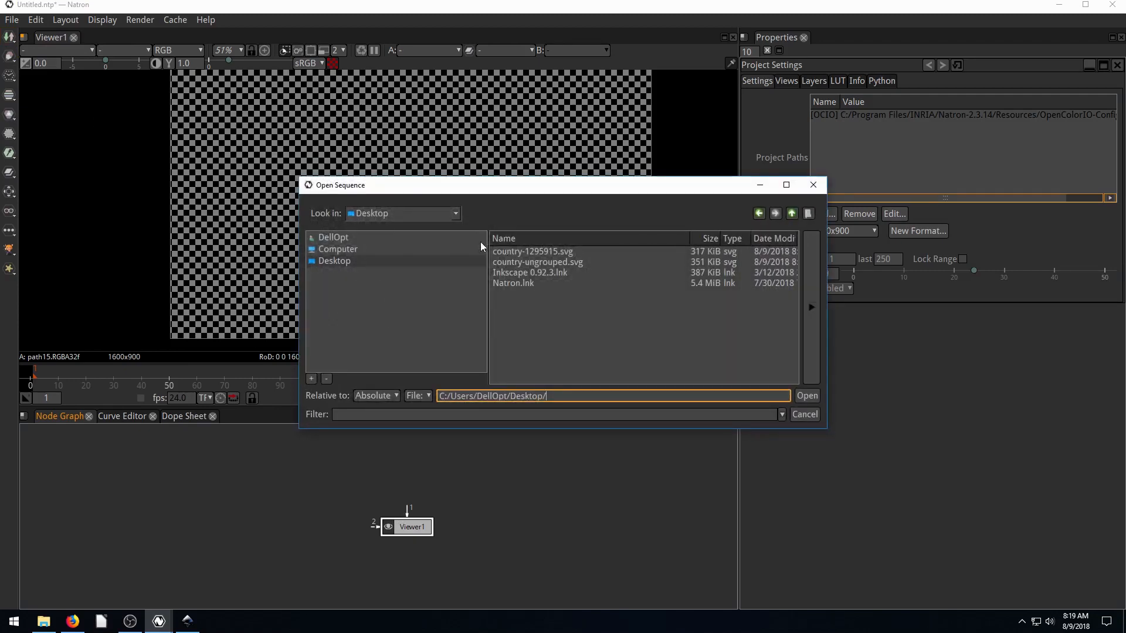
pyautogui.click(522, 262)
pyautogui.click(805, 398)
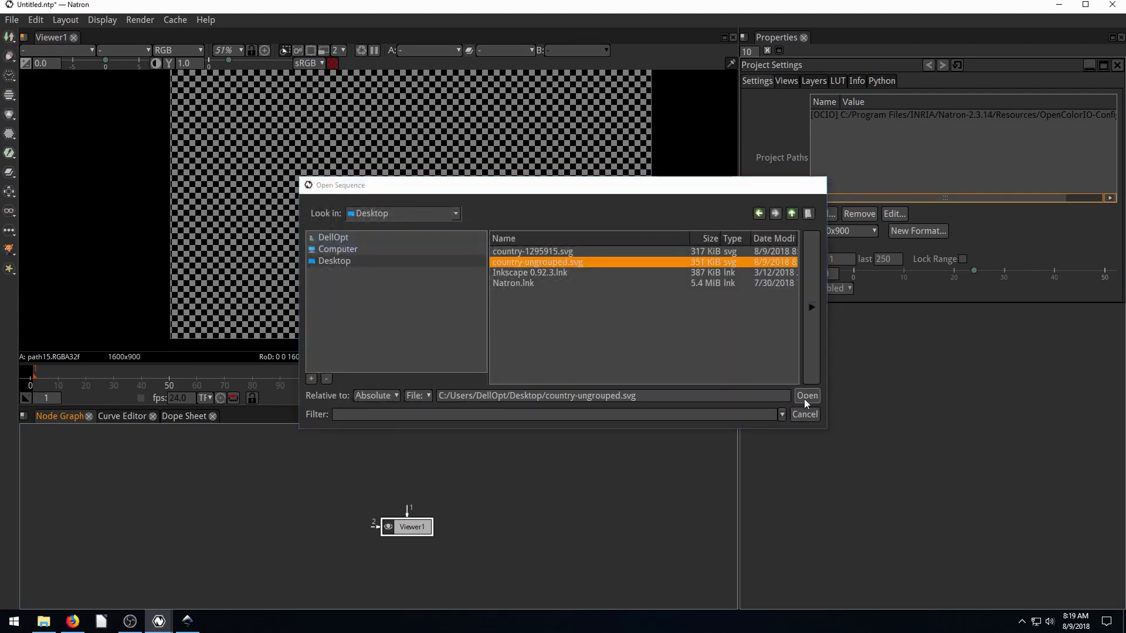
pyautogui.moveTo(419, 490); pyautogui.dragTo(282, 490)
pyautogui.moveTo(413, 529); pyautogui.dragTo(489, 553)
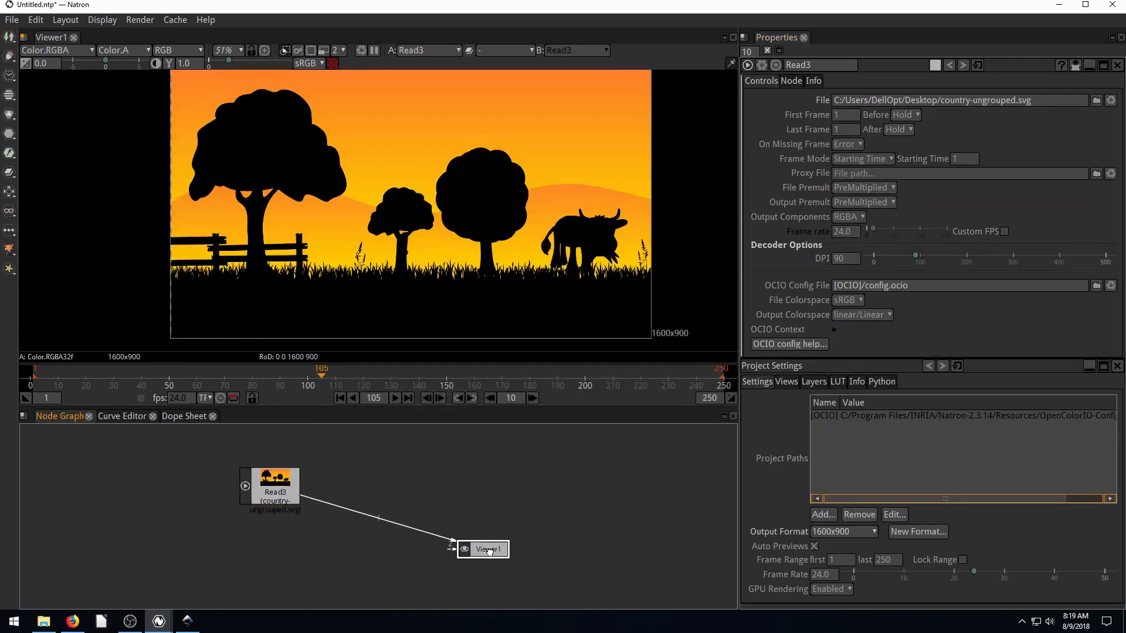
# Spread the Read3 and Viewer1 nodes apart and insert a Merge node between them with Read3 feeding input A
pyautogui.moveTo(288, 472); pyautogui.dragTo(279, 461)
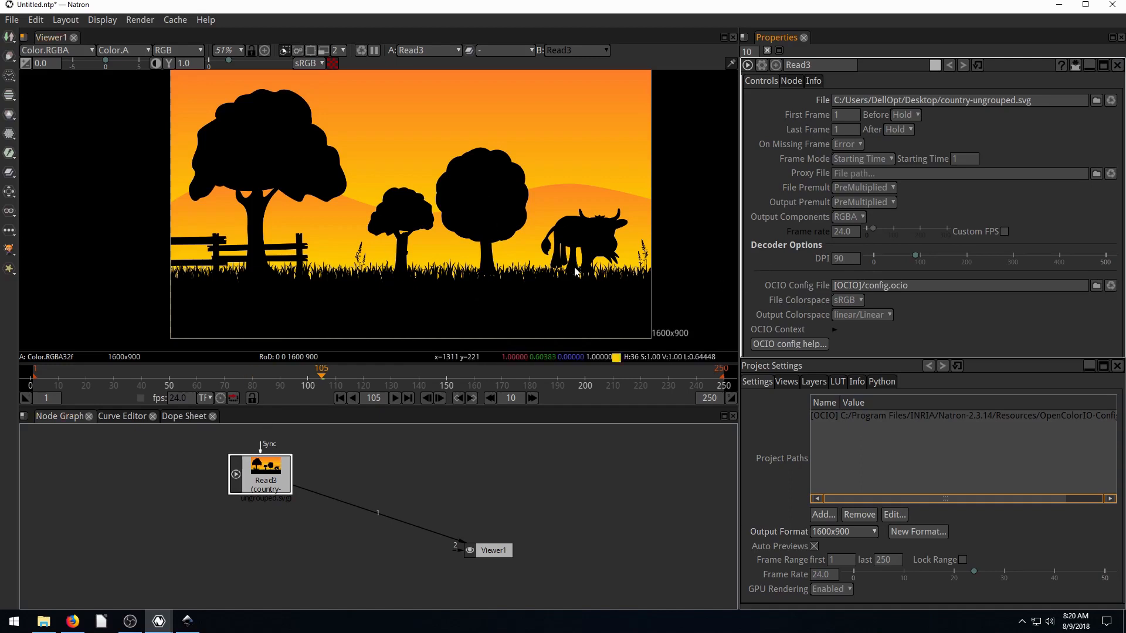
pyautogui.moveTo(264, 469); pyautogui.dragTo(240, 472)
pyautogui.moveTo(496, 551); pyautogui.dragTo(528, 559)
pyautogui.click(230, 482)
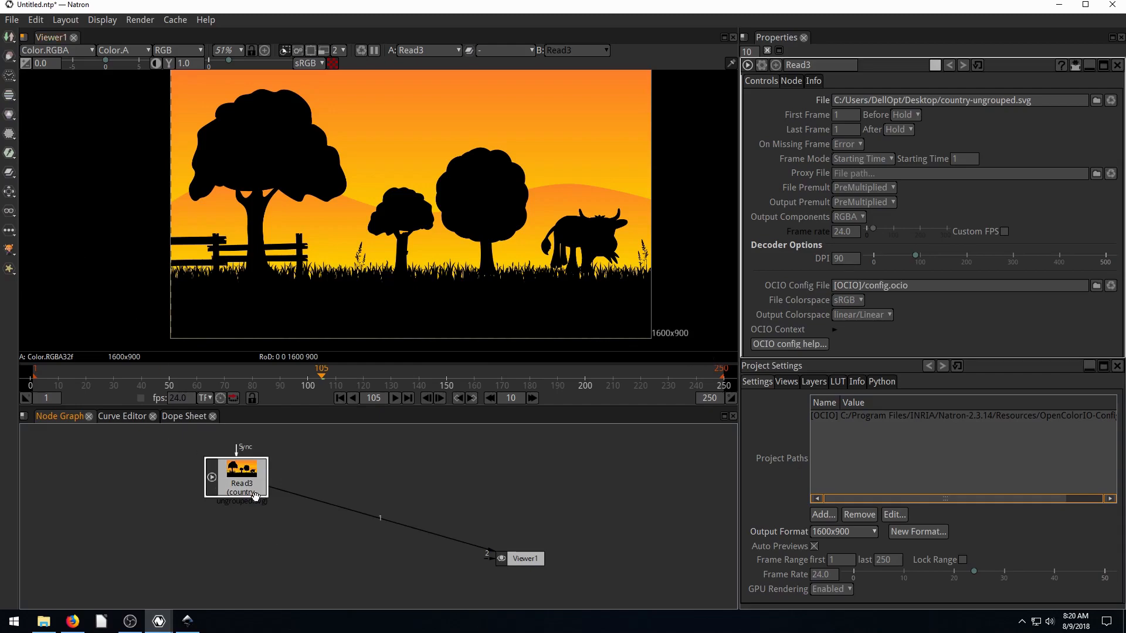
pyautogui.press('m')
pyautogui.moveTo(246, 525); pyautogui.dragTo(362, 526)
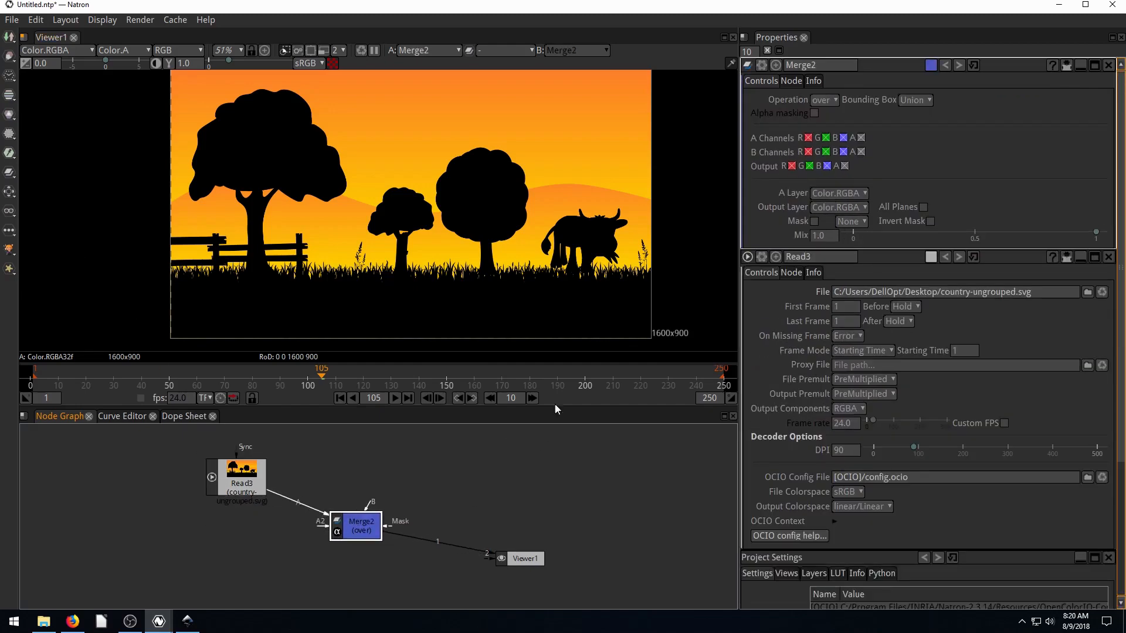
# Set Merge2's A layer to Cow.RGBA and shift the node slightly down and left in the node graph
pyautogui.click(243, 491)
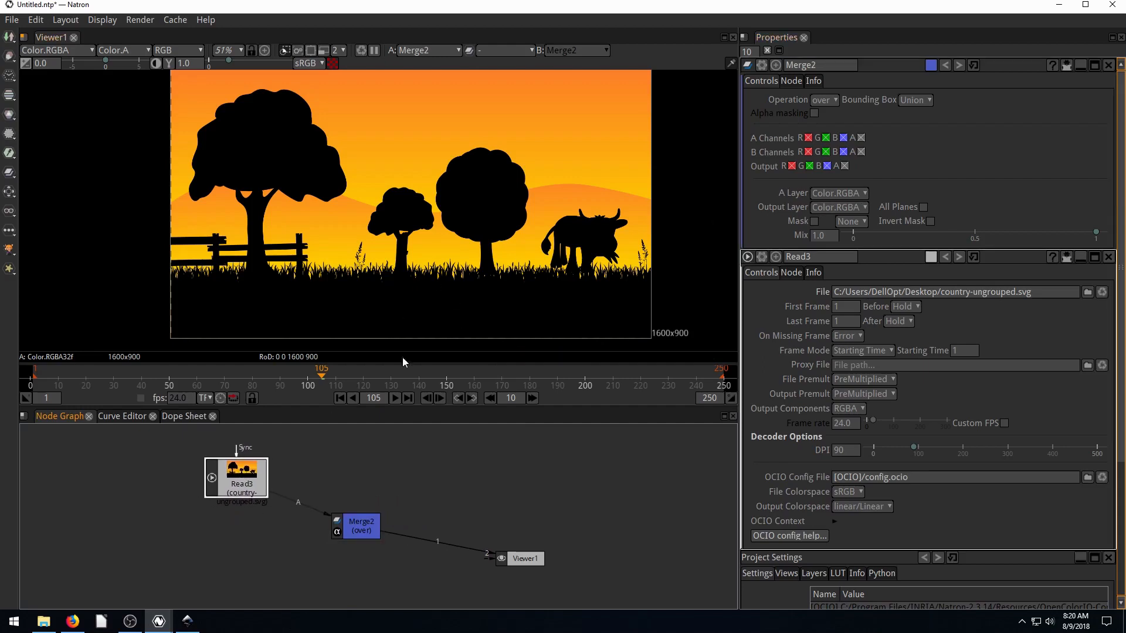
pyautogui.moveTo(359, 527); pyautogui.dragTo(354, 536)
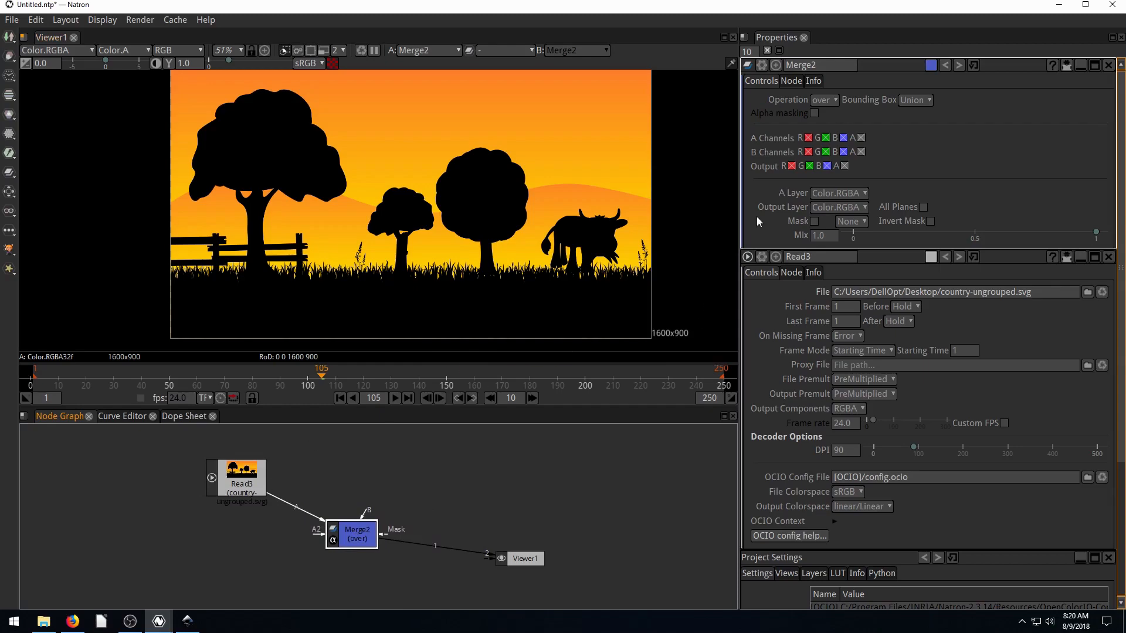
pyautogui.click(825, 195)
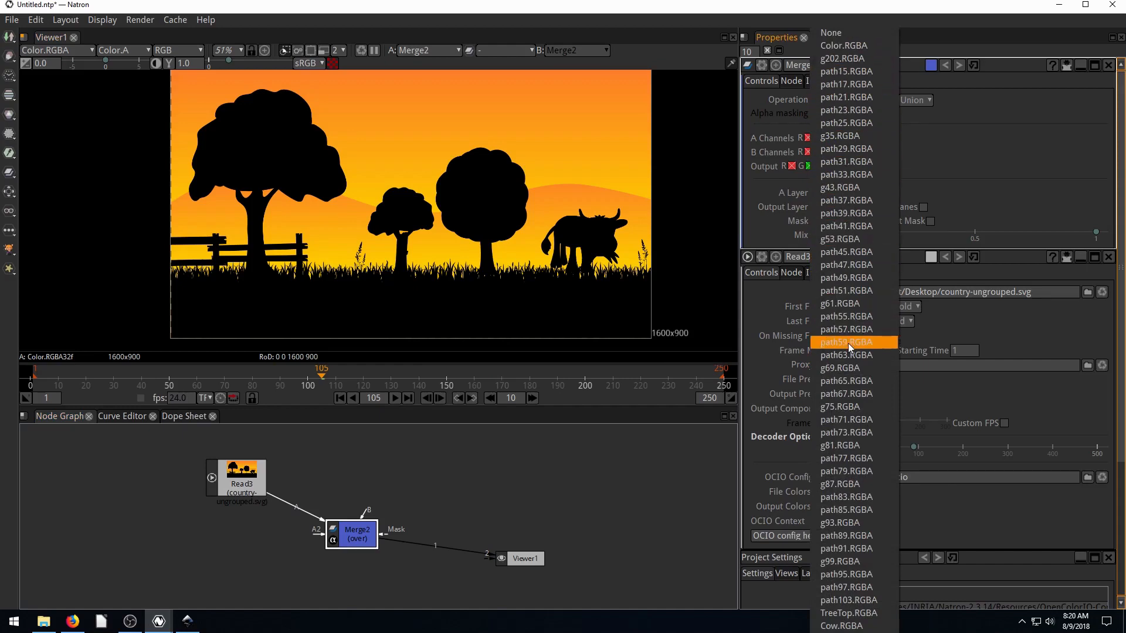
pyautogui.click(847, 627)
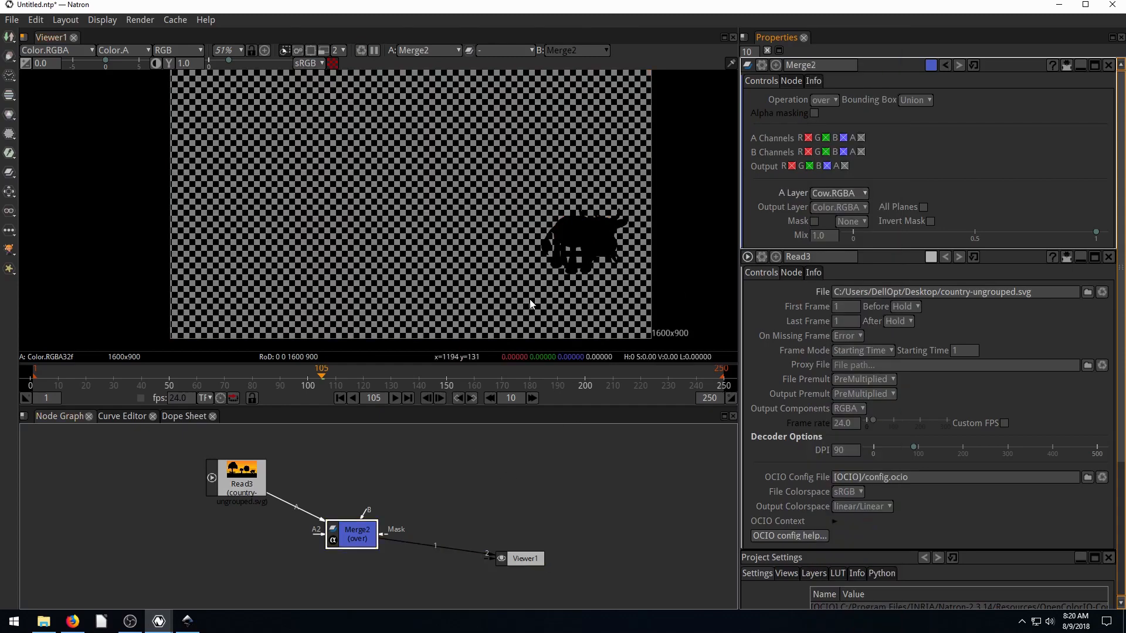
pyautogui.moveTo(360, 535); pyautogui.dragTo(351, 543)
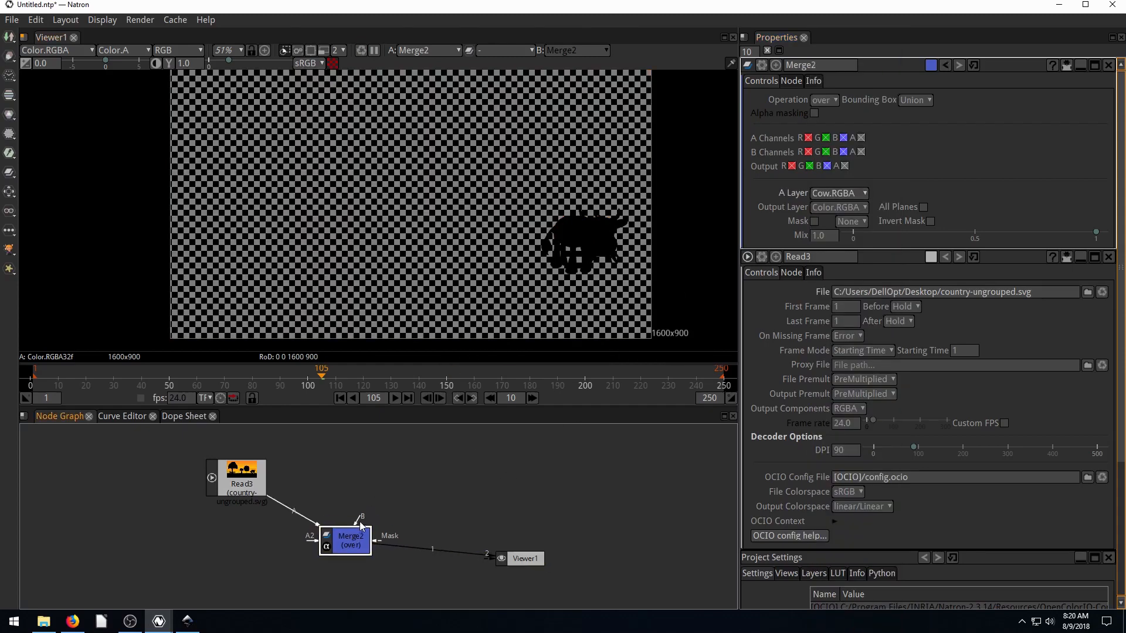
# Duplicate the Read3 node, place the copy above Merge2 and connect it to the B input
pyautogui.click(238, 485)
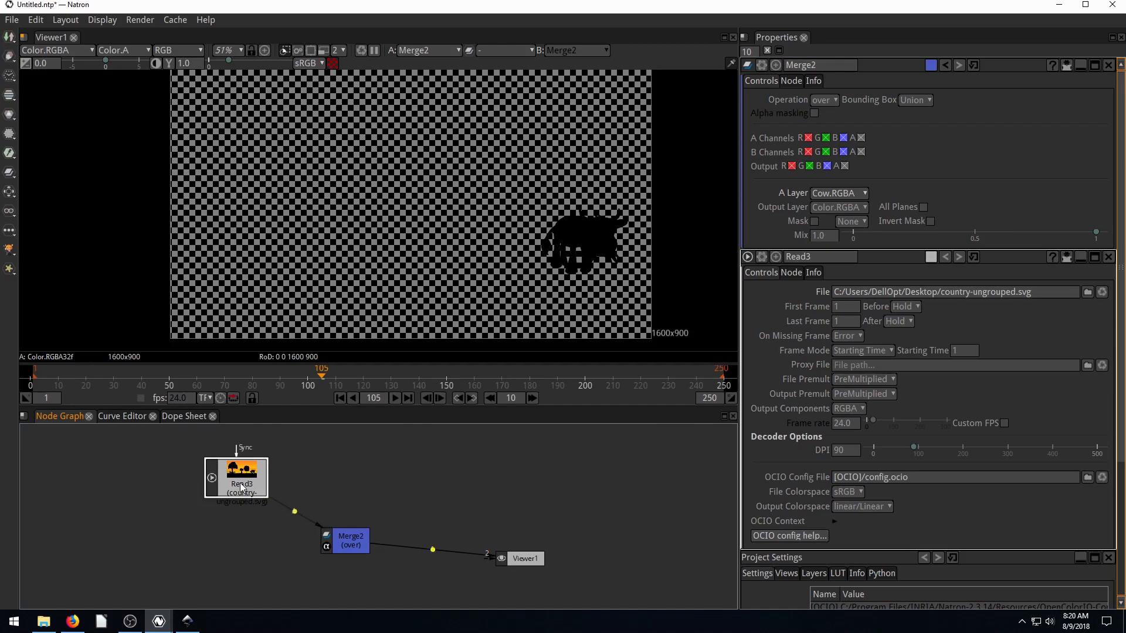
pyautogui.hotkey('alt', 'c')
pyautogui.moveTo(262, 501); pyautogui.dragTo(381, 476)
pyautogui.click(354, 536)
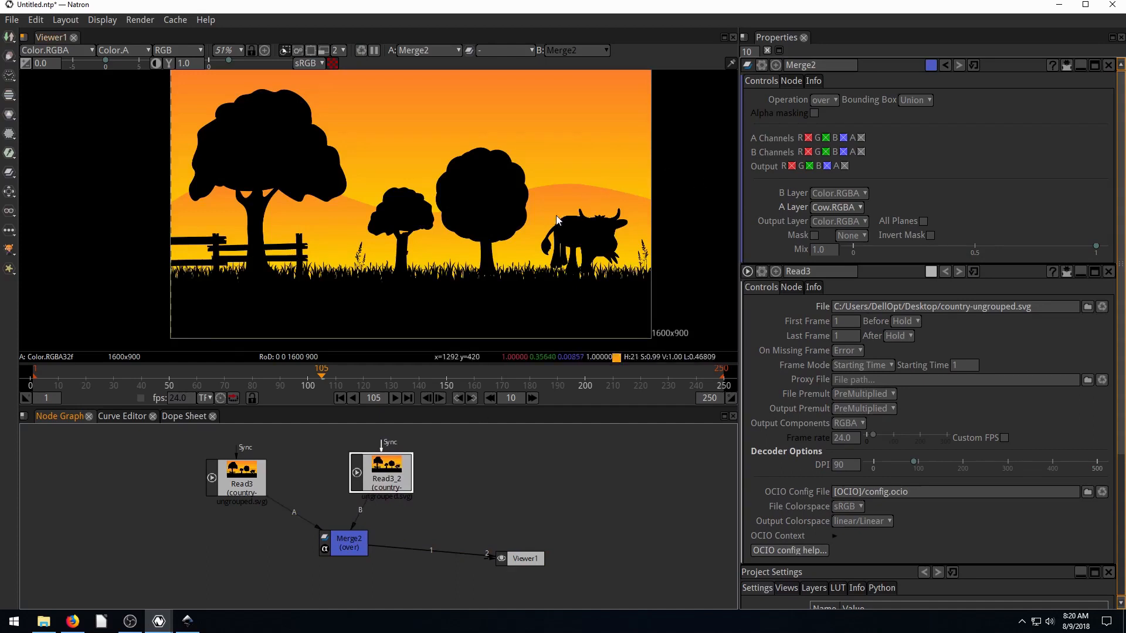
# Disable the Read3 node and look through Merge2's B layer options for the sky layer
pyautogui.click(240, 487)
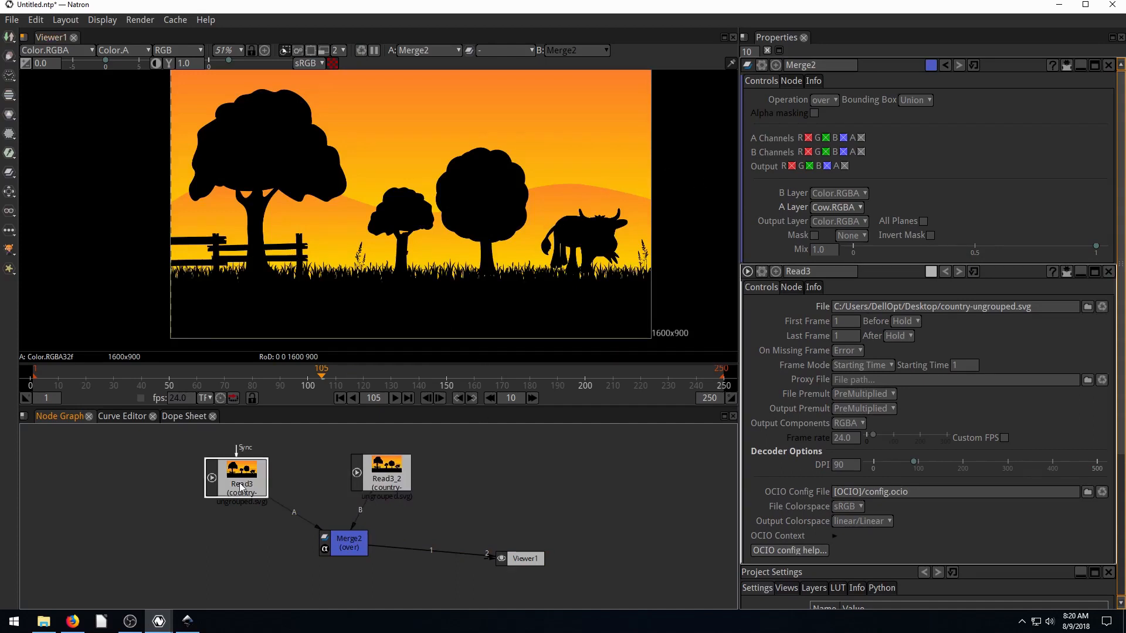
pyautogui.press('d')
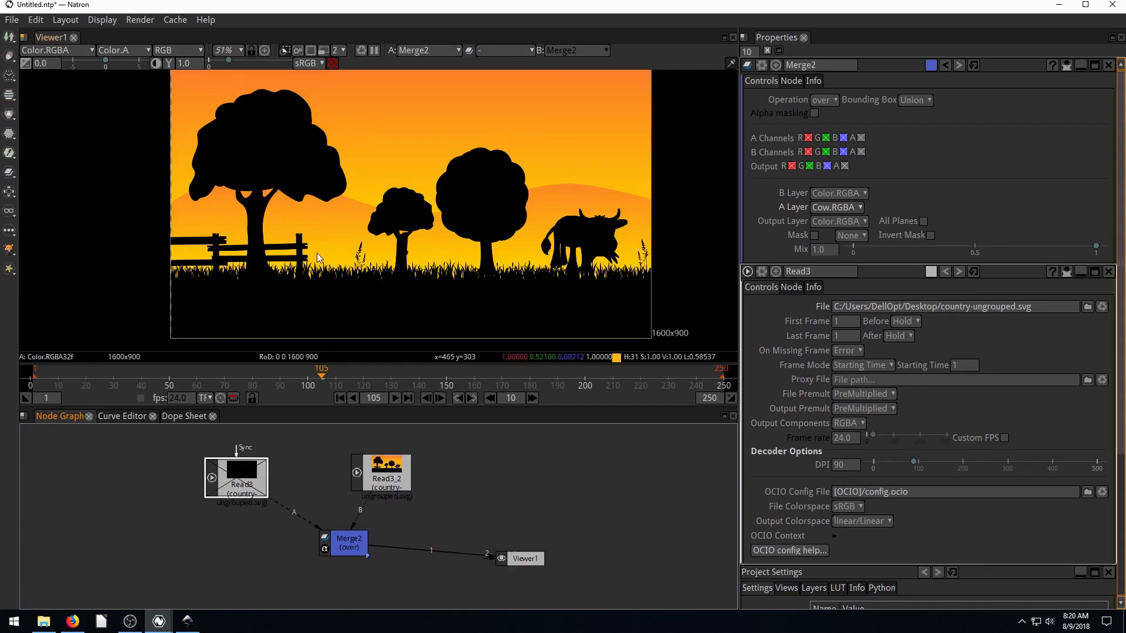
pyautogui.moveTo(399, 489); pyautogui.dragTo(409, 485)
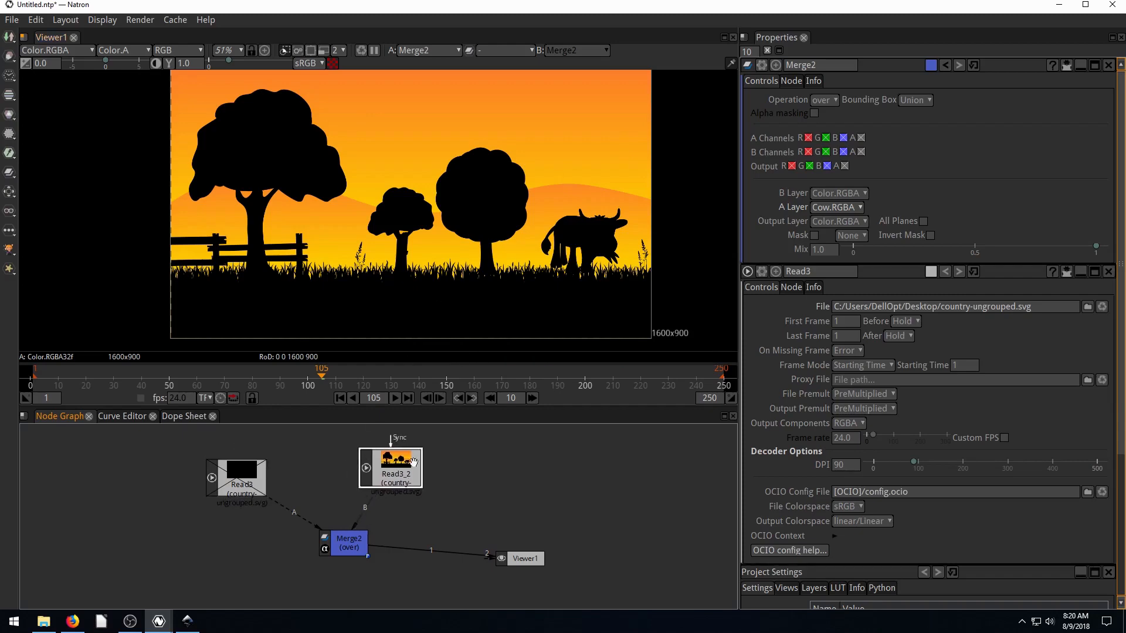
pyautogui.click(836, 193)
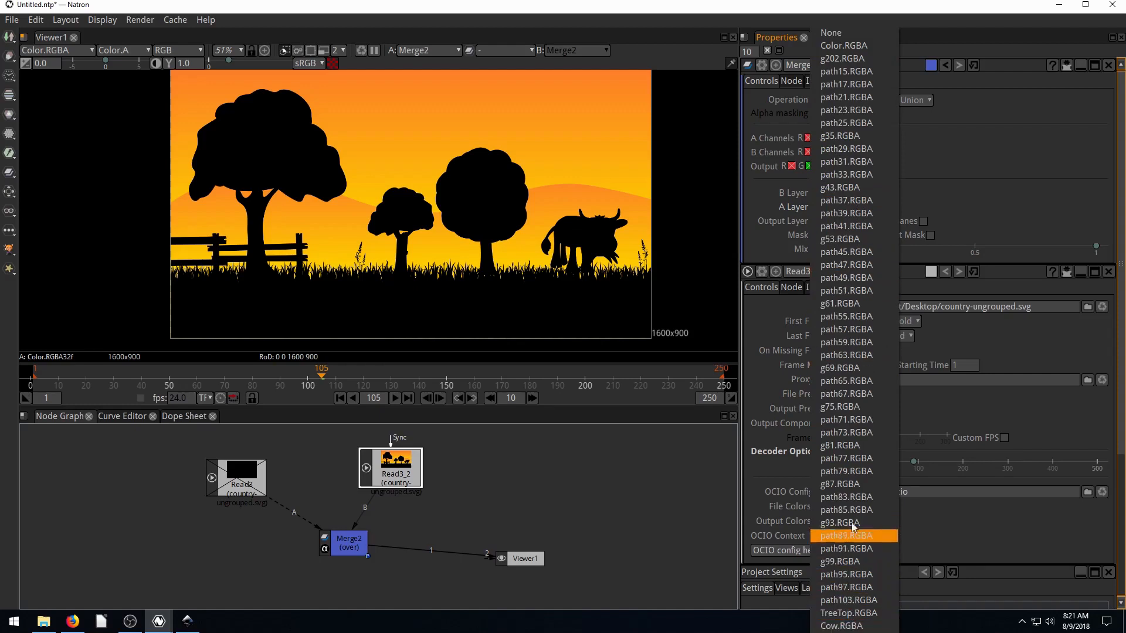
pyautogui.click(840, 53)
# Check the sky rectangle's object ID in Inkscape, and return to Merge2's layer settings in Natron
pyautogui.click(188, 621)
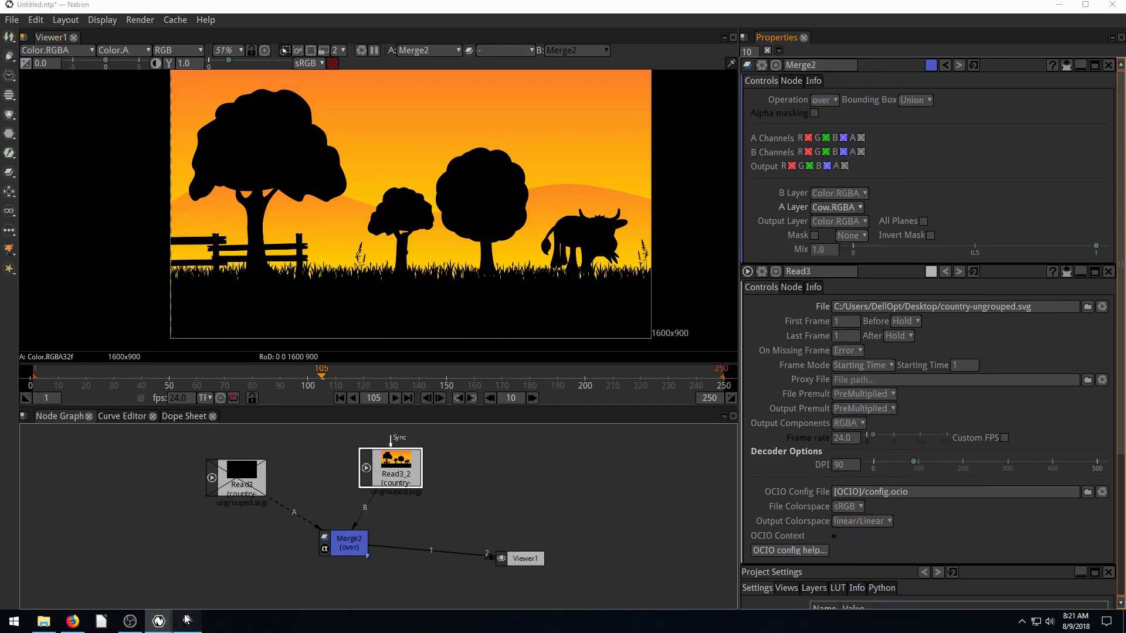
pyautogui.click(707, 294)
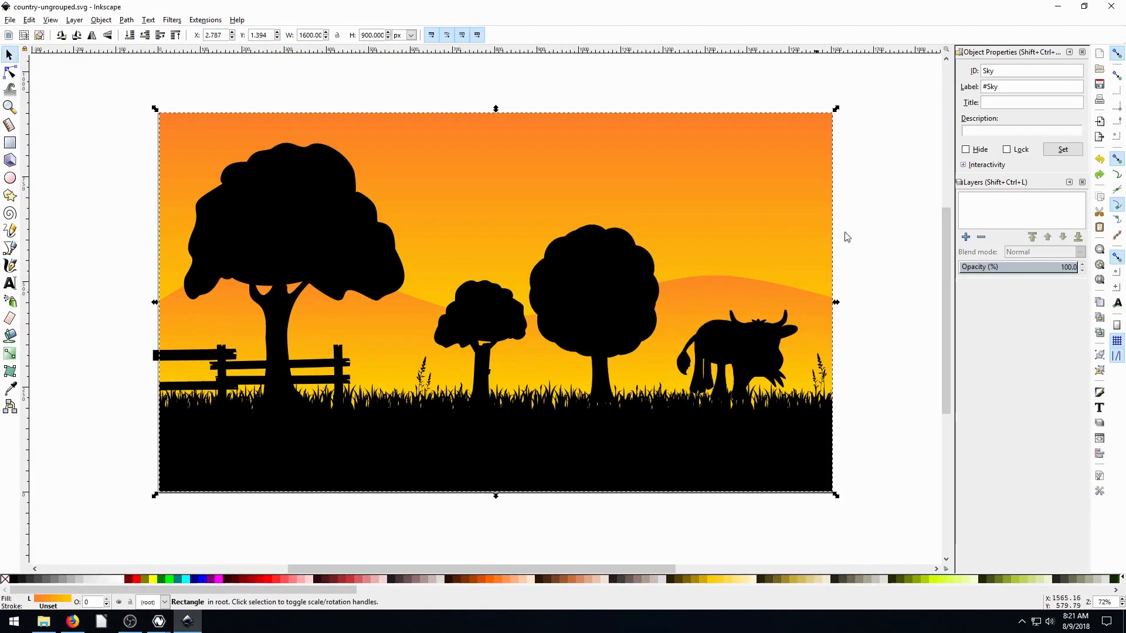
pyautogui.click(1059, 6)
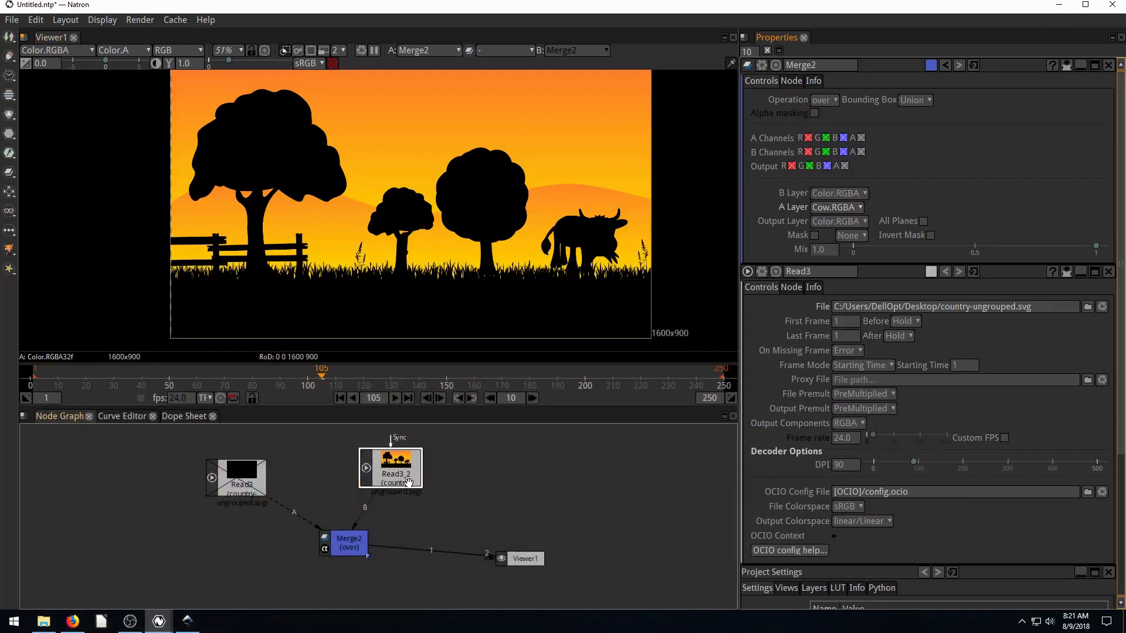
pyautogui.click(835, 207)
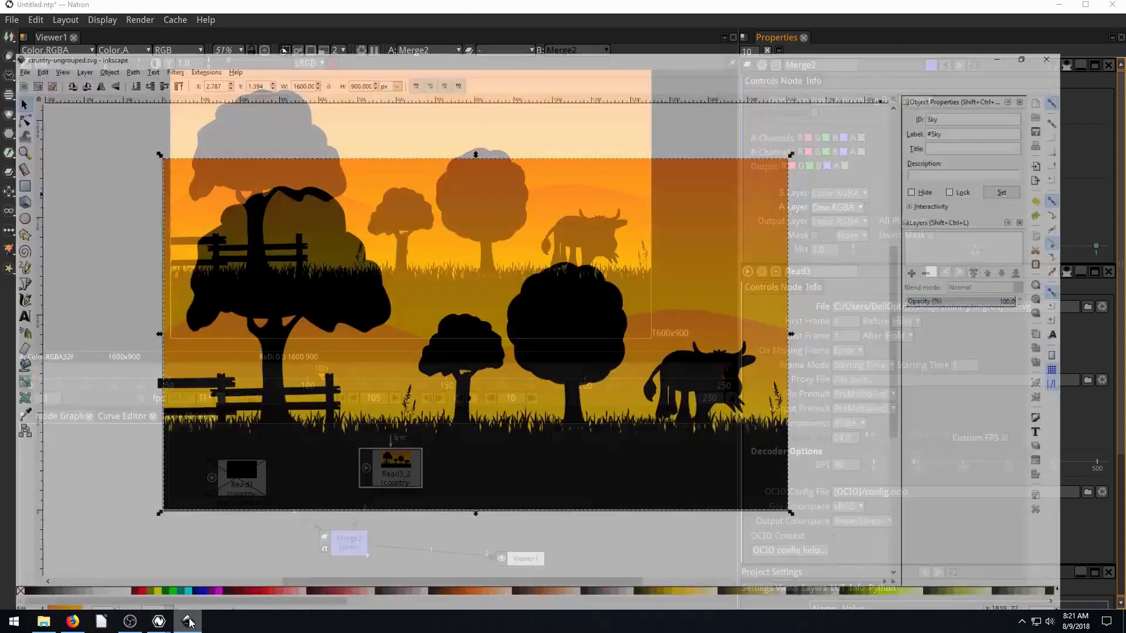
# Switch to Inkscape, convert the selected sky rectangle to a path and apply its object properties with the ID Sky
pyautogui.click(188, 621)
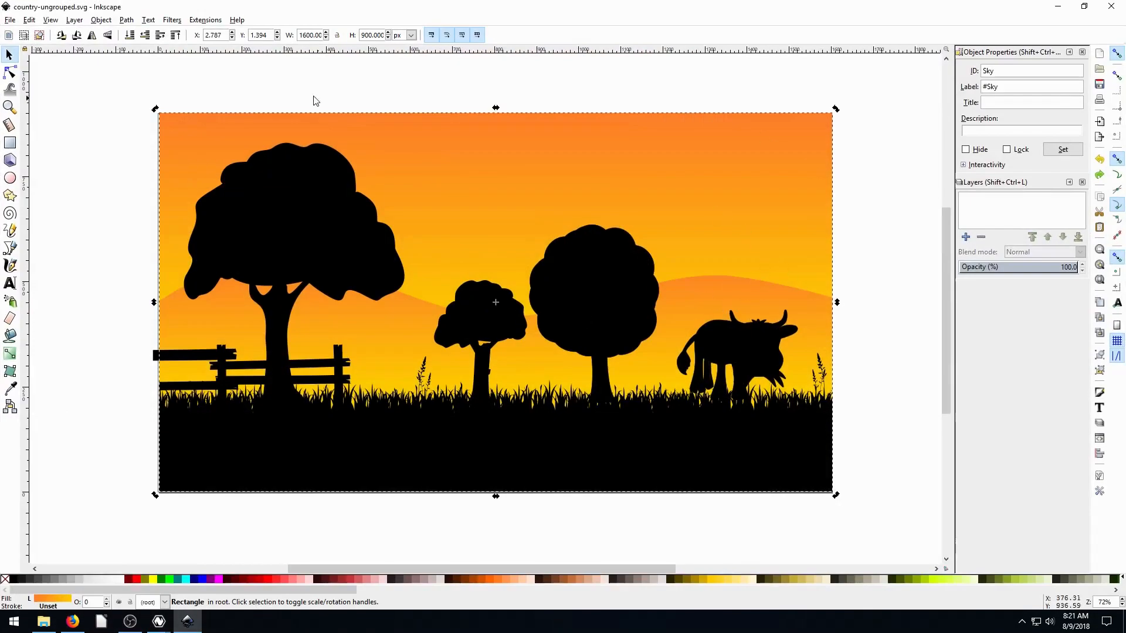
pyautogui.click(101, 21)
pyautogui.moveTo(126, 20)
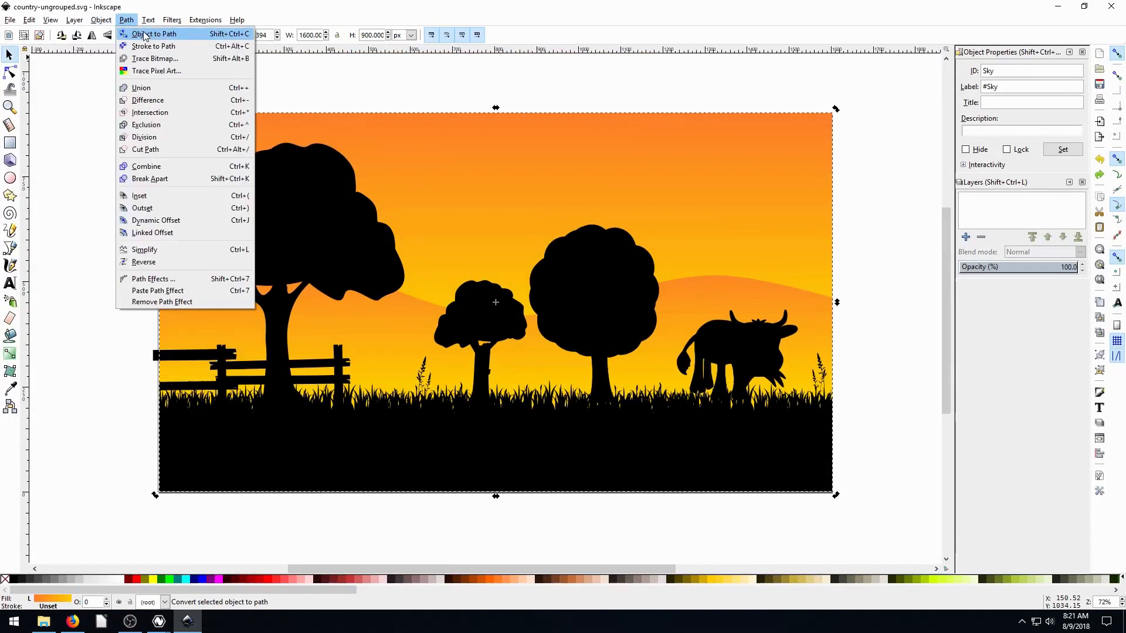
pyautogui.click(148, 37)
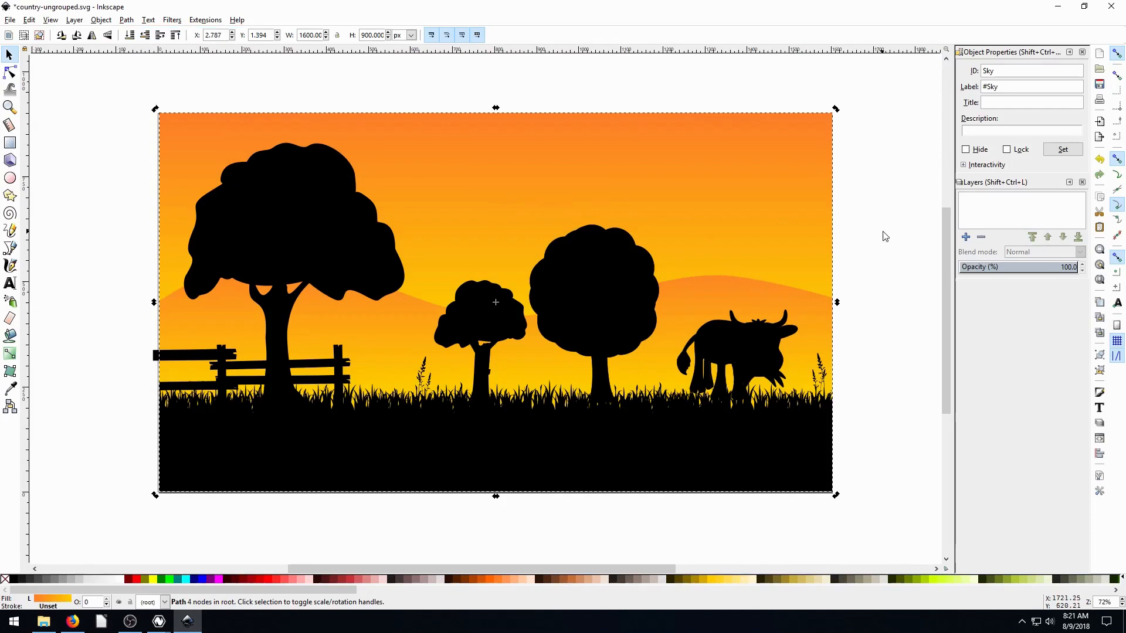
pyautogui.click(1062, 150)
# Save country-ungrouped.svg and return to Natron
pyautogui.click(10, 20)
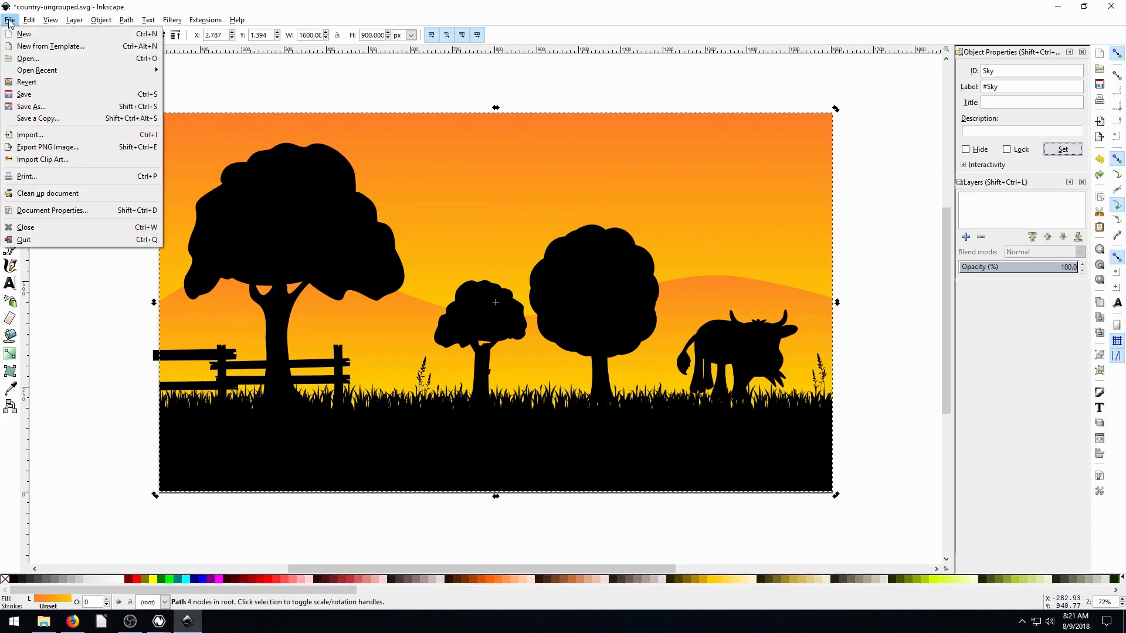
pyautogui.click(24, 102)
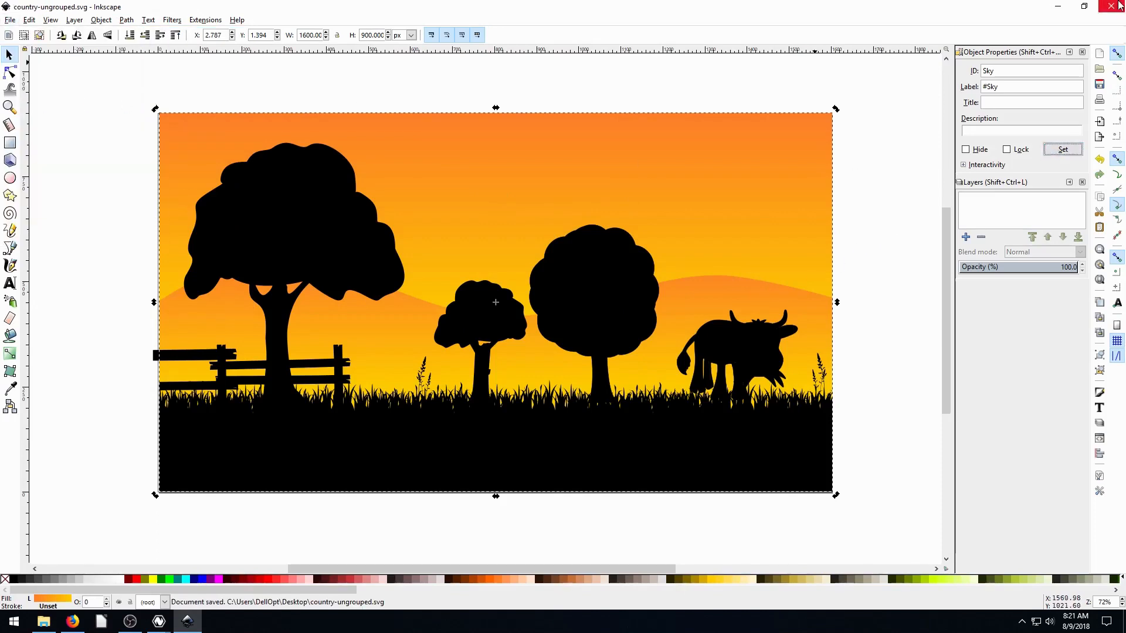
pyautogui.click(1059, 5)
# Replace the Read3_2 node with a new Read node loading country-ungrouped.svg from the Desktop, connected to Merge2's B input
pyautogui.press('Delete')
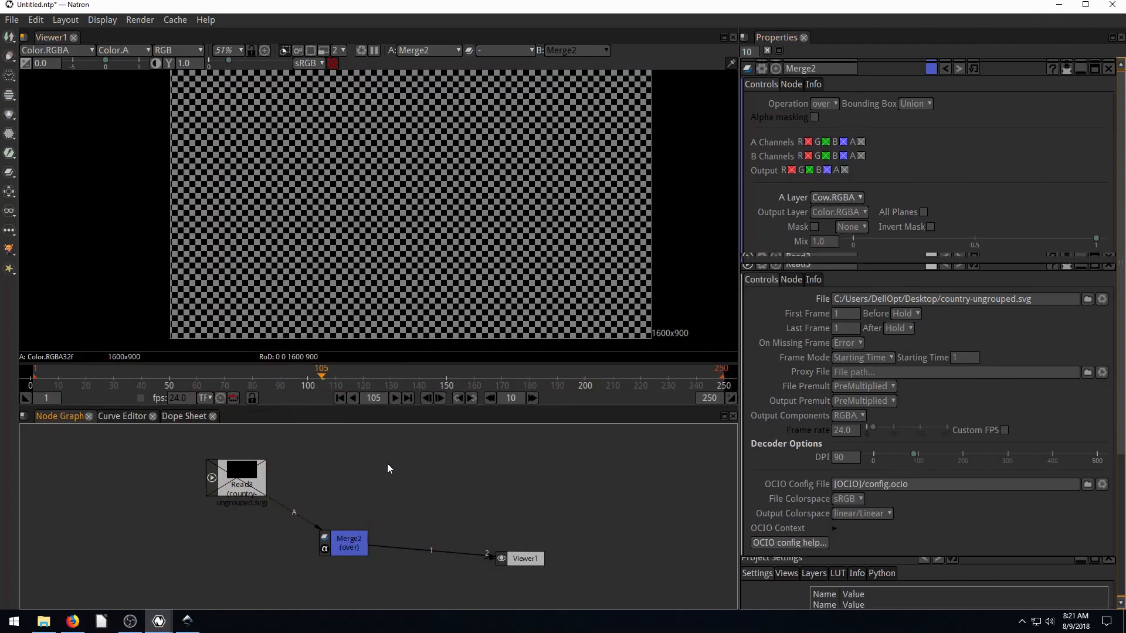
pyautogui.click(9, 36)
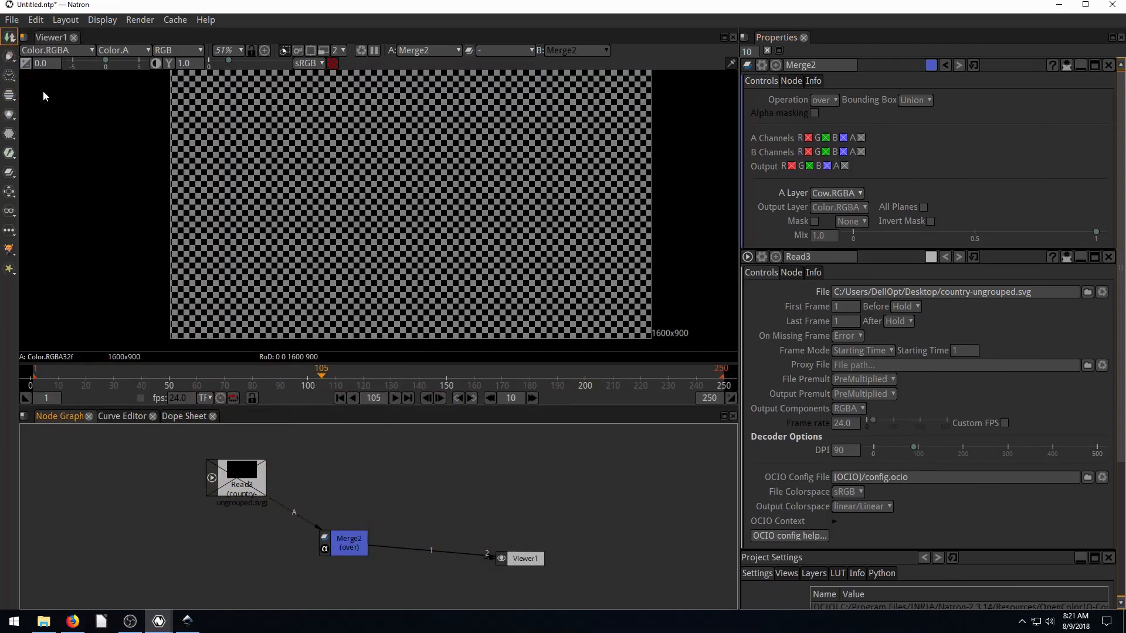
pyautogui.click(42, 92)
pyautogui.click(542, 261)
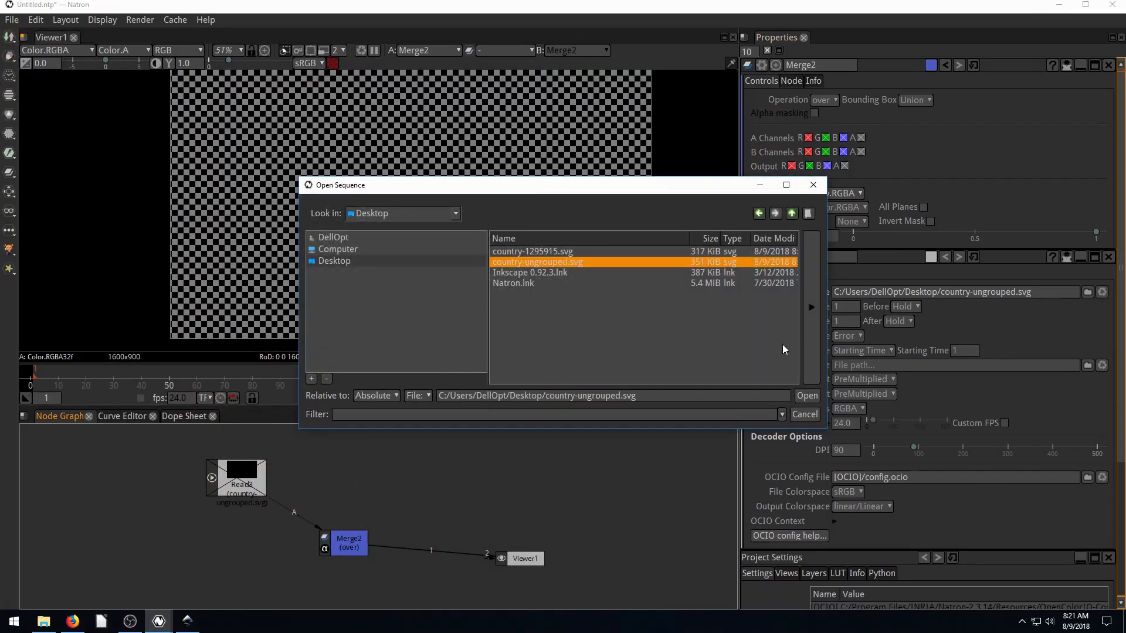
pyautogui.click(806, 395)
pyautogui.moveTo(410, 557); pyautogui.dragTo(356, 528)
pyautogui.moveTo(390, 469); pyautogui.dragTo(383, 482)
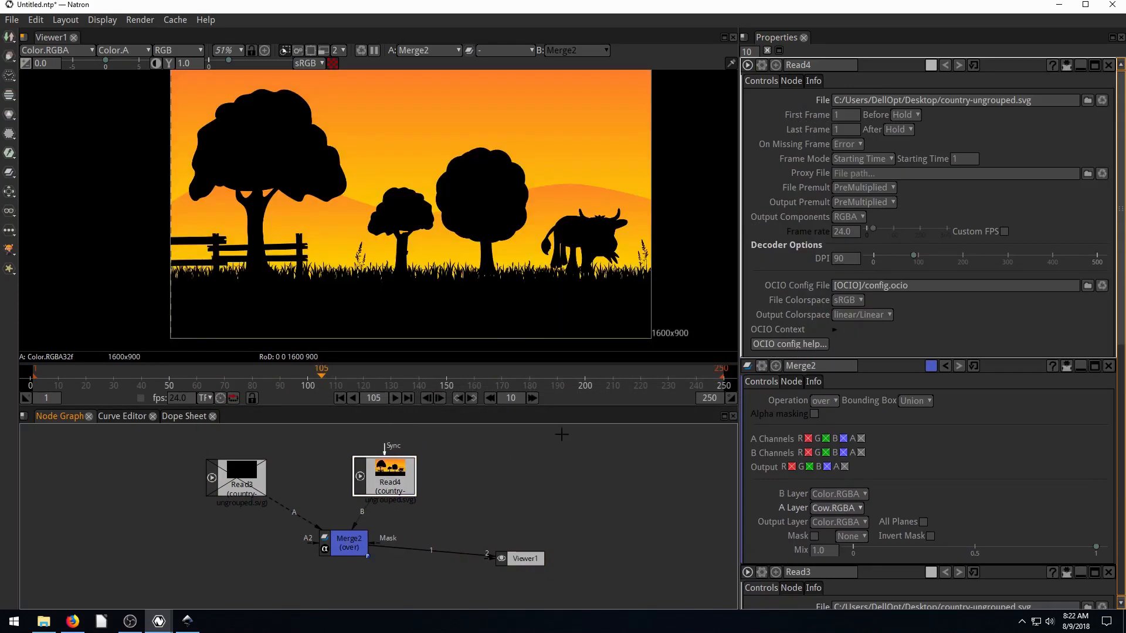
# Set Merge2's B layer to Sky.RGBA
pyautogui.click(354, 535)
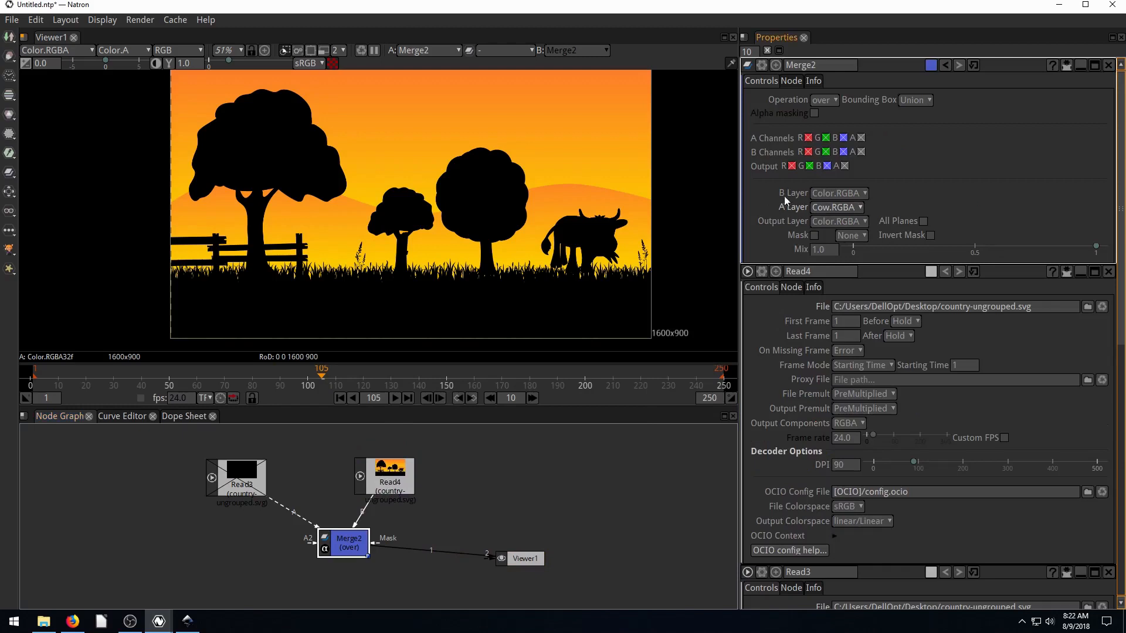
pyautogui.click(831, 191)
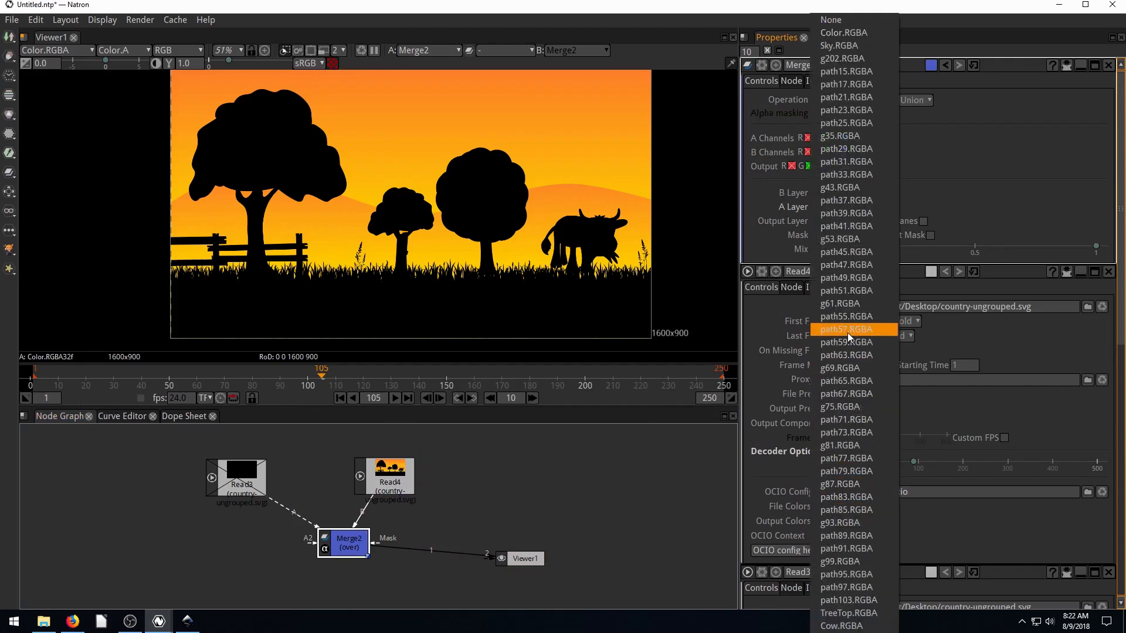
pyautogui.click(836, 47)
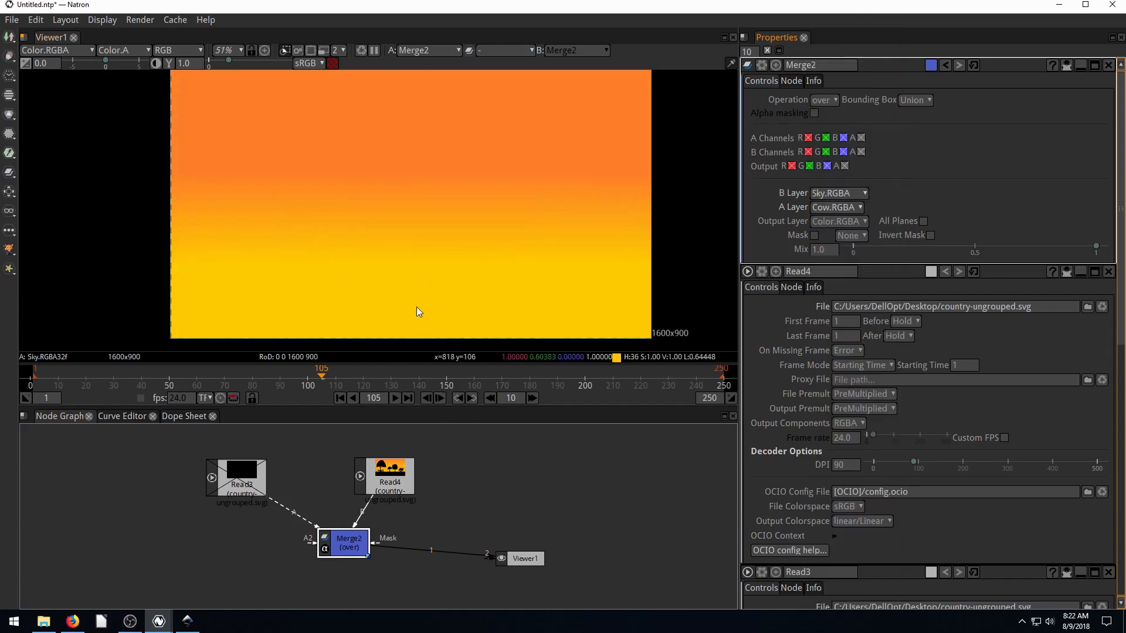
# Re-enable the Read3 node and arrange Read3 and Read4 side by side above Merge2
pyautogui.moveTo(392, 479); pyautogui.dragTo(418, 473)
pyautogui.click(236, 487)
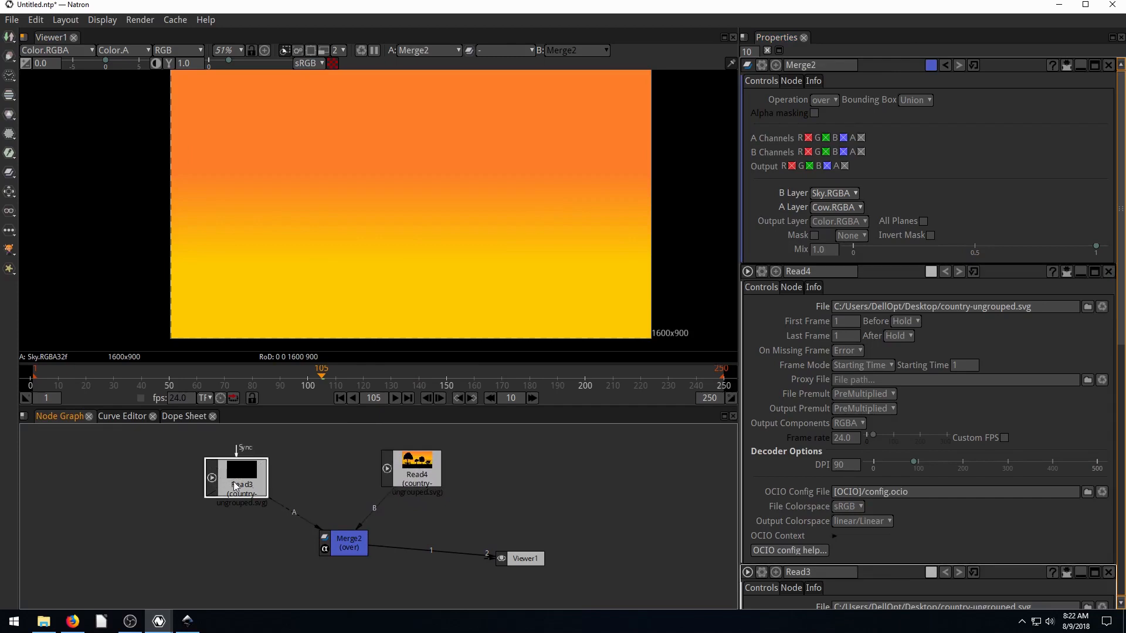
pyautogui.moveTo(243, 472); pyautogui.dragTo(294, 478)
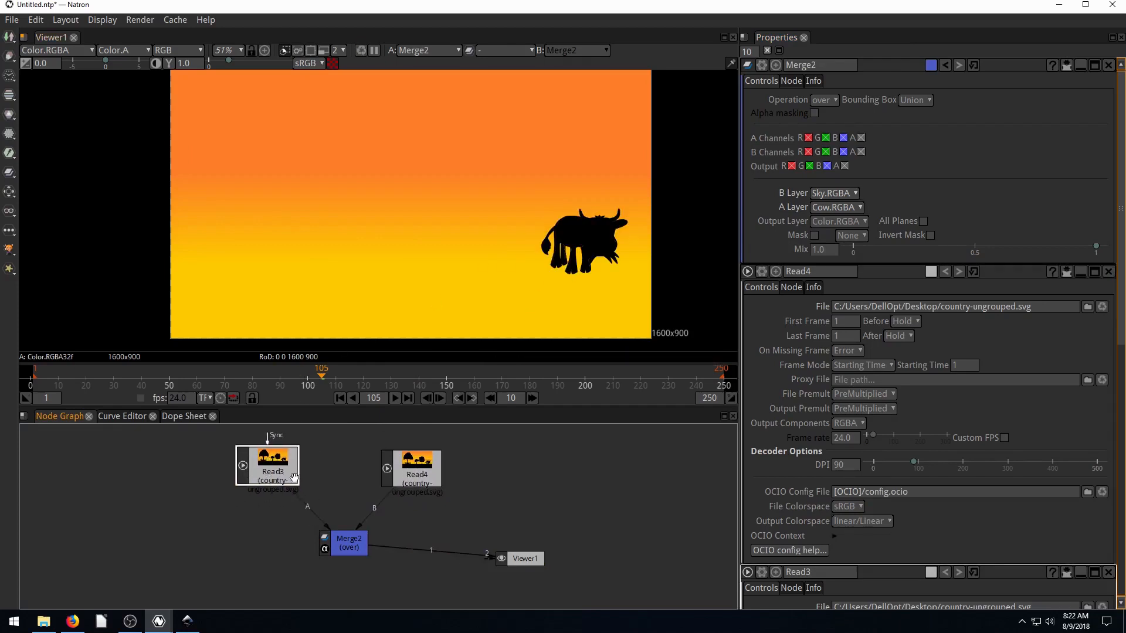
pyautogui.moveTo(422, 469); pyautogui.dragTo(433, 469)
pyautogui.moveTo(274, 472); pyautogui.dragTo(345, 471)
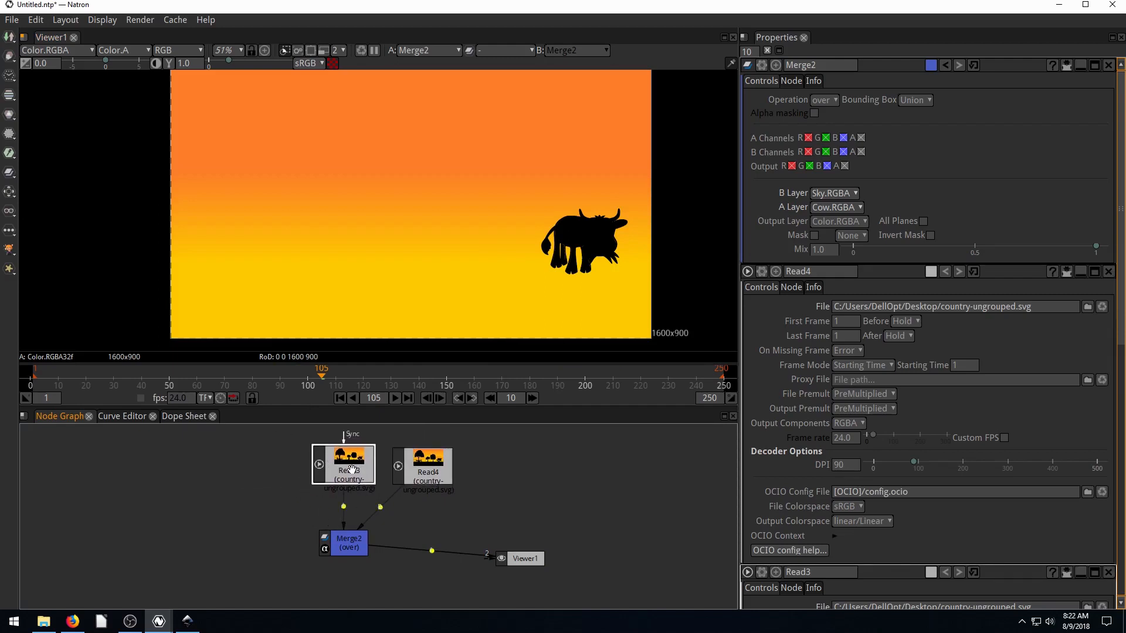
# Paste a copy of Read3, place it to the left of the original and connect it to Merge2's A2 input
pyautogui.hotkey('ctrl', 'c')
pyautogui.hotkey('ctrl', 'v')
pyautogui.moveTo(344, 466); pyautogui.dragTo(260, 478)
pyautogui.moveTo(360, 481); pyautogui.dragTo(141, 480)
pyautogui.moveTo(170, 517); pyautogui.dragTo(321, 545)
pyautogui.moveTo(267, 472); pyautogui.dragTo(334, 470)
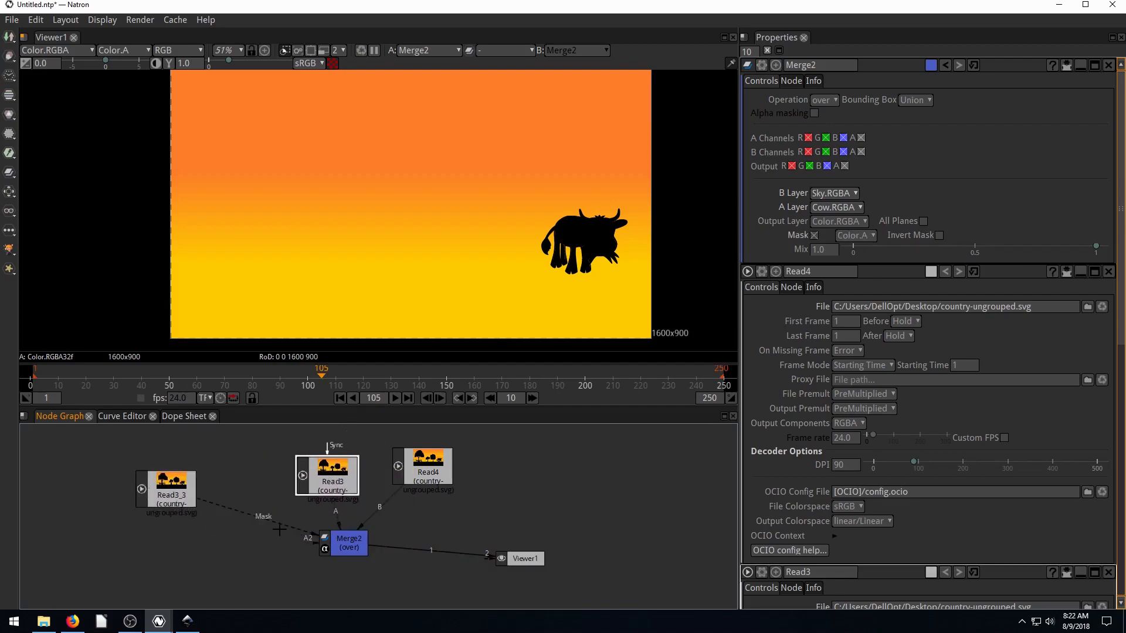
pyautogui.moveTo(319, 543); pyautogui.dragTo(217, 480)
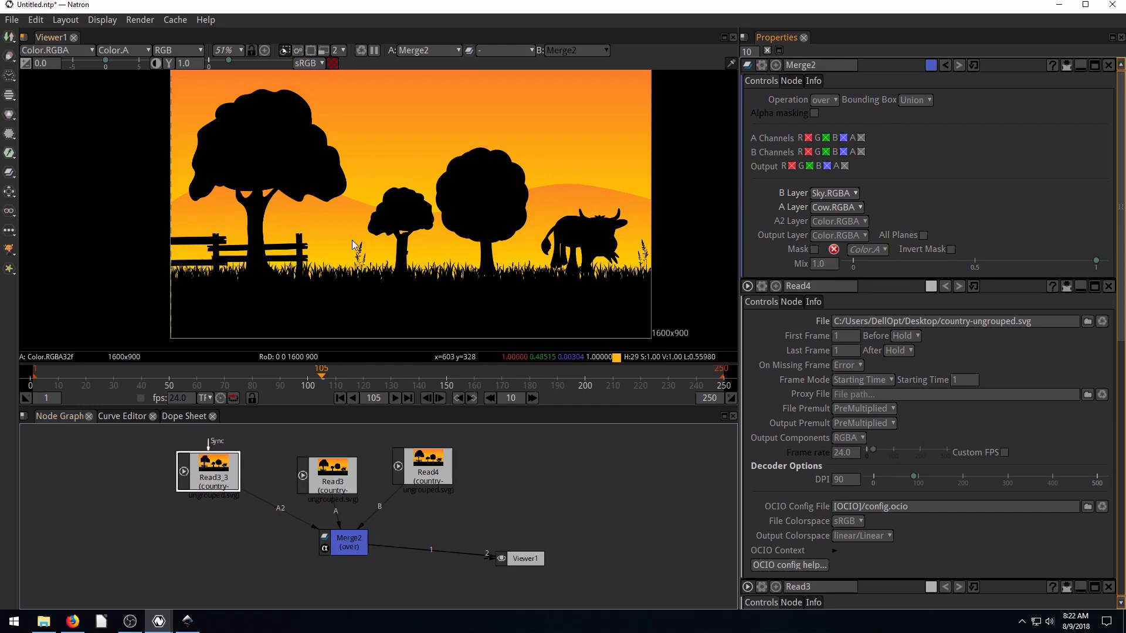
# Disable the Read3 and Read4 nodes and set Merge2's A2 layer to g202.RGBA
pyautogui.click(347, 473)
pyautogui.click(399, 472)
pyautogui.click(207, 463)
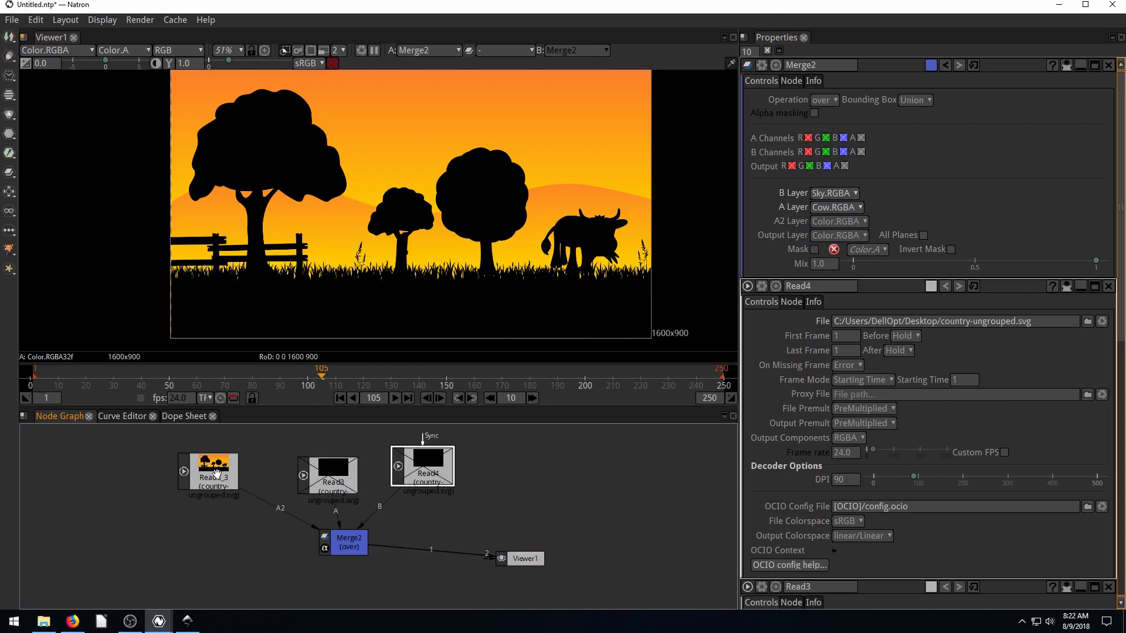
pyautogui.click(824, 223)
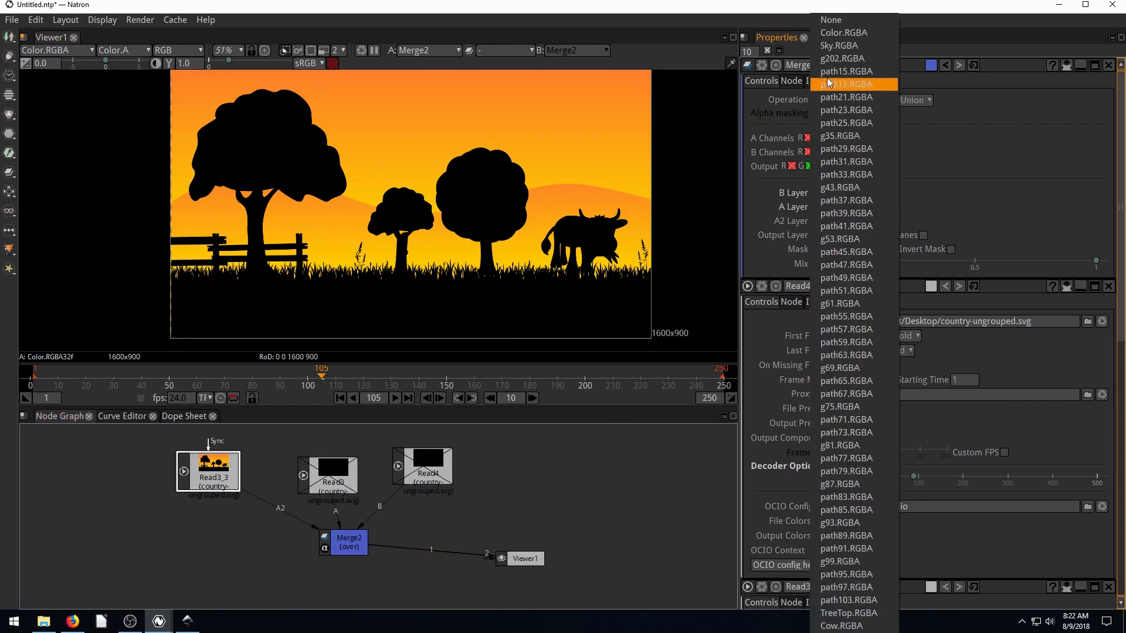
pyautogui.click(833, 59)
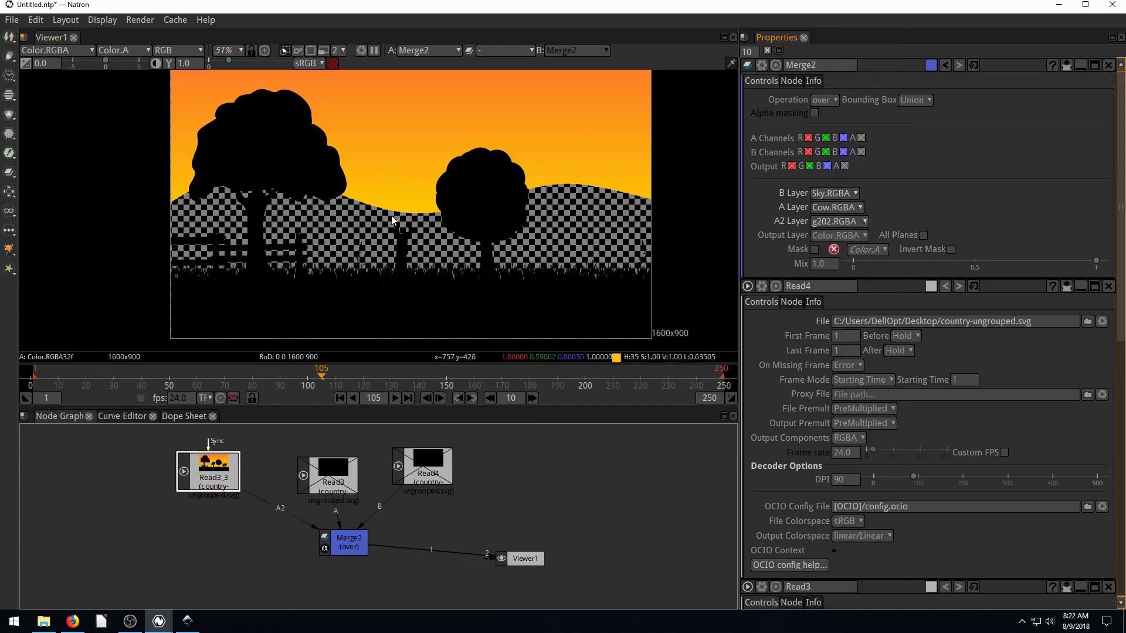
# Switch to Inkscape and enter gjeriogjo in the ID field of the selected scene group
pyautogui.click(187, 622)
pyautogui.moveTo(287, 433); pyautogui.dragTo(426, 418)
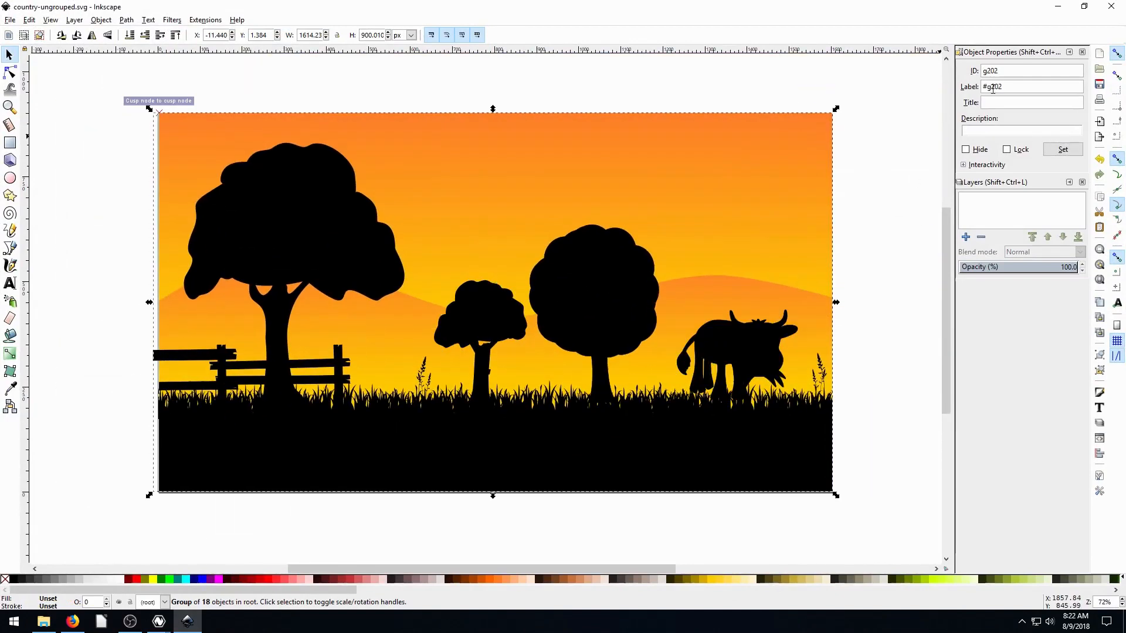
pyautogui.doubleClick(1003, 71)
pyautogui.write('gjeriog')
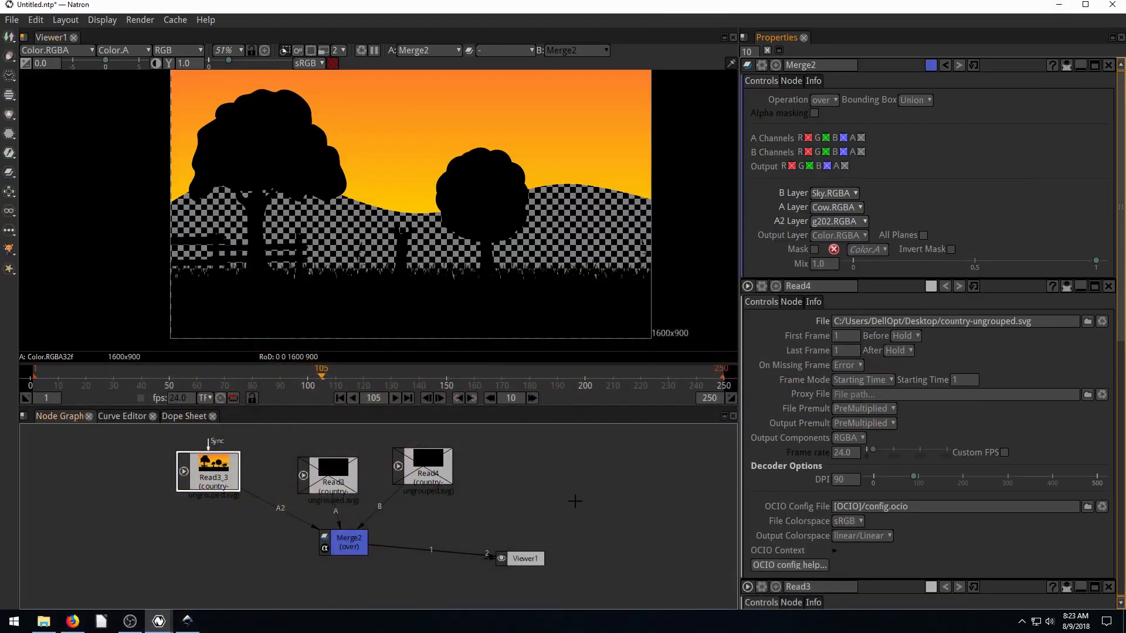
# Switch from Read3_3 to only Read3 enabled, then only Read4, and move Read4 farther from Read3
pyautogui.moveTo(213, 482); pyautogui.dragTo(220, 477)
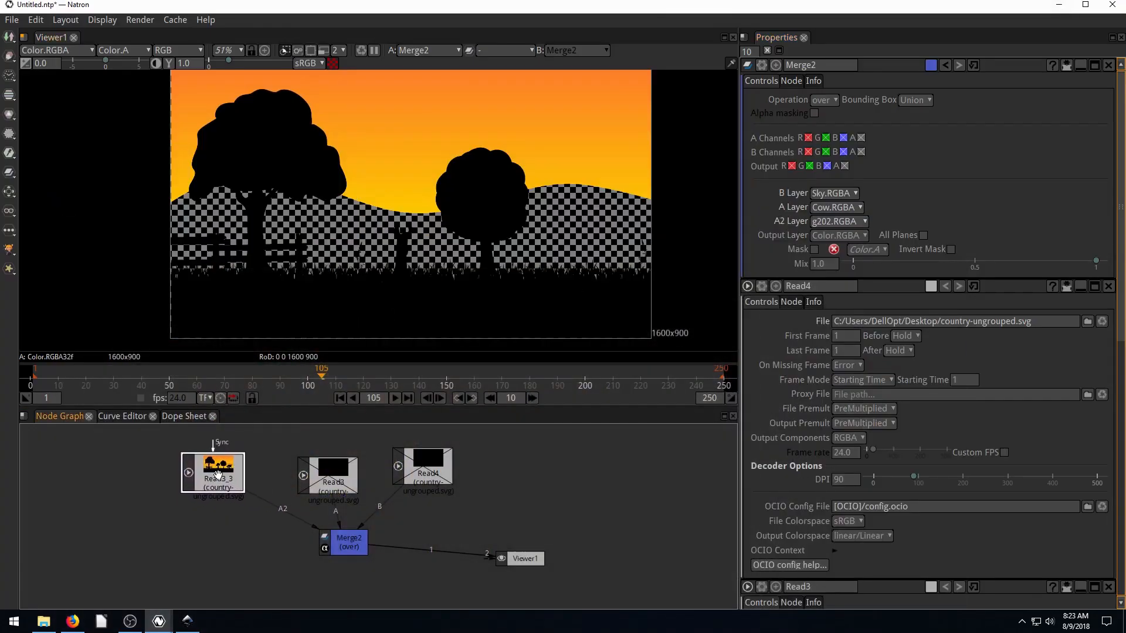
pyautogui.click(328, 483)
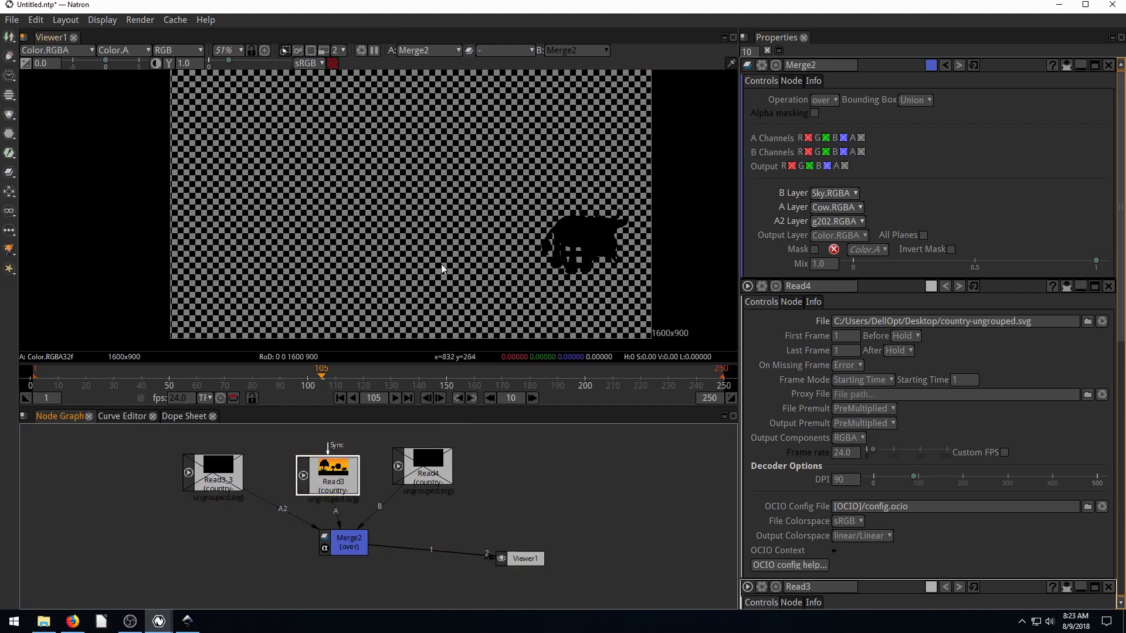
pyautogui.click(432, 469)
pyautogui.moveTo(463, 476); pyautogui.dragTo(495, 488)
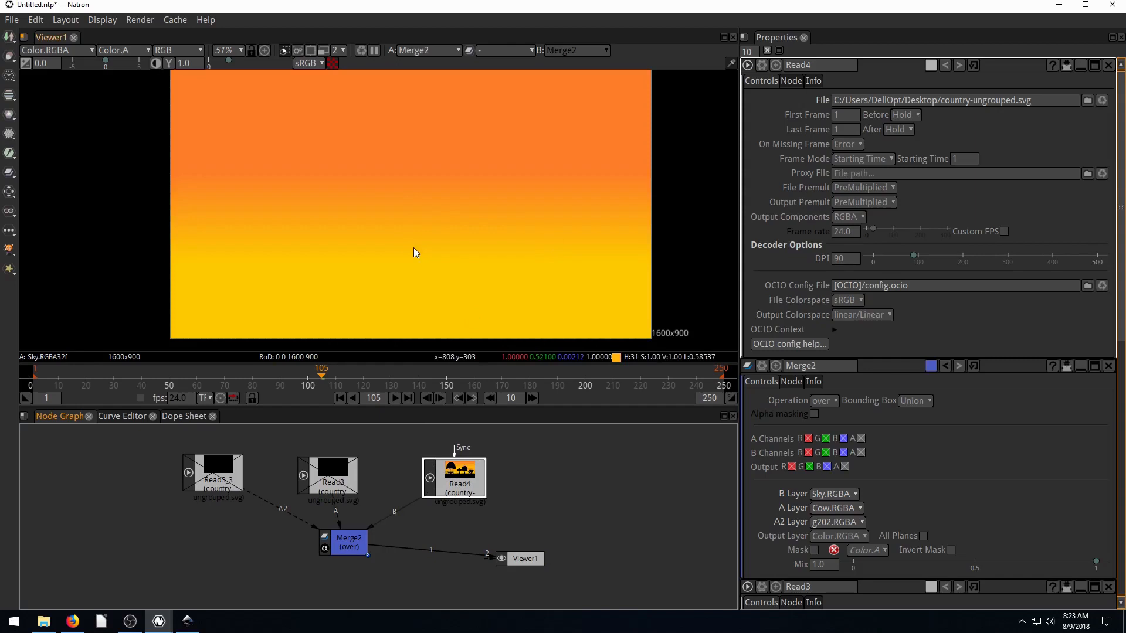
# Re-enable the Read3_3 and Read3 nodes alongside Read4
pyautogui.click(208, 468)
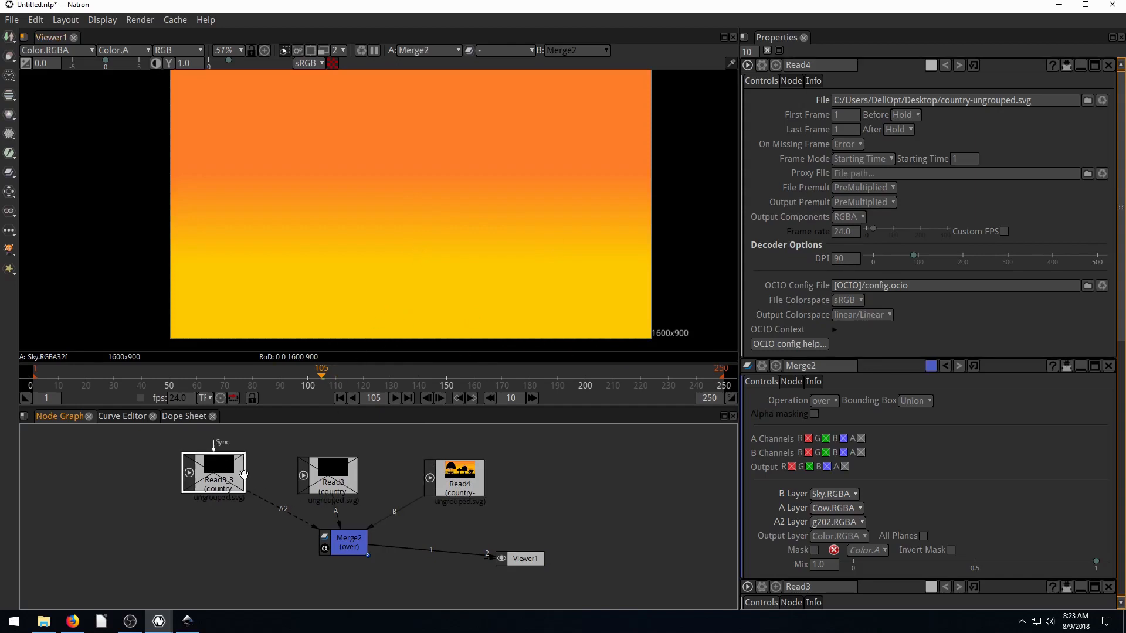
pyautogui.press('d')
pyautogui.click(329, 477)
pyautogui.press('d')
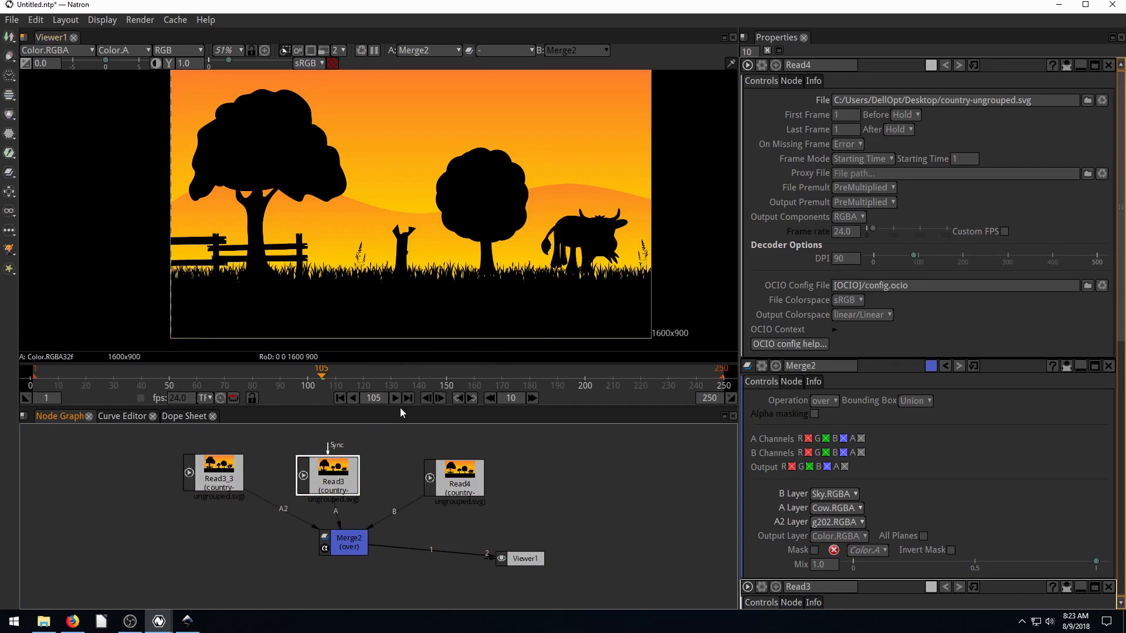
# Enlarge the viewer area and rearrange the three Read nodes in a row with Merge2 lower beneath them
pyautogui.moveTo(398, 406); pyautogui.dragTo(398, 423)
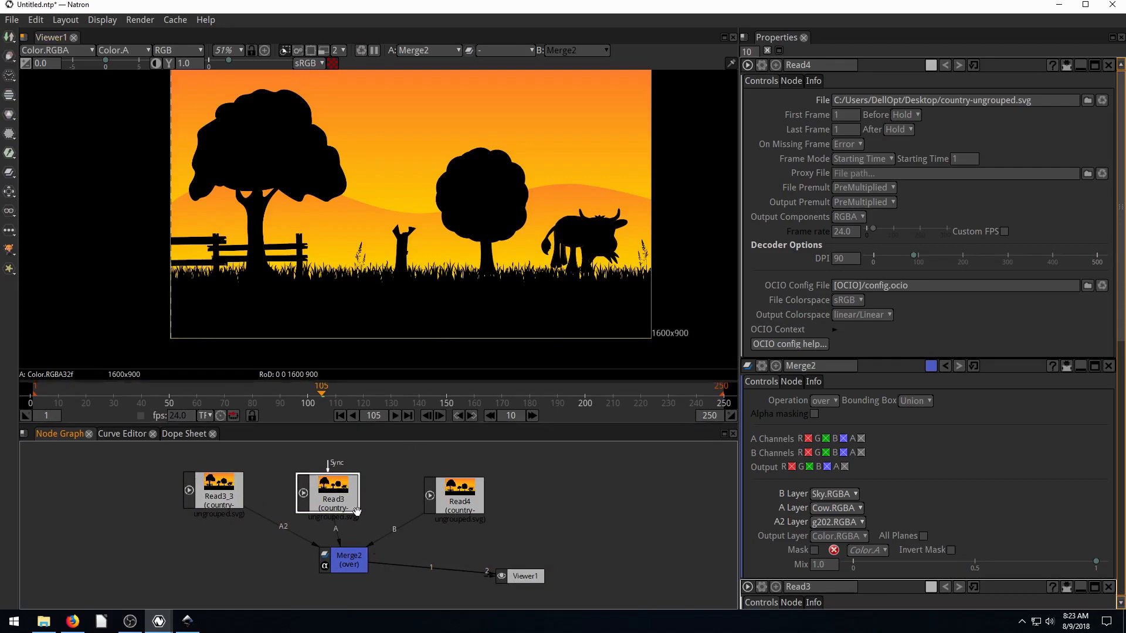
pyautogui.moveTo(231, 495); pyautogui.dragTo(198, 479)
pyautogui.moveTo(331, 499); pyautogui.dragTo(308, 486)
pyautogui.moveTo(433, 494); pyautogui.dragTo(376, 481)
pyautogui.moveTo(345, 560); pyautogui.dragTo(322, 586)
pyautogui.click(470, 500)
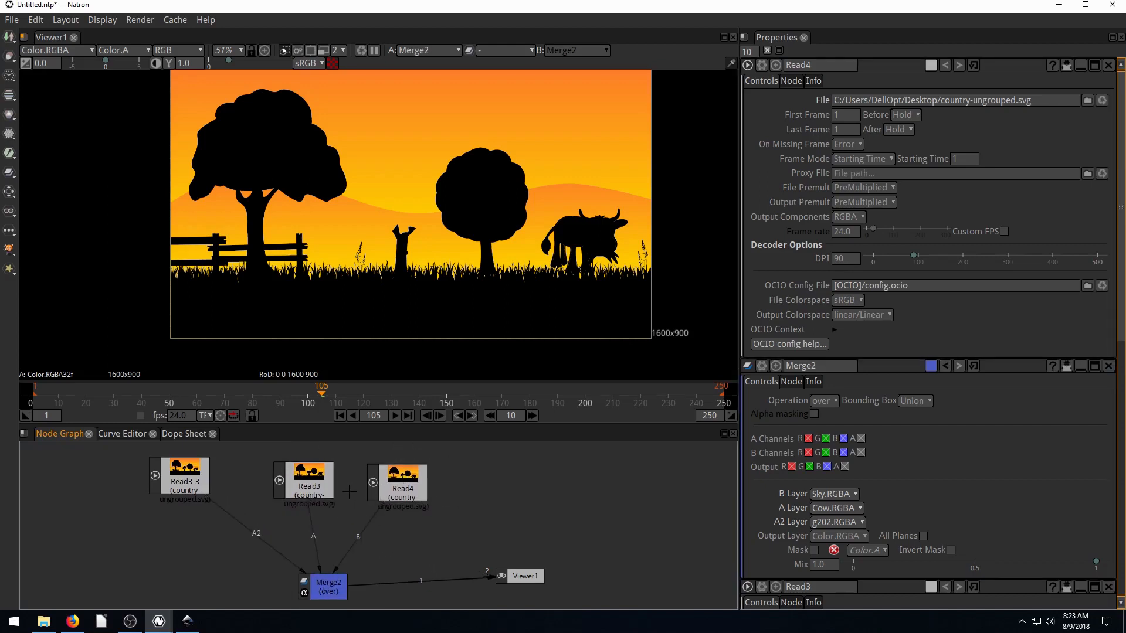
# Toggle Read4 and Read3 off and on again to compare their contributions to the composite
pyautogui.click(401, 491)
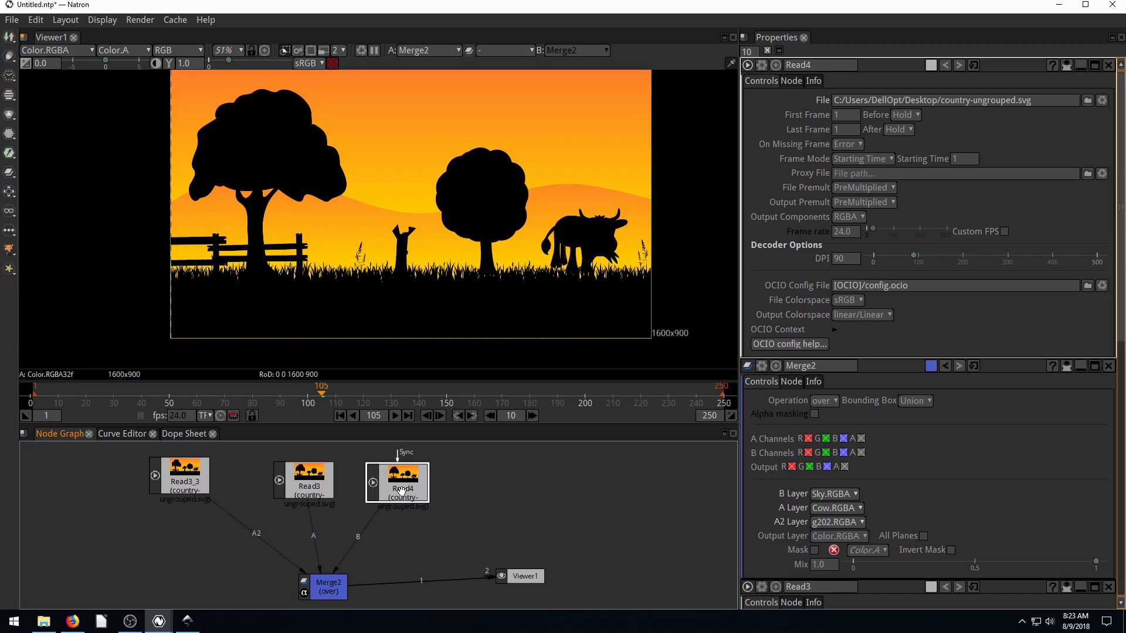
pyautogui.press('d')
pyautogui.press('d')
pyautogui.click(317, 491)
pyautogui.press('d')
pyautogui.press('d')
# Rename the Read3 node as Cow
pyautogui.click(306, 484)
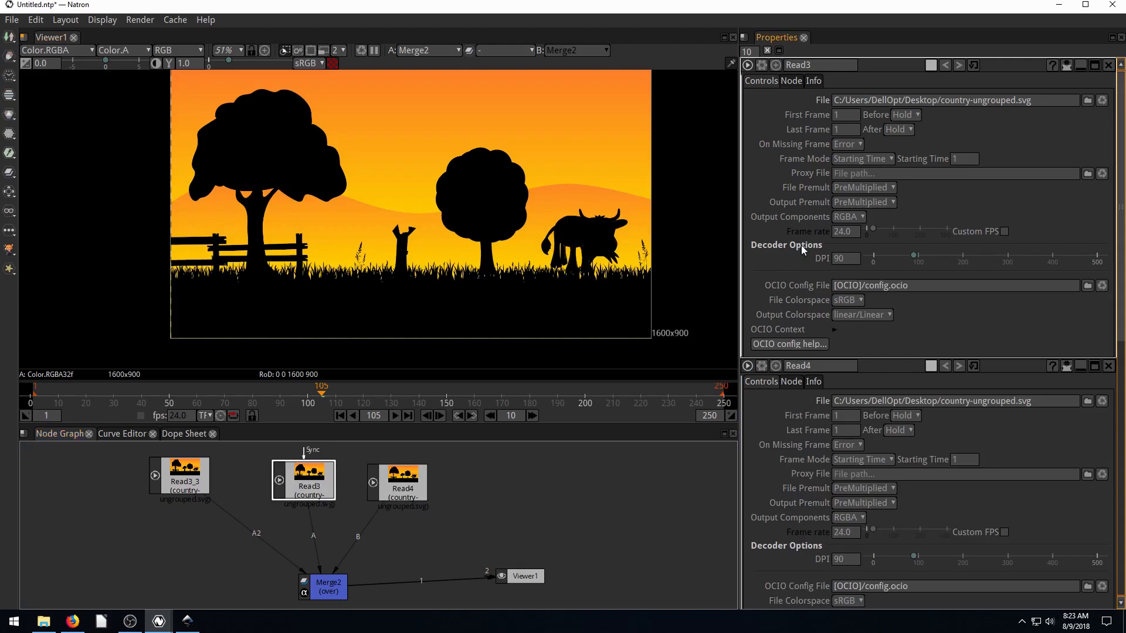
pyautogui.doubleClick(816, 67)
pyautogui.write('Cow')
# Rename the Read3_3 node as Scene
pyautogui.click(197, 474)
pyautogui.doubleClick(200, 472)
pyautogui.doubleClick(827, 65)
pyautogui.write('Scene')
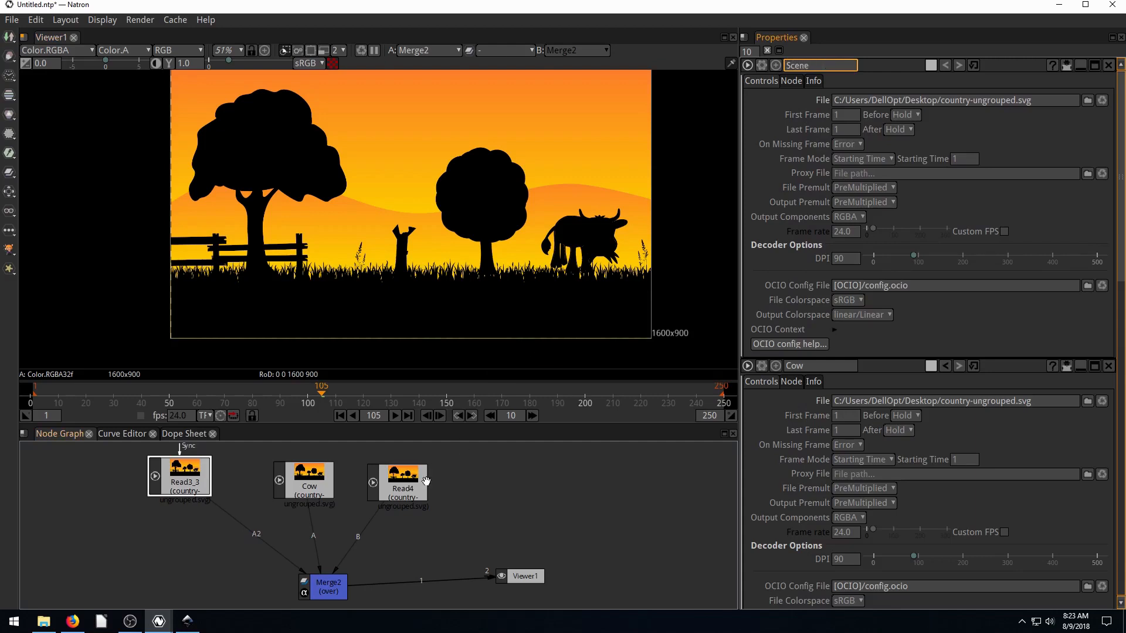
# Rename the Read4 node as Sky
pyautogui.click(426, 481)
pyautogui.doubleClick(402, 484)
pyautogui.doubleClick(827, 65)
pyautogui.press('BackSpace')
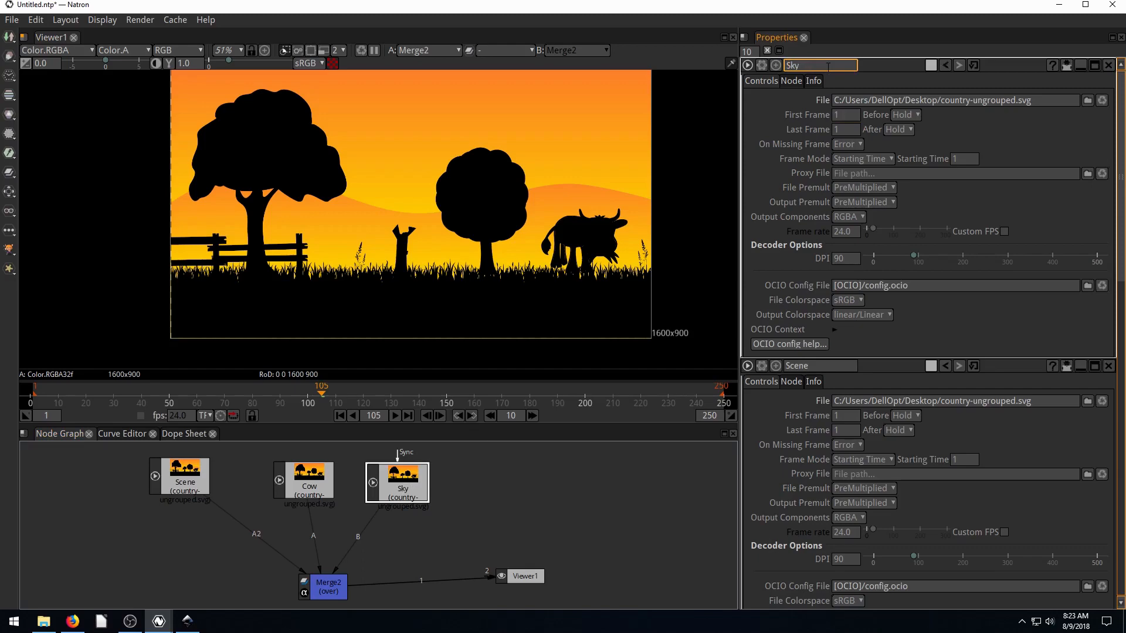
# Shift the Sky, Cow and Scene nodes sideways so they spread evenly above Merge2
pyautogui.click(273, 475)
pyautogui.moveTo(367, 491); pyautogui.dragTo(394, 488)
pyautogui.moveTo(272, 497); pyautogui.dragTo(292, 492)
pyautogui.moveTo(199, 471); pyautogui.dragTo(220, 468)
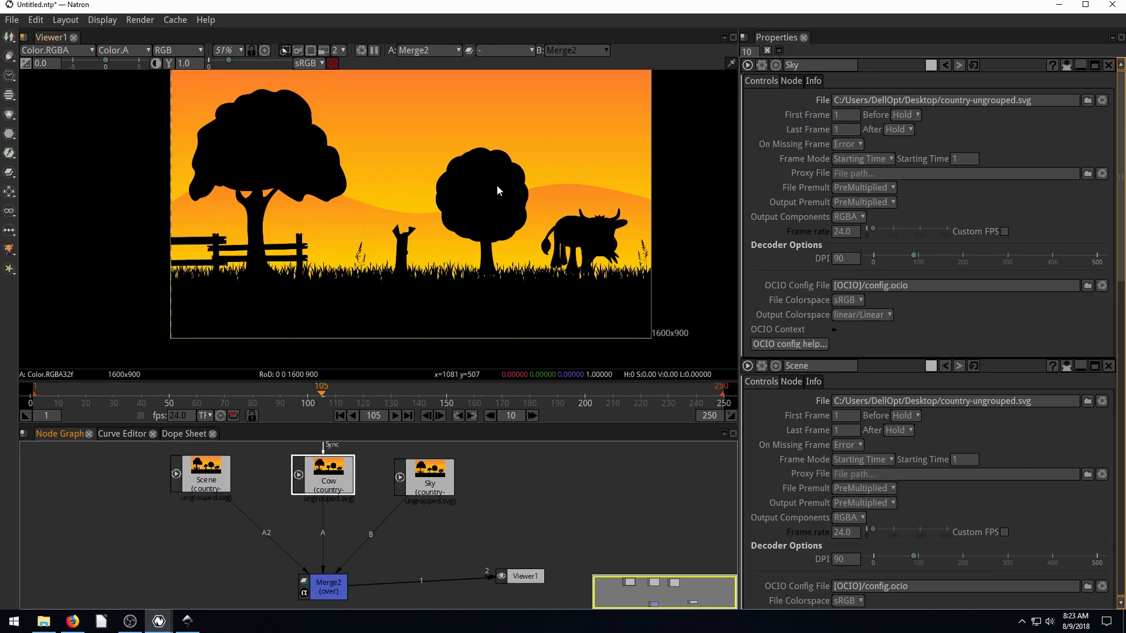
# Duplicate the Scene node, place the copy beside the original and connect it to Merge2's A3 input
pyautogui.click(336, 588)
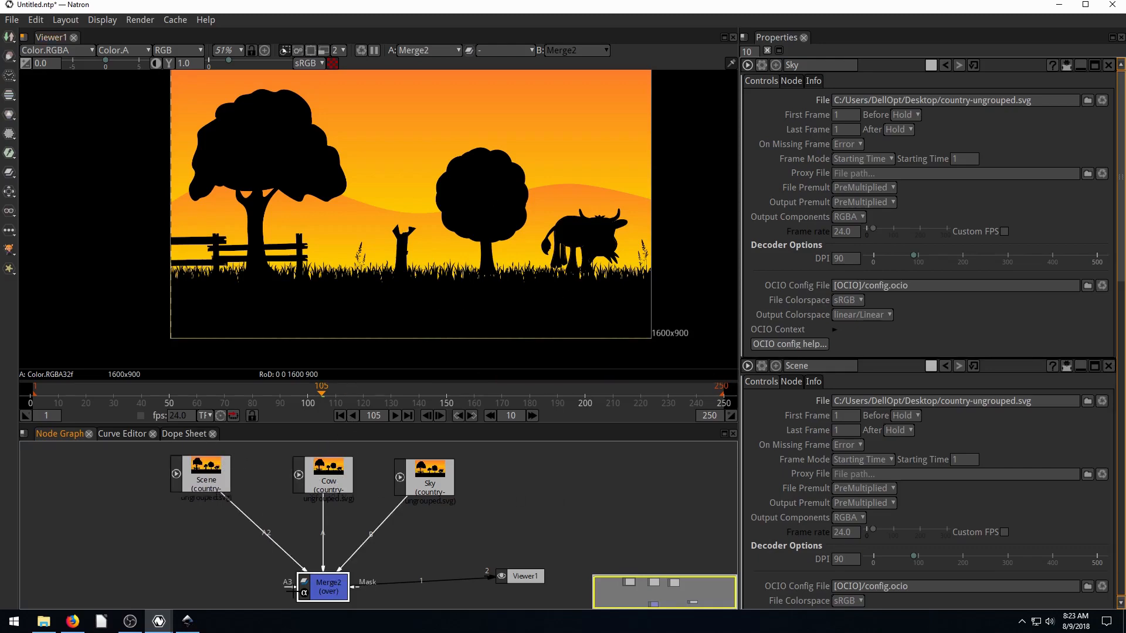
pyautogui.click(208, 481)
pyautogui.hotkey('alt', 'c')
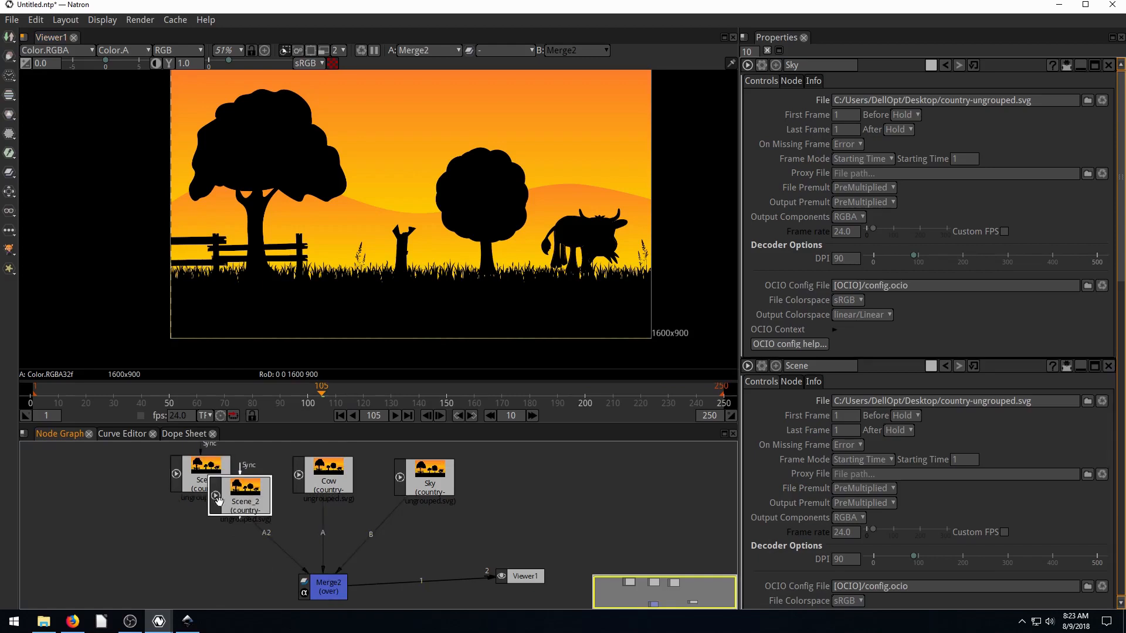
pyautogui.moveTo(225, 500); pyautogui.dragTo(94, 500)
pyautogui.click(311, 602)
pyautogui.click(317, 589)
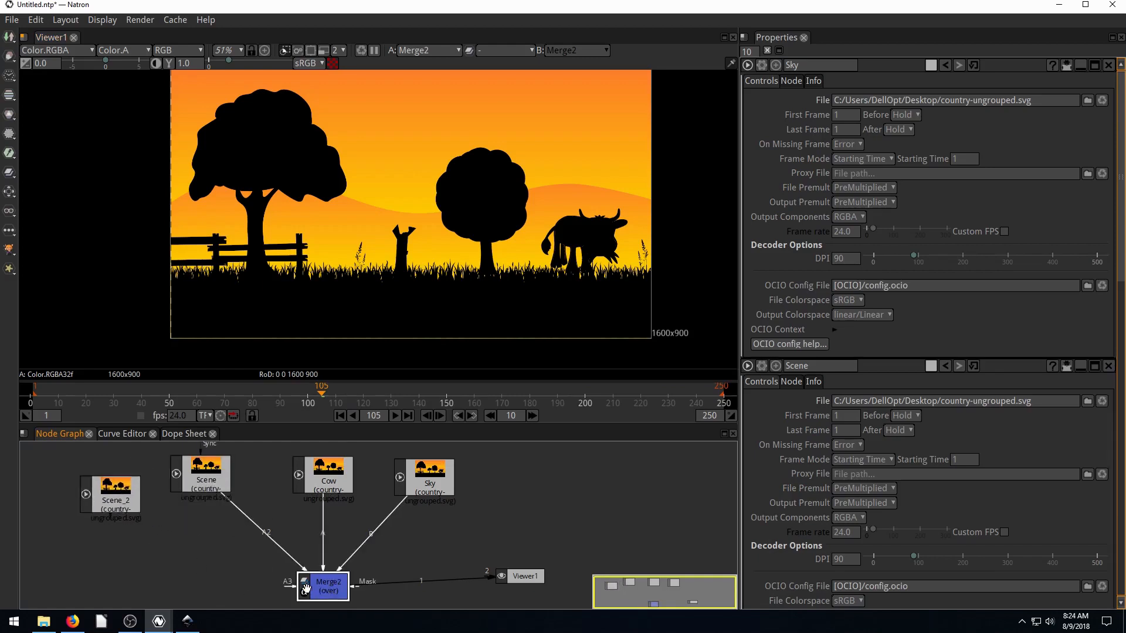
pyautogui.moveTo(284, 590); pyautogui.dragTo(112, 496)
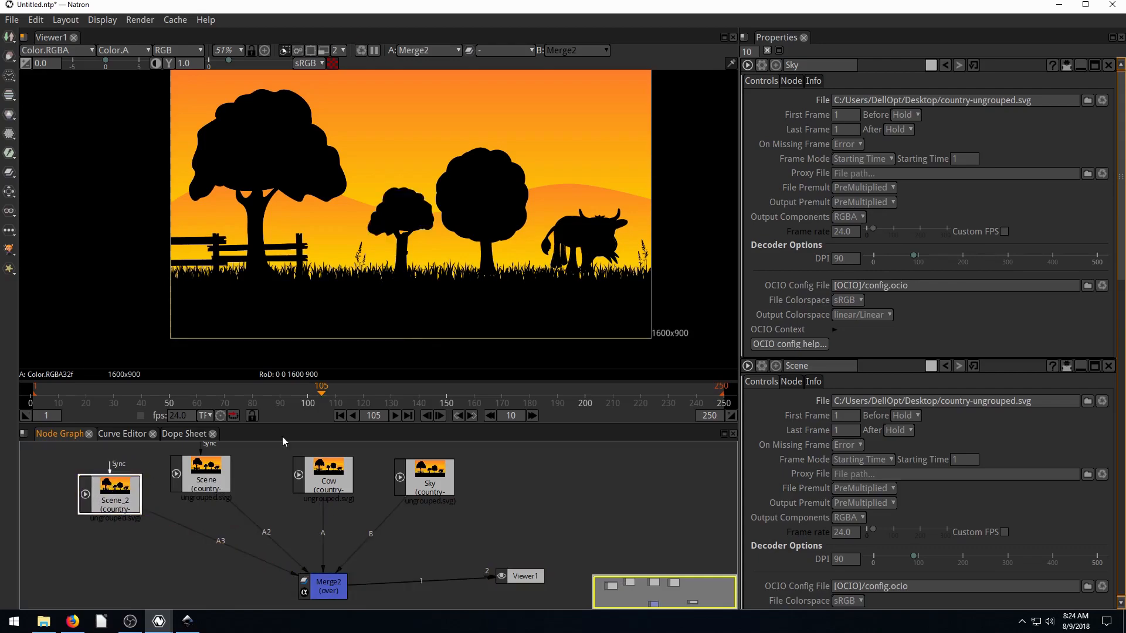
# Set Merge2's A3 layer to TreeTop.RGBA
pyautogui.click(326, 587)
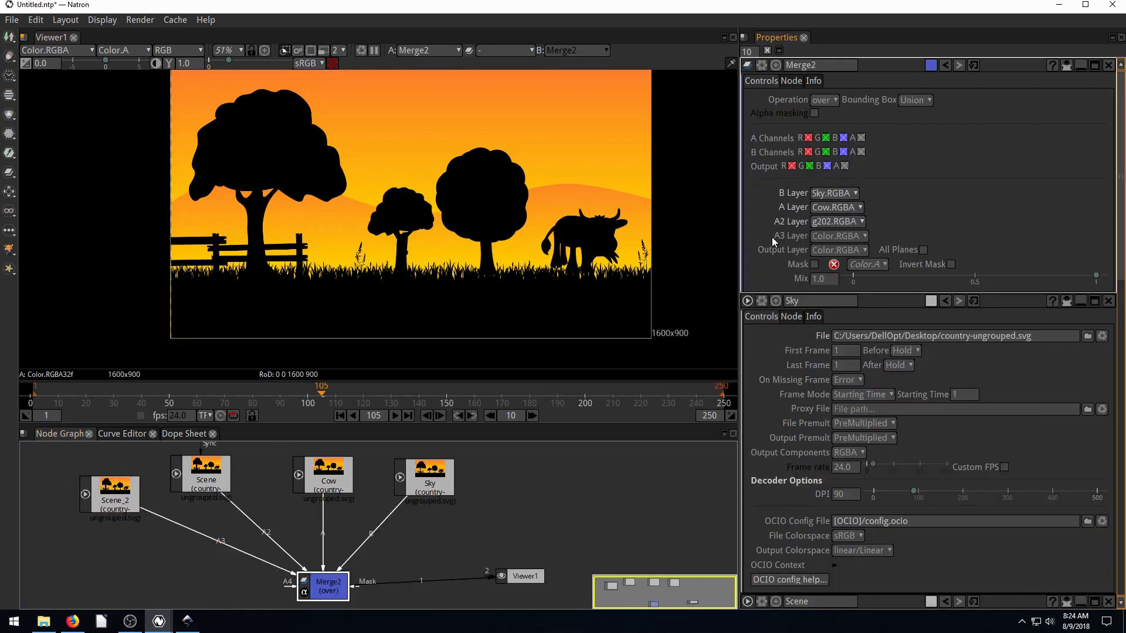
pyautogui.click(826, 237)
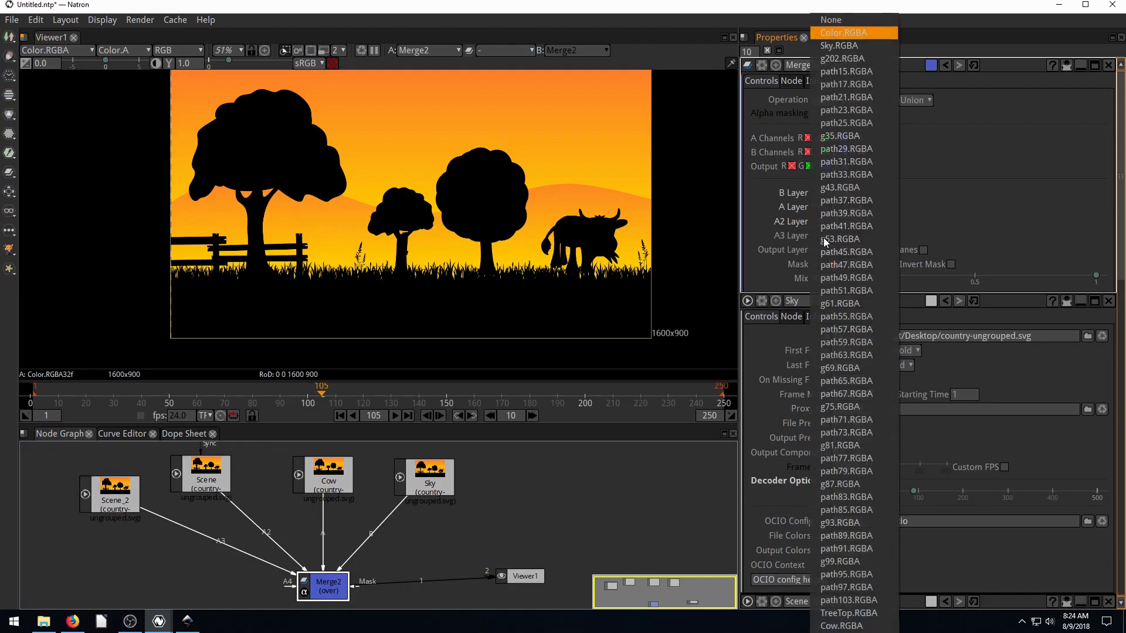
pyautogui.click(848, 613)
# Rename the Scene_2 node as TreeTop and line it up with Scene in the row above Merge2
pyautogui.click(104, 561)
pyautogui.click(128, 499)
pyautogui.doubleClick(128, 499)
pyautogui.doubleClick(831, 62)
pyautogui.write('Tr')
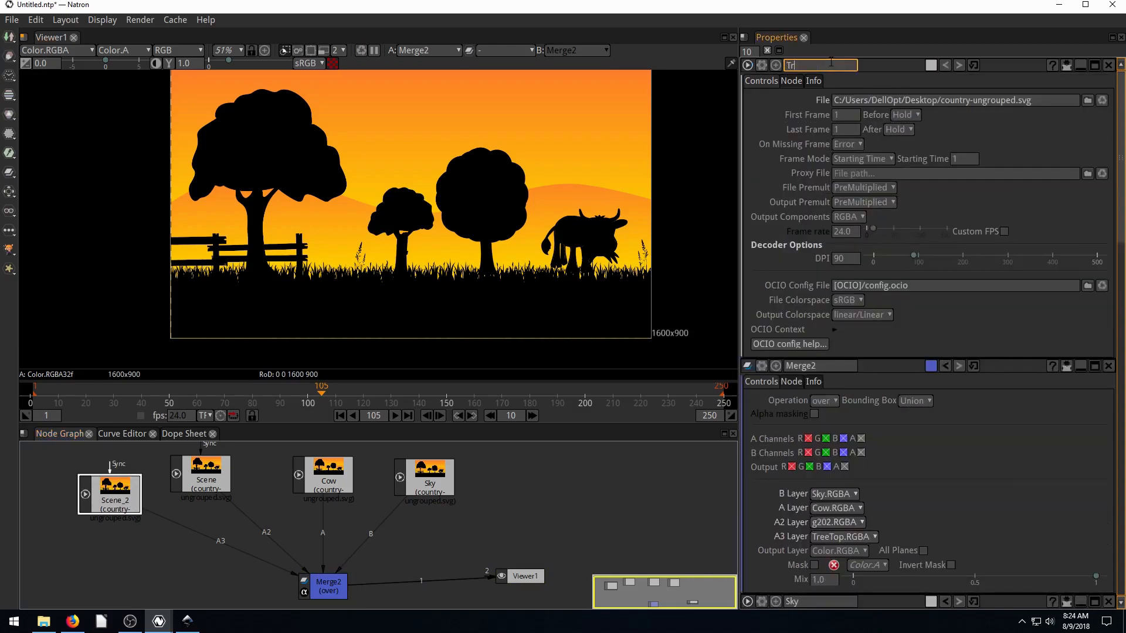
pyautogui.click(533, 506)
pyautogui.moveTo(120, 511); pyautogui.dragTo(127, 491)
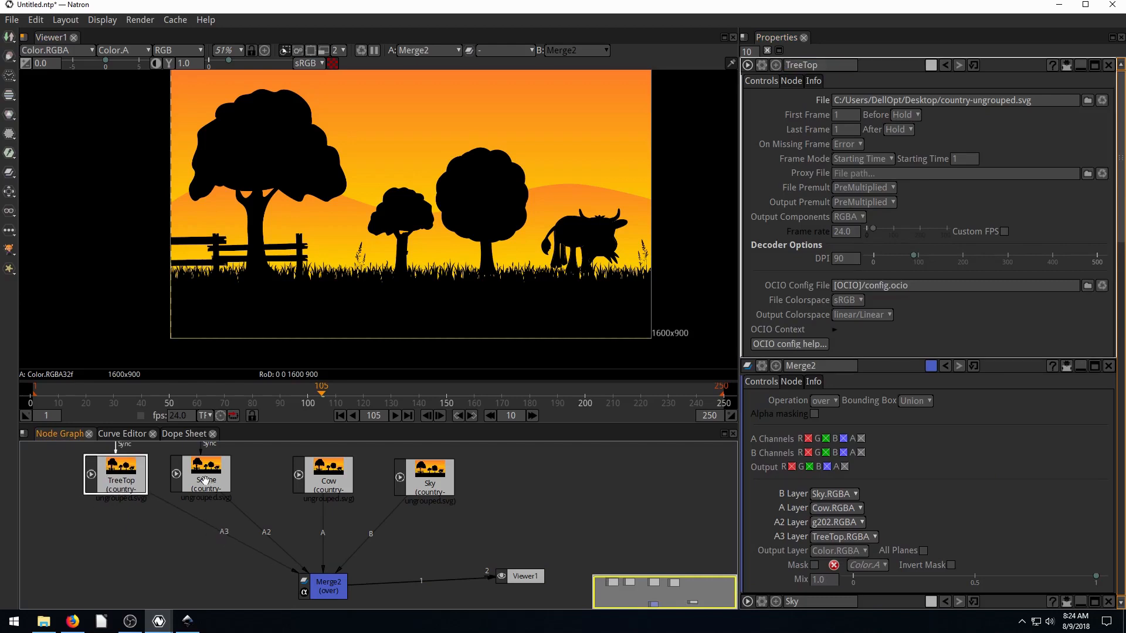
pyautogui.moveTo(207, 482); pyautogui.dragTo(223, 484)
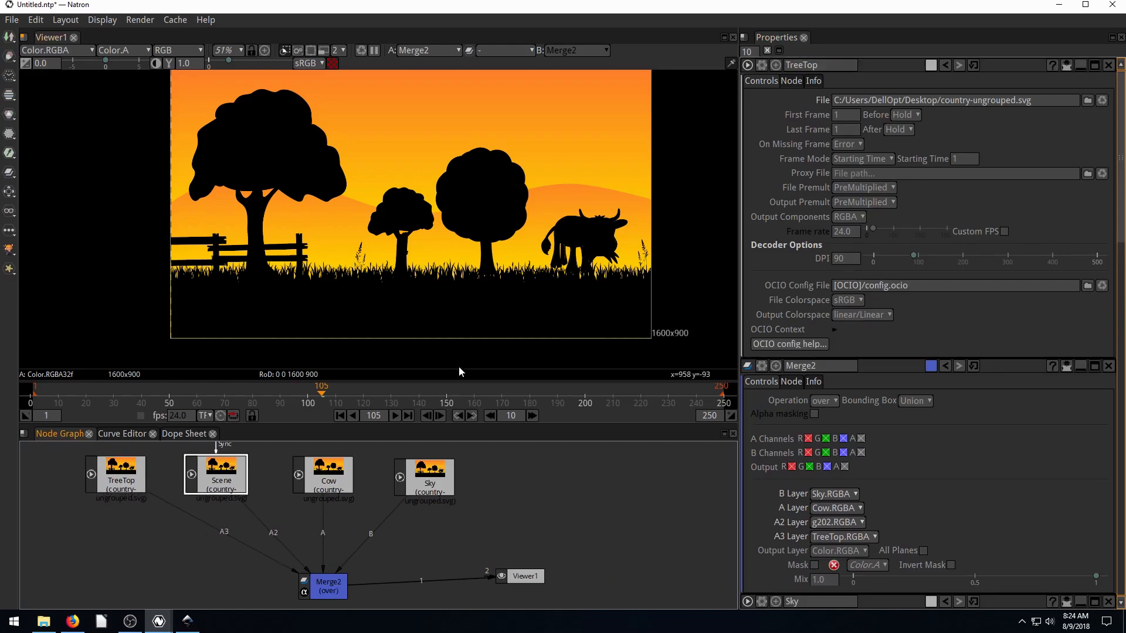
# Insert a Transform node between Cow and Merge2 and shift the cow to a translation of about x -1, y -26
pyautogui.click(320, 478)
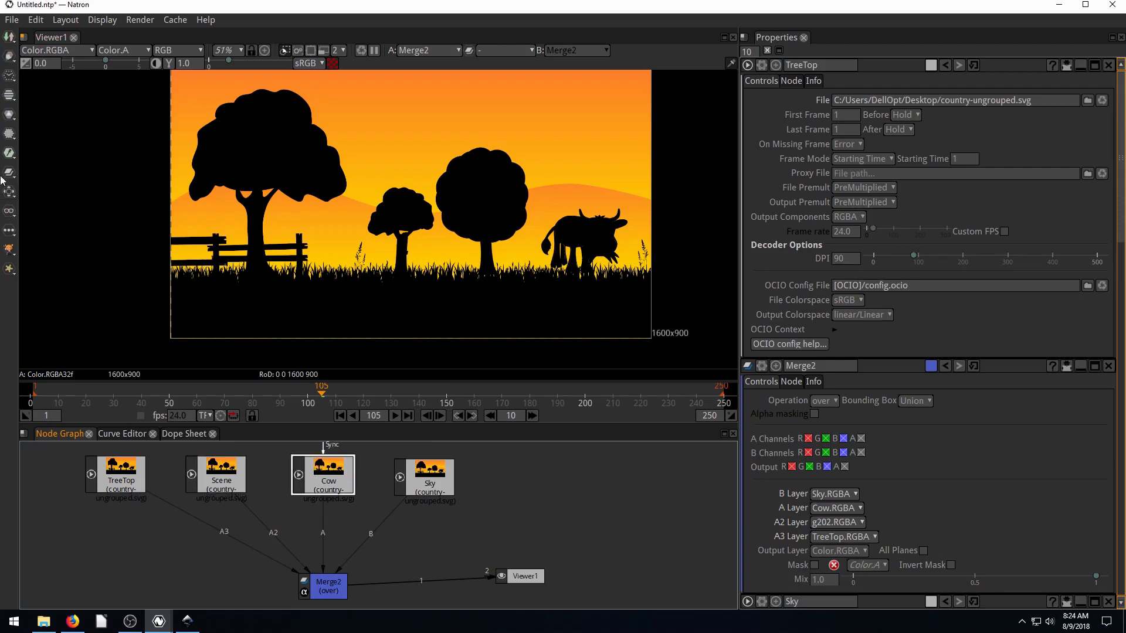
pyautogui.click(10, 192)
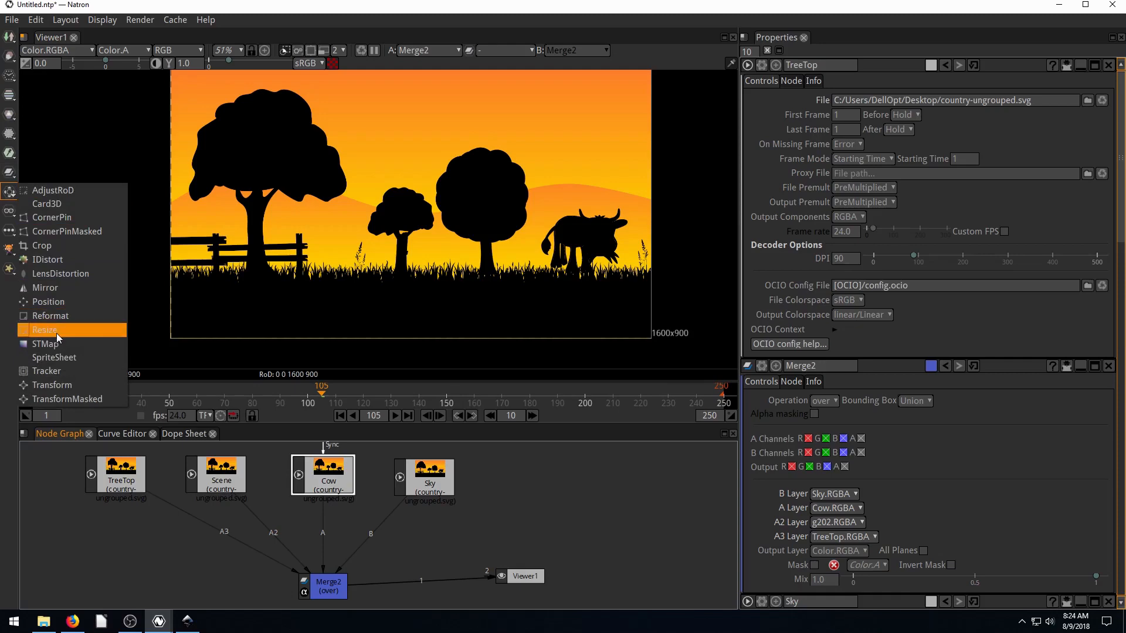
pyautogui.click(51, 385)
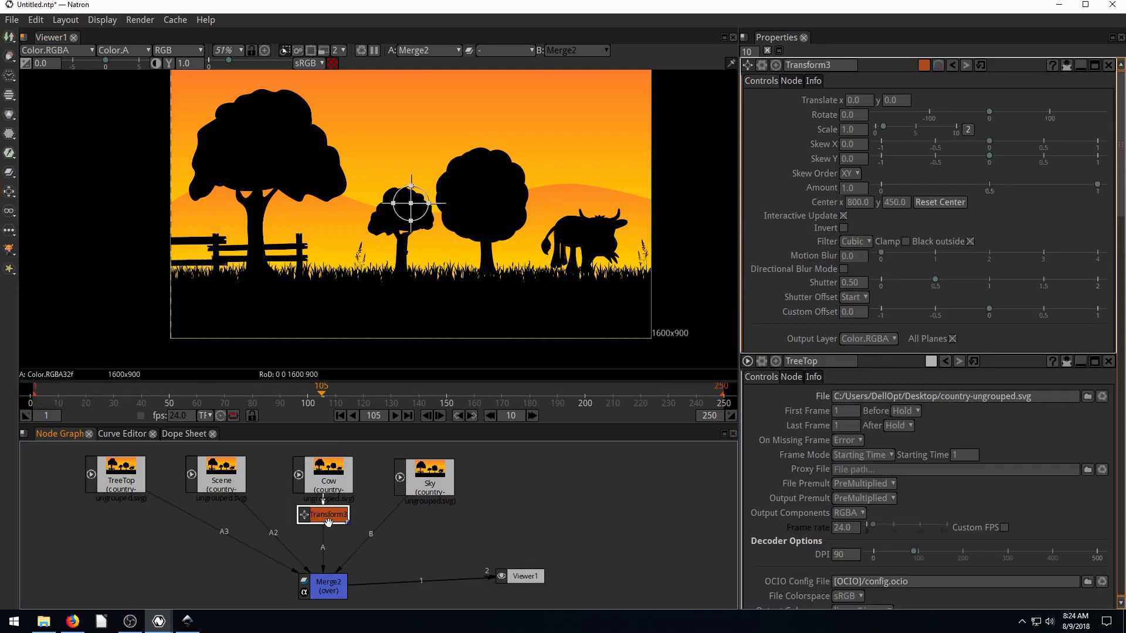
pyautogui.moveTo(326, 519); pyautogui.dragTo(326, 530)
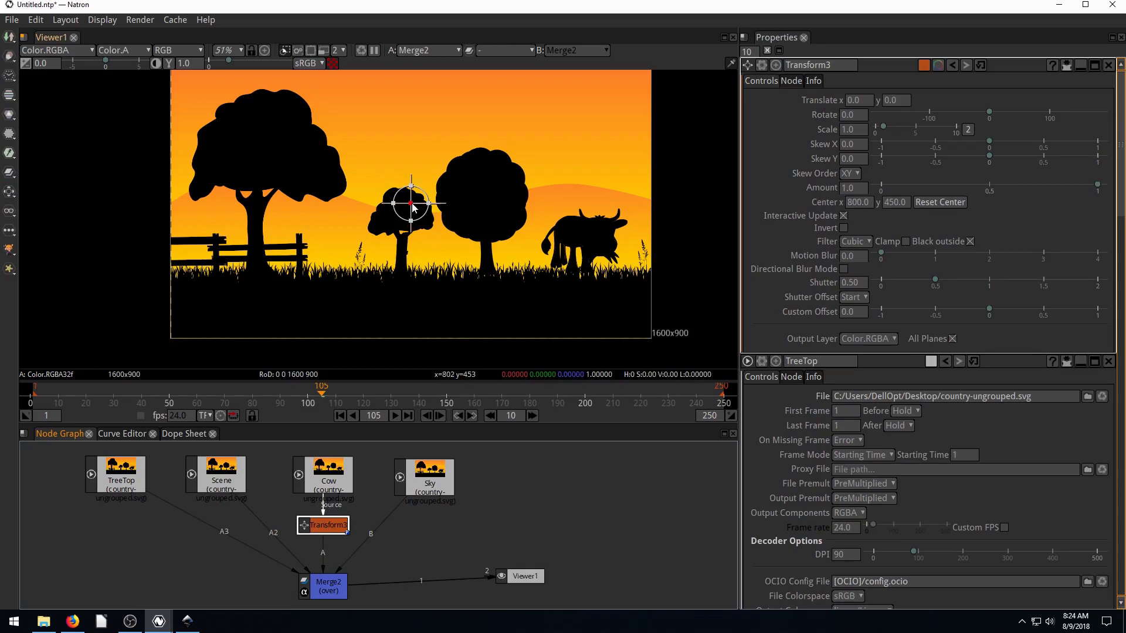
pyautogui.moveTo(413, 207)
pyautogui.mouseDown()
pyautogui.moveTo(362, 186)
pyautogui.moveTo(325, 226)
pyautogui.moveTo(457, 187)
pyautogui.moveTo(405, 214)
pyautogui.moveTo(417, 219)
pyautogui.mouseUp()
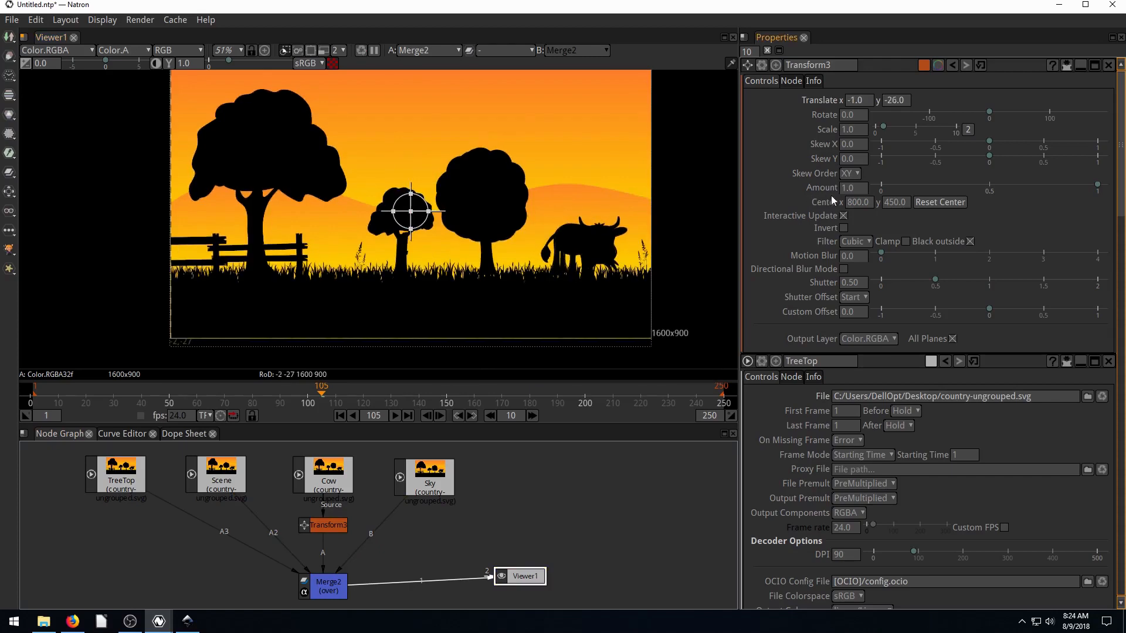
# Set the Transform's center on the cow at x 1385, y 350 and move the cow to a translation of about x -29, y 22
pyautogui.click(859, 204)
pyautogui.scroll(-5, 857, 203)
pyautogui.scroll(-8, 857, 204)
pyautogui.scroll(14, 855, 204)
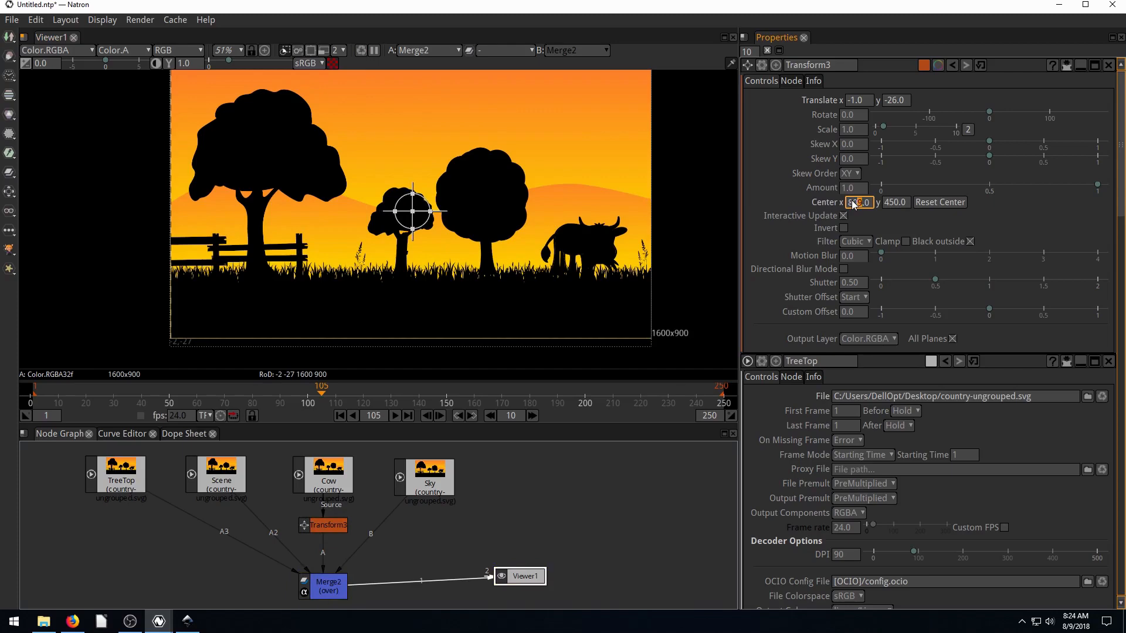
pyautogui.scroll(20, 853, 203)
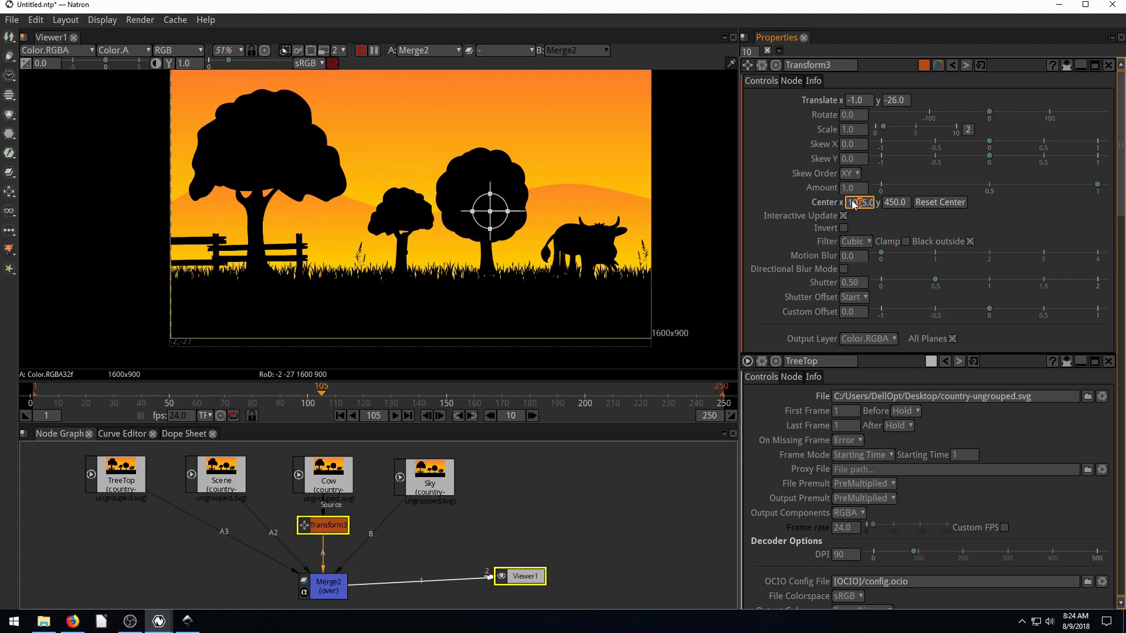
pyautogui.scroll(6, 853, 203)
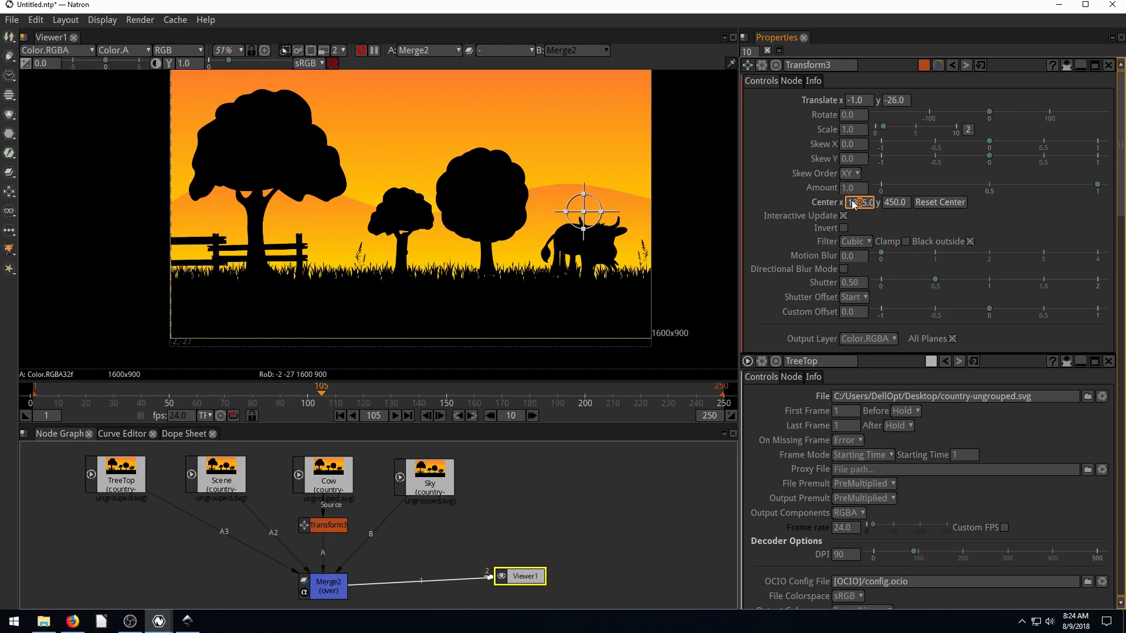
pyautogui.click(887, 205)
pyautogui.scroll(-3, 888, 205)
pyautogui.scroll(2, 887, 205)
pyautogui.moveTo(589, 247)
pyautogui.mouseDown()
pyautogui.moveTo(362, 120)
pyautogui.moveTo(506, 190)
pyautogui.moveTo(593, 255)
pyautogui.moveTo(566, 187)
pyautogui.moveTo(521, 177)
pyautogui.moveTo(558, 227)
pyautogui.moveTo(577, 233)
pyautogui.mouseUp()
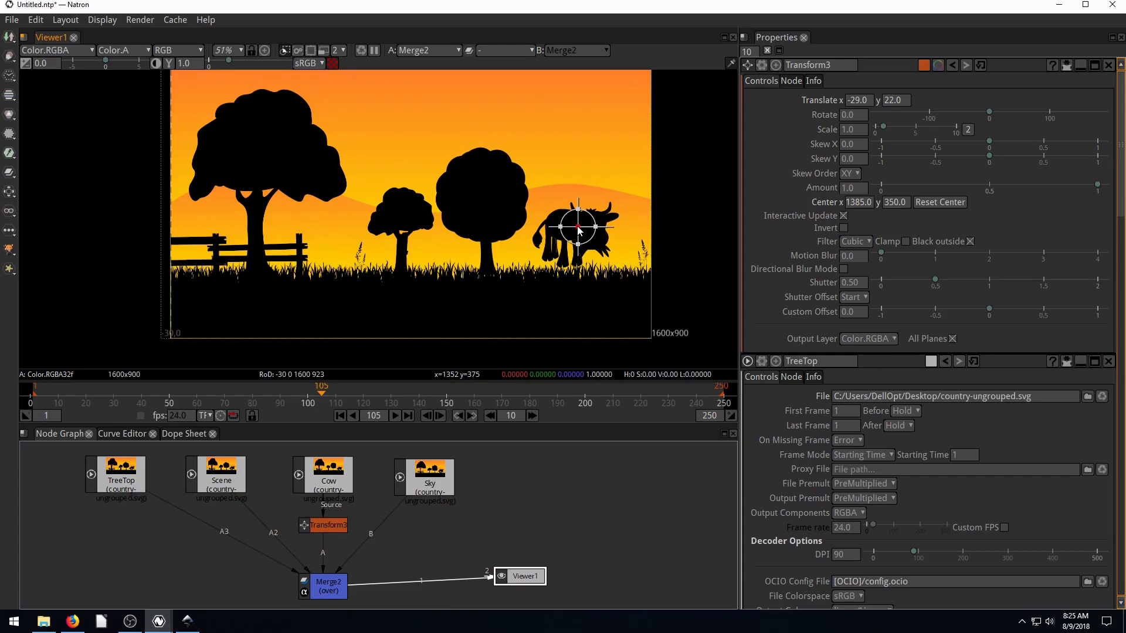
pyautogui.moveTo(577, 230)
pyautogui.mouseDown()
pyautogui.moveTo(531, 253)
pyautogui.moveTo(576, 235)
pyautogui.moveTo(582, 159)
pyautogui.moveTo(557, 187)
pyautogui.moveTo(576, 234)
pyautogui.mouseUp()
# Switch to Inkscape and open the Layers dialog
pyautogui.click(188, 621)
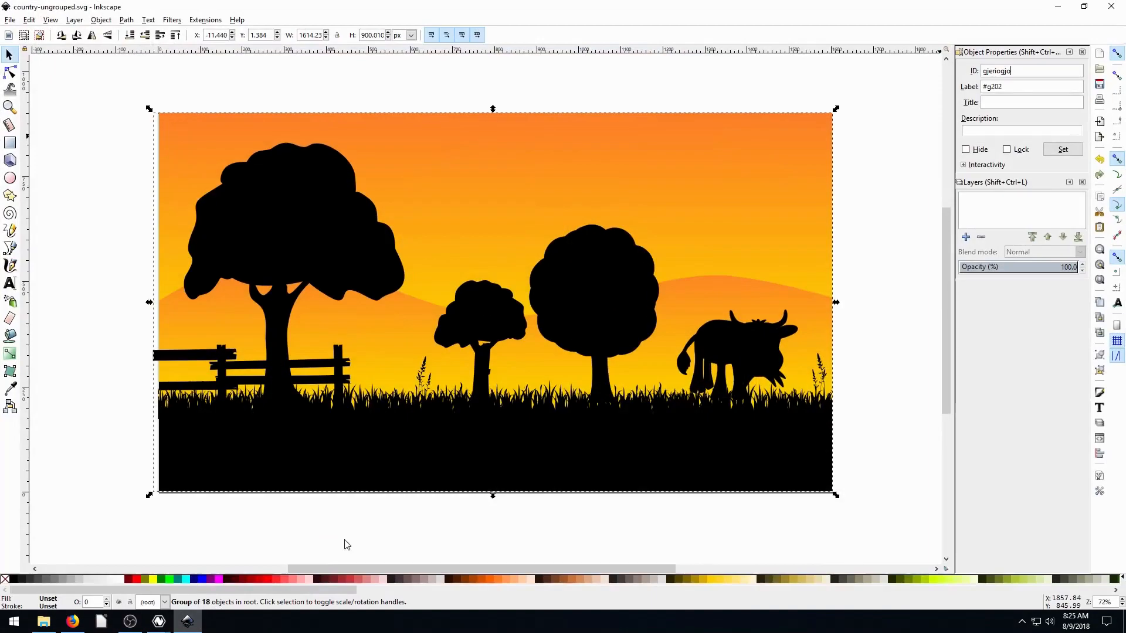
pyautogui.click(79, 20)
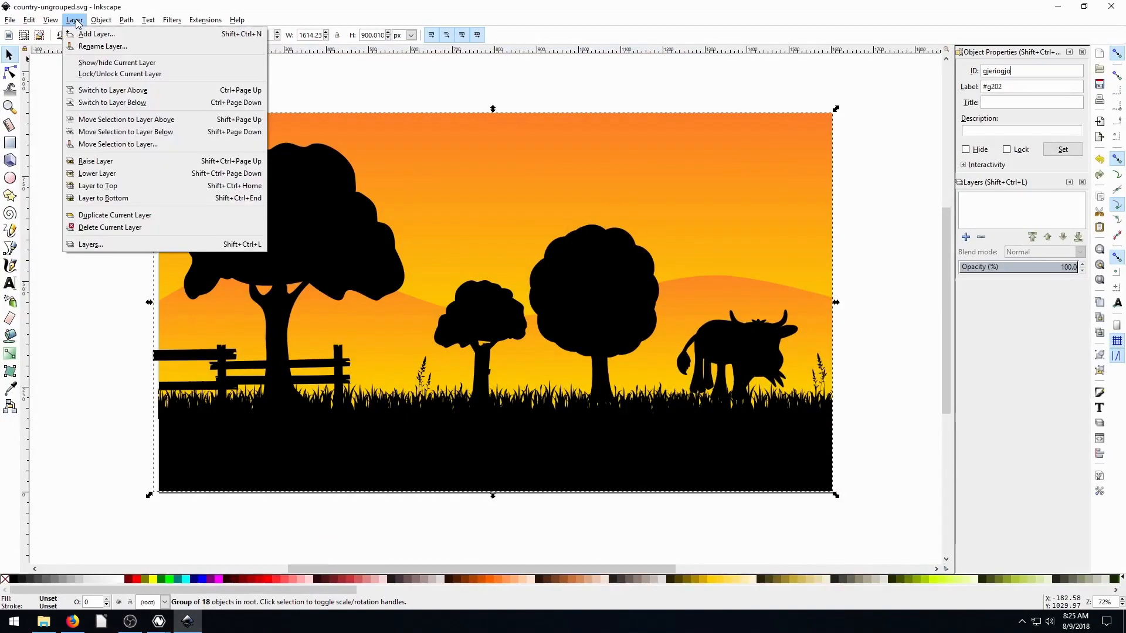
pyautogui.click(88, 247)
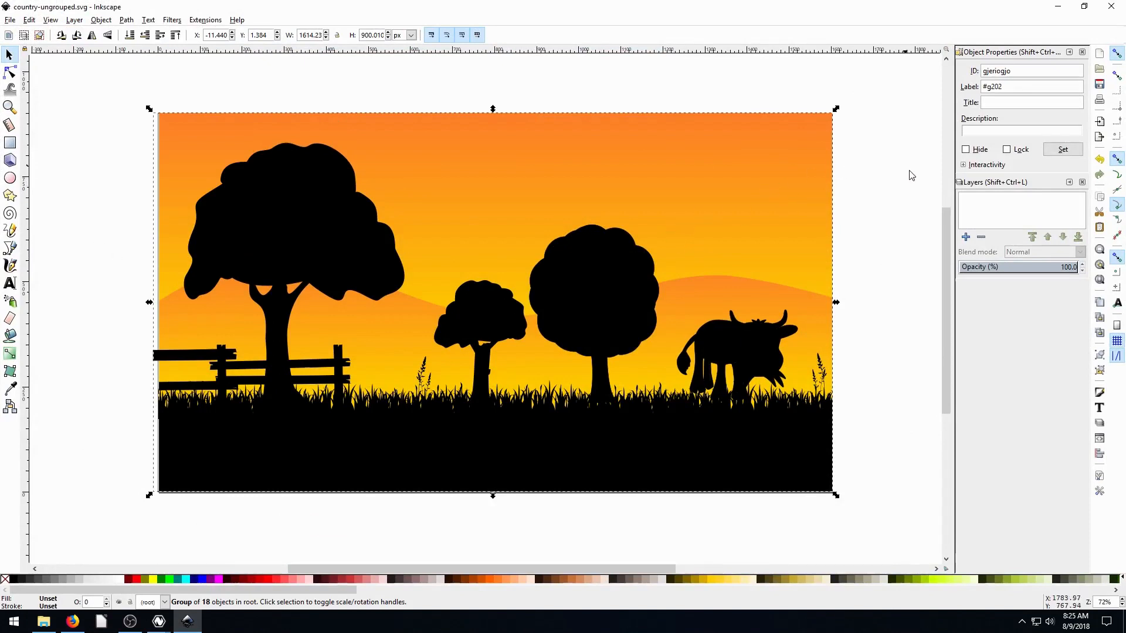
# Select only the cow and move it up into the sky to about X 1155, Y 568 px
pyautogui.click(995, 208)
pyautogui.click(870, 222)
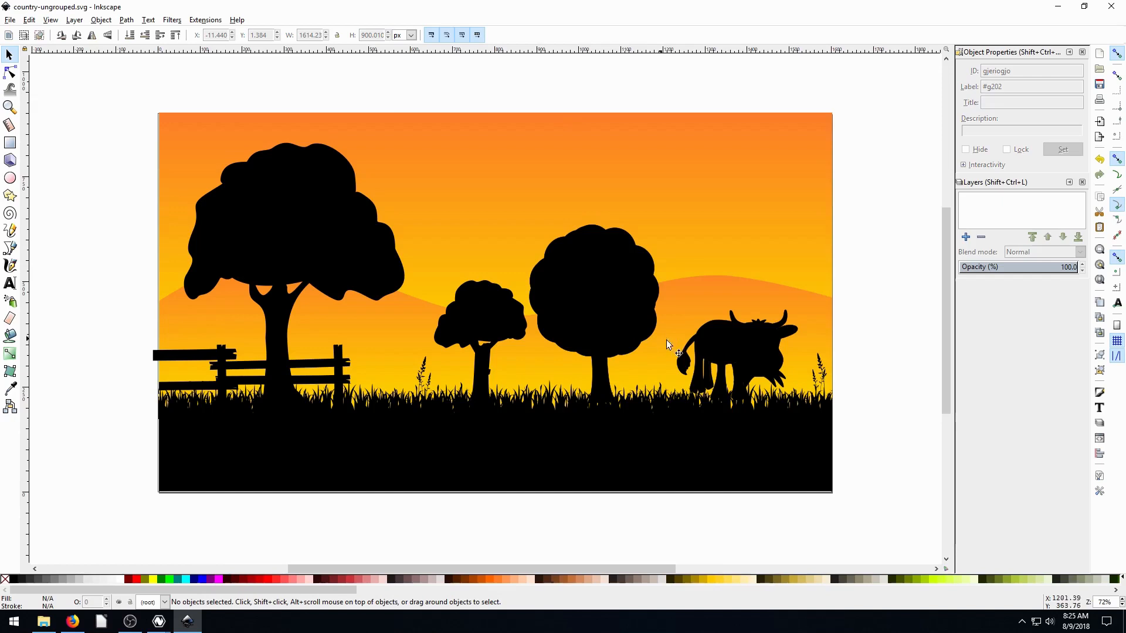
pyautogui.click(720, 347)
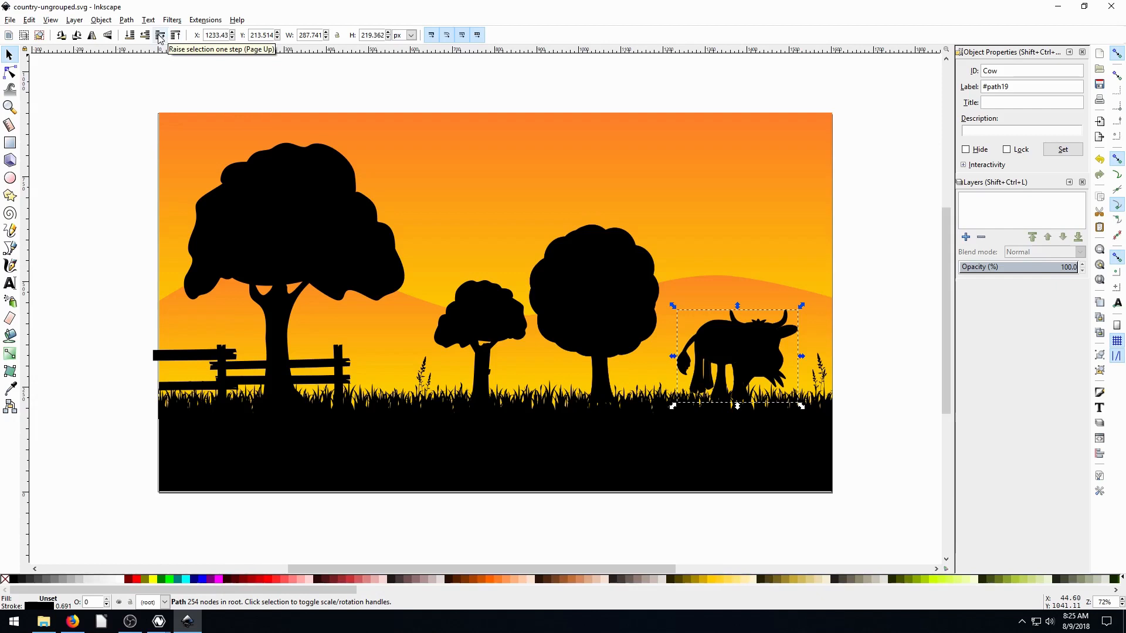
pyautogui.moveTo(749, 347); pyautogui.dragTo(695, 201)
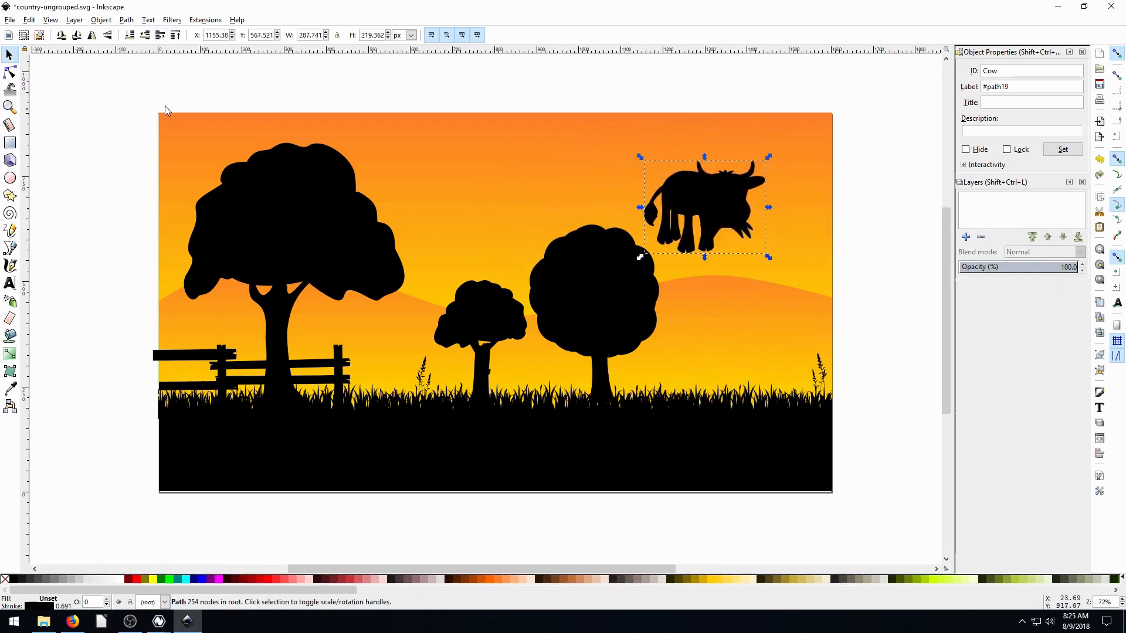
# Lower the cow behind the sky, raise it back in front, and return it to its place on the grass
pyautogui.click(160, 36)
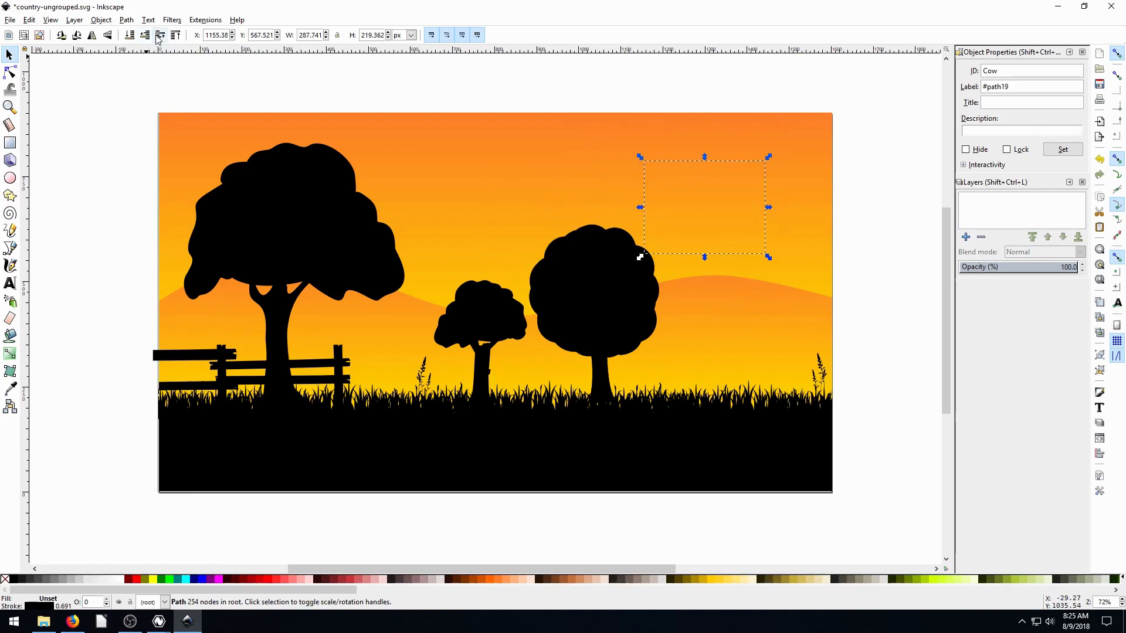
pyautogui.click(160, 35)
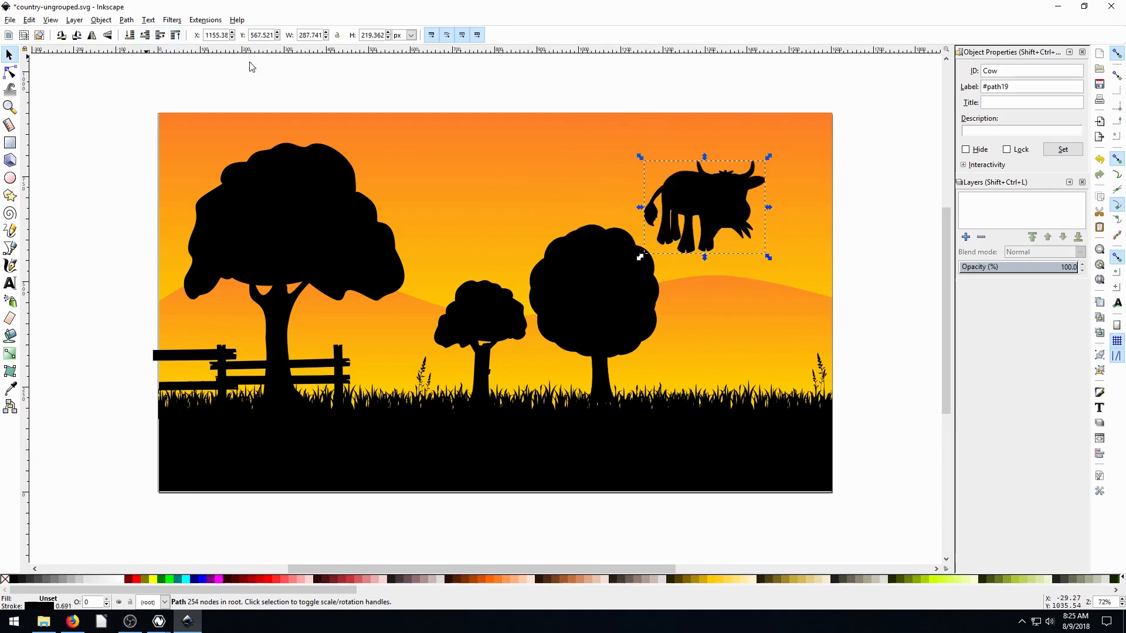
pyautogui.moveTo(656, 196); pyautogui.dragTo(749, 343)
# Switch to Natron and shift the Scene node slightly closer to the Cow node
pyautogui.click(1057, 8)
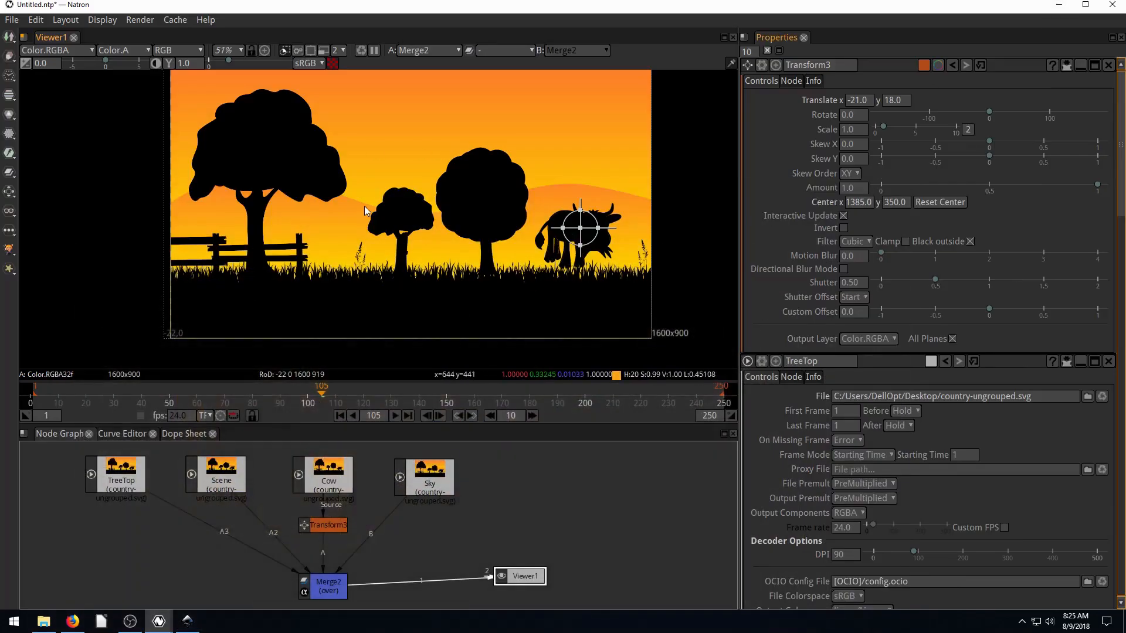
pyautogui.click(316, 479)
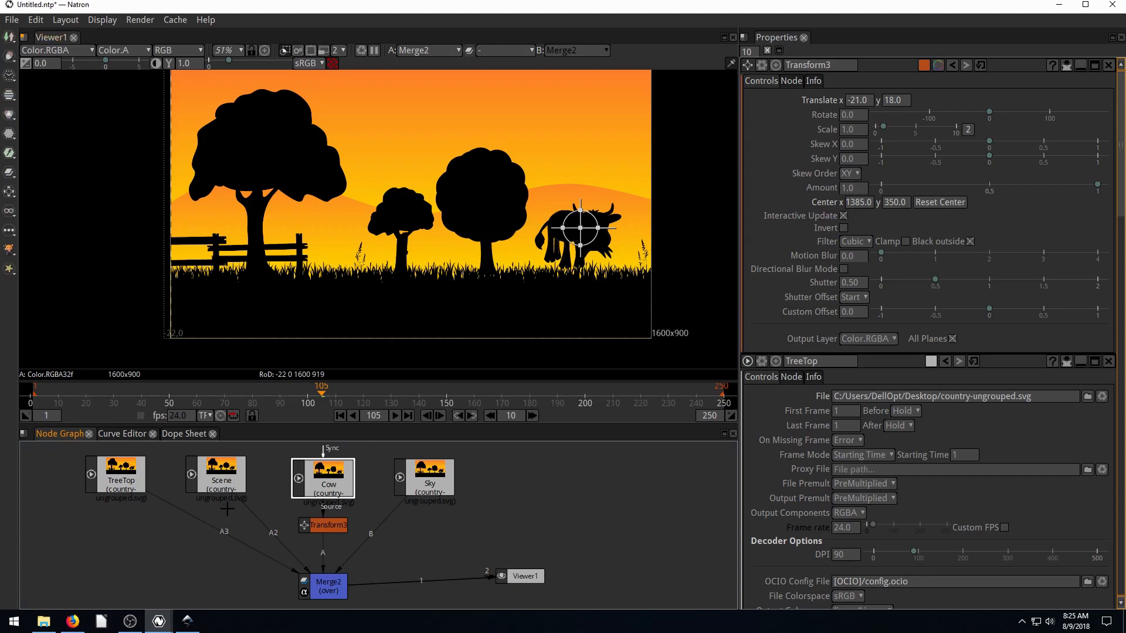
pyautogui.moveTo(228, 491); pyautogui.dragTo(239, 497)
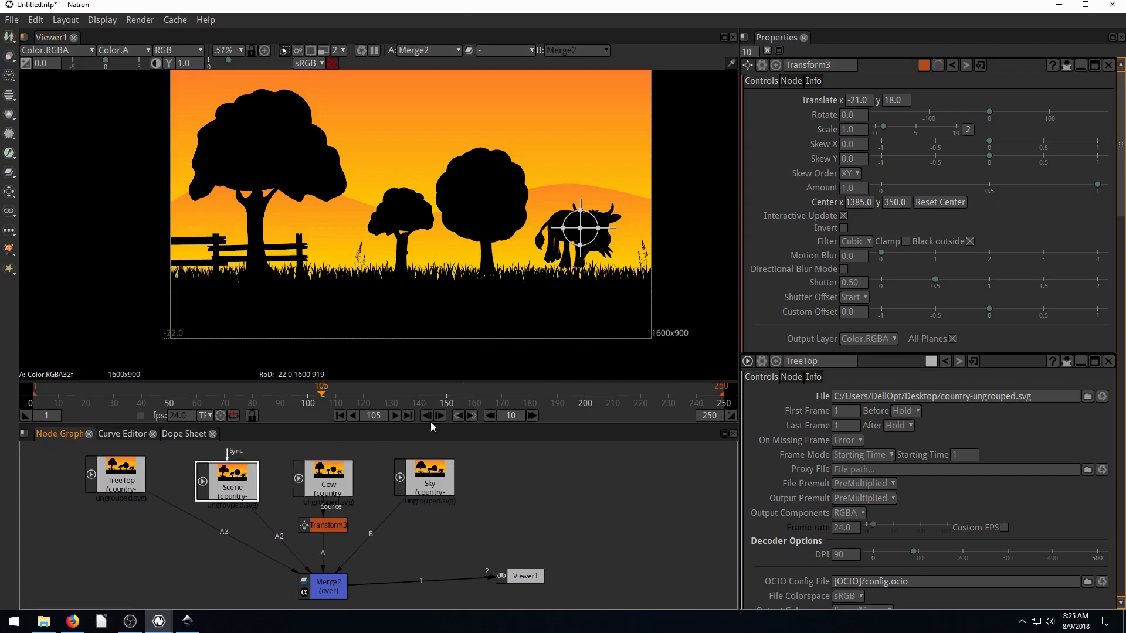
# Move the cow behind the round tree to a translation of about x -199, y -36 and key that translation at frame 105
pyautogui.moveTo(579, 228); pyautogui.dragTo(563, 254)
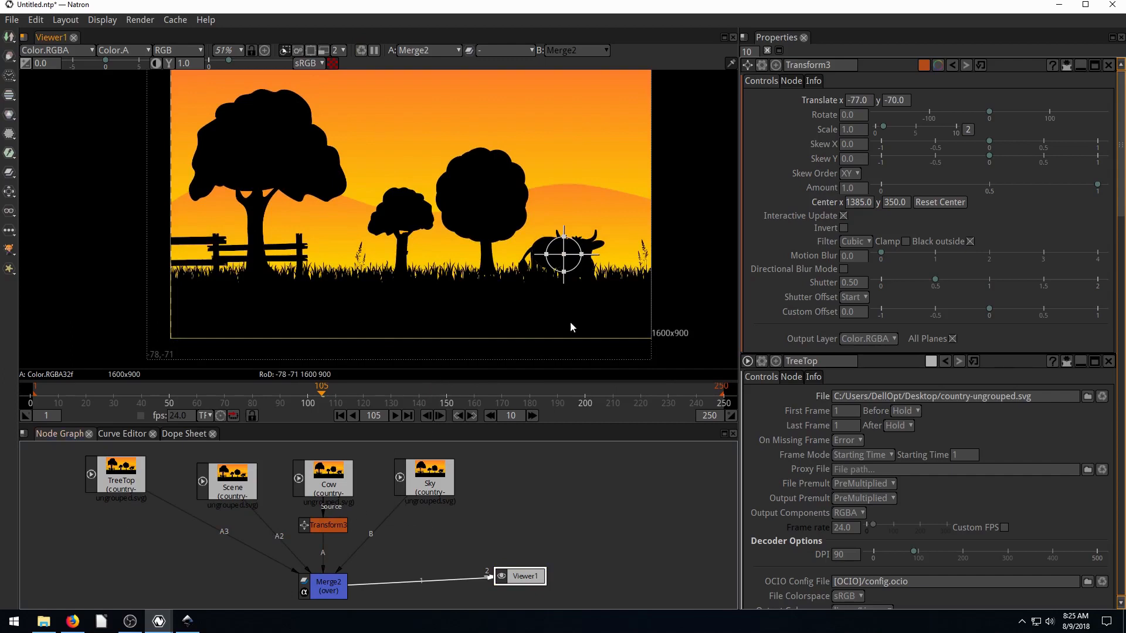
pyautogui.moveTo(564, 254); pyautogui.dragTo(527, 248)
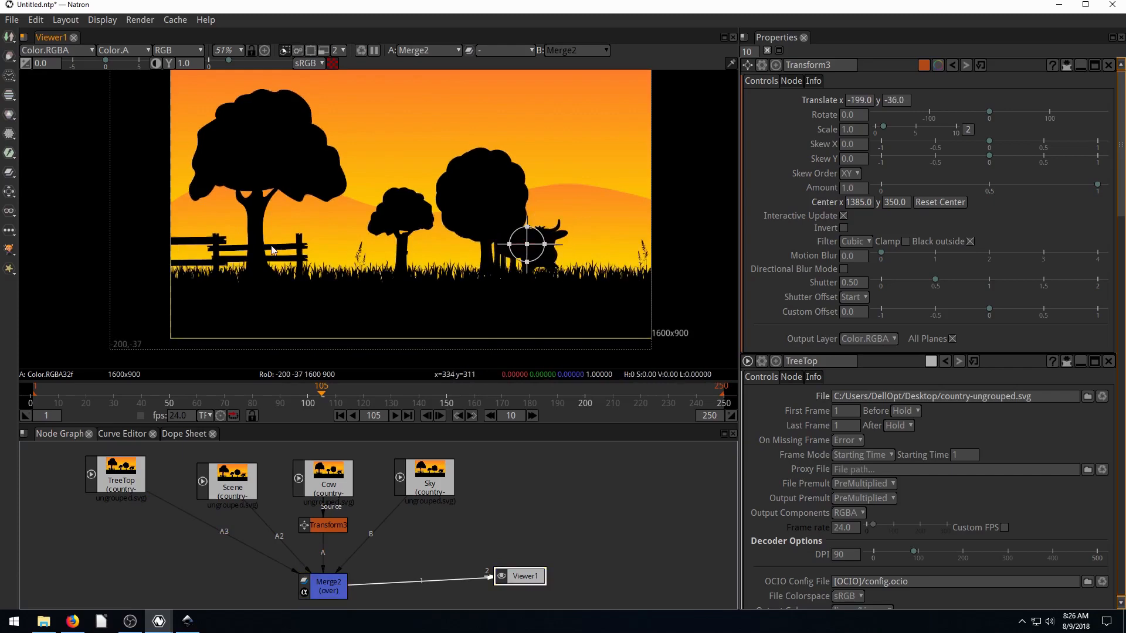
pyautogui.click(329, 528)
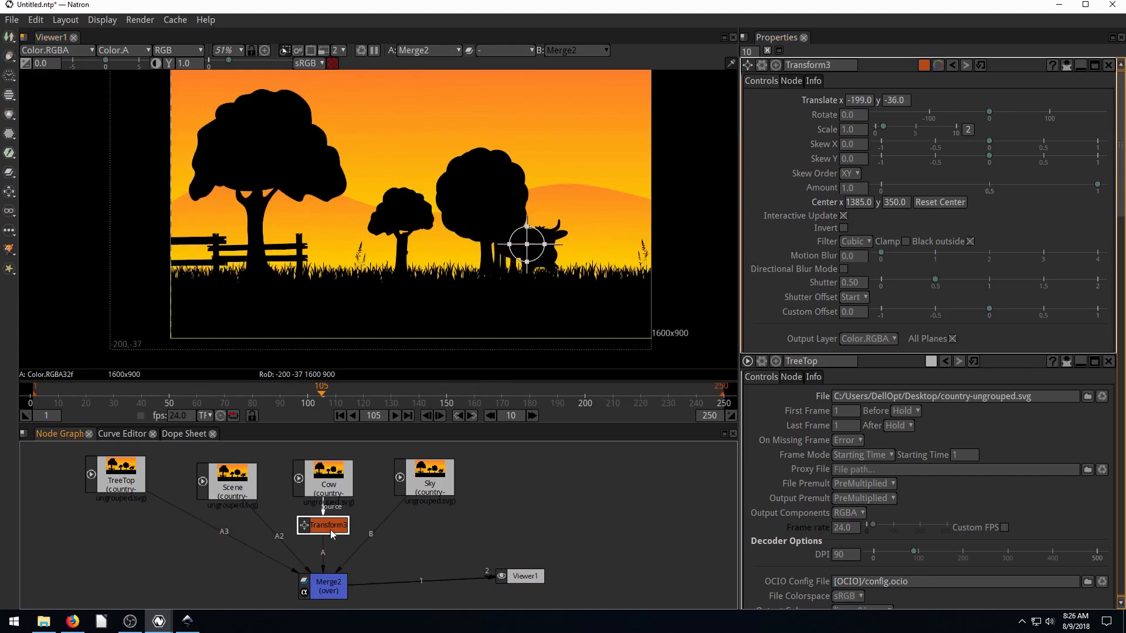
pyautogui.rightClick(872, 101)
pyautogui.click(887, 106)
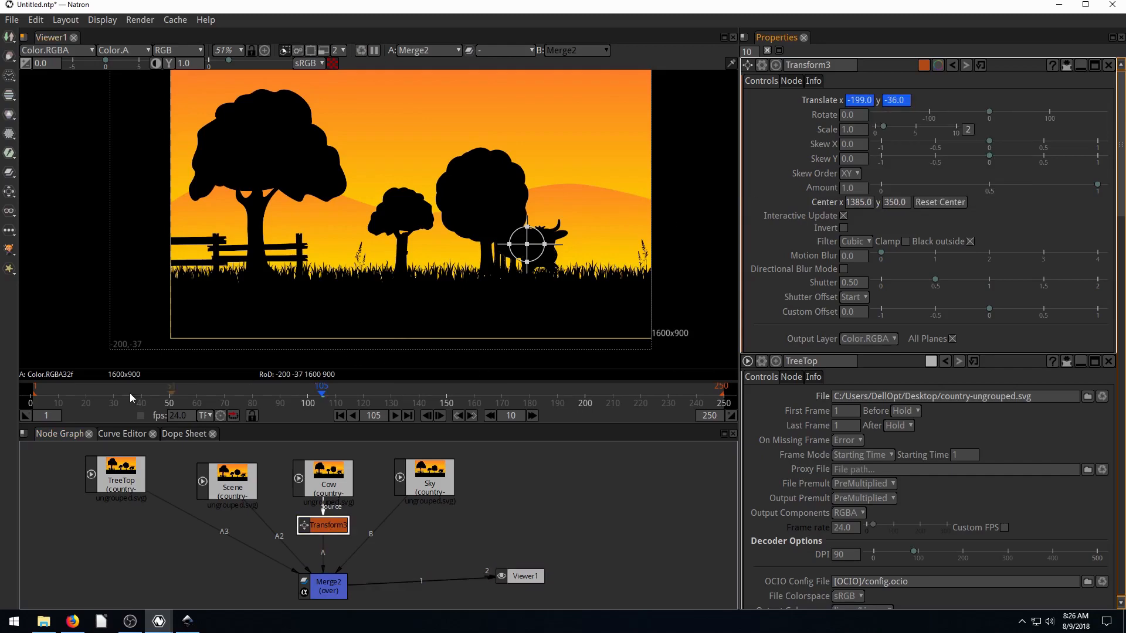
# Key the cow's translation at about x -137, y -6 on frame 10, x -16, y -63 on frame 20, and x 88, y -16 on frame 30
pyautogui.click(59, 395)
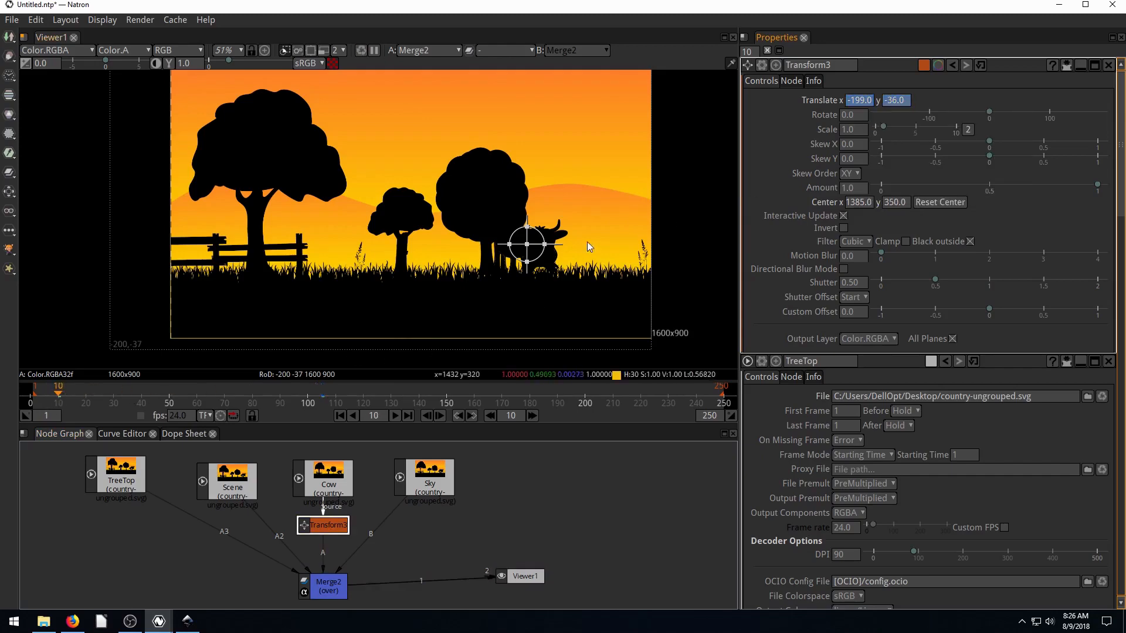
pyautogui.moveTo(529, 245); pyautogui.dragTo(549, 239)
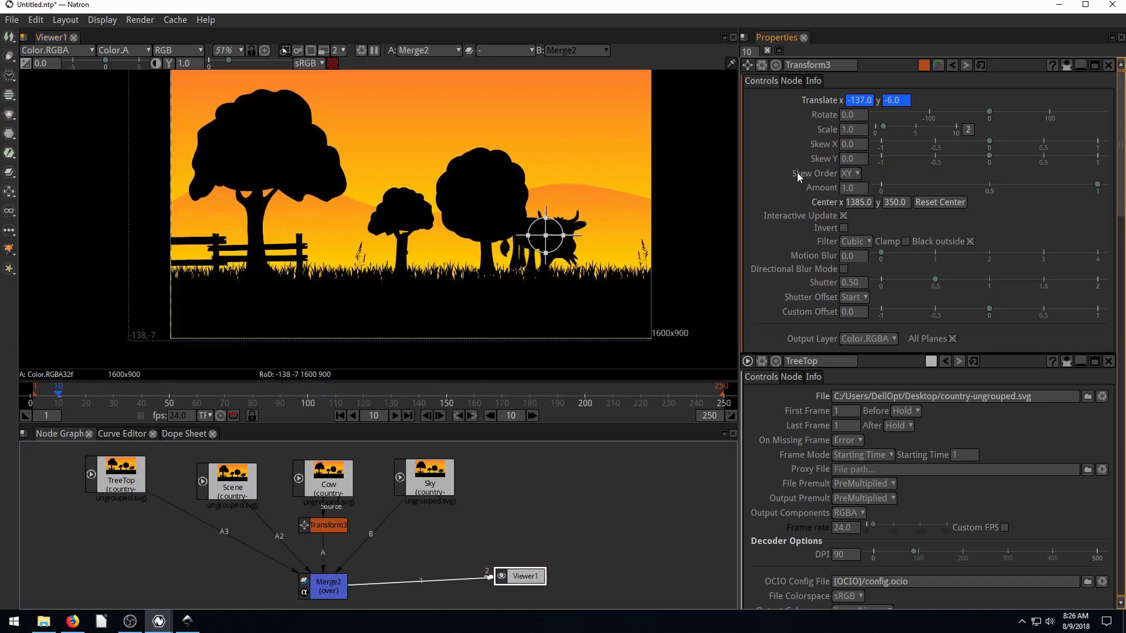
pyautogui.click(86, 397)
pyautogui.moveTo(544, 242); pyautogui.dragTo(583, 258)
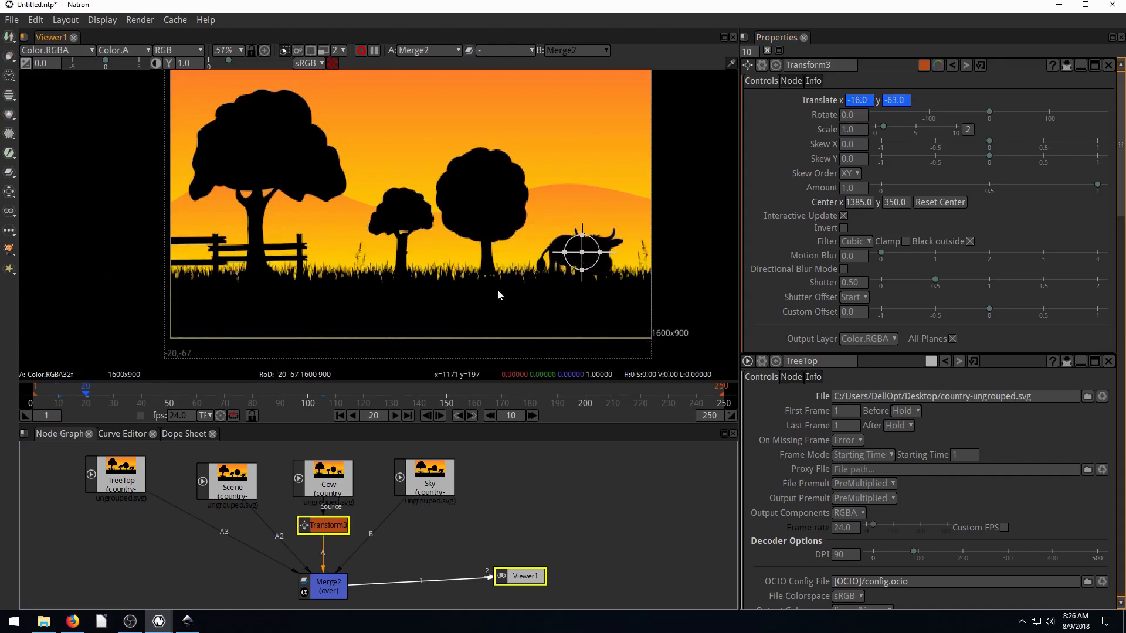
pyautogui.click(114, 397)
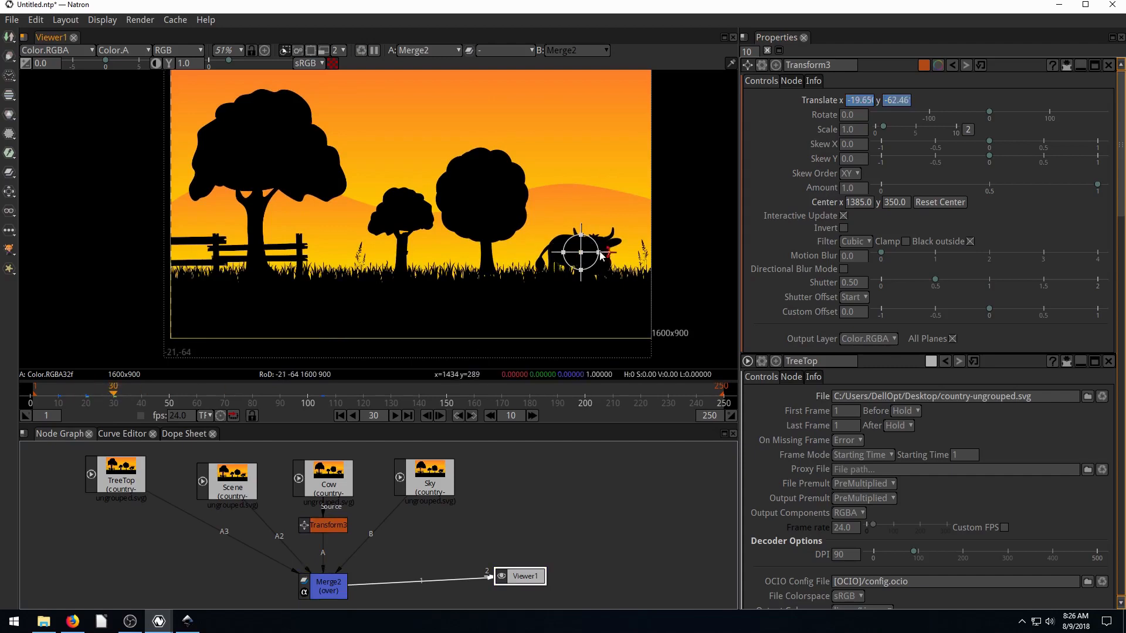
pyautogui.moveTo(583, 255); pyautogui.dragTo(613, 239)
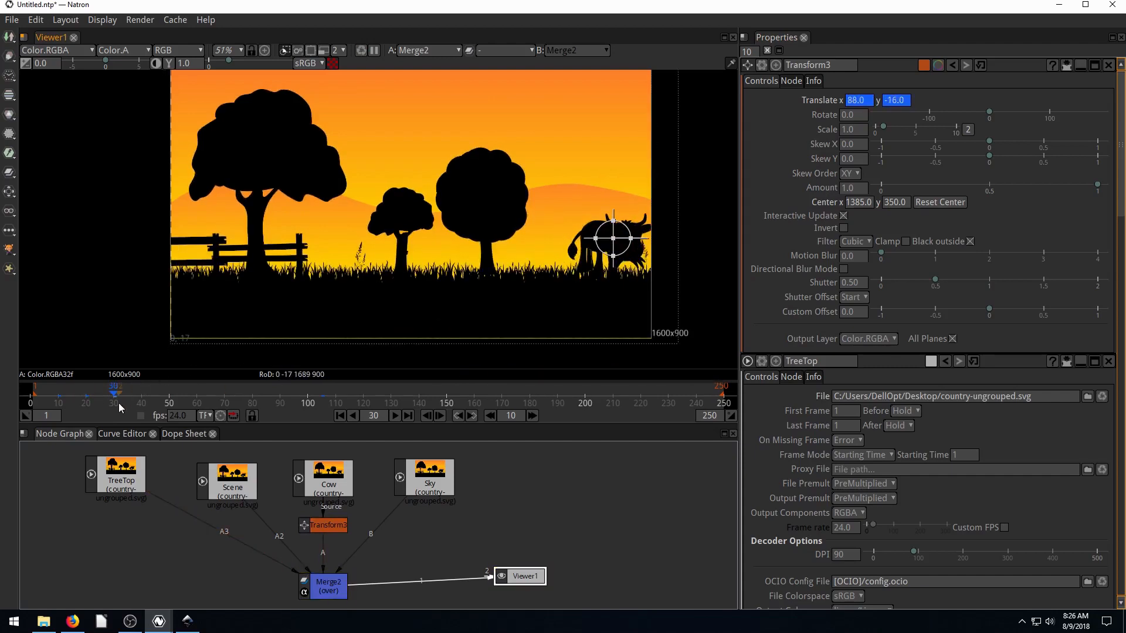
# Key the cow's translation at about x 79, y -69 on frame 40, x 65, y -45 on frame 45, and x 54, y -65 on frame 50
pyautogui.click(140, 397)
pyautogui.moveTo(612, 242); pyautogui.dragTo(611, 258)
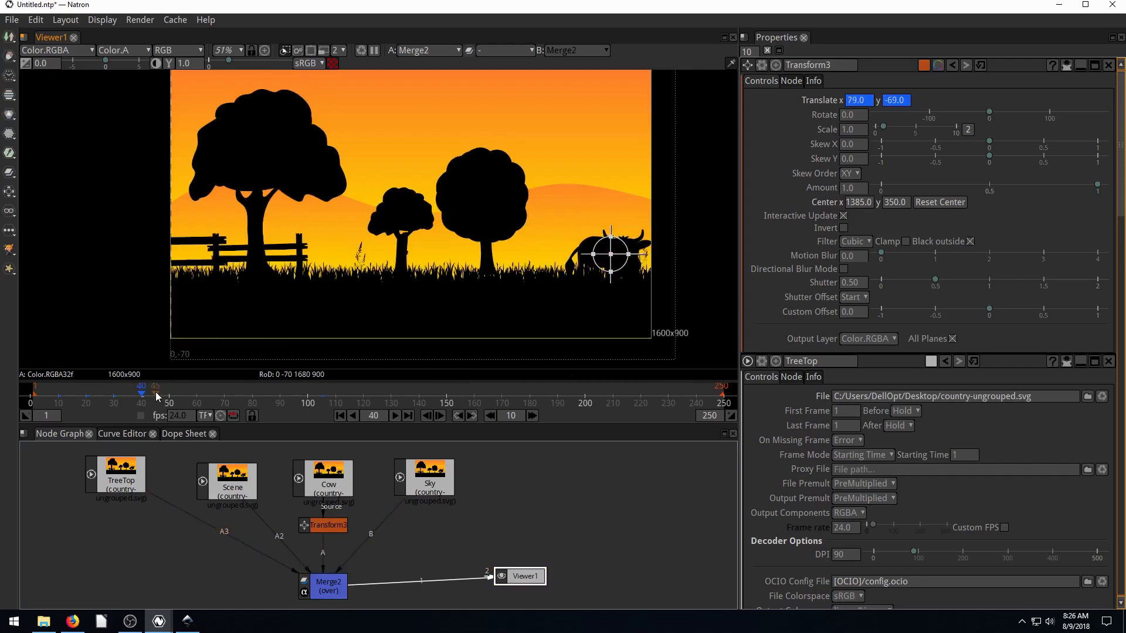
pyautogui.click(156, 393)
pyautogui.moveTo(607, 259); pyautogui.dragTo(607, 251)
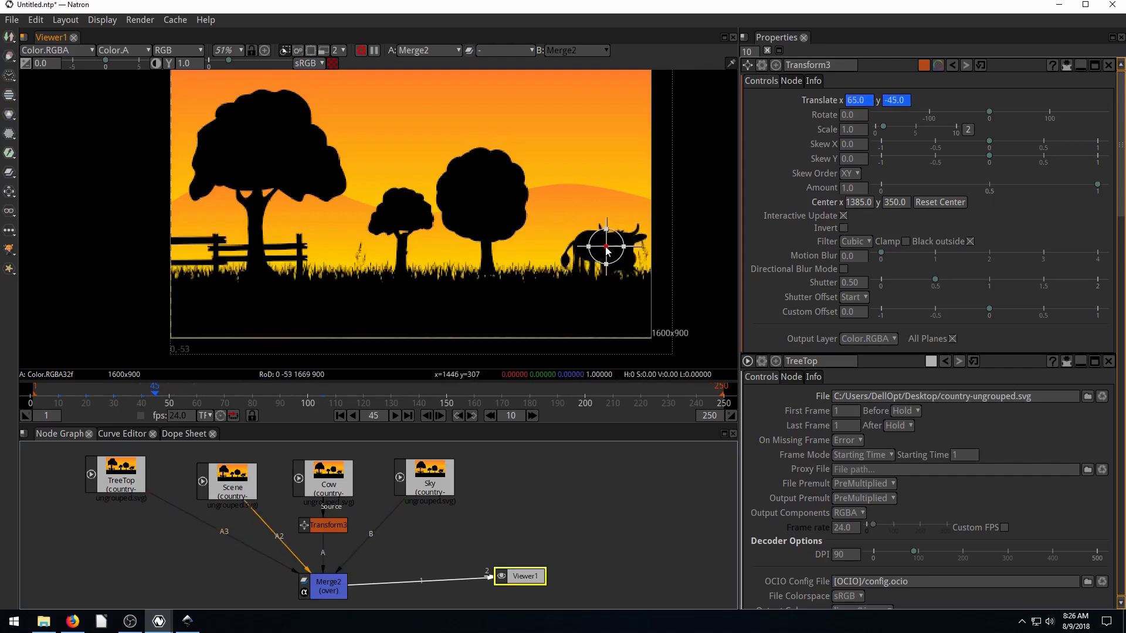
pyautogui.click(170, 397)
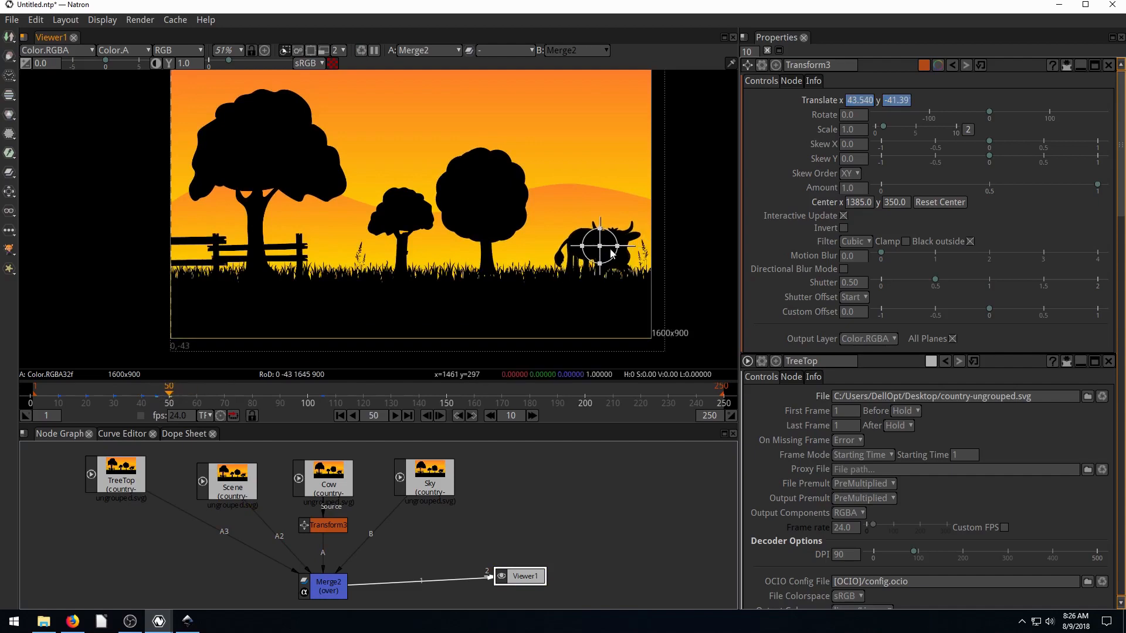
pyautogui.moveTo(600, 251); pyautogui.dragTo(604, 258)
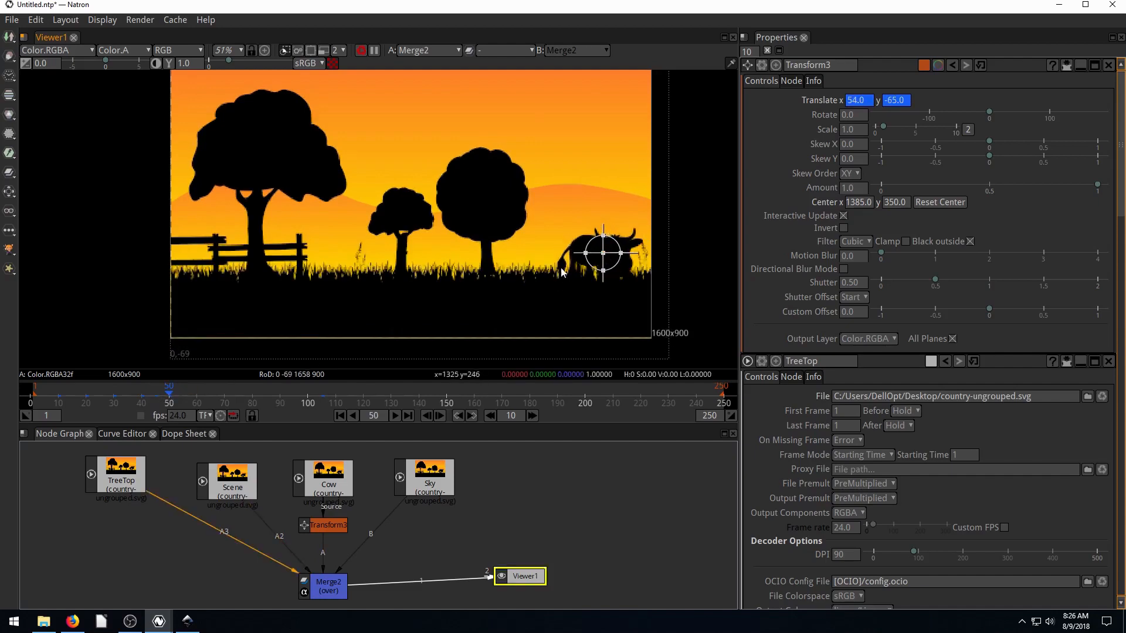
# Shift the cow further right on frame 60 and move it to about x 291, y -87 on frame 70
pyautogui.click(196, 397)
pyautogui.moveTo(582, 253); pyautogui.dragTo(634, 251)
pyautogui.click(225, 398)
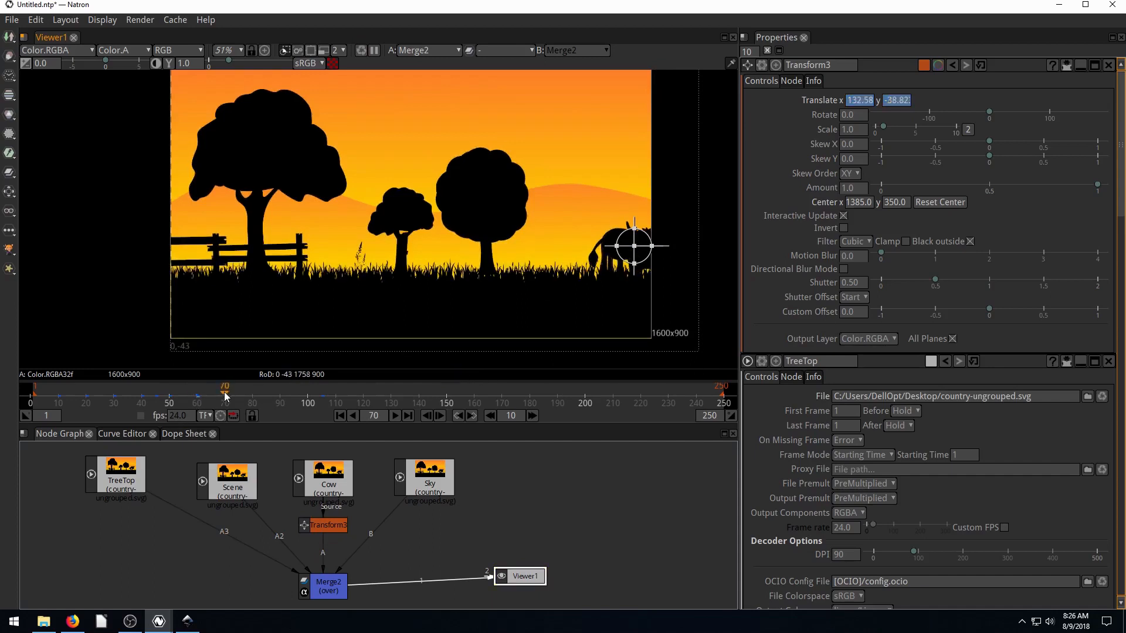
pyautogui.moveTo(602, 245); pyautogui.dragTo(650, 260)
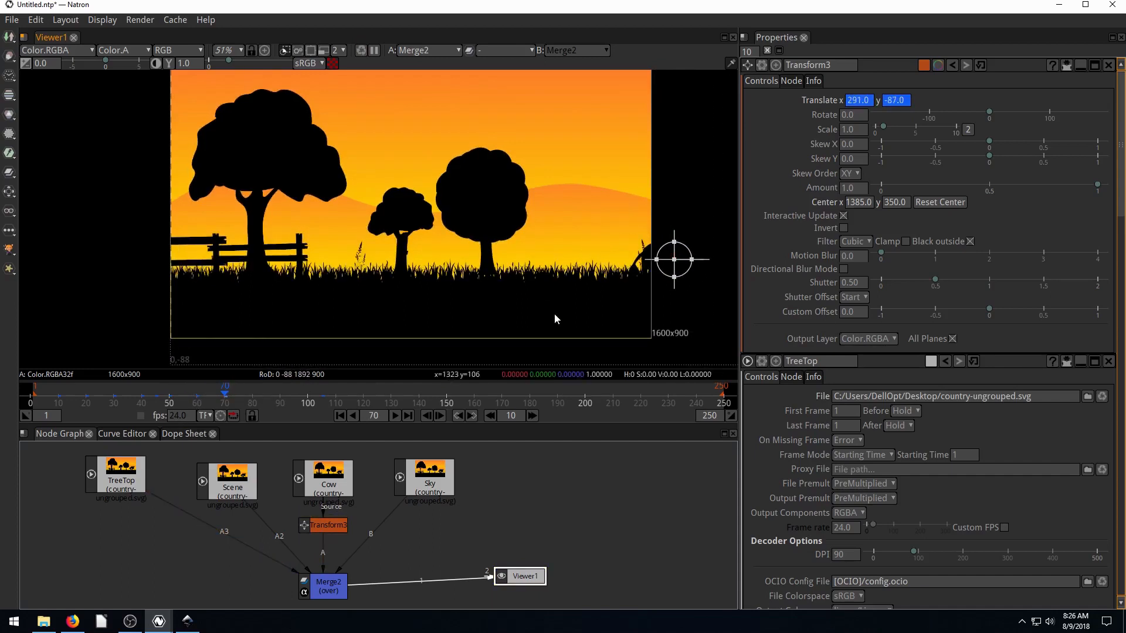
# Play the cow animation from the first frame and stop it at about frame 71
pyautogui.click(340, 419)
pyautogui.click(395, 415)
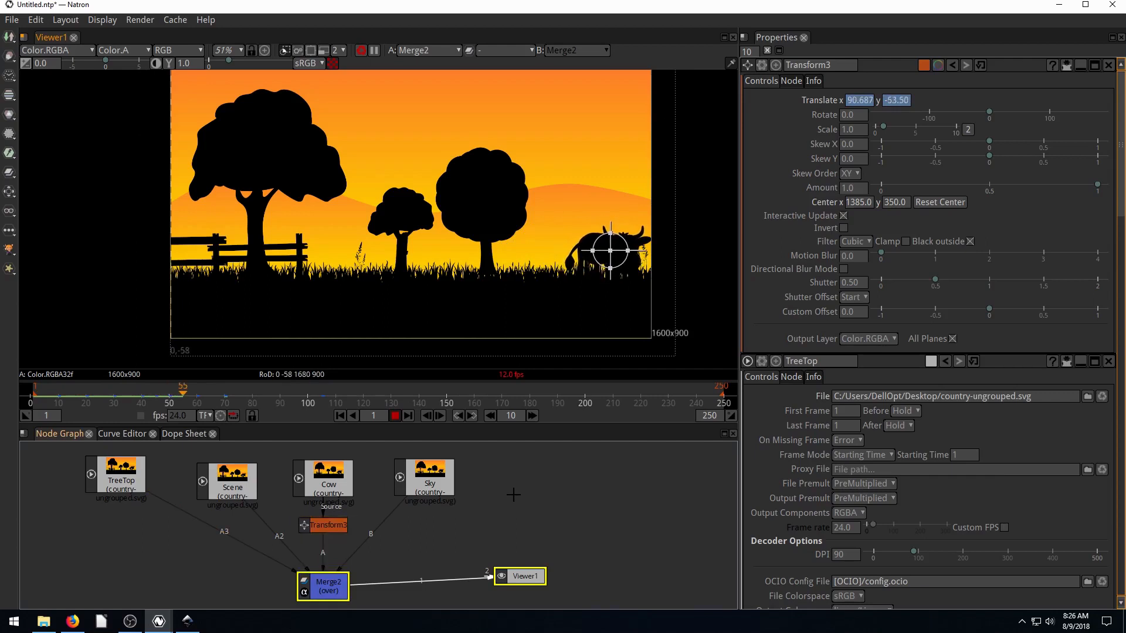
pyautogui.click(395, 416)
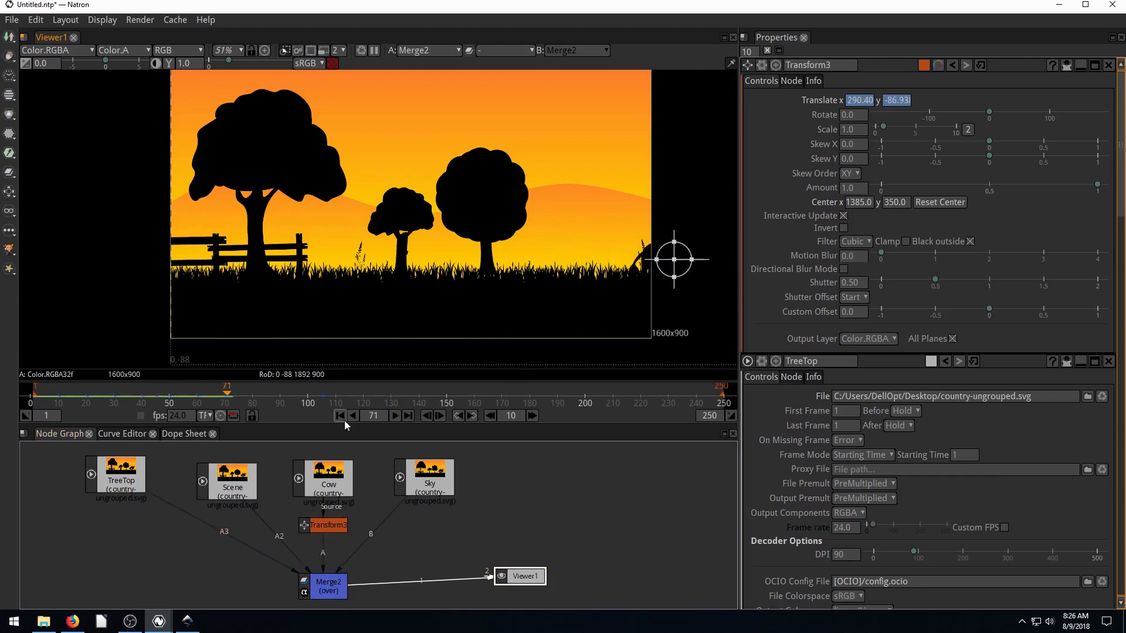
# Insert a Transform node between TreeTop and Merge2 and key its rotation at 0 on frame 1
pyautogui.moveTo(121, 484); pyautogui.dragTo(176, 552)
pyautogui.press('t')
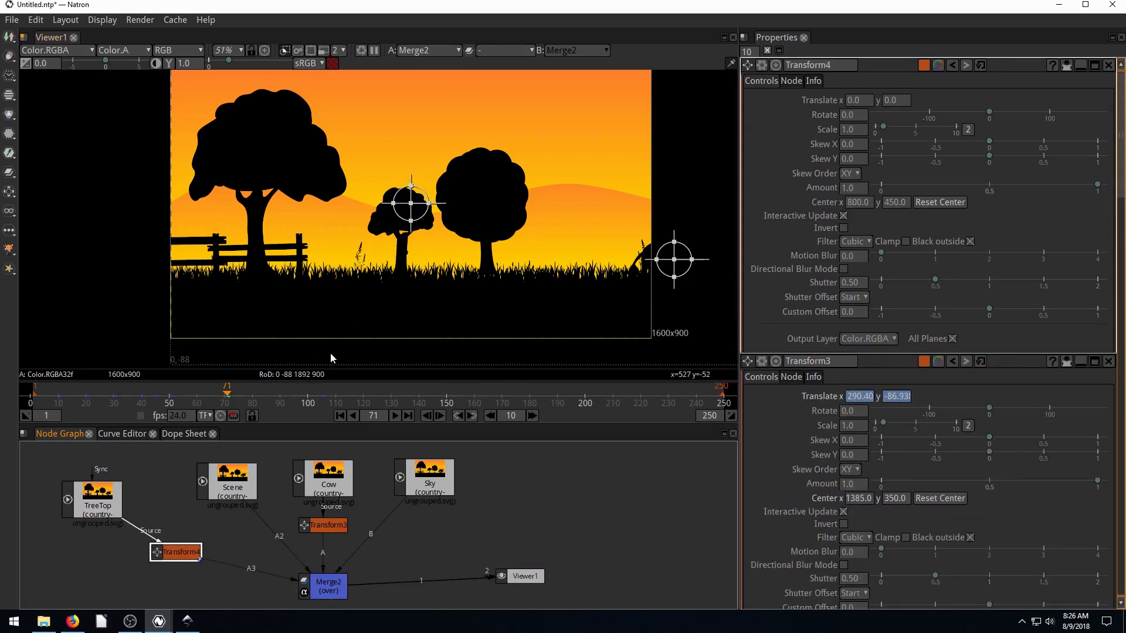
pyautogui.click(340, 416)
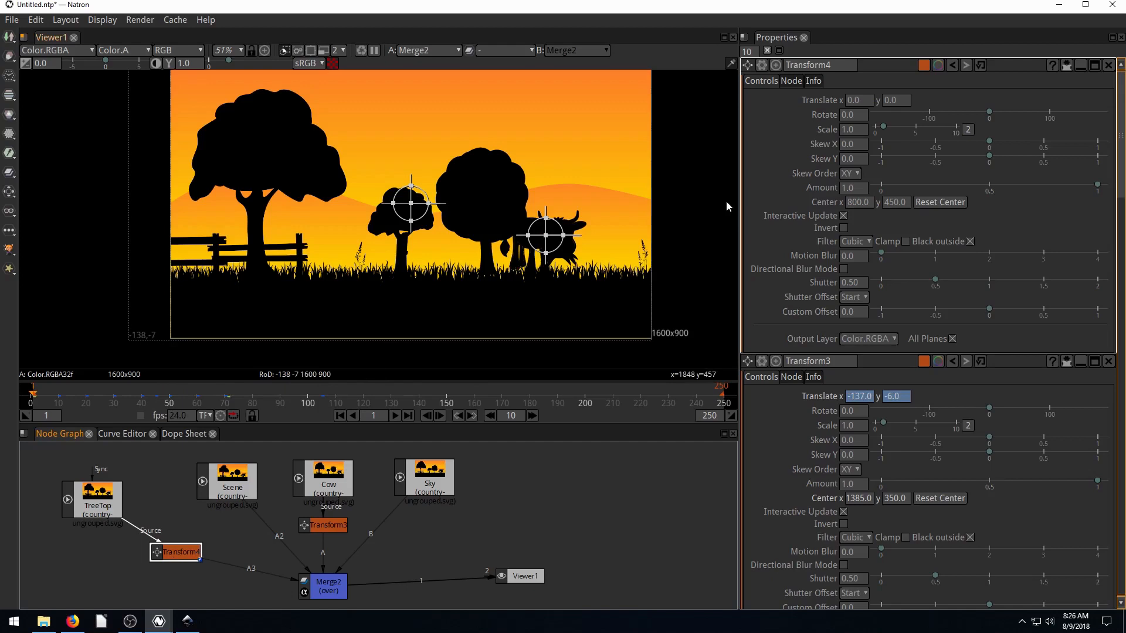
pyautogui.rightClick(852, 120)
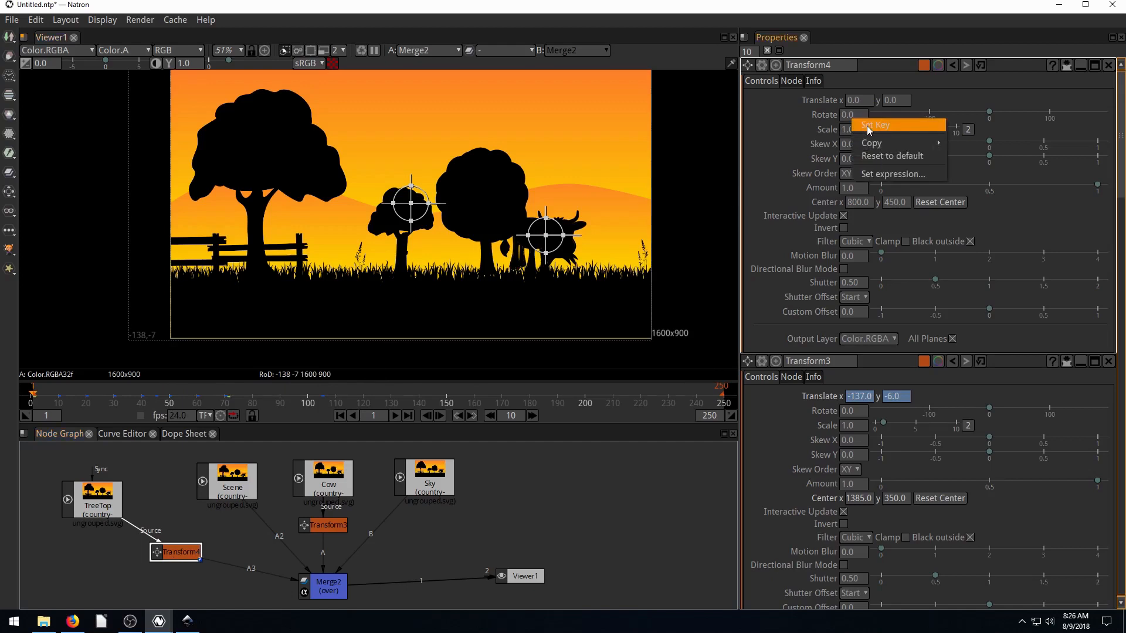
pyautogui.click(869, 126)
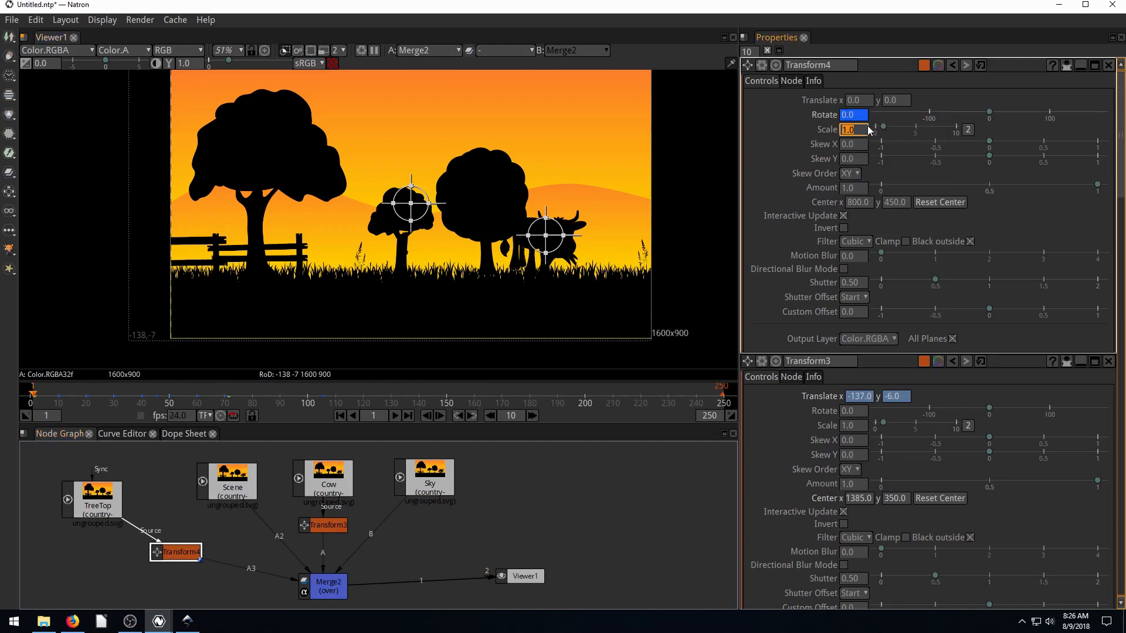
# Key the tree top's rotation at about 7.8 on frame 16 and about -12.7 on frame 35
pyautogui.click(75, 397)
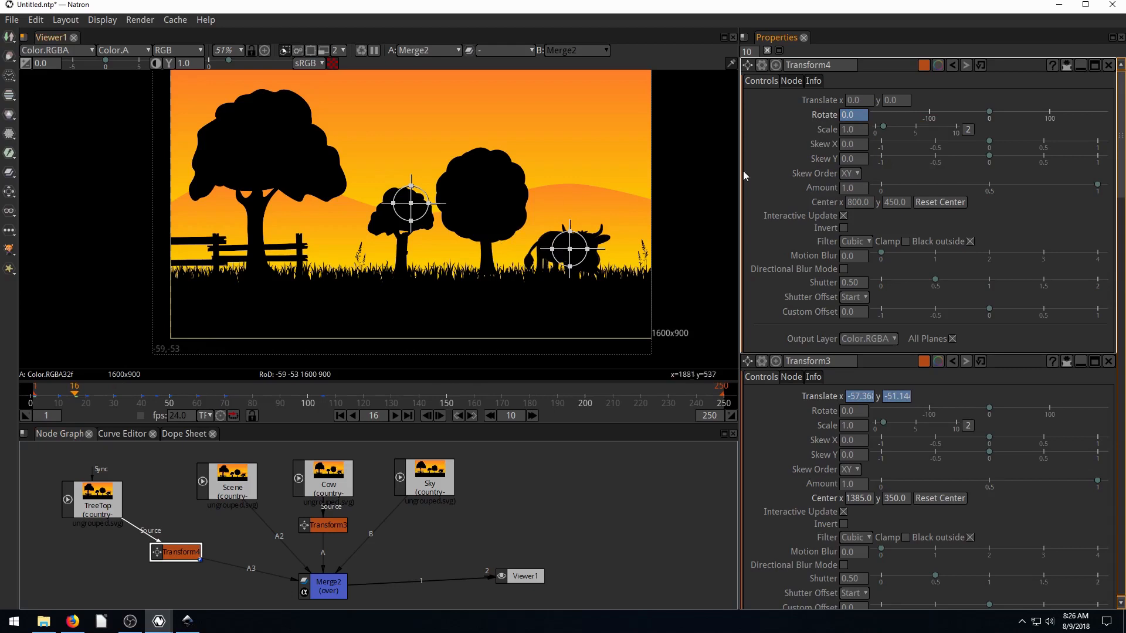
pyautogui.moveTo(989, 116); pyautogui.dragTo(994, 116)
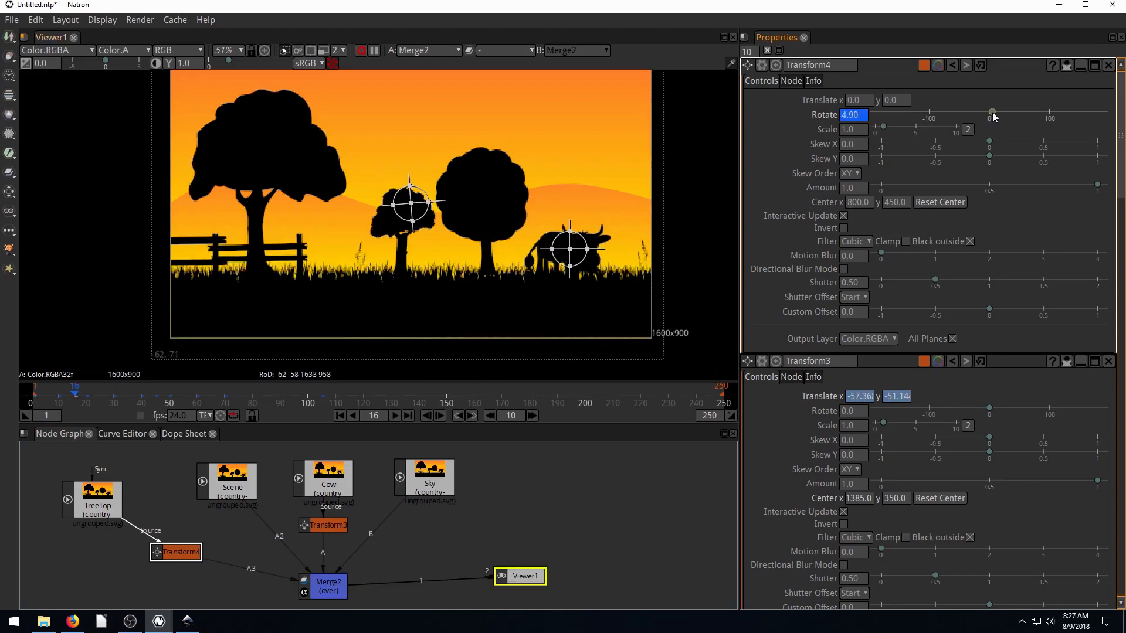
pyautogui.click(128, 398)
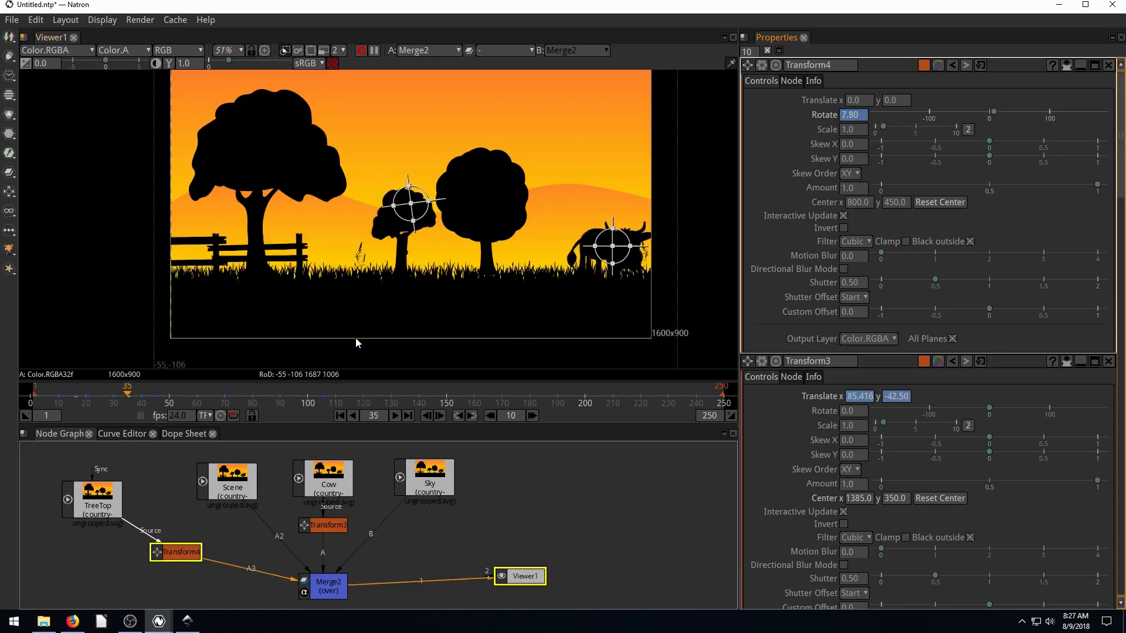
pyautogui.moveTo(994, 116); pyautogui.dragTo(981, 116)
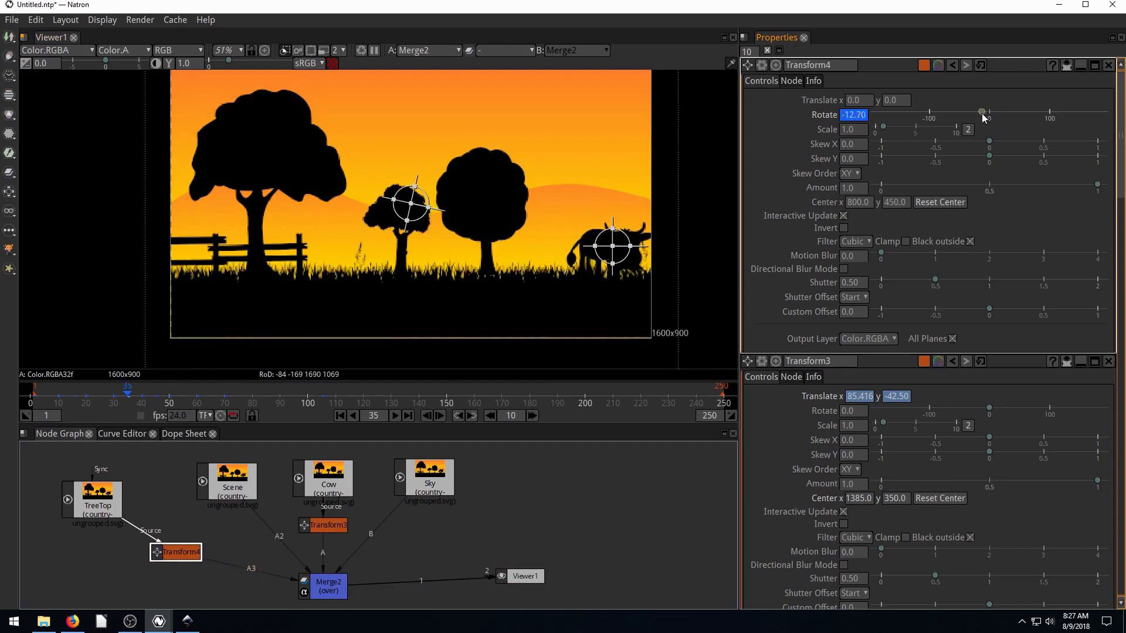
# Key the tree top's rotation at about 9.8 on frame 58 and about -11.7 on frame 97
pyautogui.click(190, 398)
pyautogui.moveTo(981, 115); pyautogui.dragTo(995, 115)
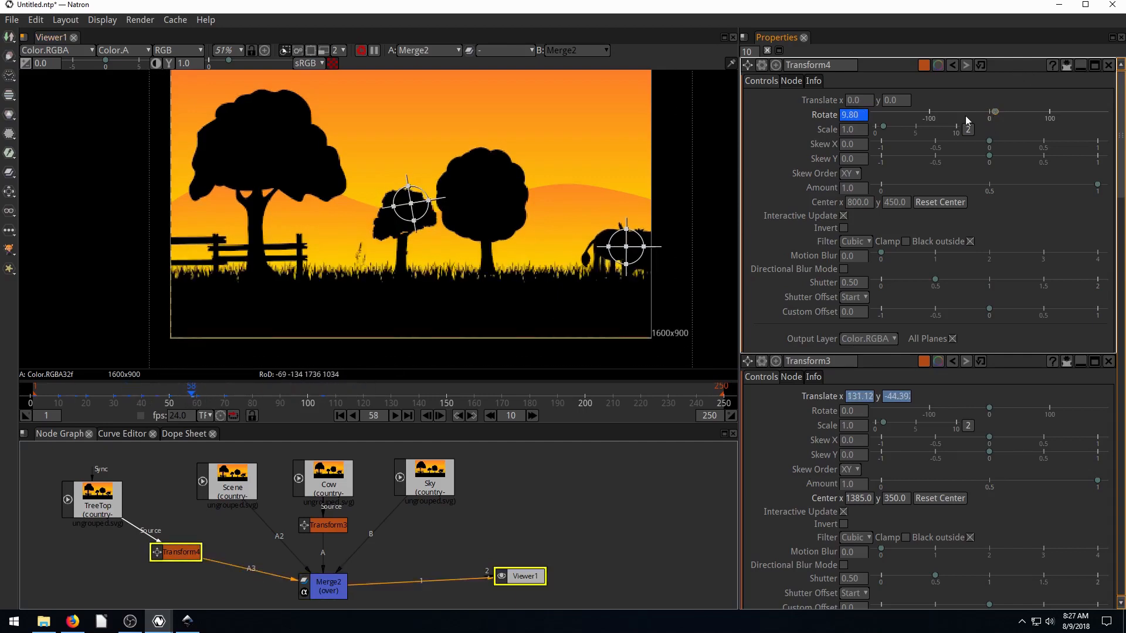
pyautogui.click(300, 397)
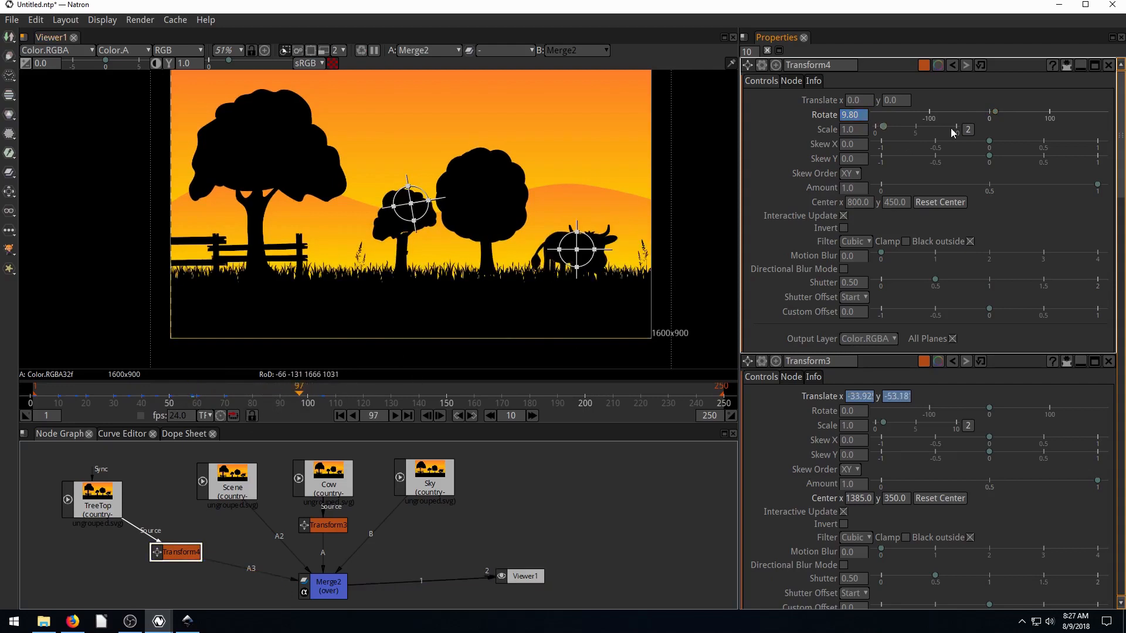
pyautogui.moveTo(994, 116); pyautogui.dragTo(983, 114)
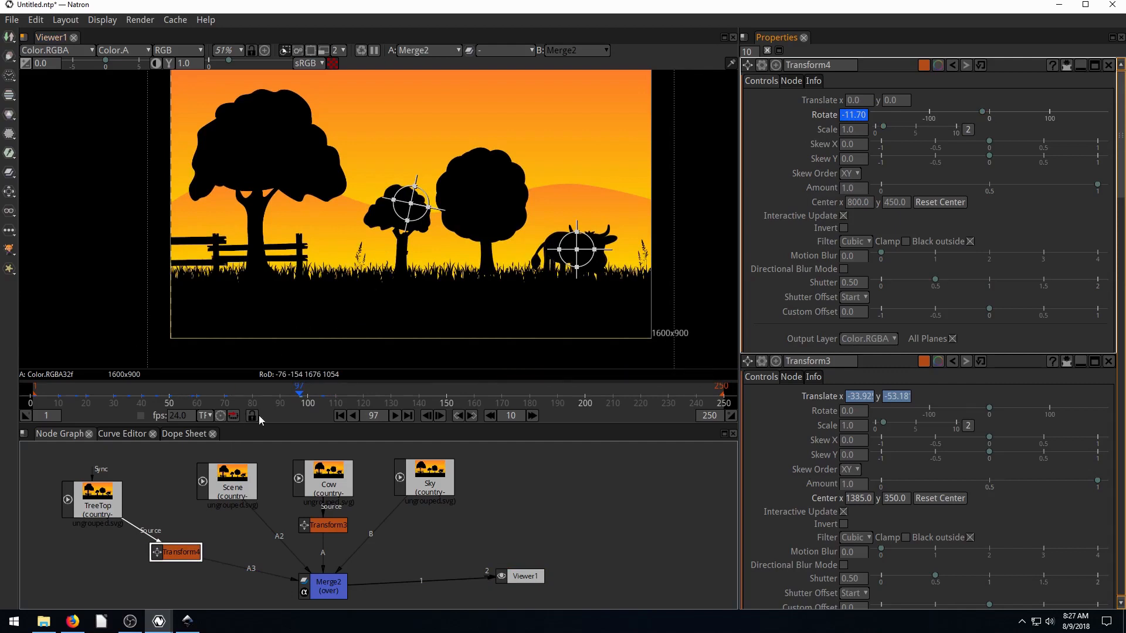
# Play the animation from the first frame to check the tree top's sway, and return to frame 1
pyautogui.click(340, 415)
pyautogui.click(396, 417)
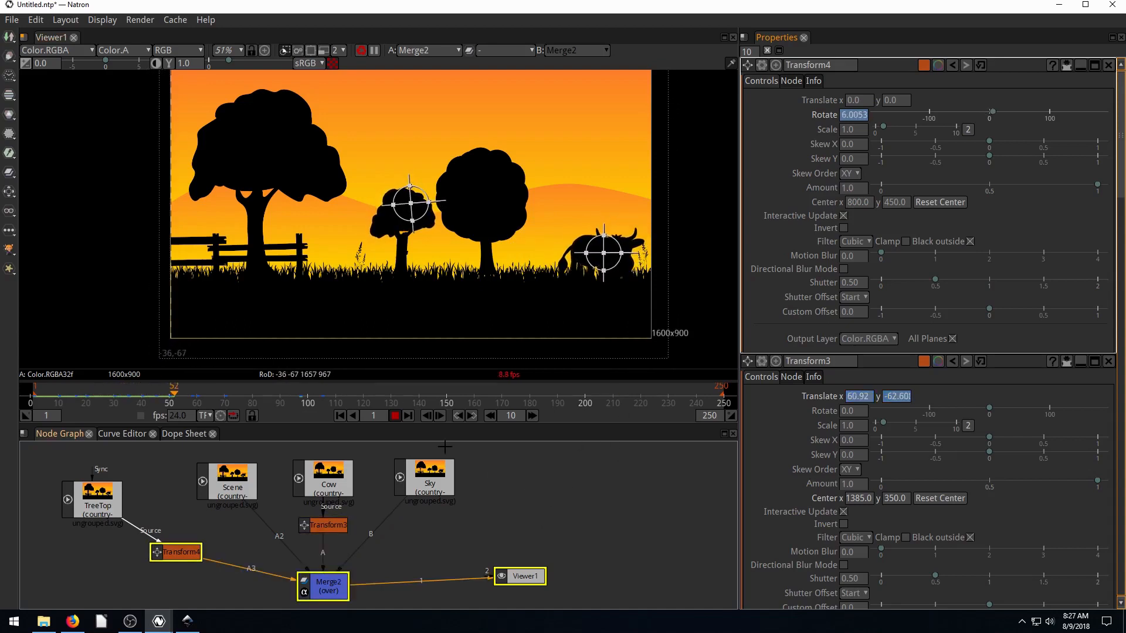
pyautogui.click(340, 416)
# Insert a Transform node between Sky and Merge2 and space the two nodes apart in the graph
pyautogui.click(232, 478)
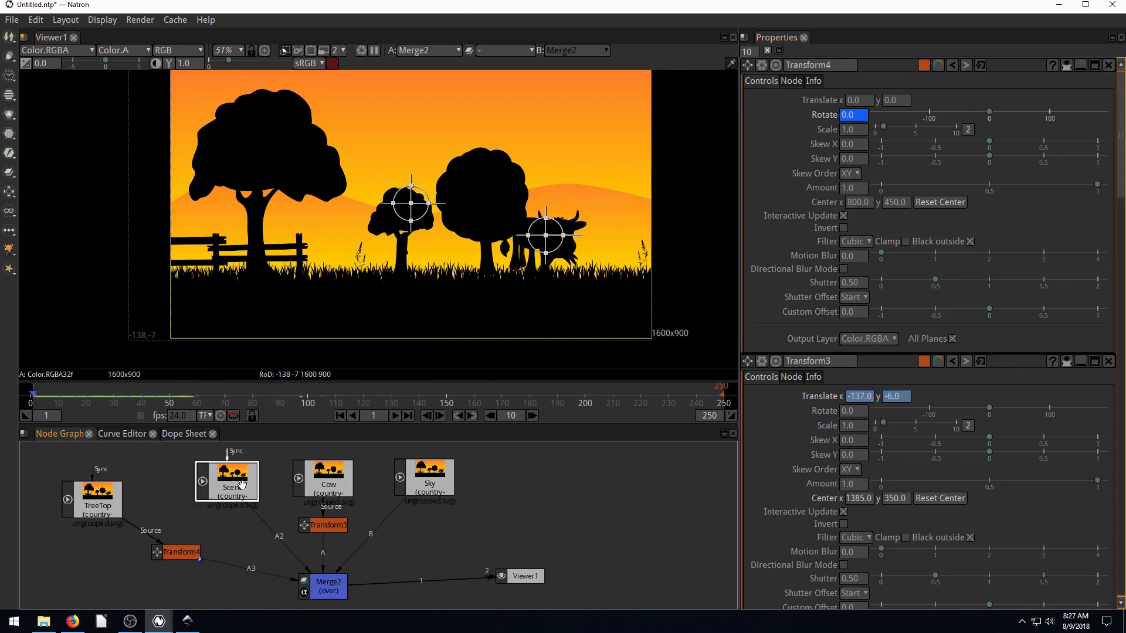
pyautogui.click(427, 475)
pyautogui.press('t')
pyautogui.moveTo(426, 475); pyautogui.dragTo(479, 474)
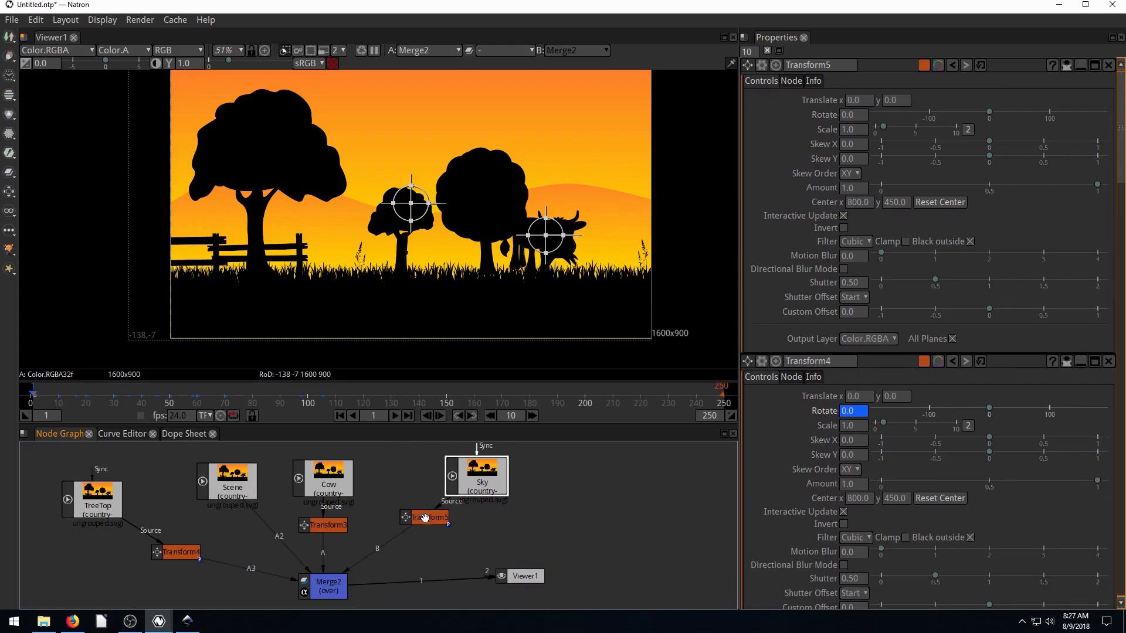
pyautogui.moveTo(424, 516); pyautogui.dragTo(418, 531)
# Scale the sky to about 1.42 and key its translation at x 0, y 0 on frame 1
pyautogui.click(856, 129)
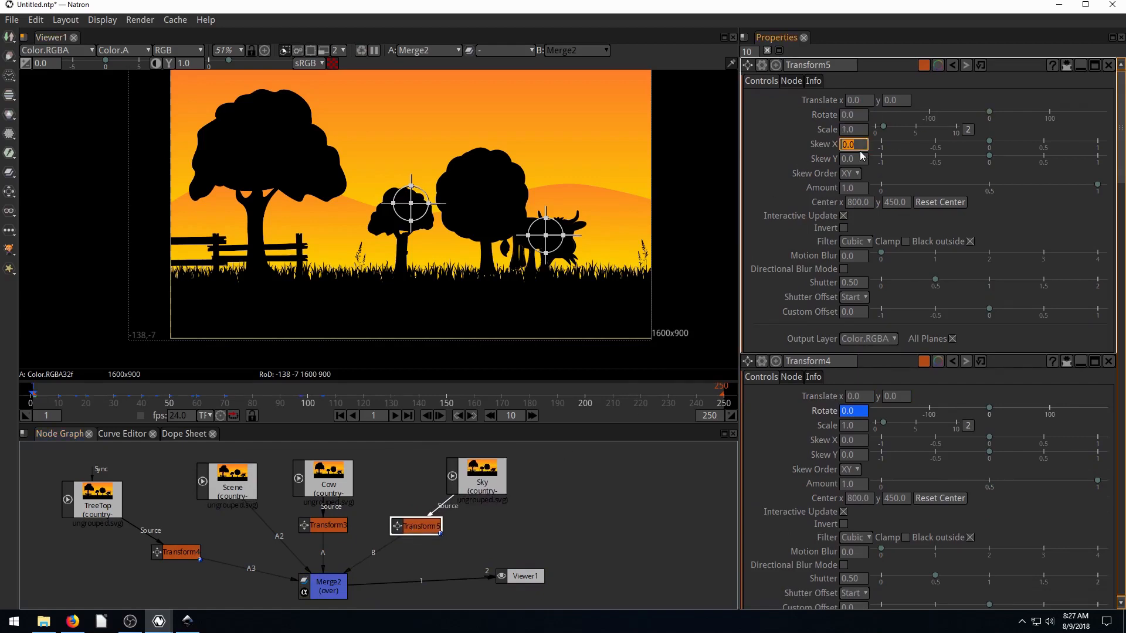
pyautogui.moveTo(884, 129); pyautogui.dragTo(891, 133)
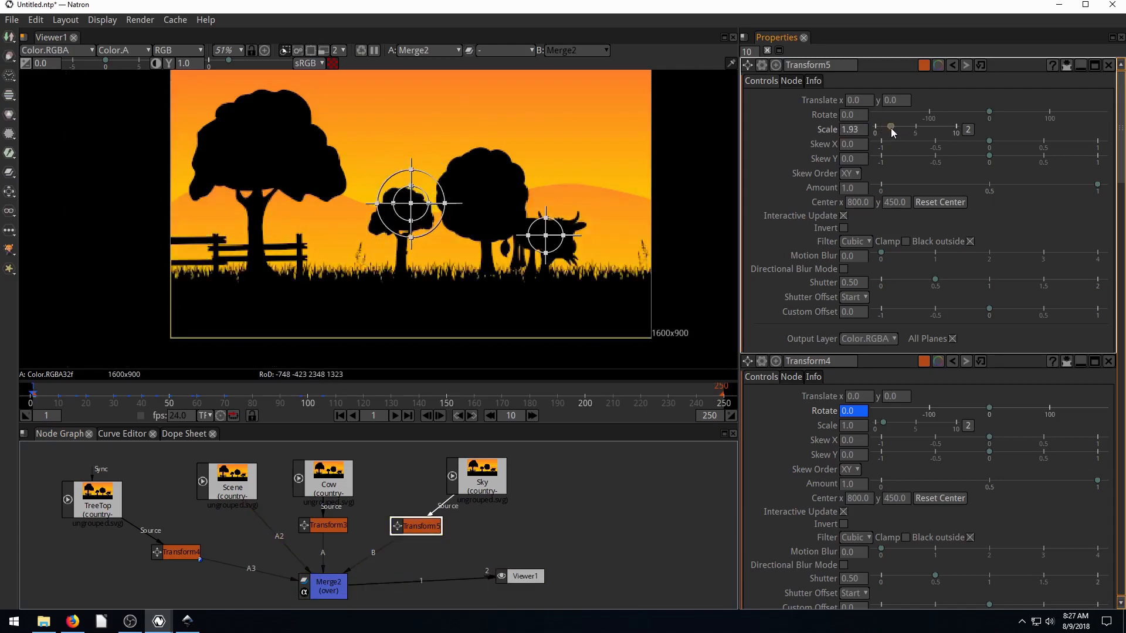
pyautogui.click(855, 100)
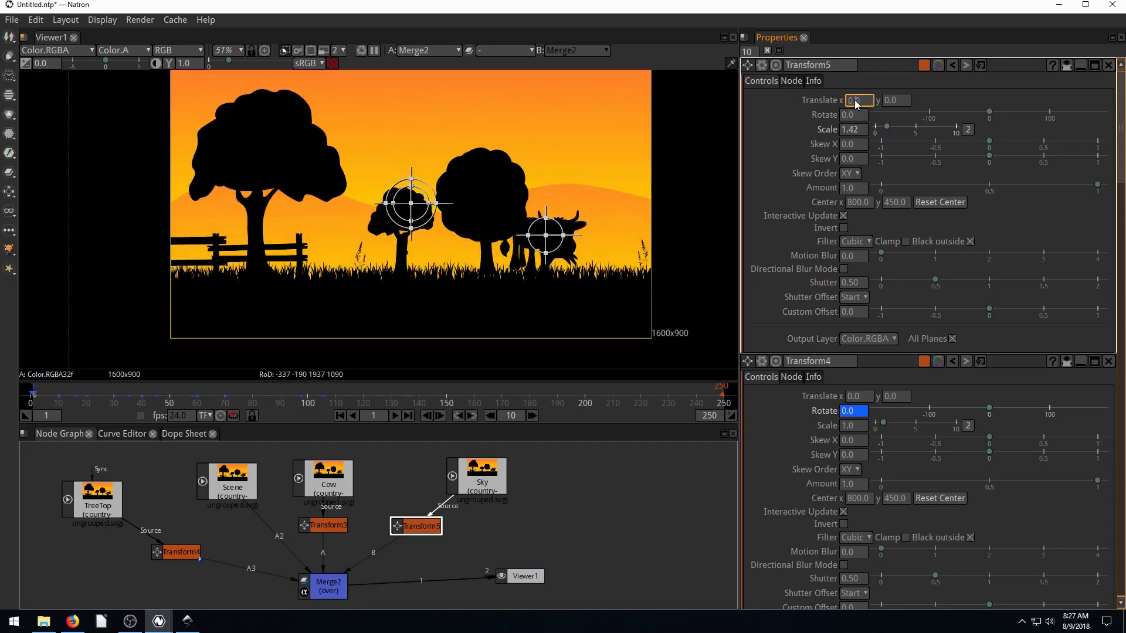
pyautogui.rightClick(853, 100)
pyautogui.click(876, 108)
# Key the sky's translation at about x 14, y 374 on frame 89
pyautogui.click(277, 393)
pyautogui.moveTo(412, 208)
pyautogui.mouseDown()
pyautogui.moveTo(405, 175)
pyautogui.moveTo(411, 218)
pyautogui.mouseUp()
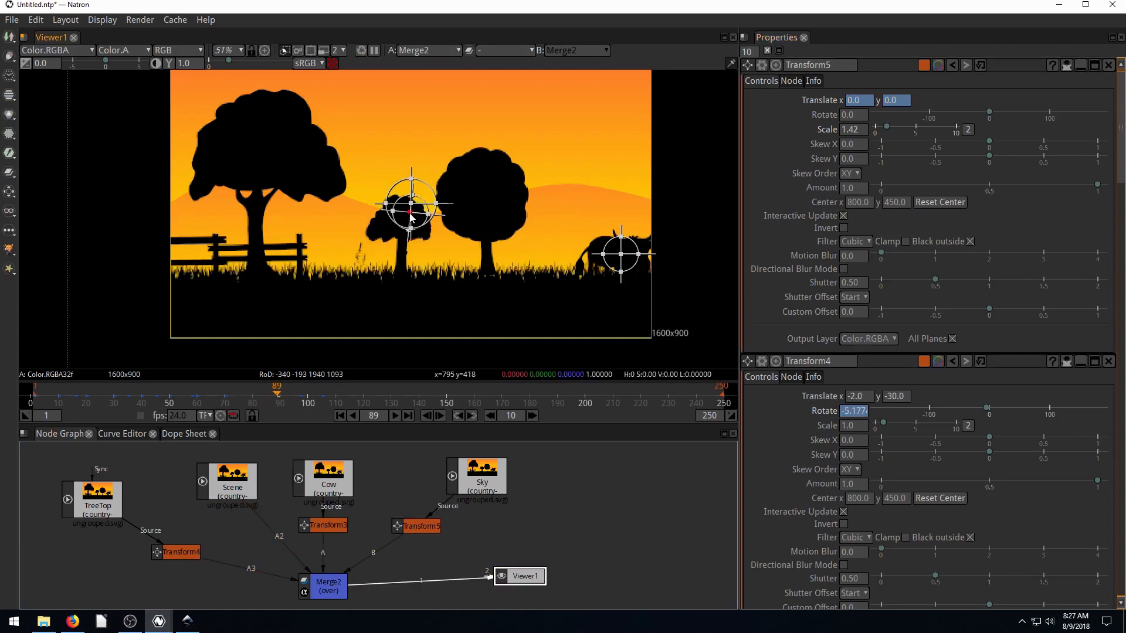
pyautogui.click(418, 526)
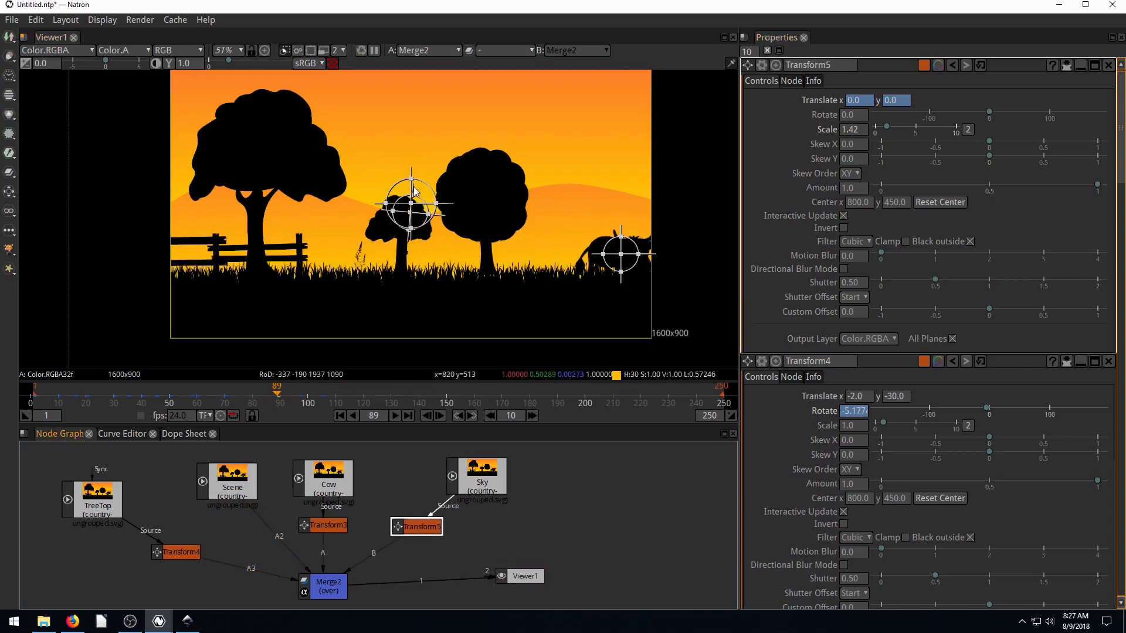
pyautogui.moveTo(411, 206); pyautogui.dragTo(415, 96)
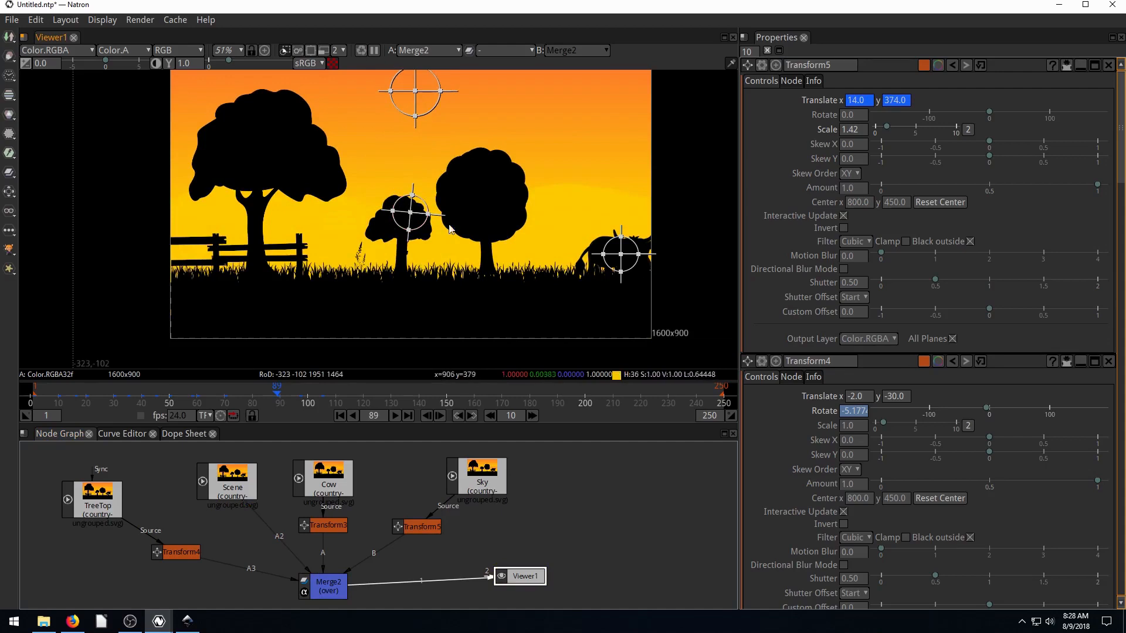
# Play the animation with the moving sky from the first frame and stop it at about frame 46
pyautogui.click(344, 417)
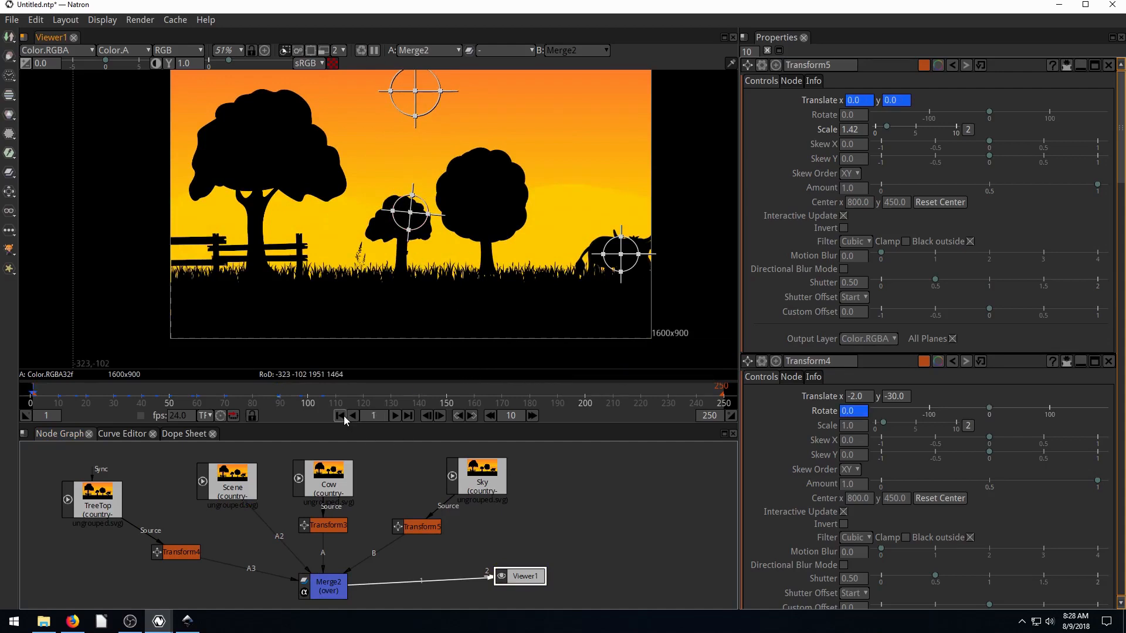
pyautogui.click(396, 415)
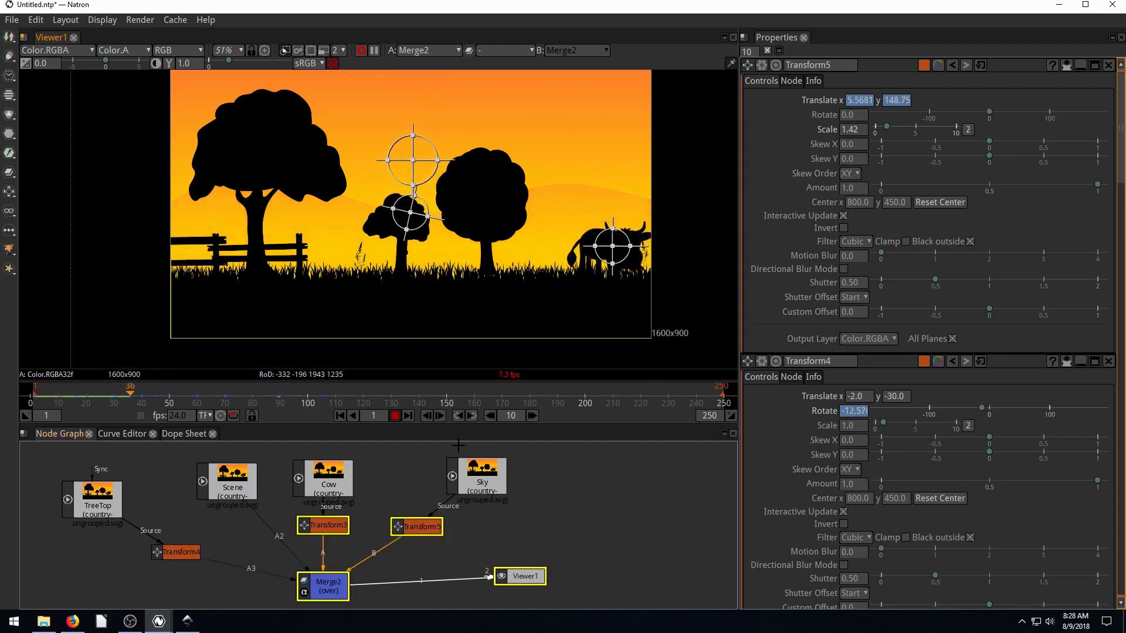
pyautogui.click(395, 416)
# Add a Write node that outputs to cowvid.mp4 on the Desktop
pyautogui.click(308, 546)
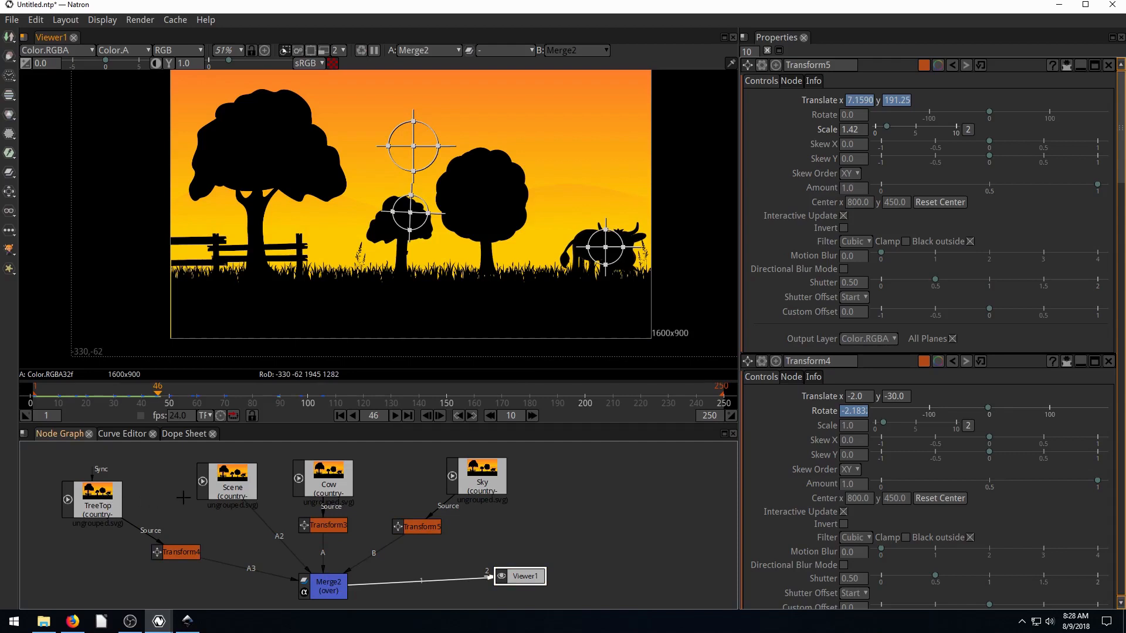
pyautogui.scroll(-3, 265, 531)
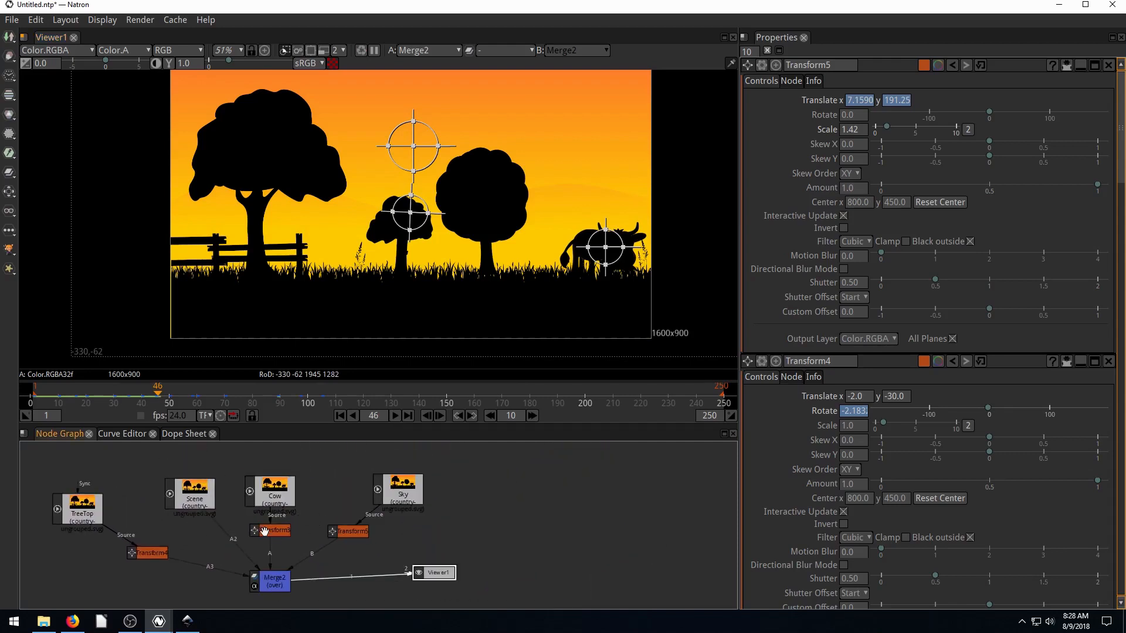
pyautogui.moveTo(264, 526); pyautogui.dragTo(267, 506)
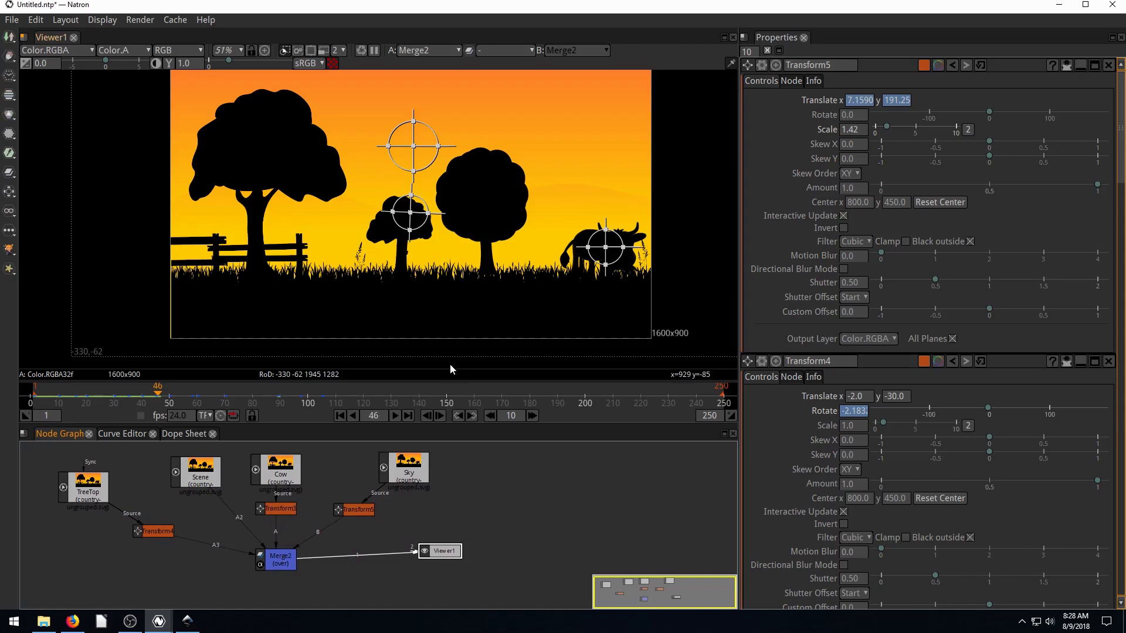
pyautogui.moveTo(447, 552)
pyautogui.mouseDown()
pyautogui.moveTo(464, 577)
pyautogui.moveTo(459, 561)
pyautogui.mouseUp()
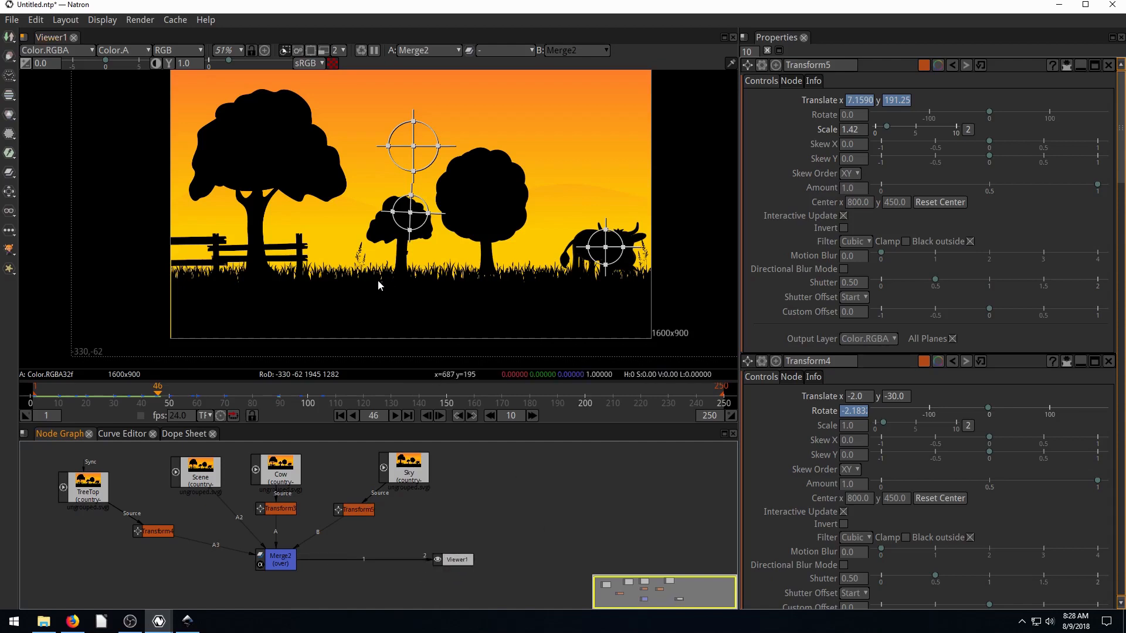
pyautogui.moveTo(382, 264); pyautogui.dragTo(375, 242)
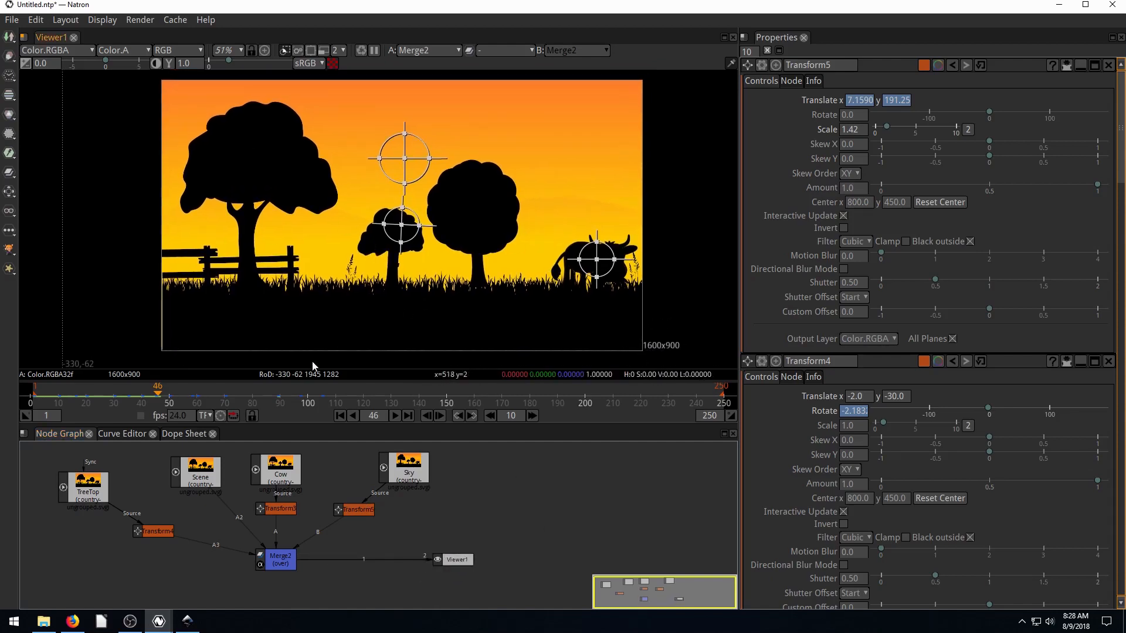
pyautogui.click(13, 36)
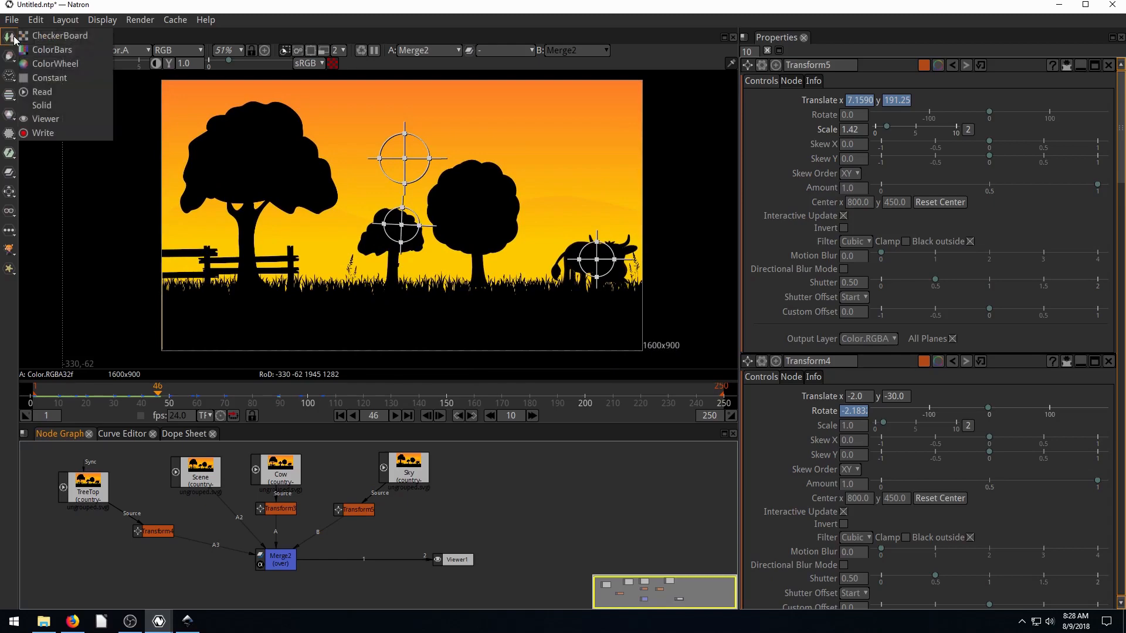
pyautogui.click(45, 132)
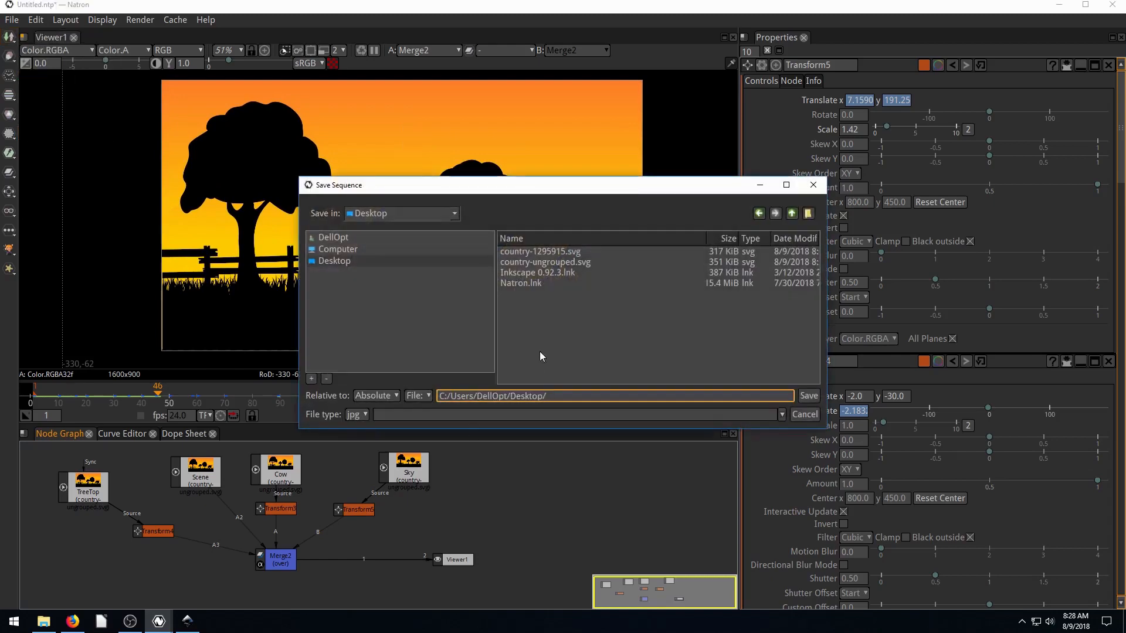
pyautogui.click(329, 237)
pyautogui.click(336, 260)
pyautogui.write('cowvid.mp4')
pyautogui.click(808, 396)
# Place the Write node above the Viewer, connect its source to Merge2, and start the render
pyautogui.moveTo(404, 533); pyautogui.dragTo(489, 522)
pyautogui.moveTo(451, 560); pyautogui.dragTo(501, 548)
pyautogui.click(495, 514)
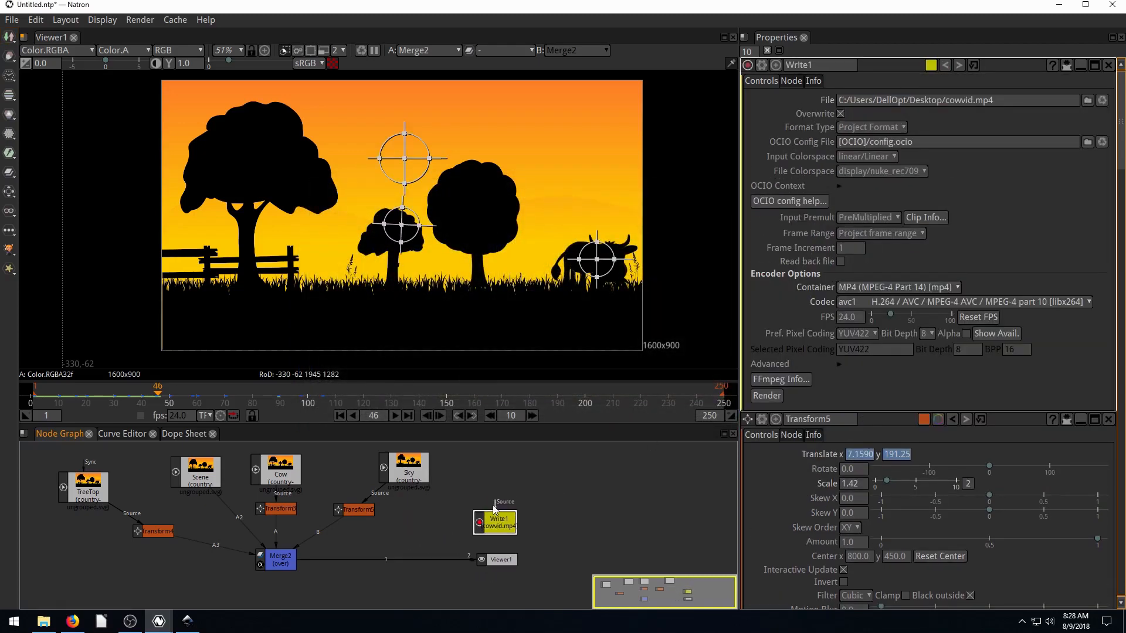
pyautogui.moveTo(495, 503); pyautogui.dragTo(288, 558)
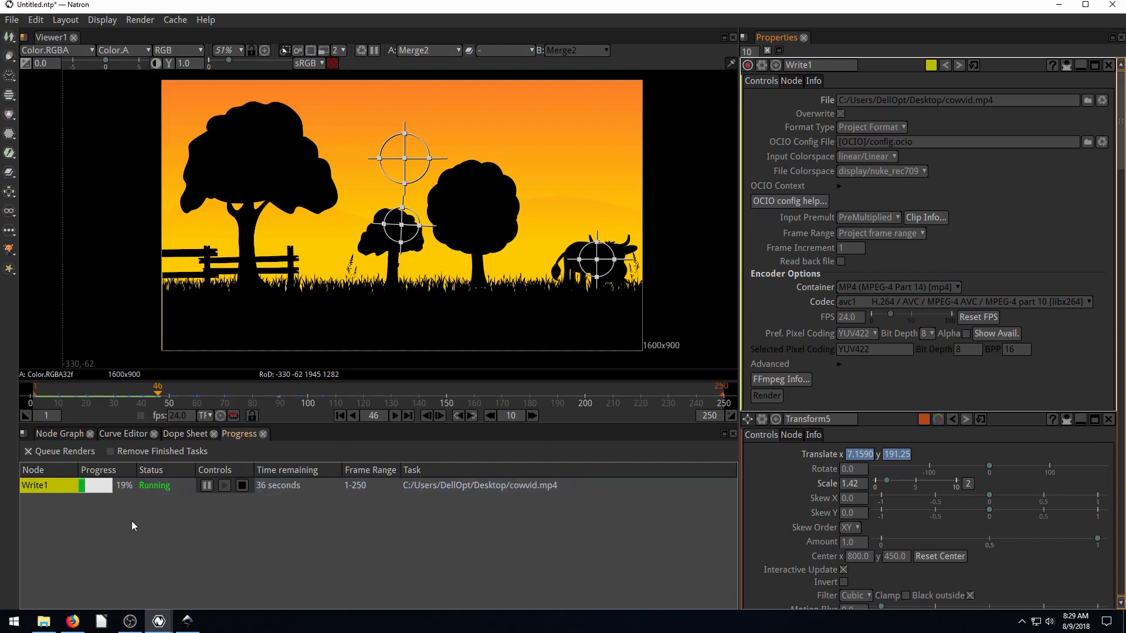
# Check the frame range in the project settings and stop the running Write1 render
pyautogui.scroll(-15, 815, 515)
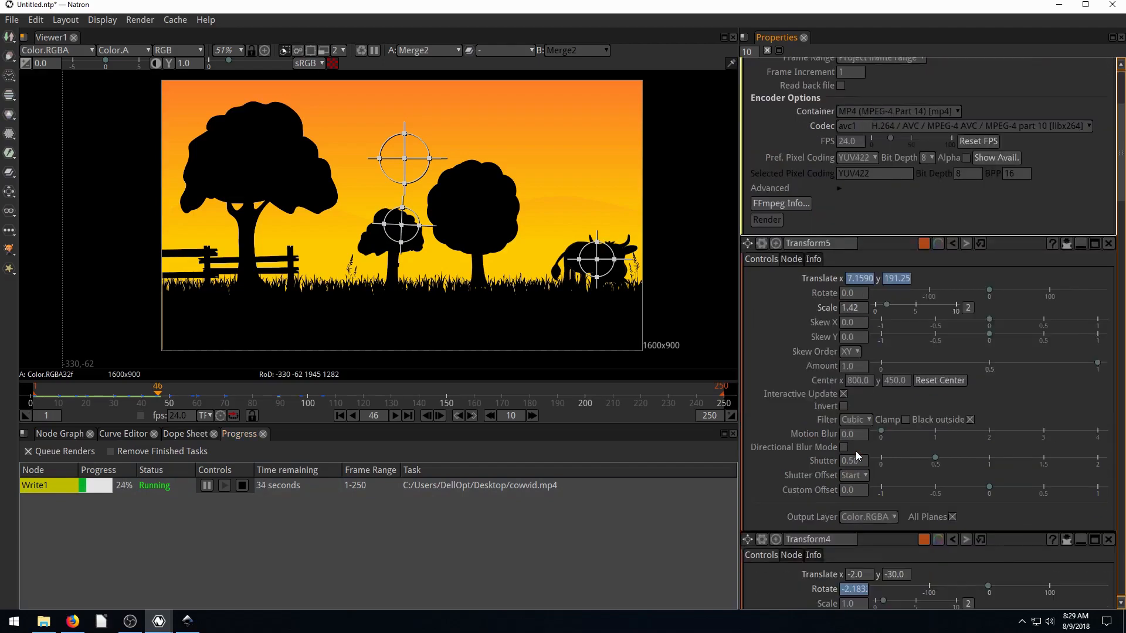
pyautogui.scroll(-10, 847, 515)
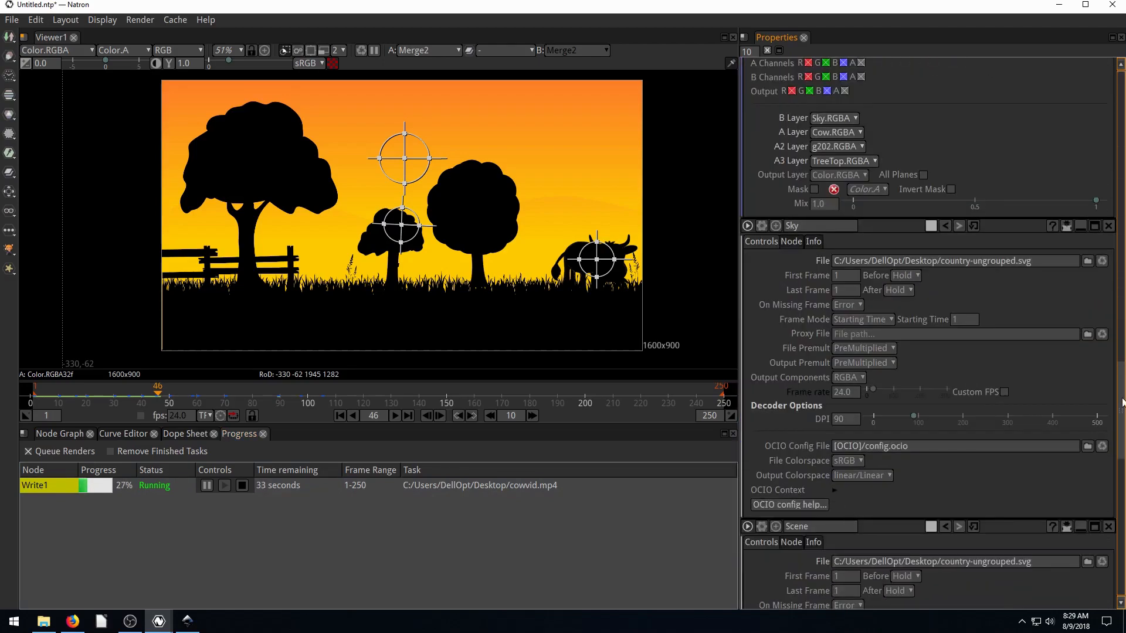
pyautogui.click(881, 565)
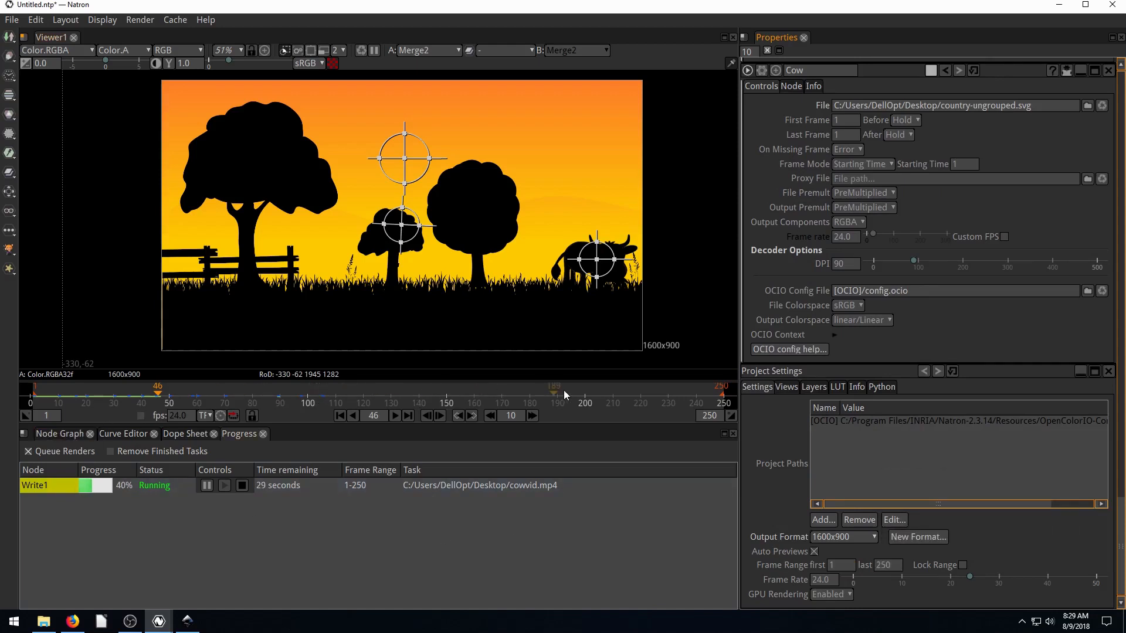
pyautogui.click(242, 485)
# Minimize Natron, open cowvid.mp4 from the desktop in VLC, and replay it full screen from the beginning
pyautogui.click(1059, 5)
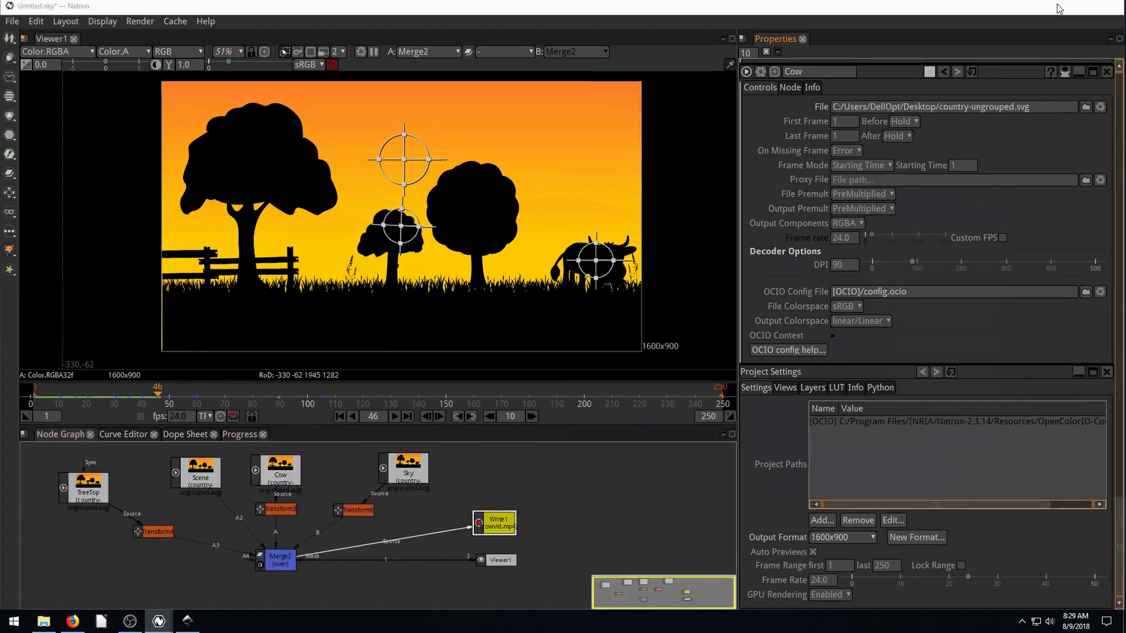
pyautogui.click(112, 69)
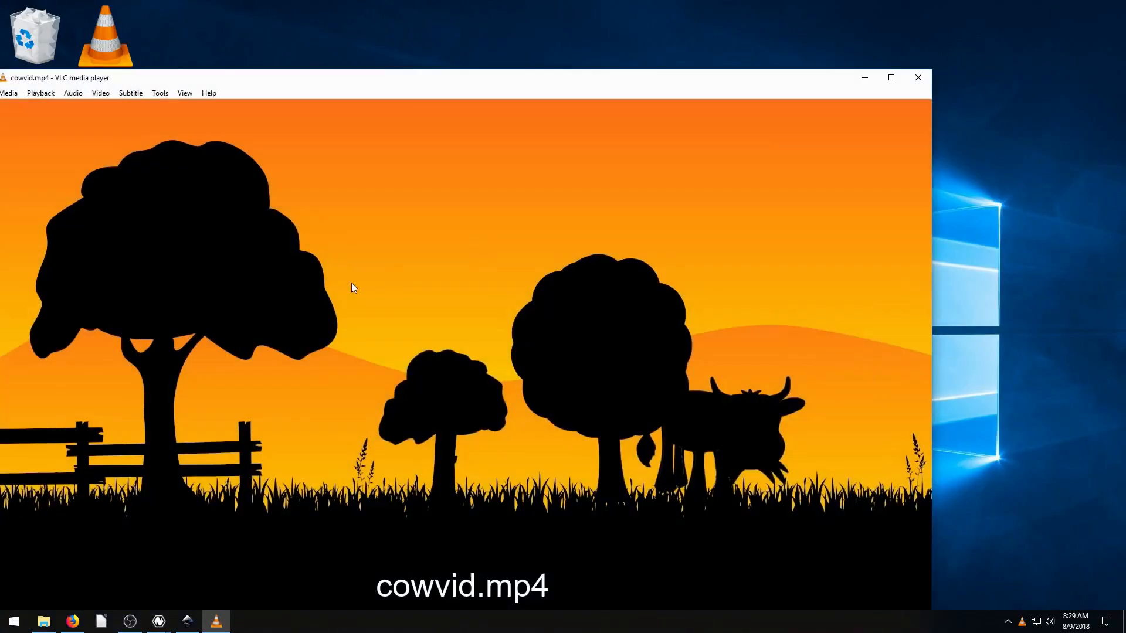
pyautogui.doubleClick(451, 295)
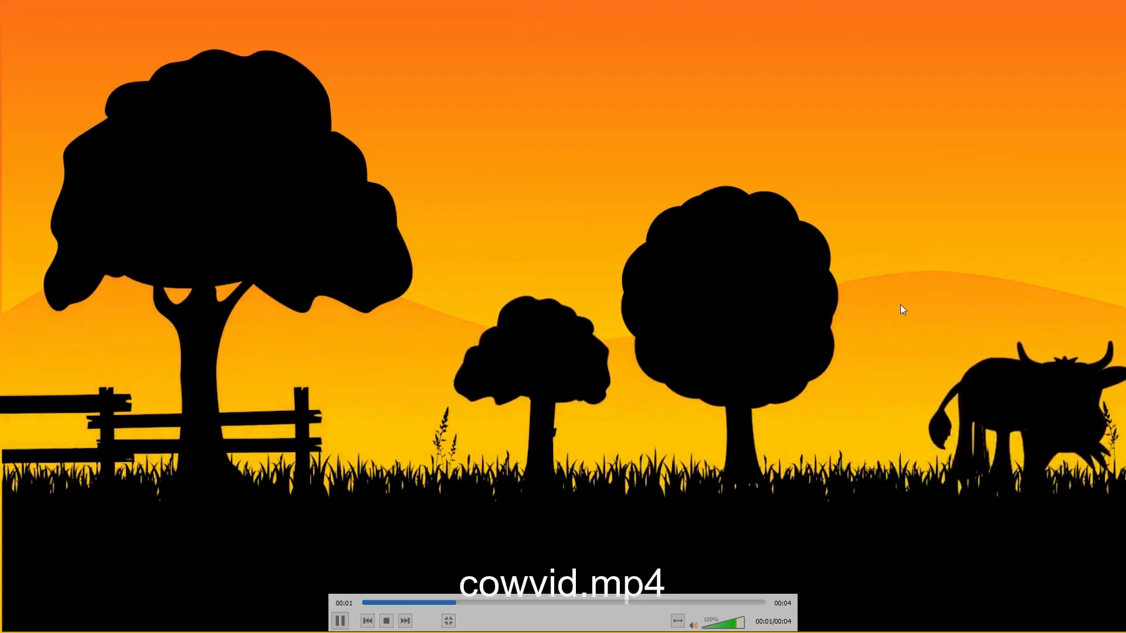
pyautogui.click(363, 602)
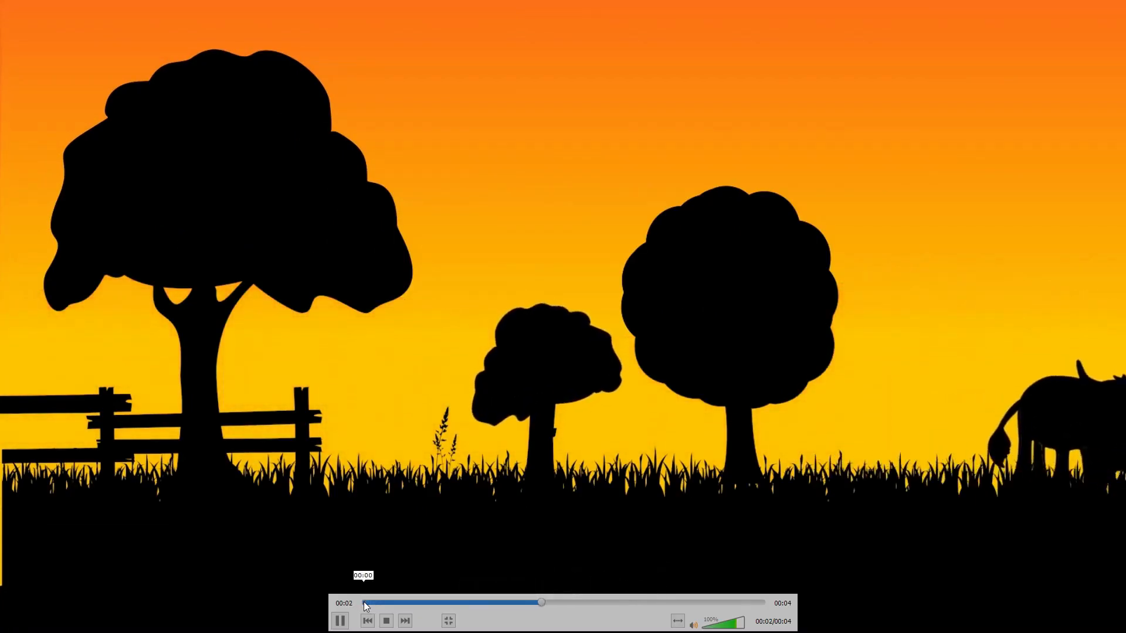
pyautogui.click(364, 602)
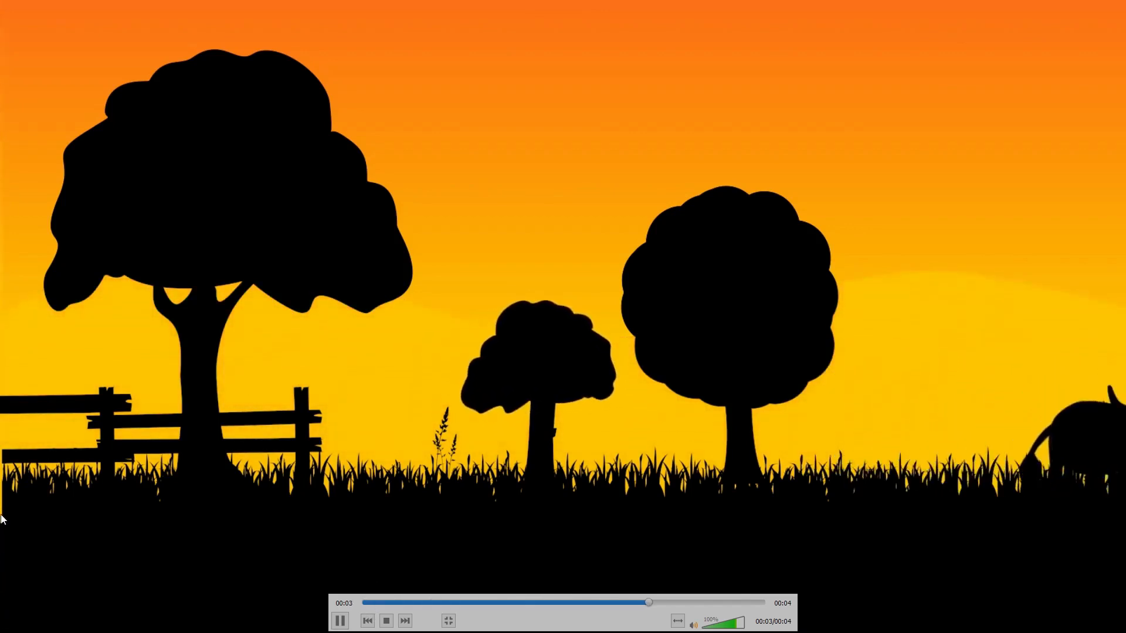
pyautogui.click(369, 603)
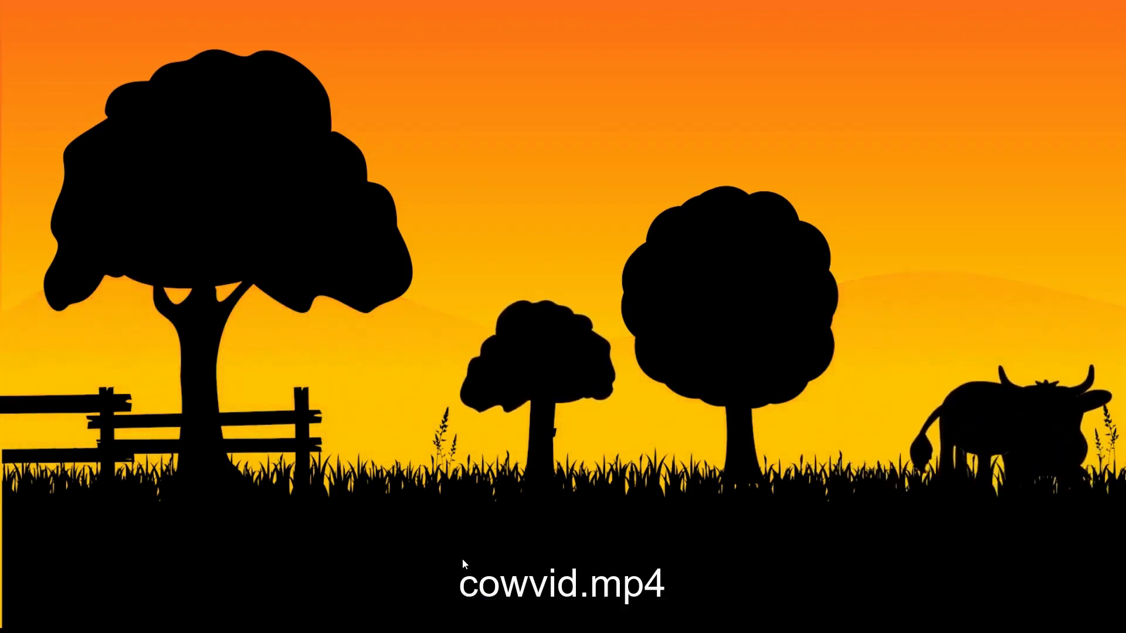
# Leave full screen, close the VLC player, and switch back to the Untitled.ntp project in Natron
pyautogui.doubleClick(473, 501)
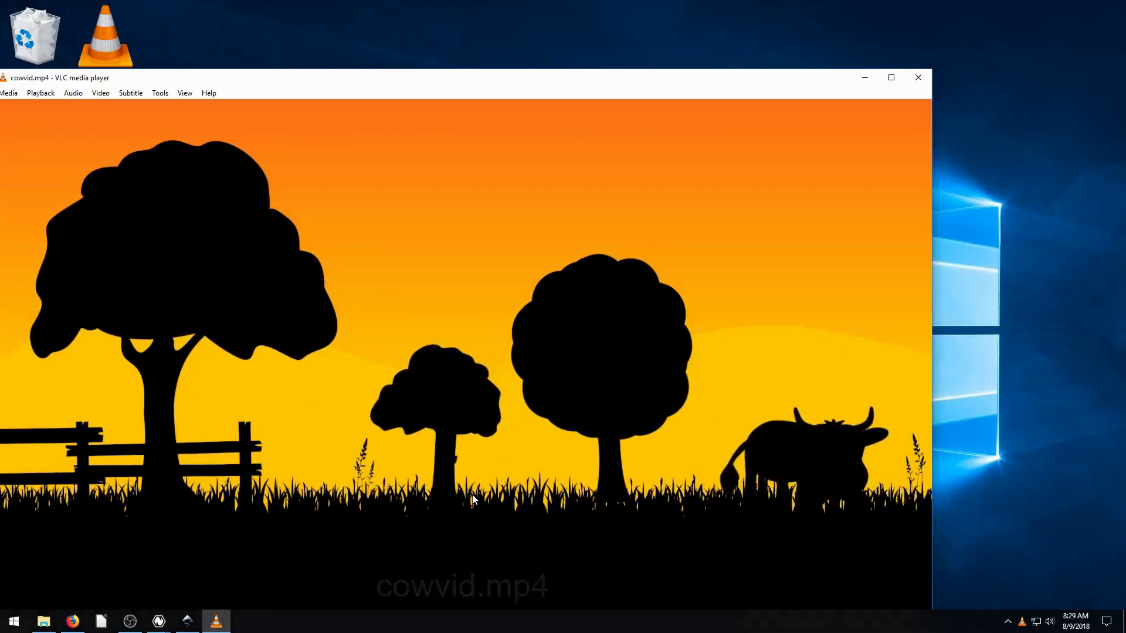
pyautogui.moveTo(479, 82); pyautogui.dragTo(546, 81)
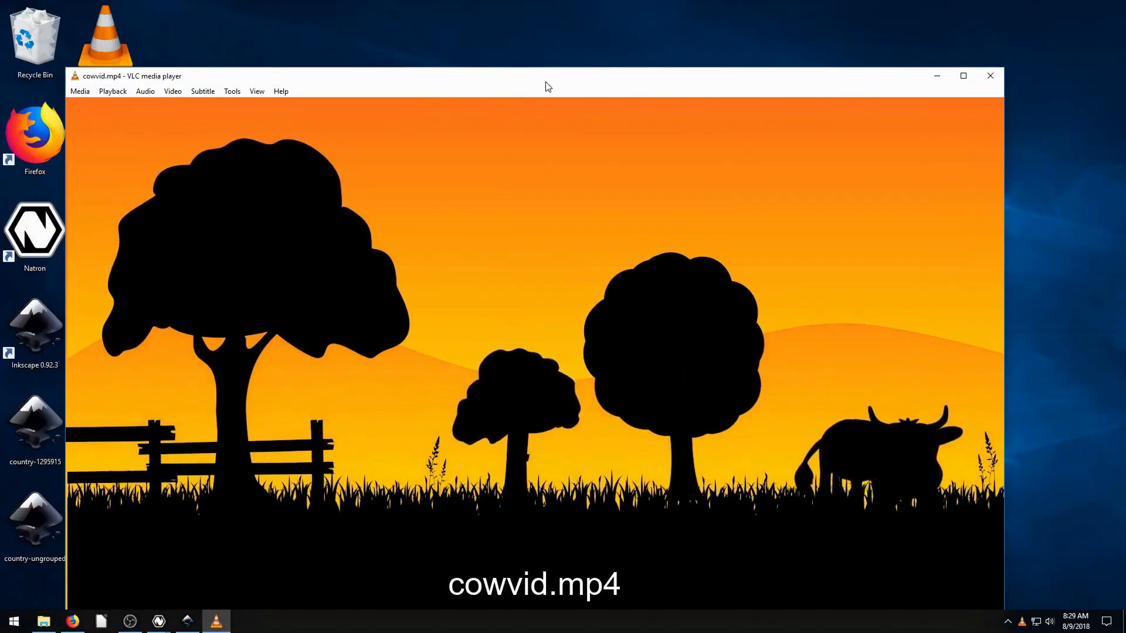
pyautogui.click(986, 77)
pyautogui.click(158, 621)
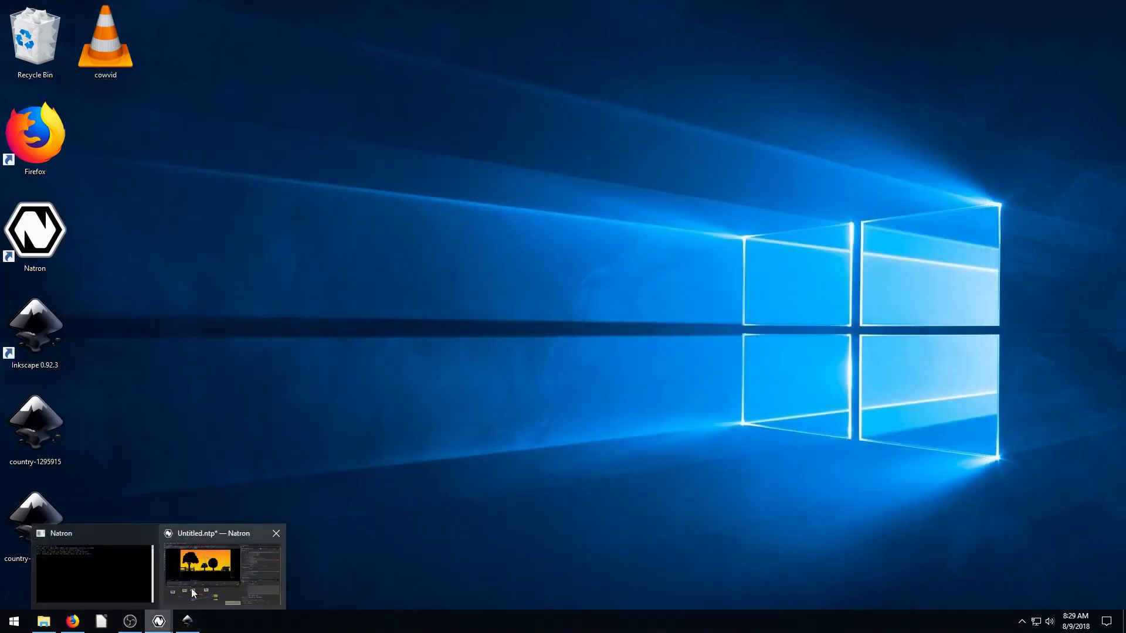
pyautogui.click(188, 587)
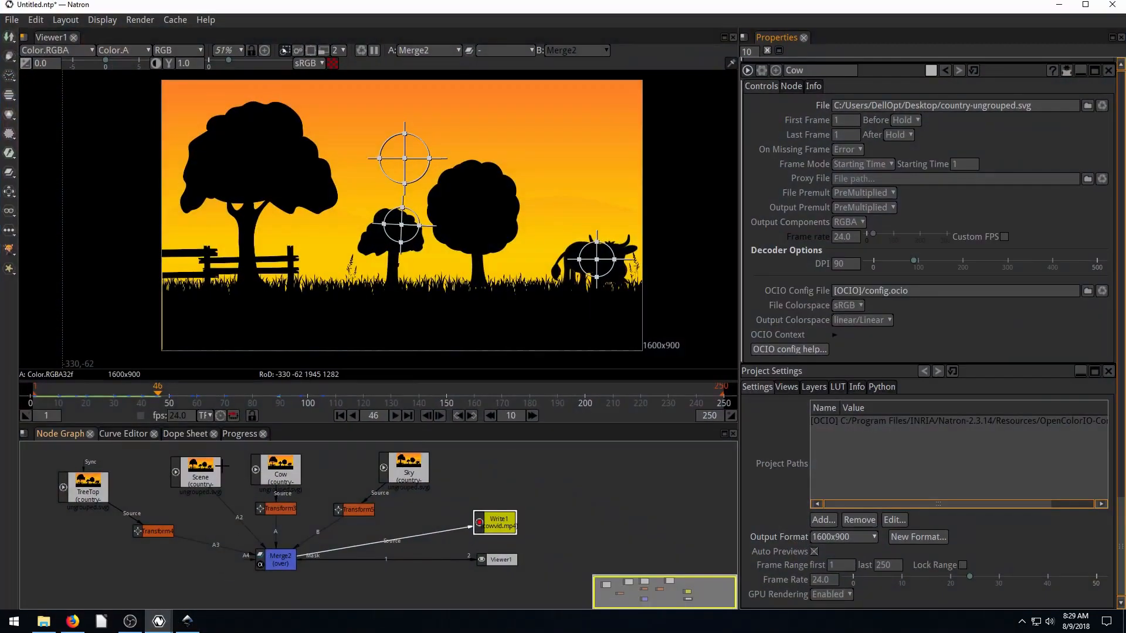